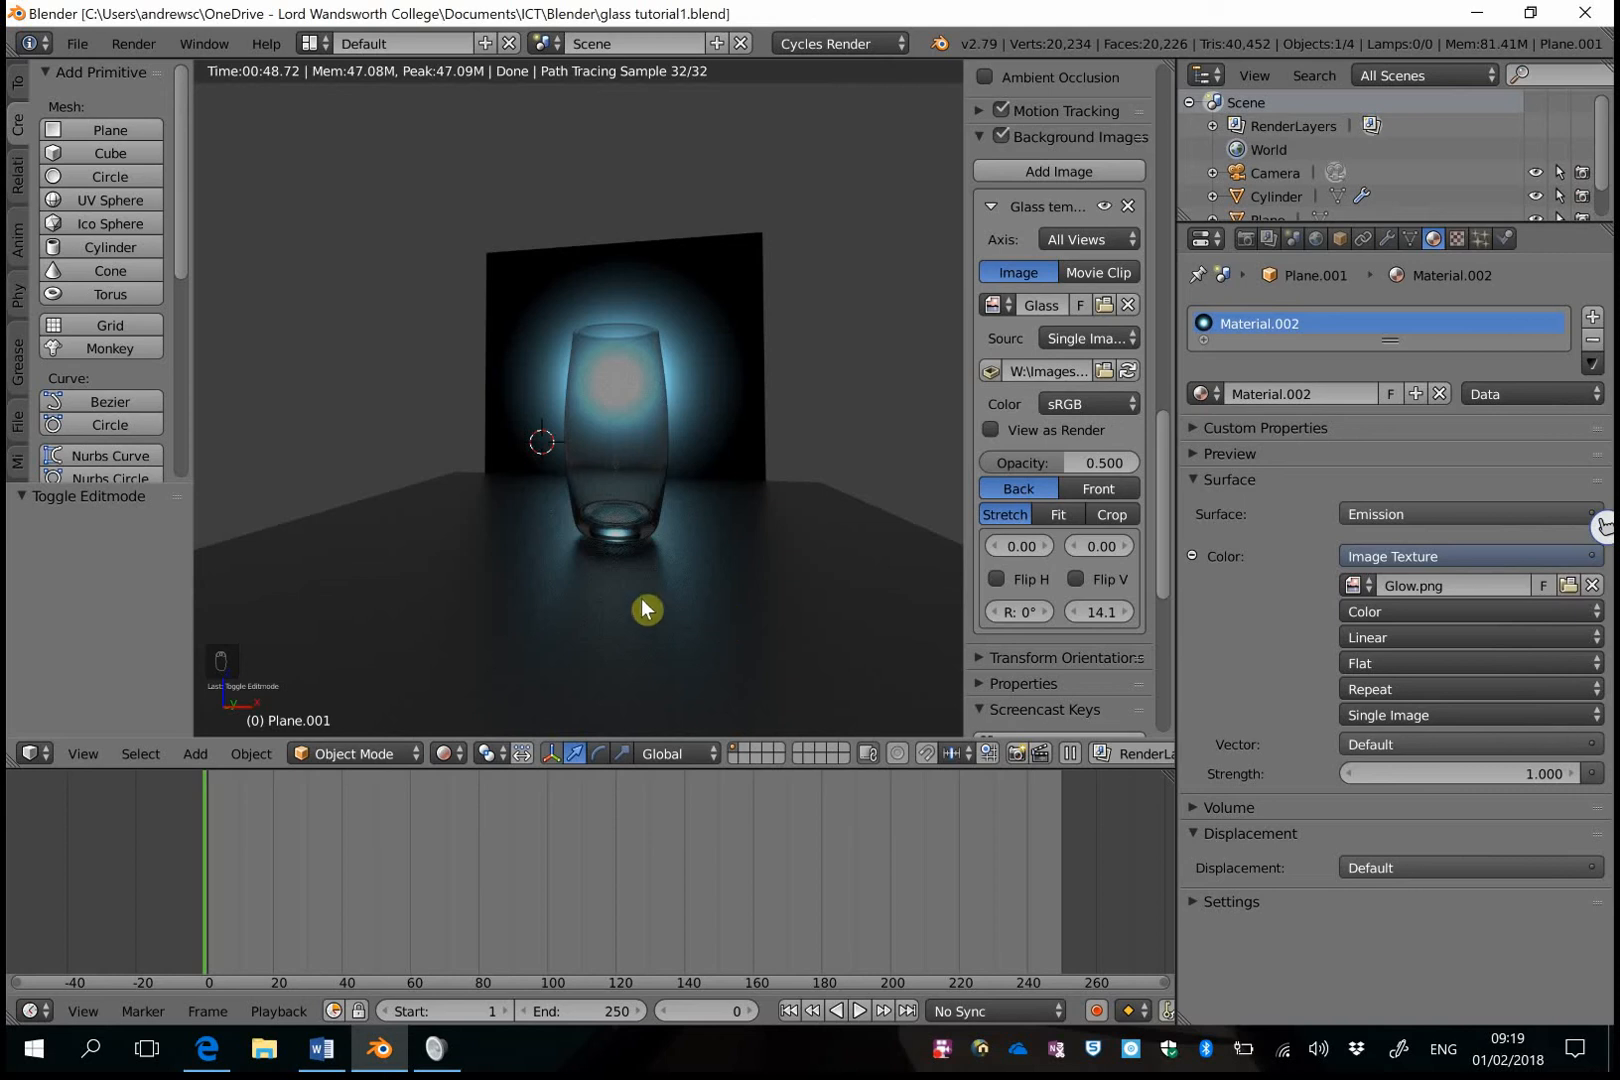
Set the world surface colour to pure black.
{"action": "left_click", "coordinate": [1315, 239]}
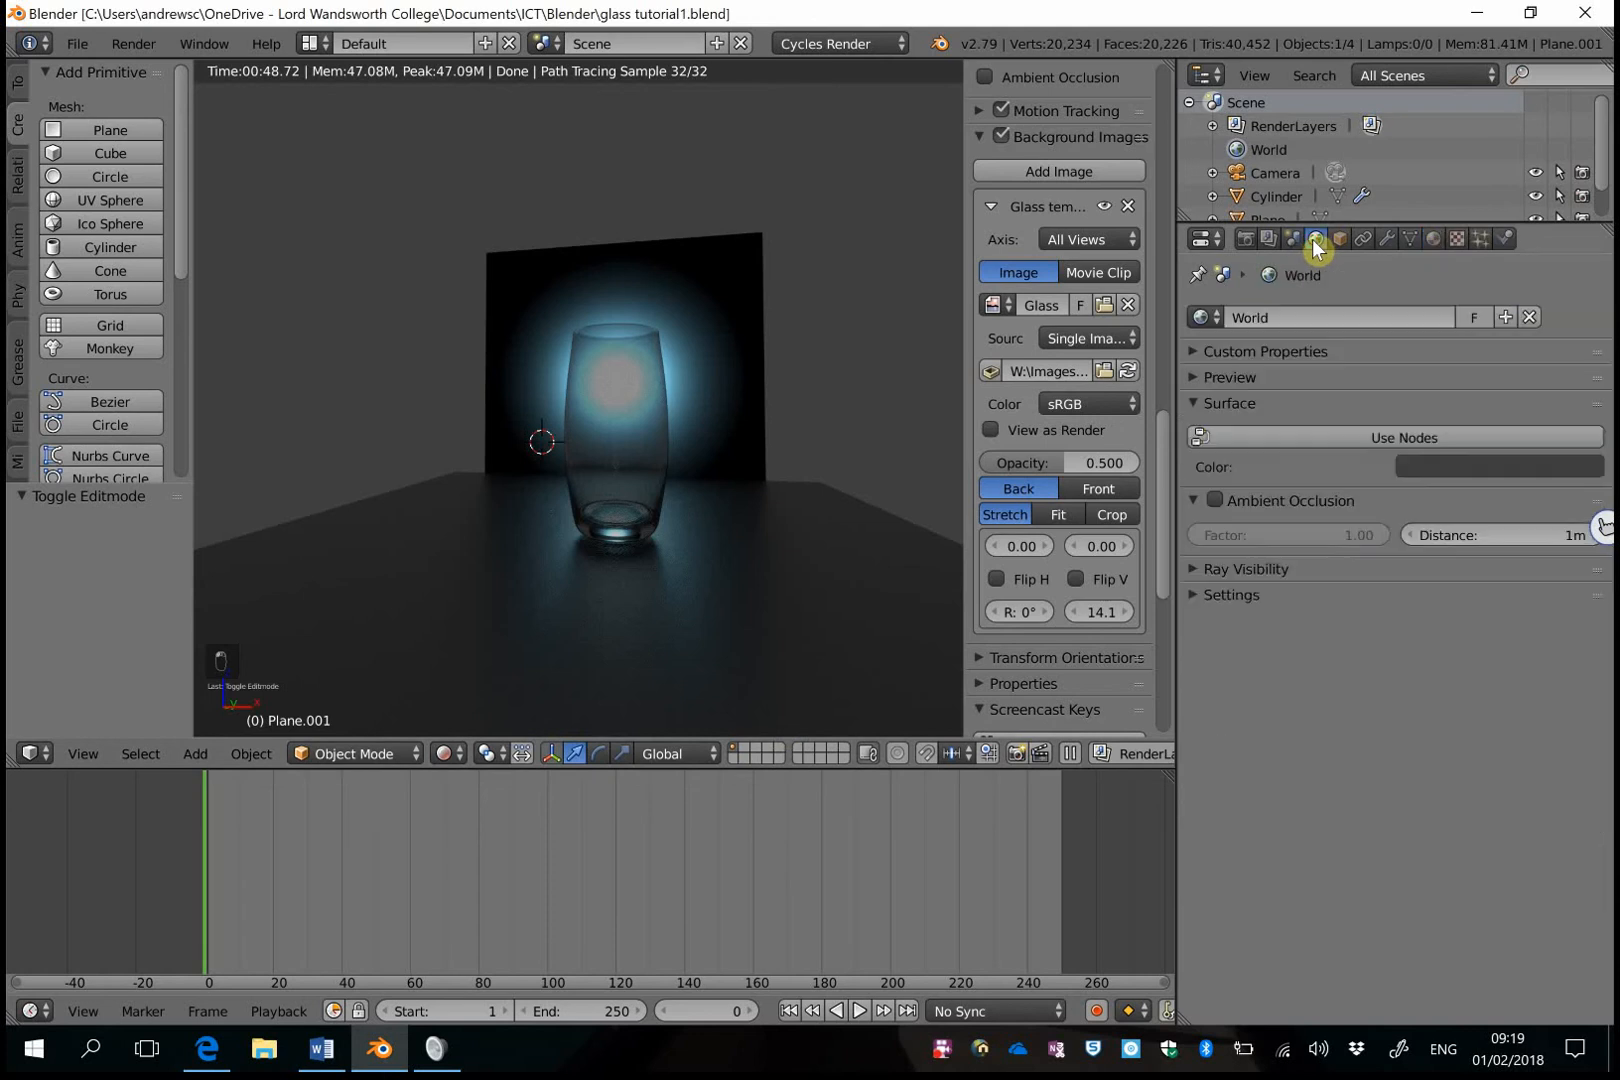
{"action": "left_click", "coordinate": [1433, 474]}
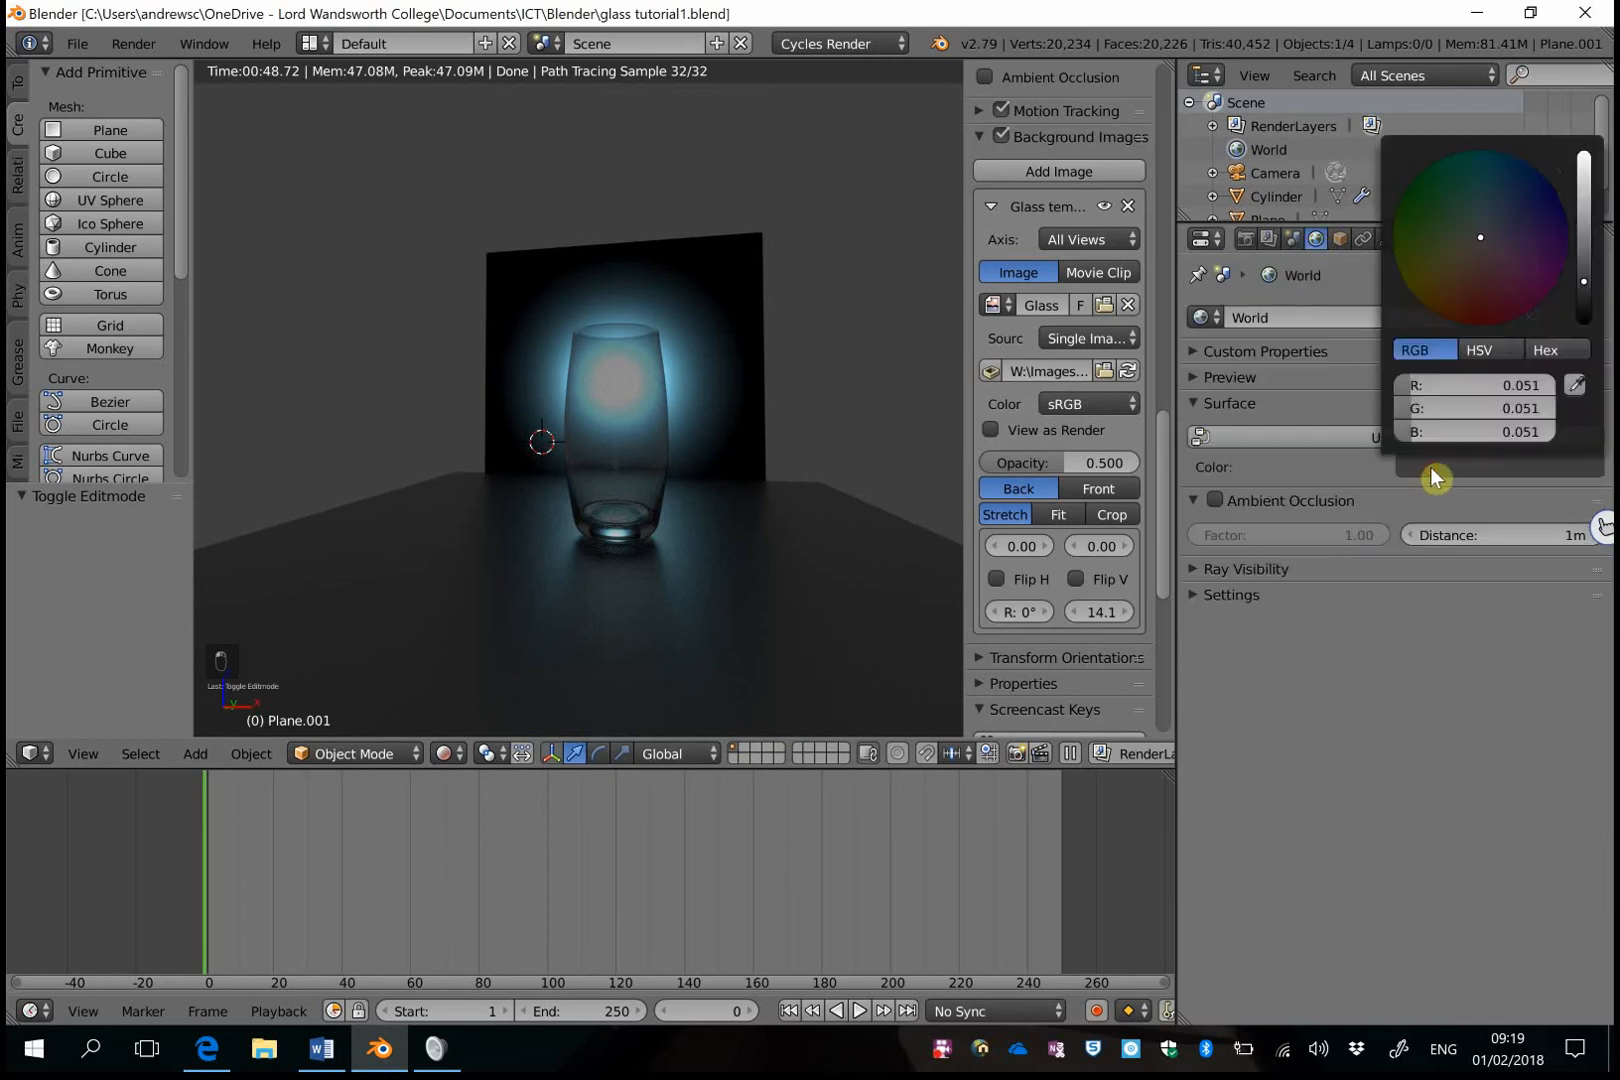
{"action": "left_click_drag", "start_coordinate": [1586, 293], "coordinate": [1556, 403]}
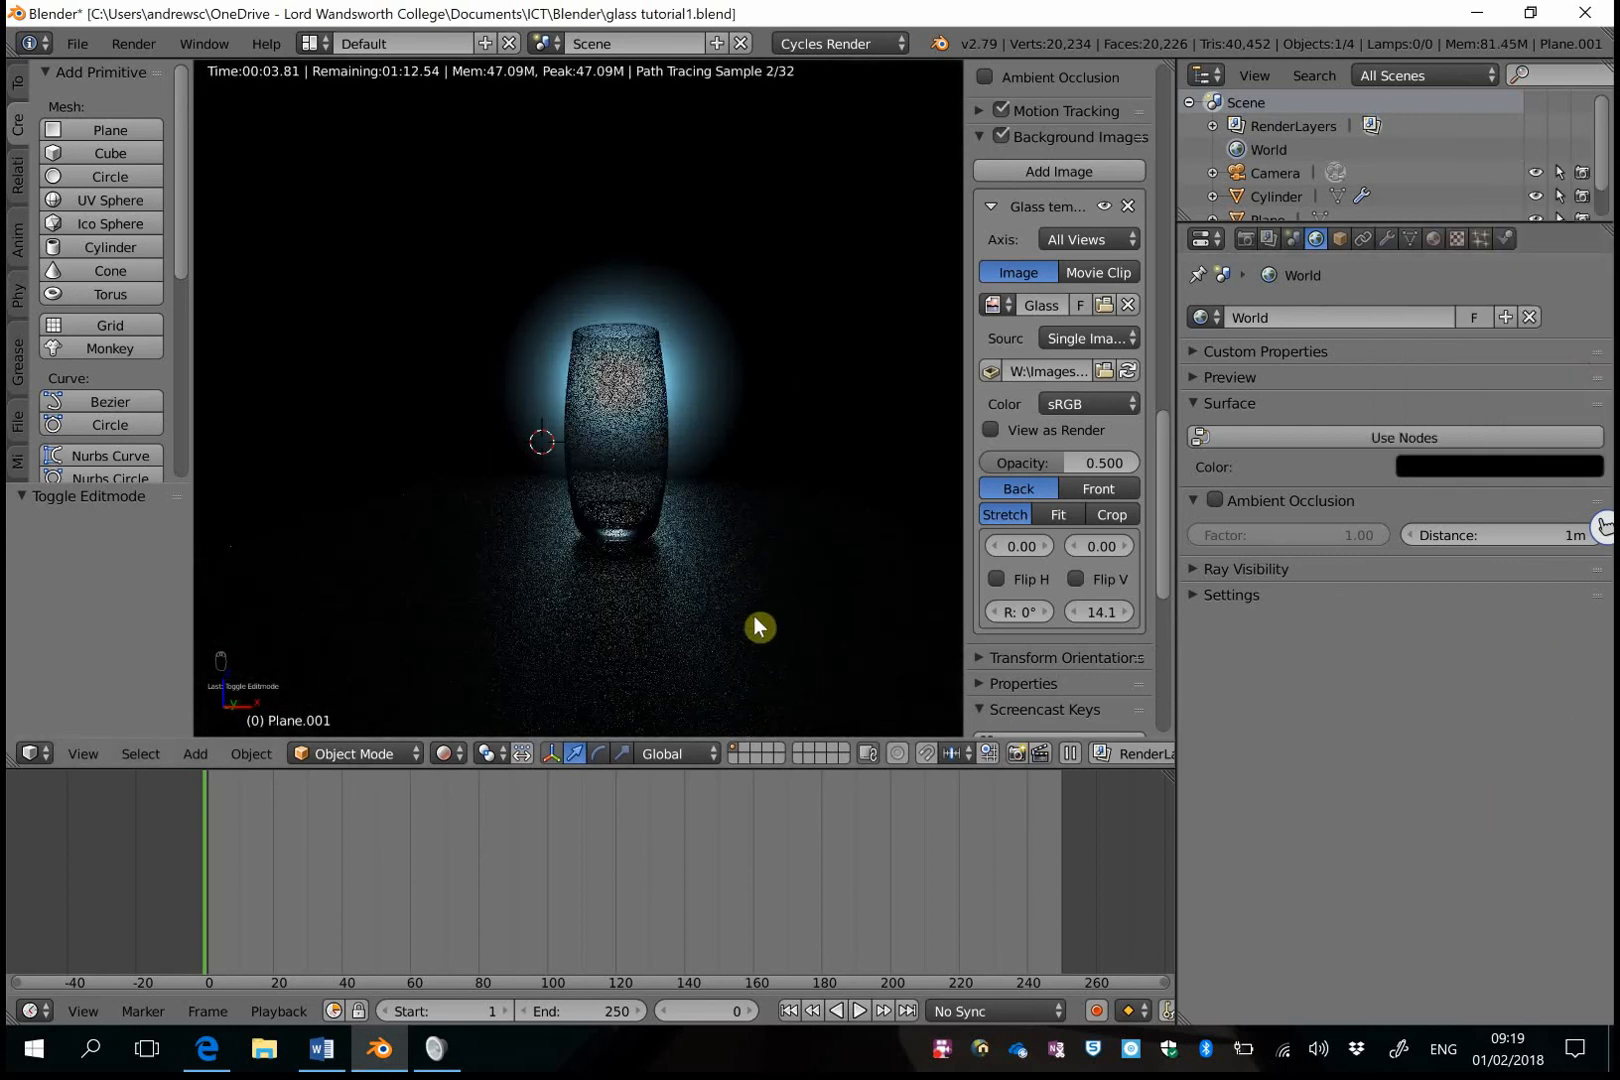
Switch the viewport to solid shading and place the 3D cursor at the base of the glass.
{"action": "left_click", "coordinate": [450, 762]}
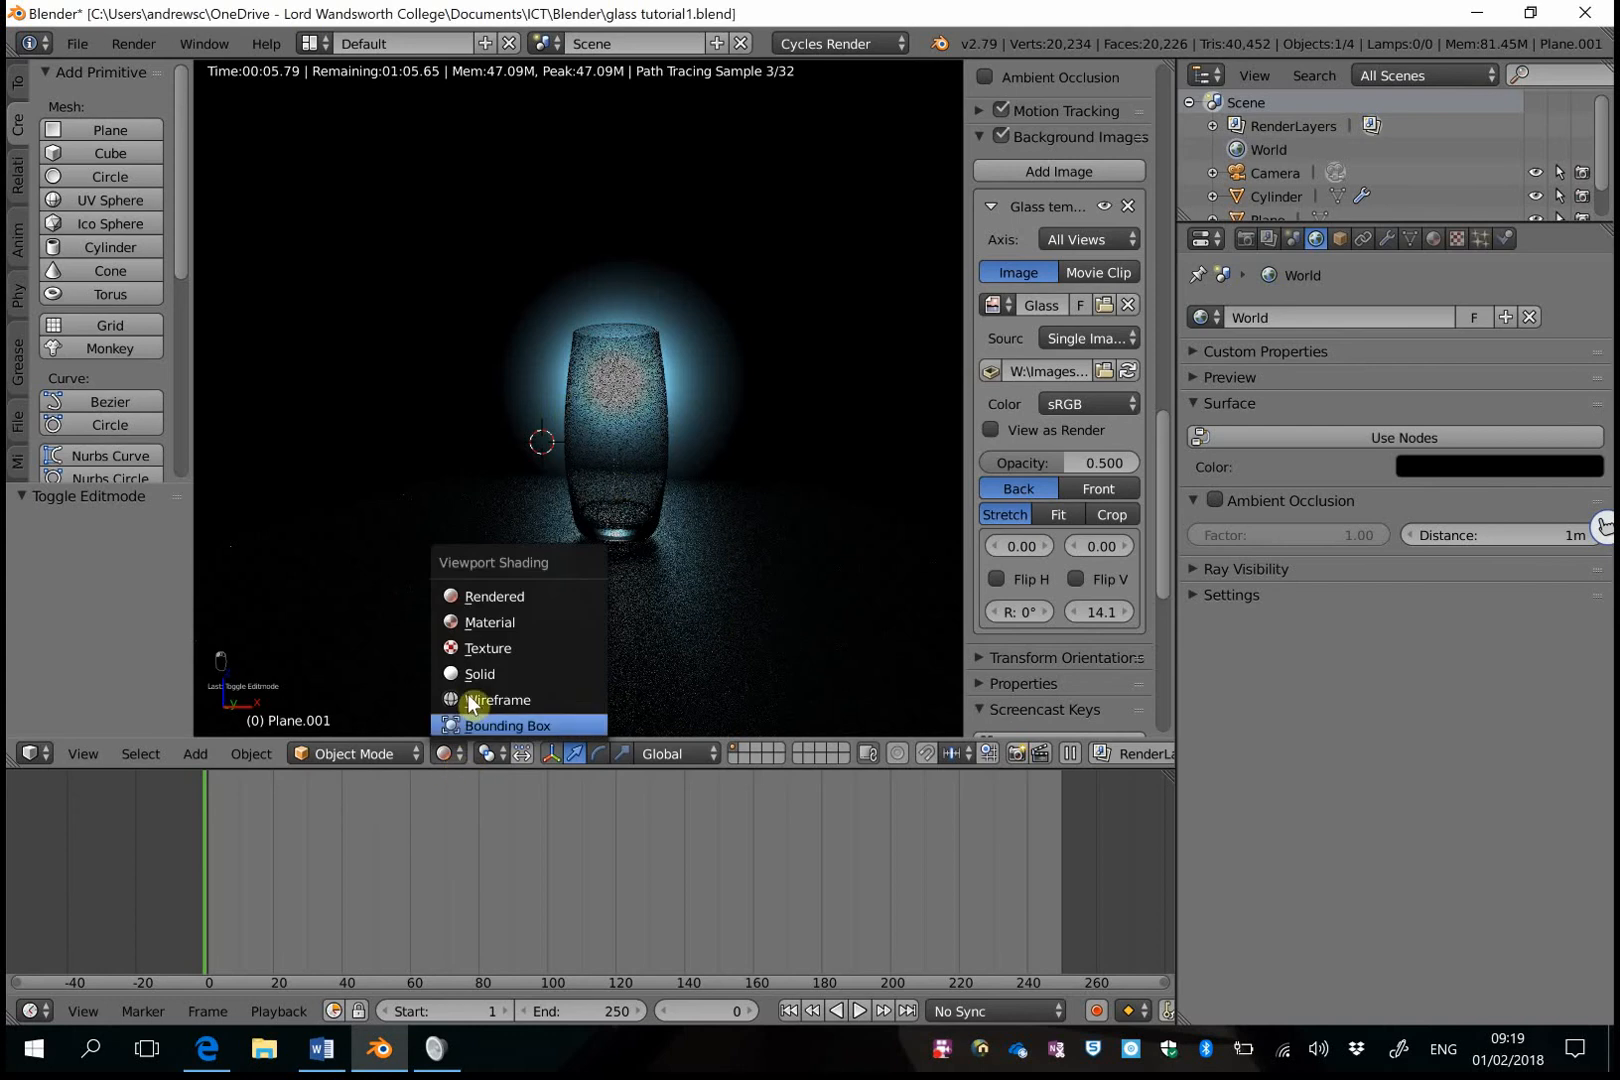
{"action": "left_click", "coordinate": [518, 676]}
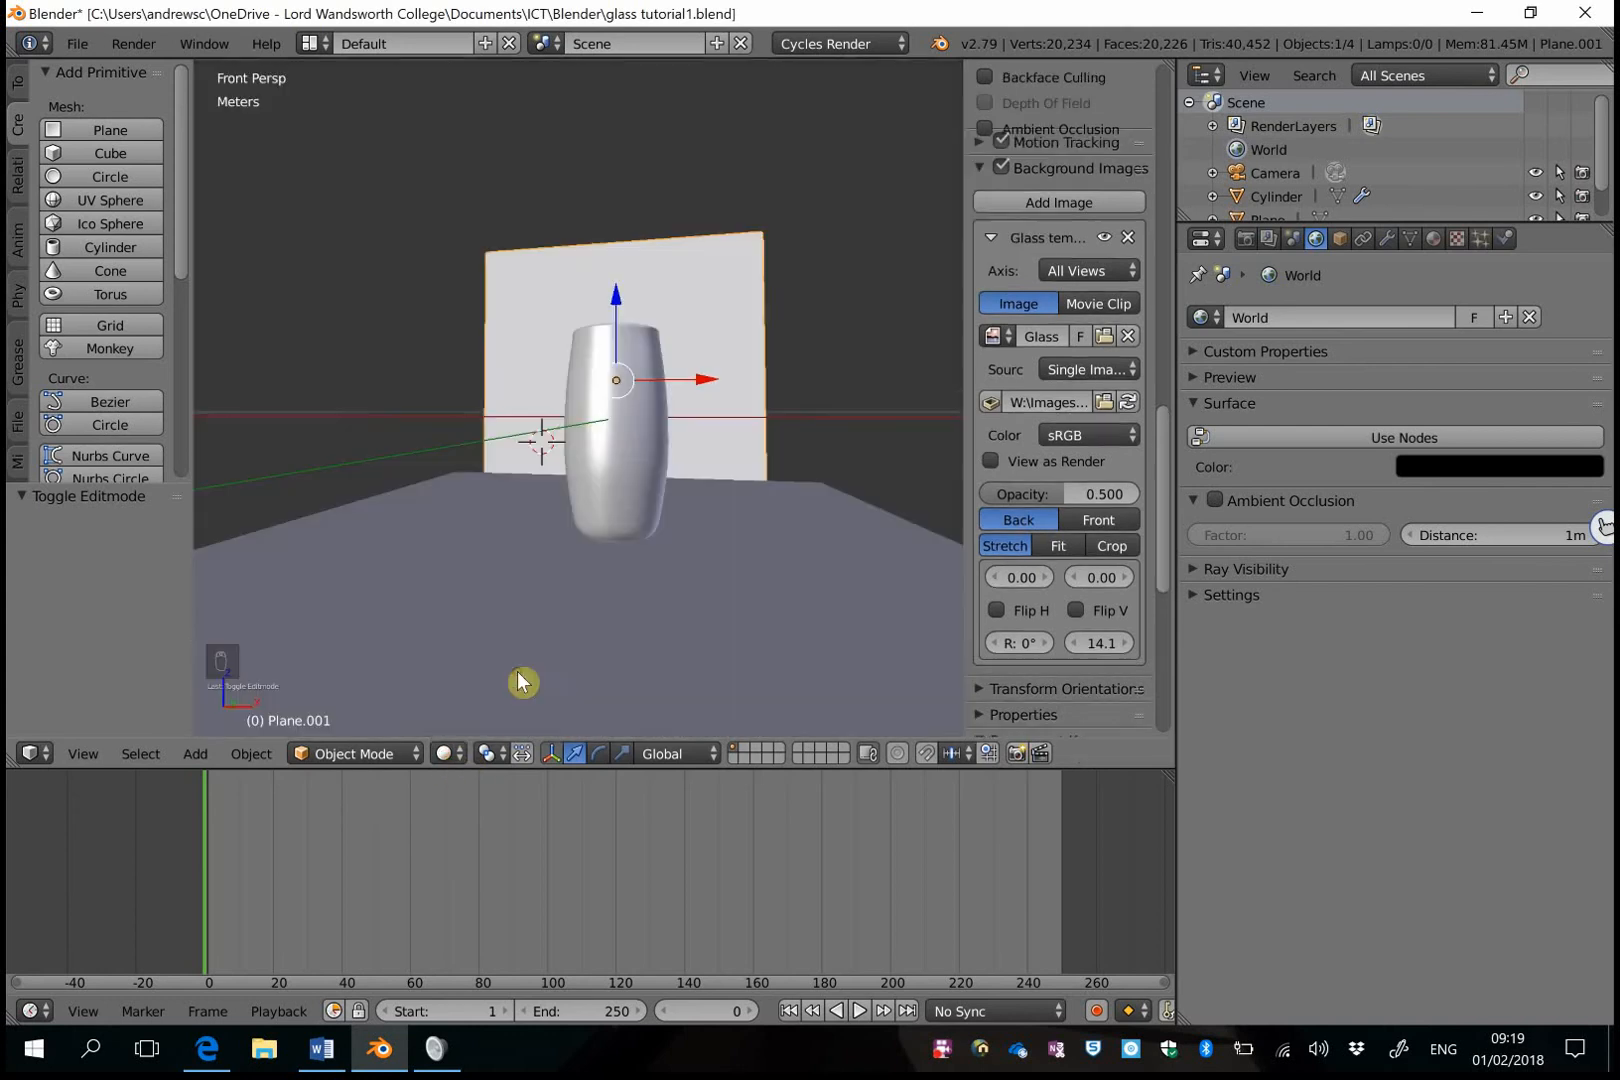
{"action": "key", "text": "shift+f"}
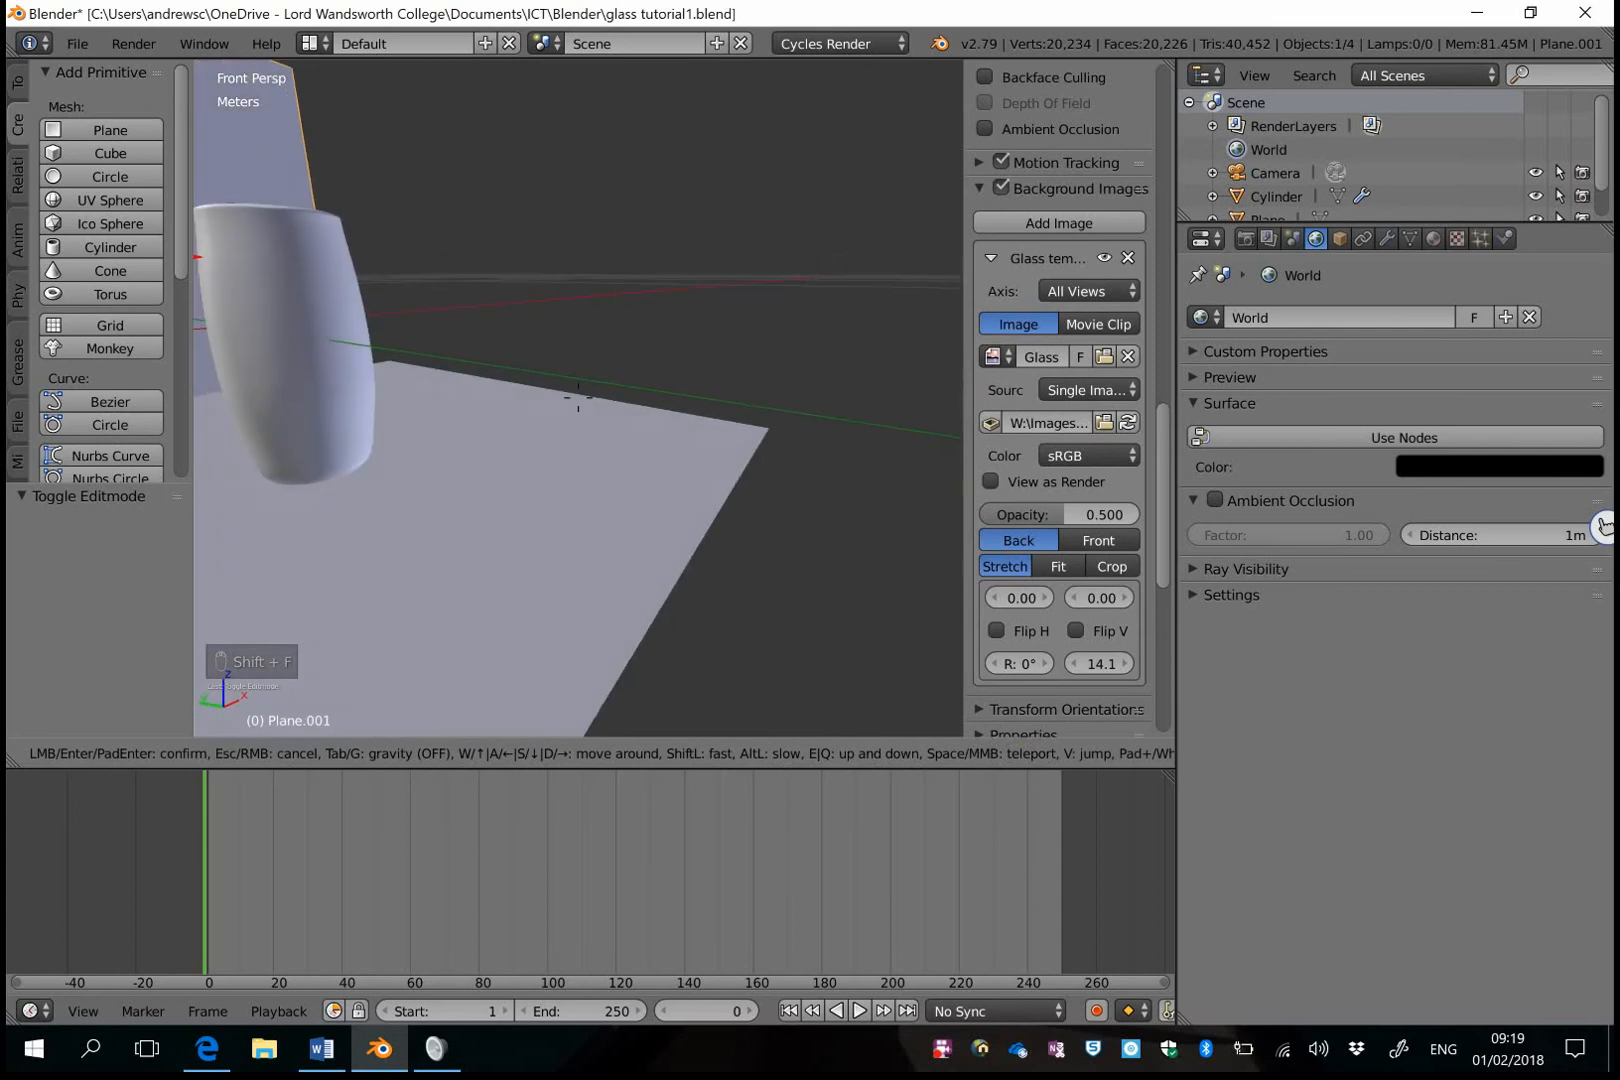
{"action": "key", "text": "s"}
{"action": "key", "text": "w"}
{"action": "key", "text": "w"}
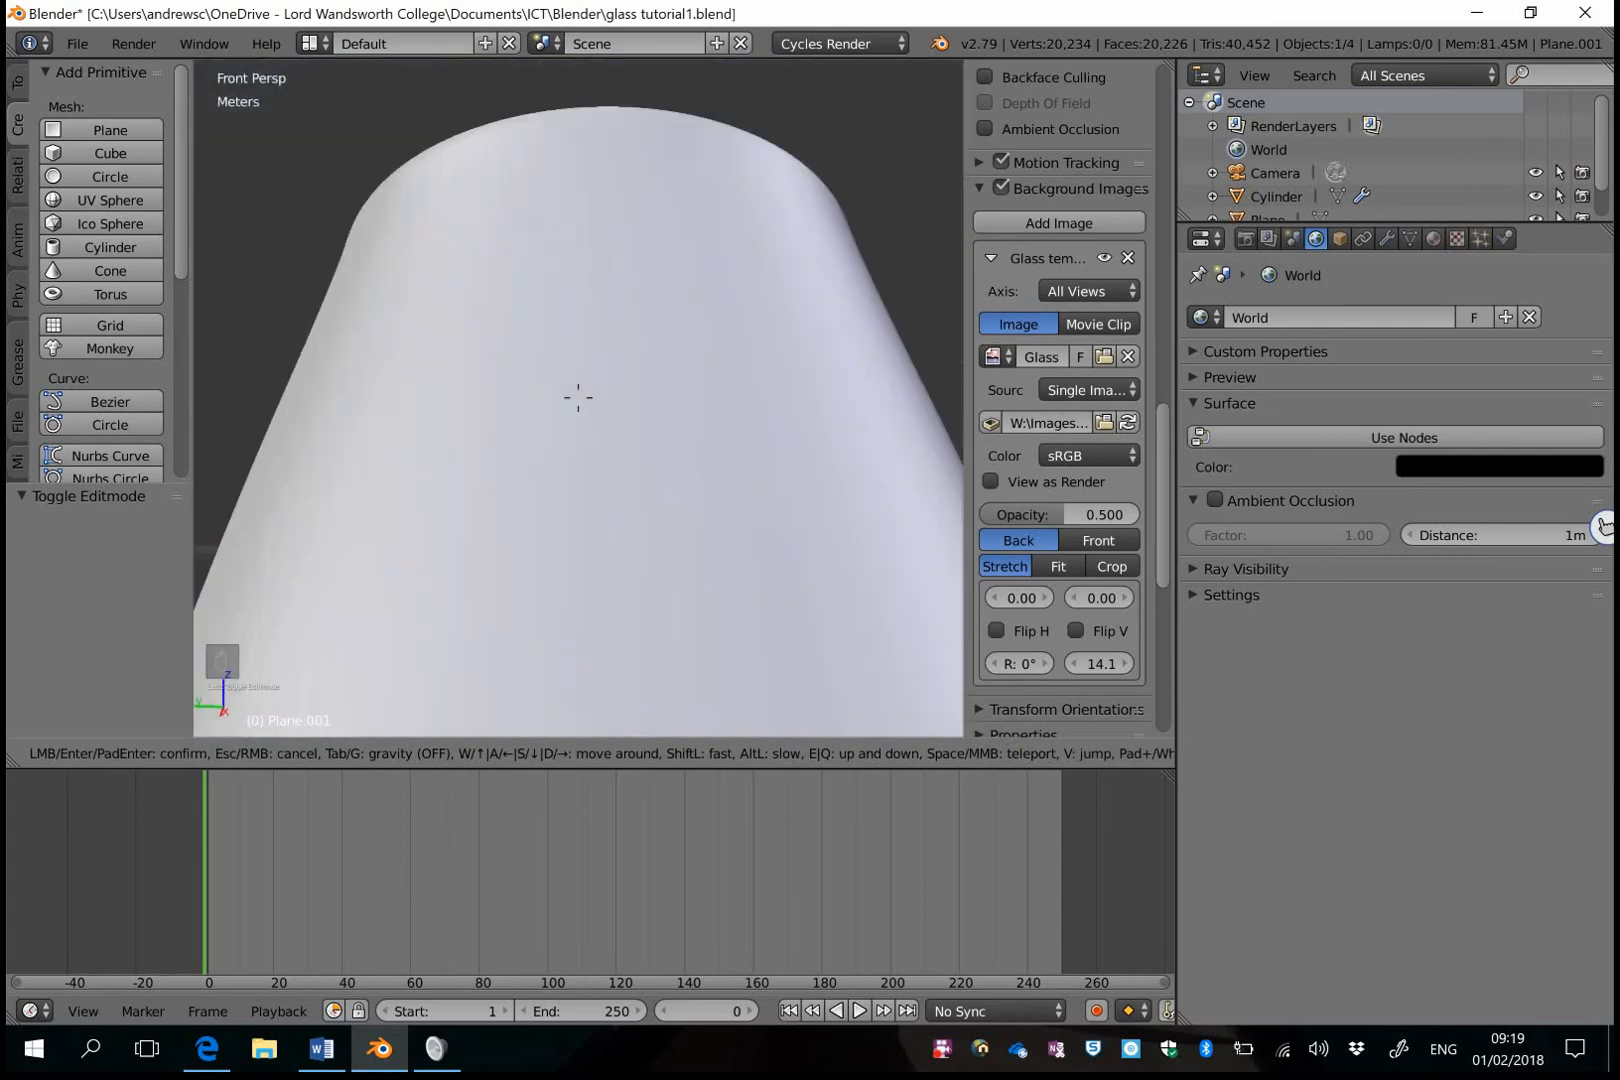
{"action": "key", "text": "s"}
{"action": "key", "text": "s"}
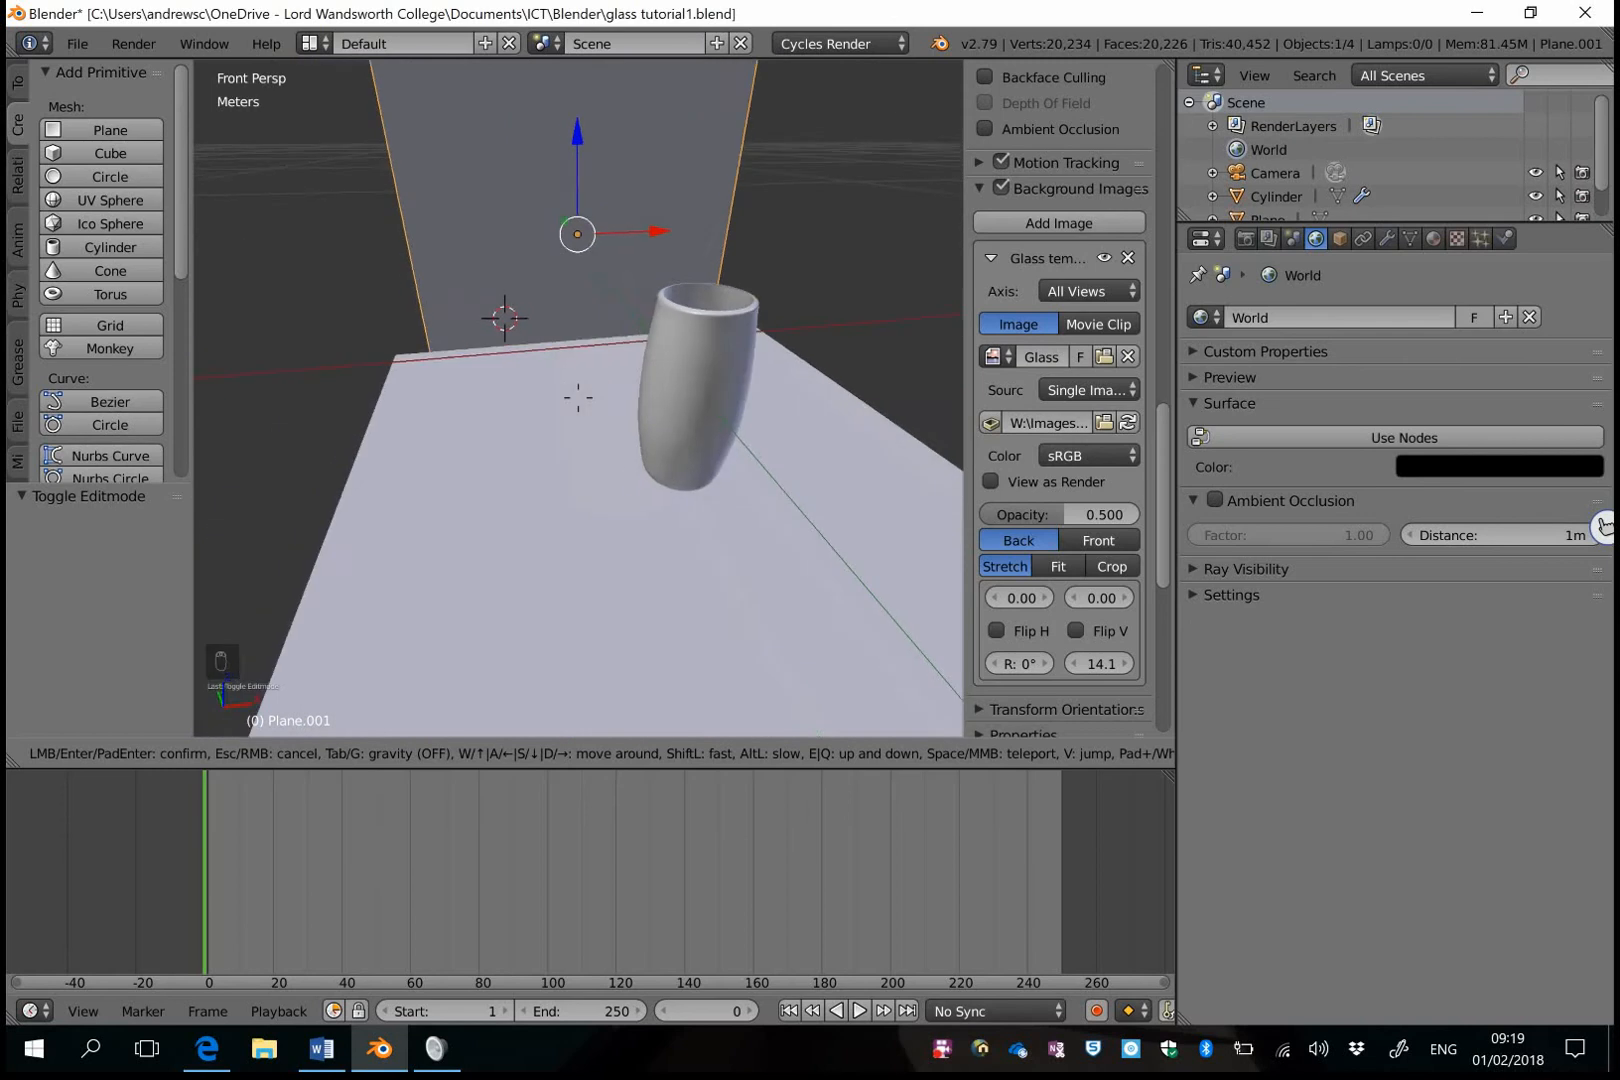
{"action": "left_click", "coordinate": [550, 432]}
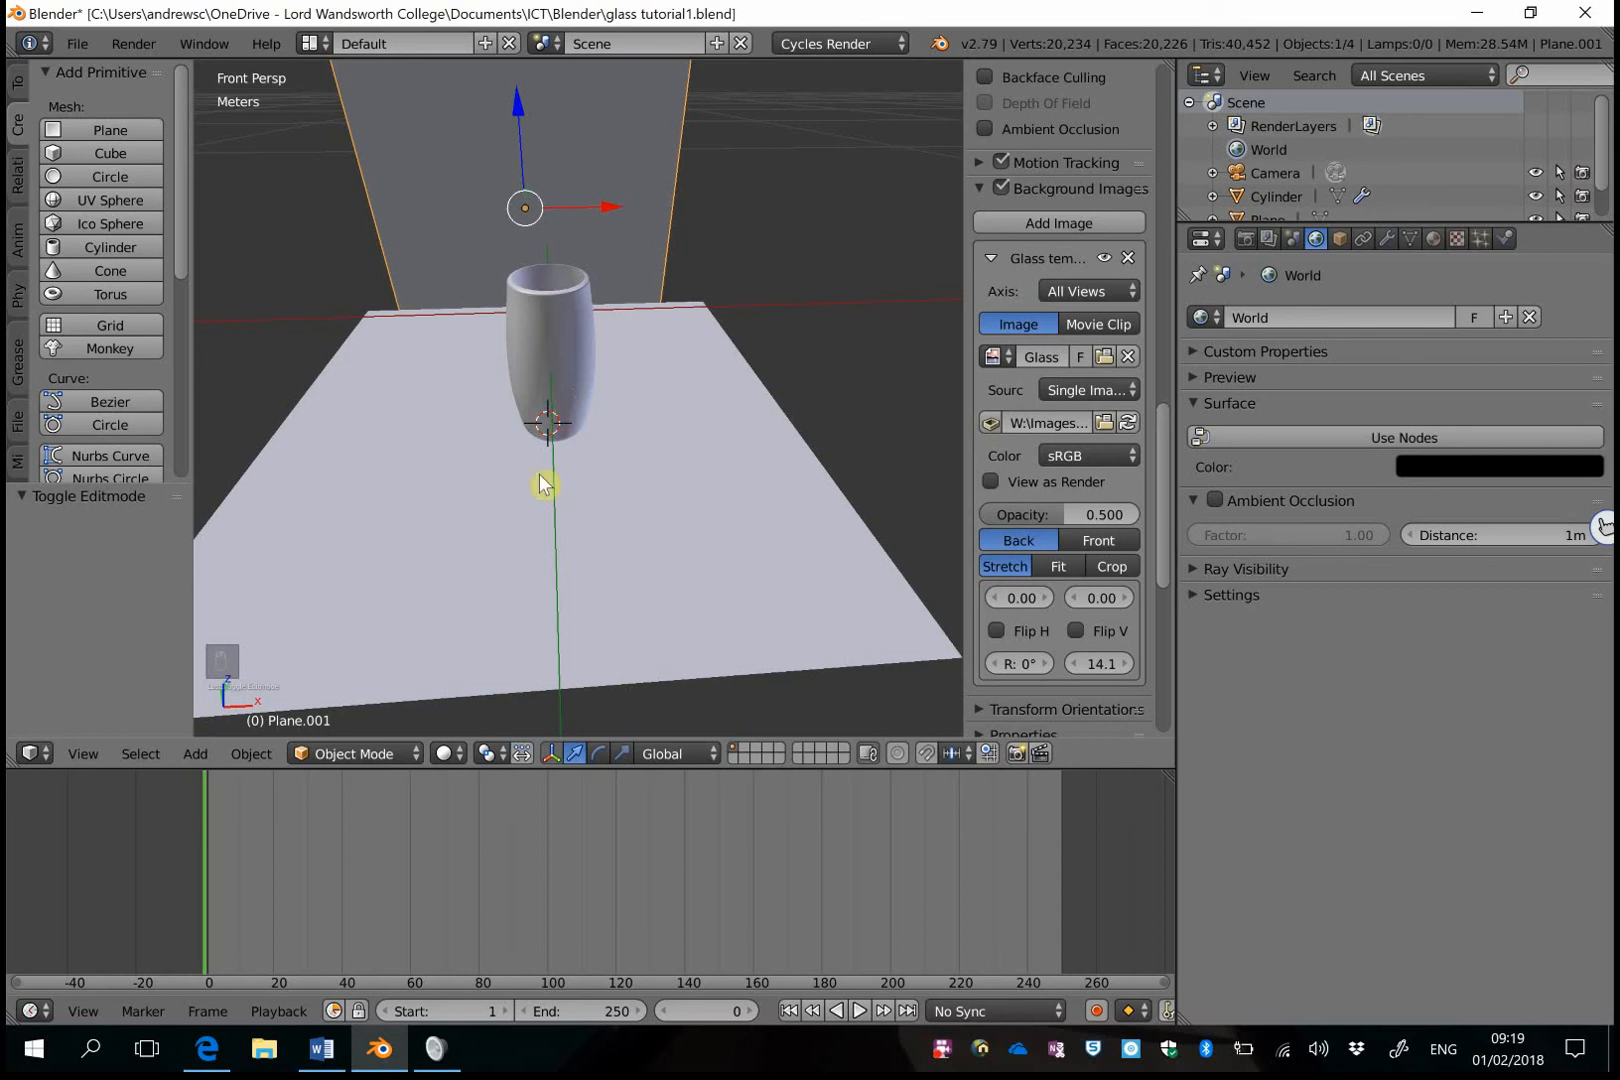
Add a cube at the 3D cursor and scale it down uniformly to about 0.097.
{"action": "left_click", "coordinate": [104, 160]}
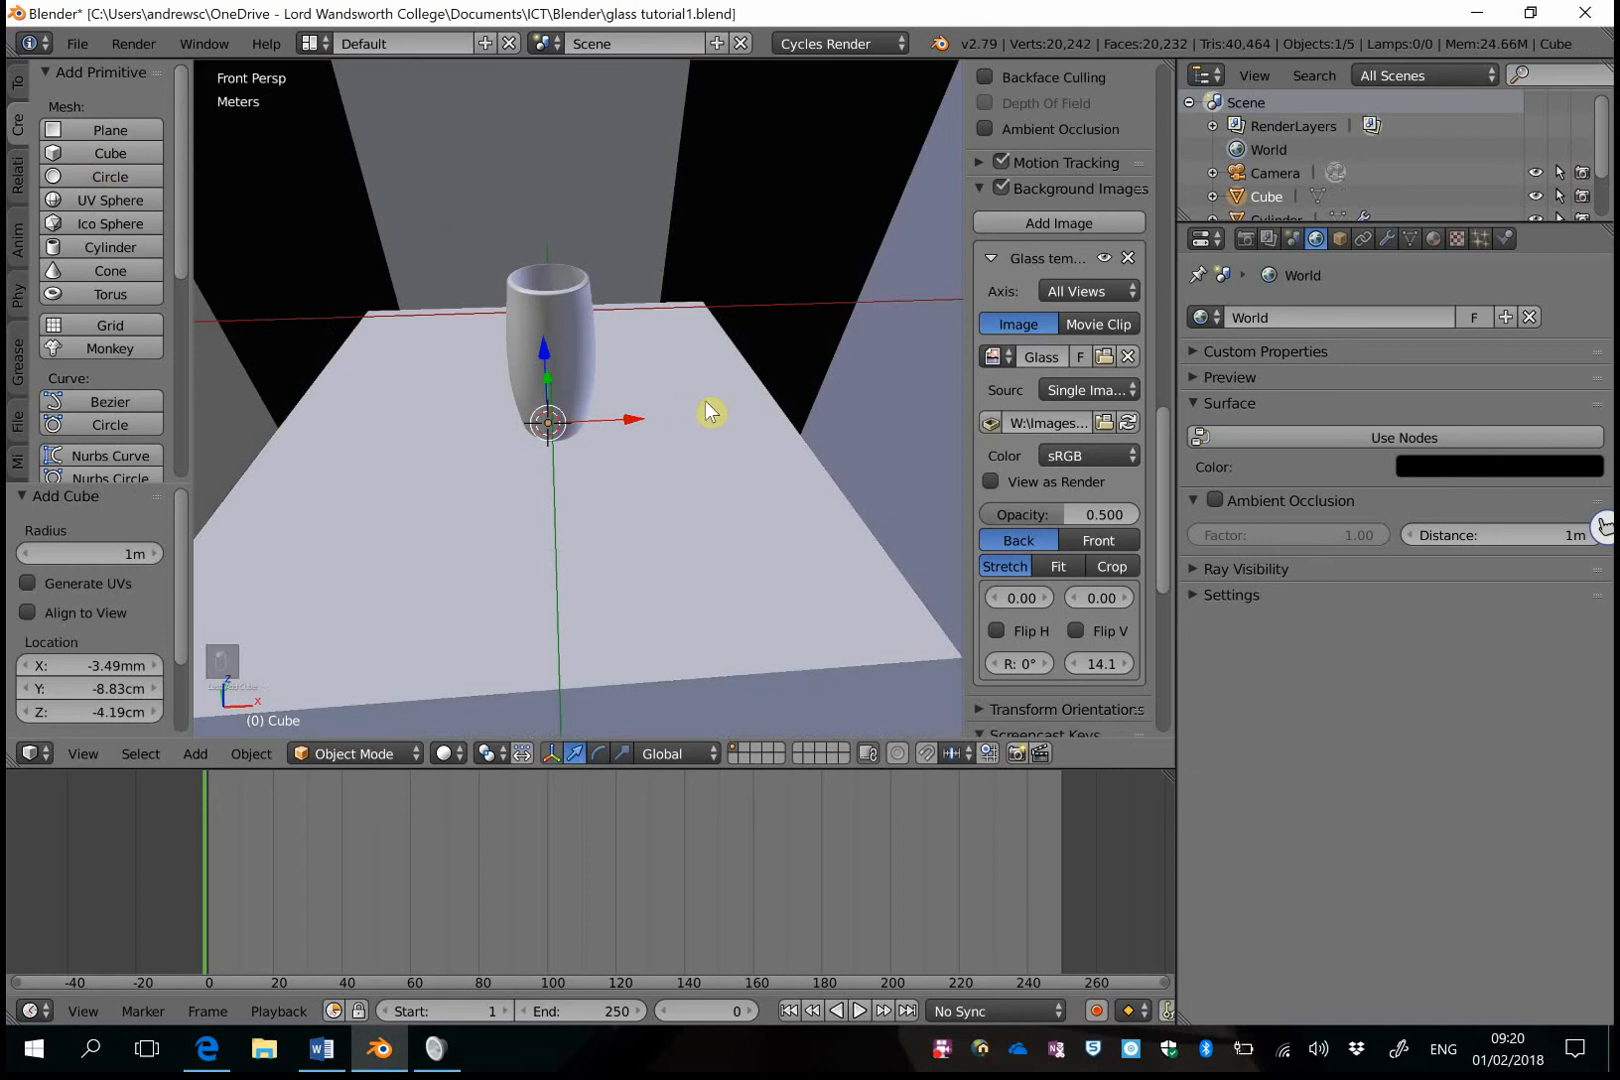
{"action": "scroll", "coordinate": [700, 403], "scroll_direction": "down", "scroll_amount": 8}
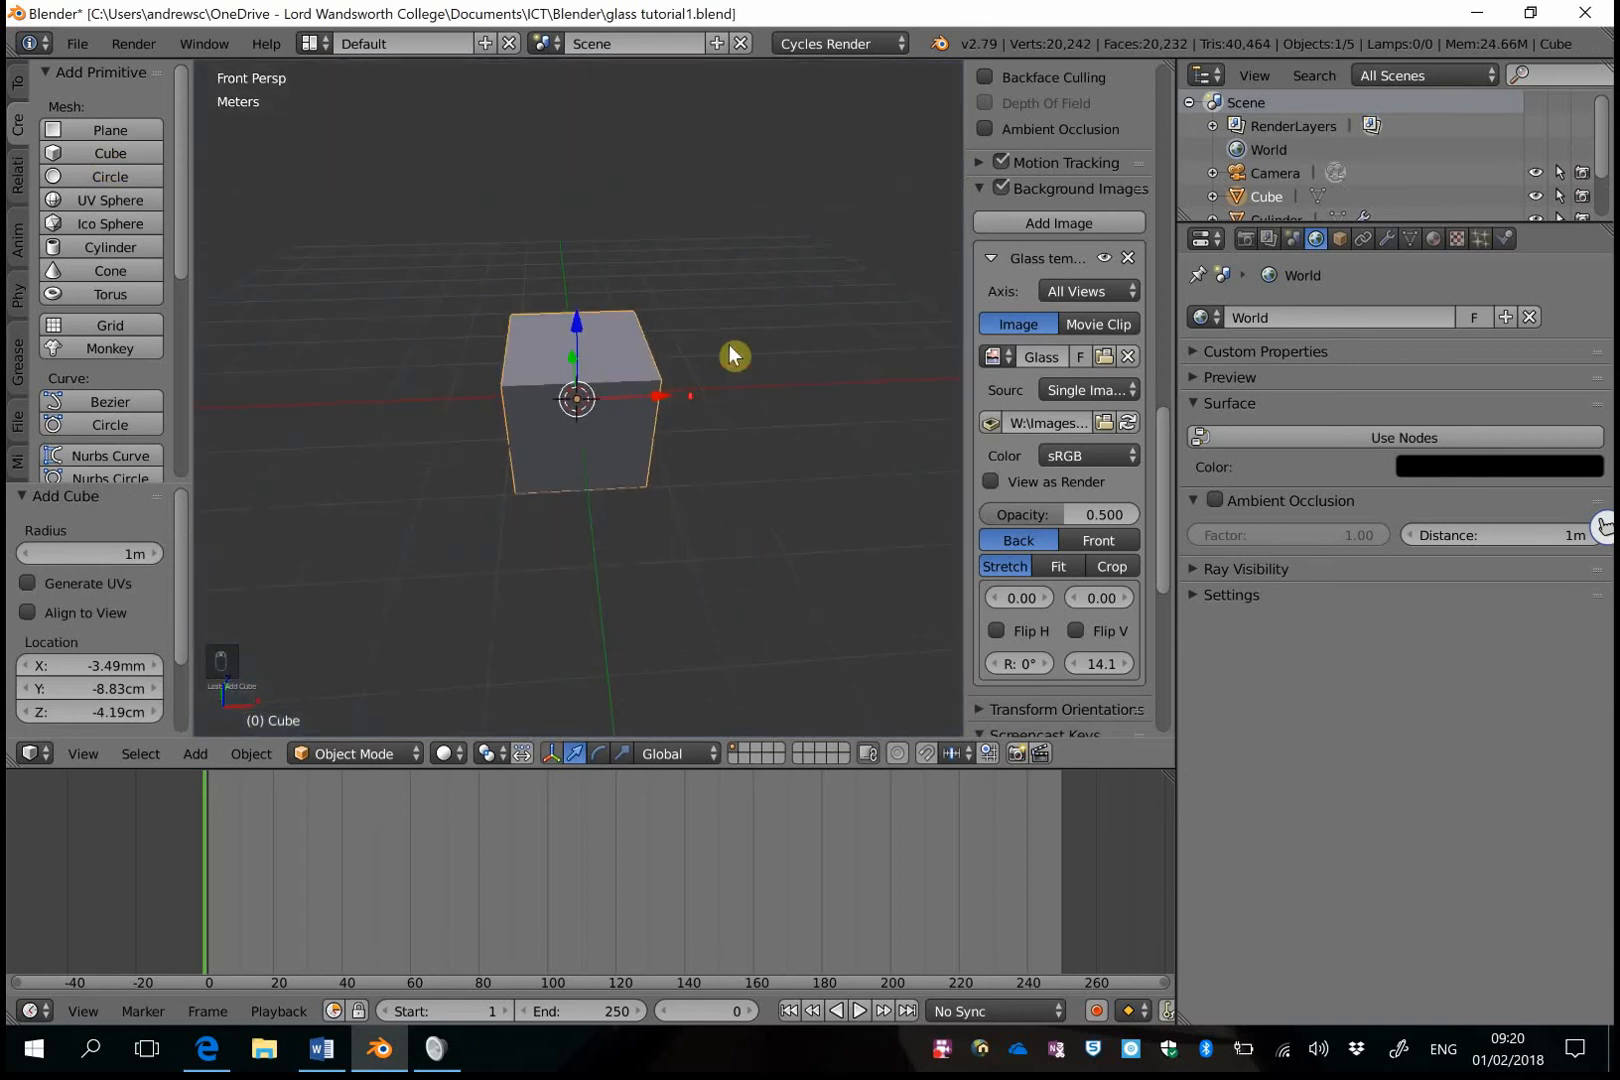
{"action": "key", "text": "s"}
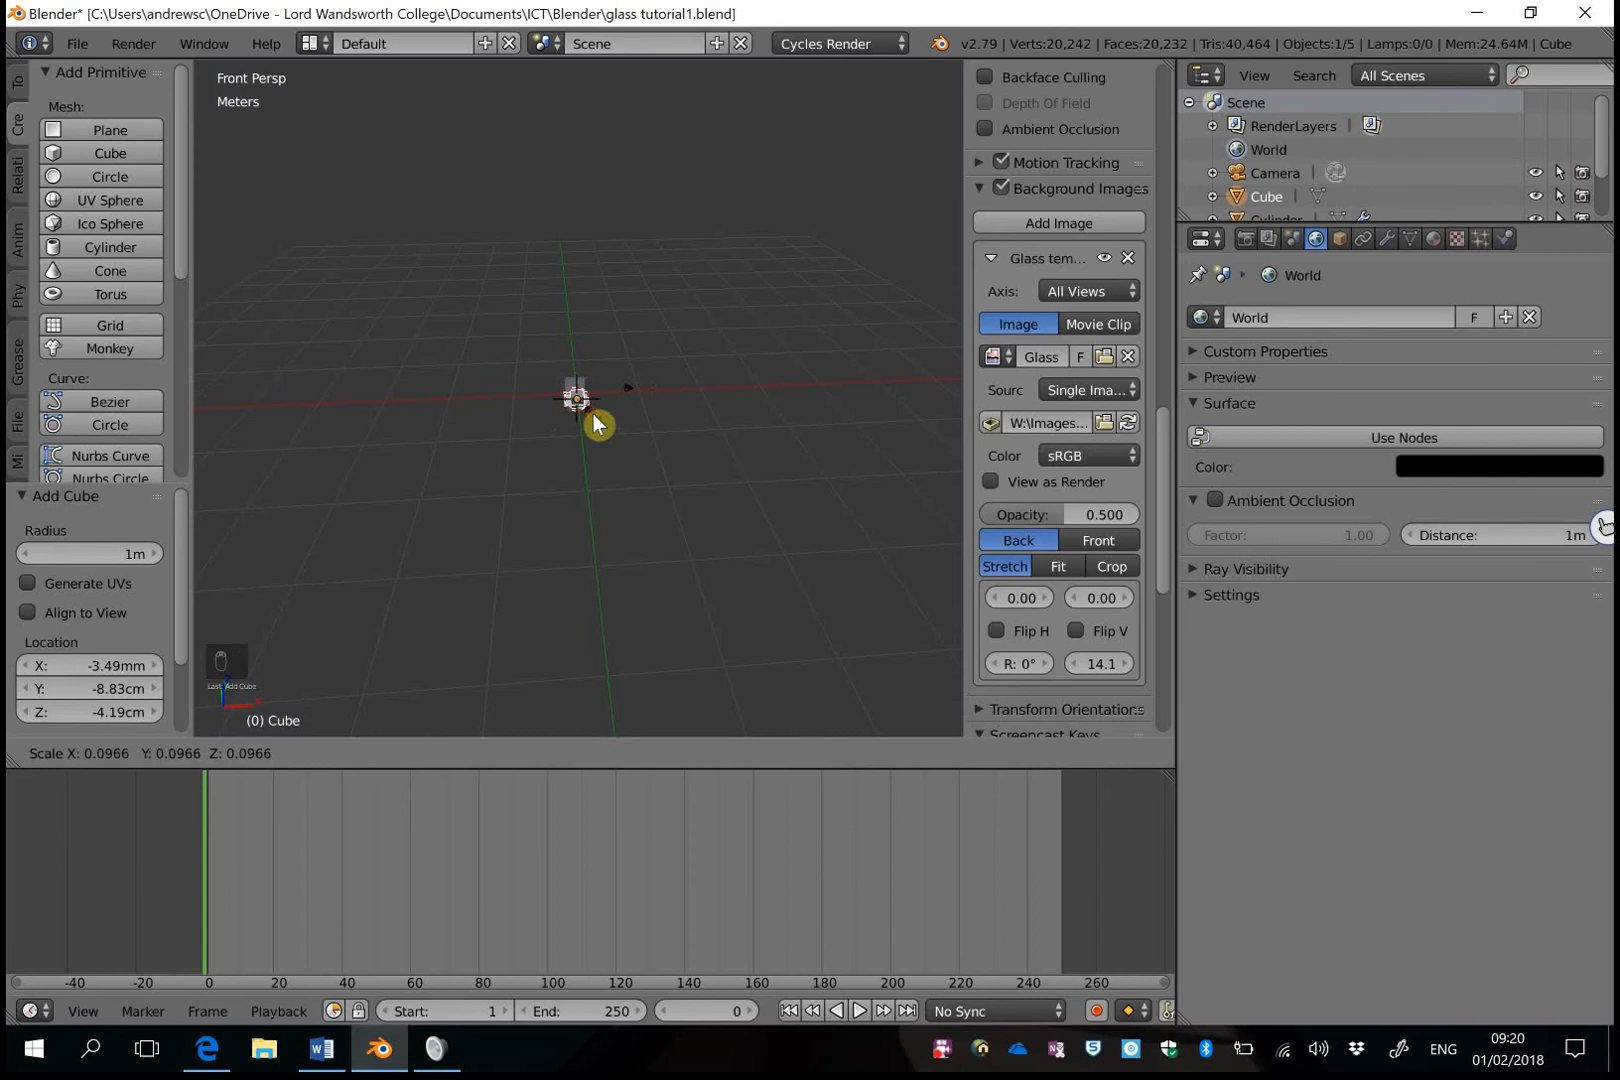
{"action": "left_click", "coordinate": [594, 414]}
{"action": "scroll", "coordinate": [610, 404], "scroll_direction": "up", "scroll_amount": 6}
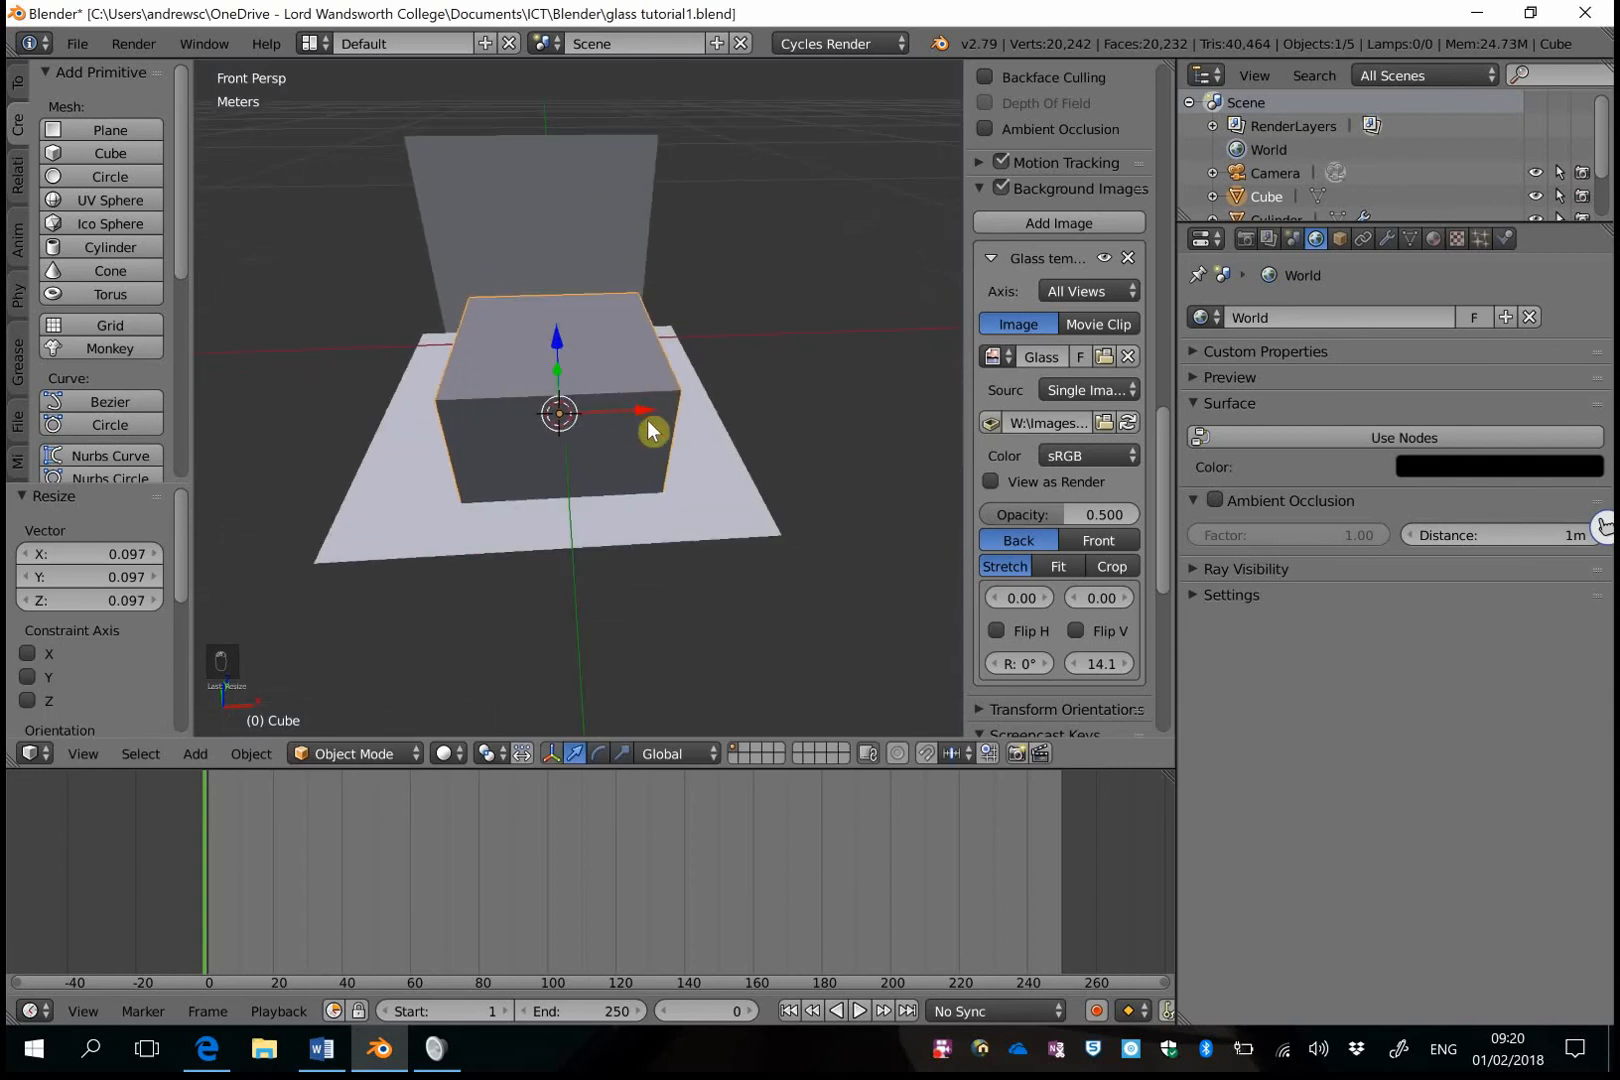
Move the cube along Y toward the backdrop plane and raise it about 3.4 cm along Z.
{"action": "key", "text": "shift+f"}
{"action": "key", "text": "d"}
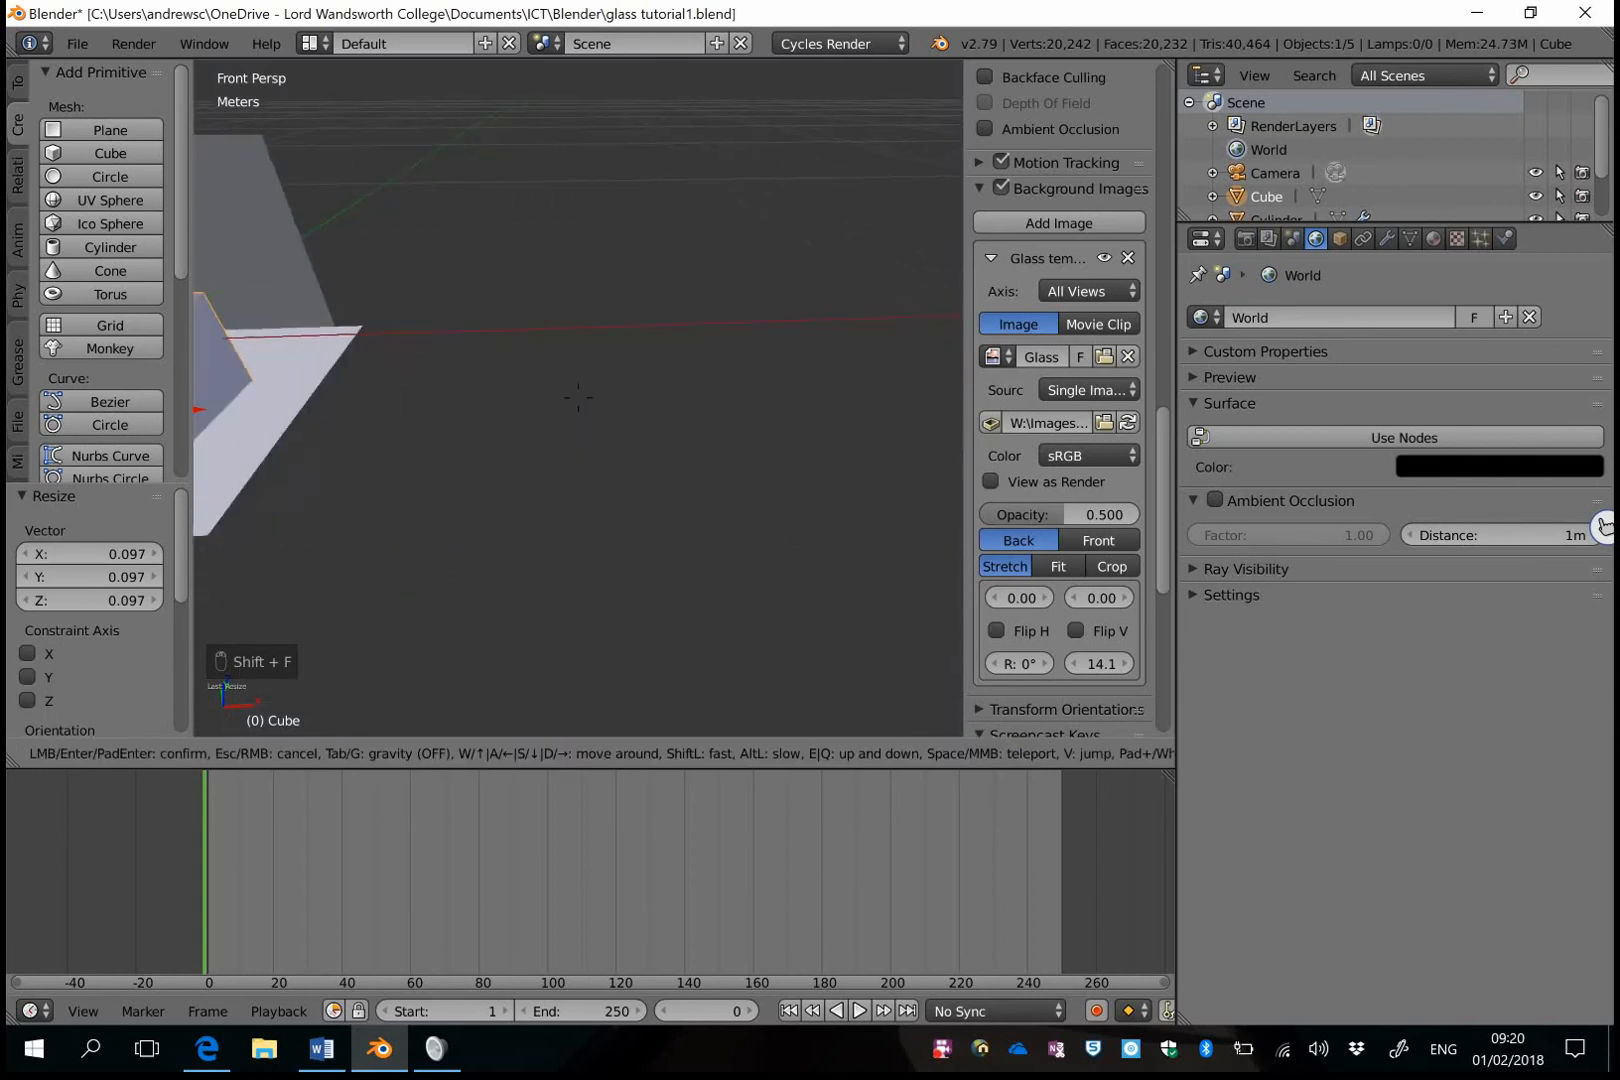
{"action": "key", "text": "w"}
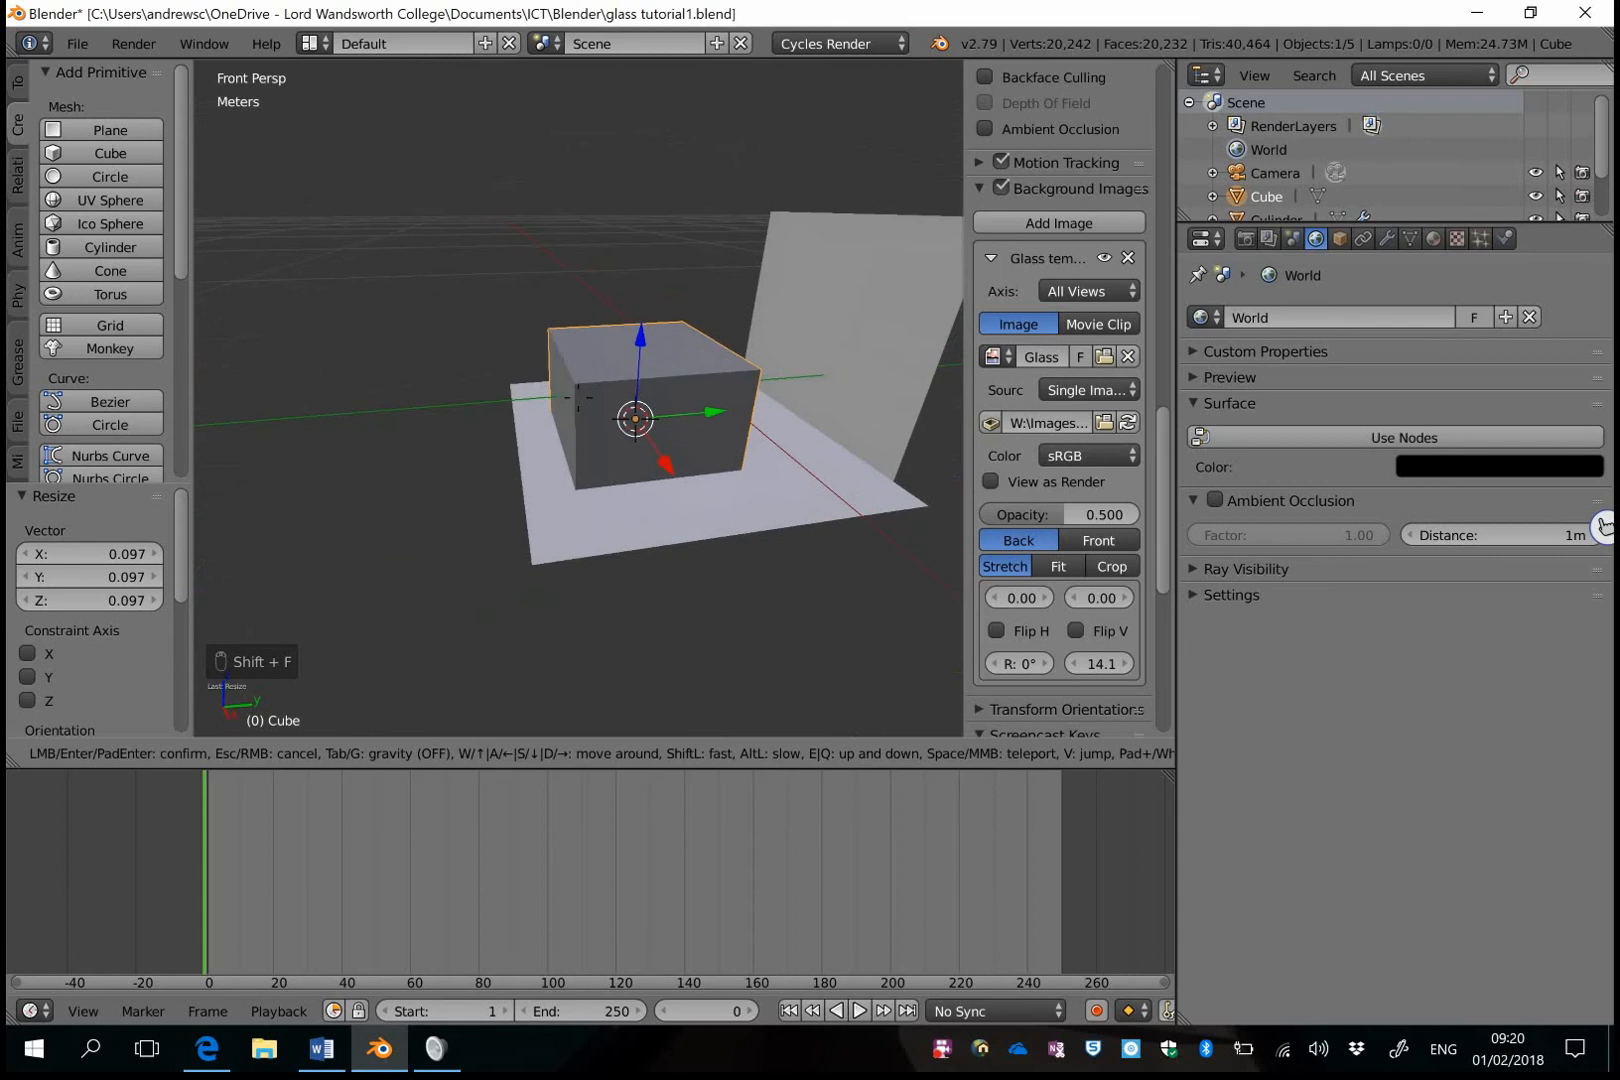
{"action": "left_click", "coordinate": [578, 398]}
{"action": "left_click_drag", "start_coordinate": [629, 457], "coordinate": [664, 439]}
{"action": "left_click_drag", "start_coordinate": [589, 383], "coordinate": [589, 347]}
Shrink the cube to about 0.775, stretch it along Z and raise it about 3.9 cm so it encloses the glass.
{"action": "key", "text": "s"}
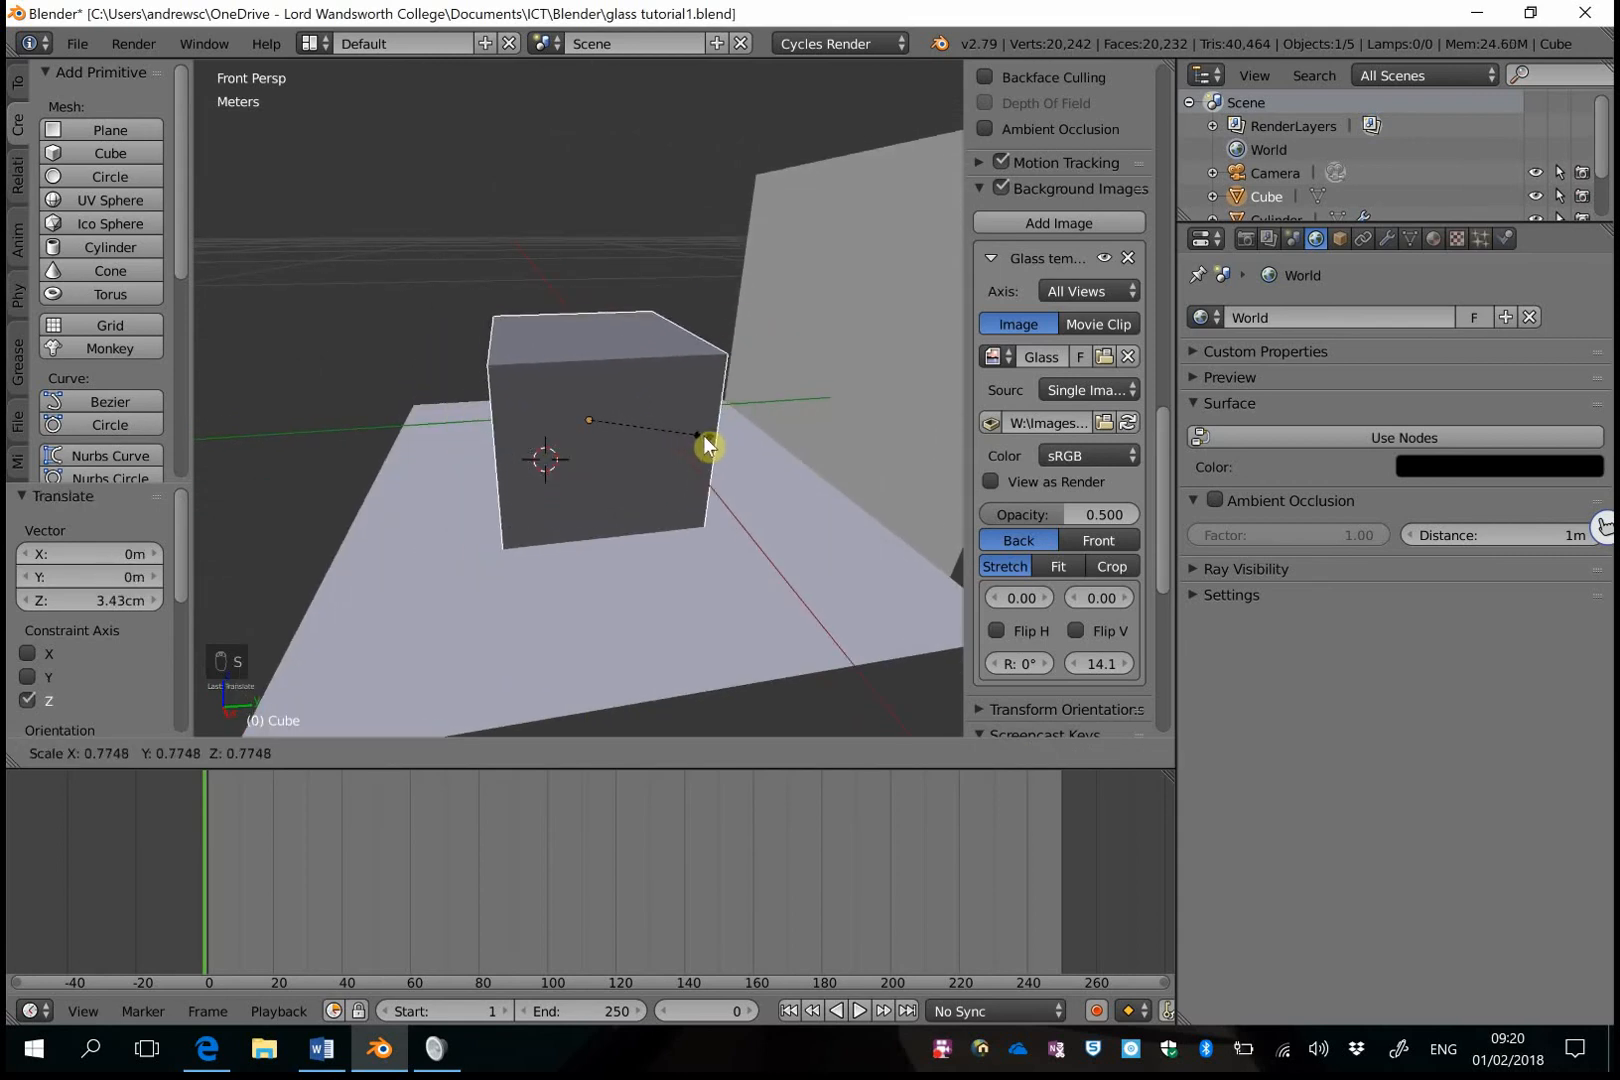
{"action": "left_click", "coordinate": [702, 435]}
{"action": "key", "text": "s"}
{"action": "key", "text": "z"}
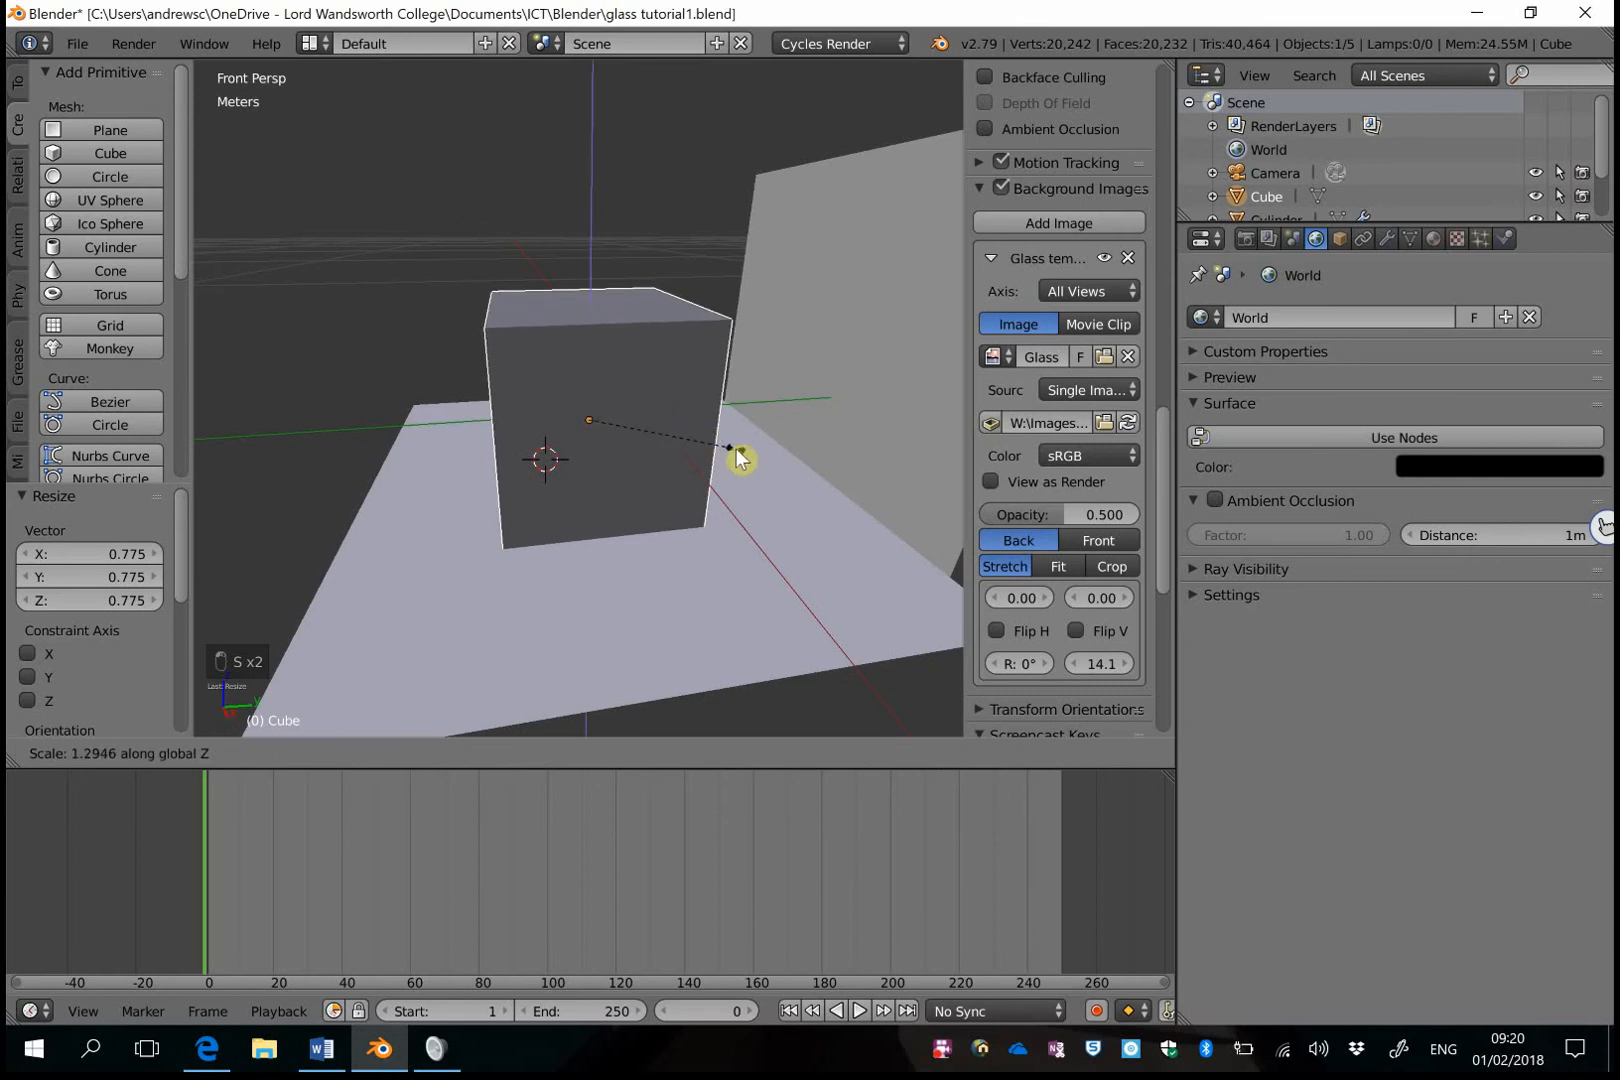
{"action": "left_click", "coordinate": [715, 435]}
{"action": "left_click_drag", "start_coordinate": [587, 343], "coordinate": [603, 305]}
Switch the viewport to wireframe shading, facing the box and the glass from the front.
{"action": "key", "text": "shift+f"}
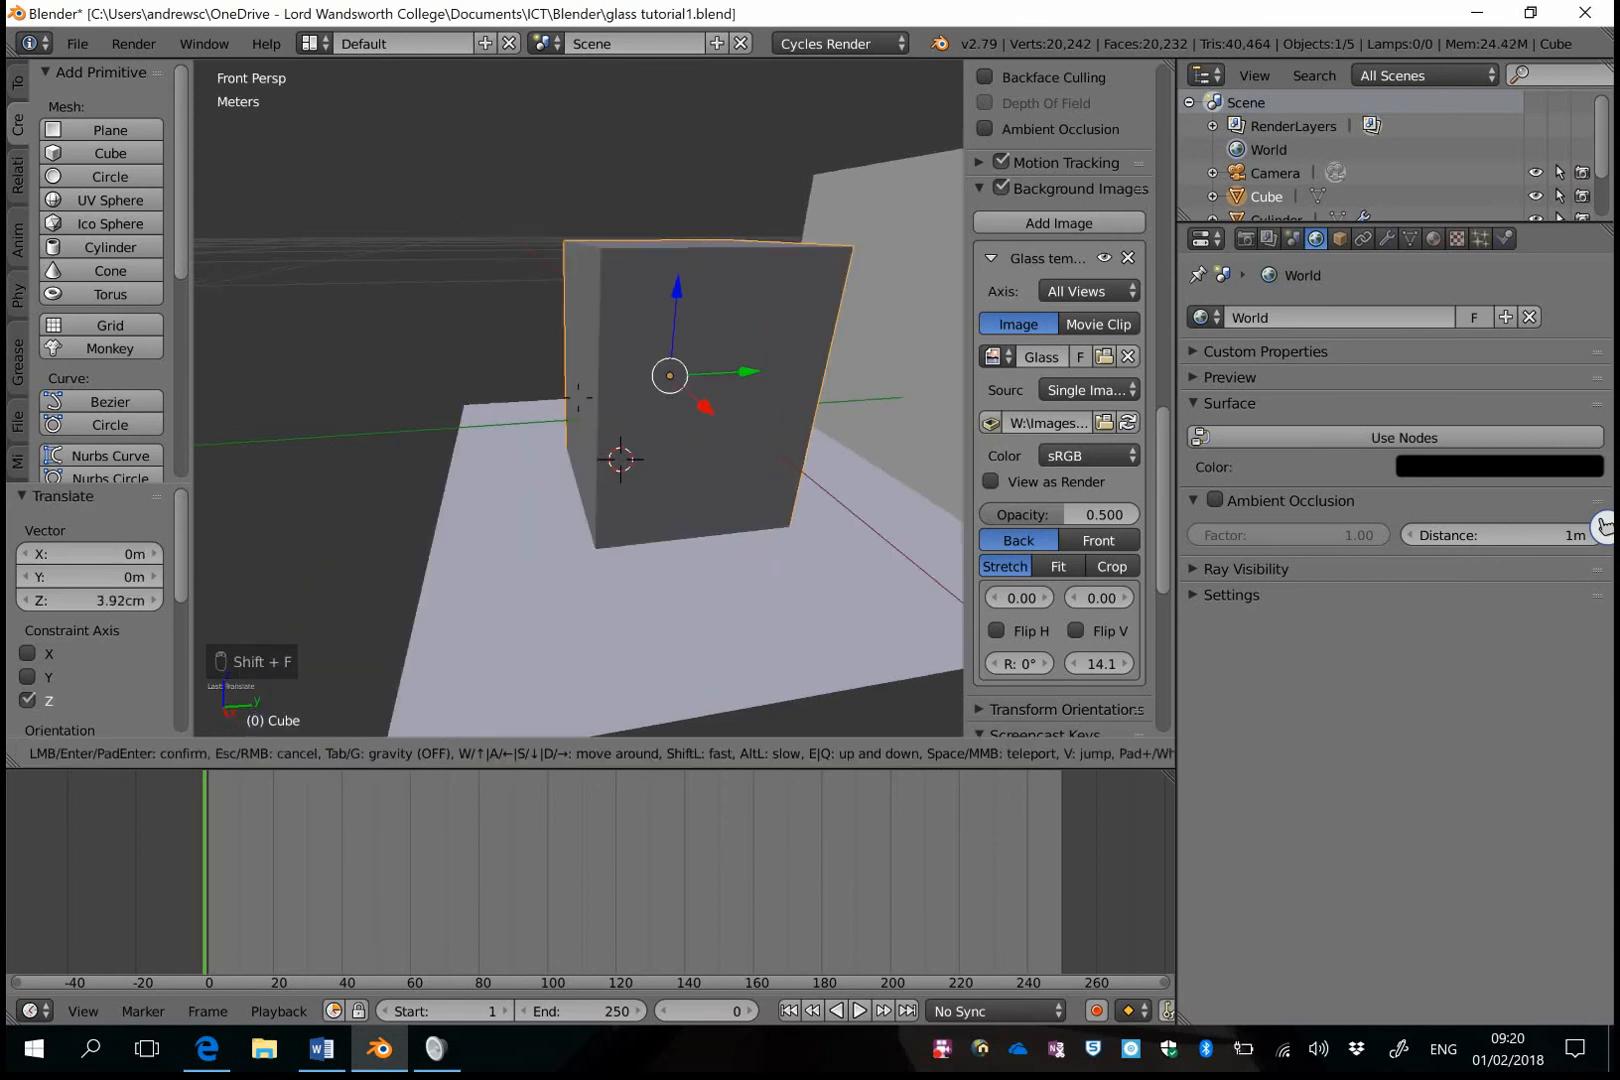
{"action": "key", "text": "w"}
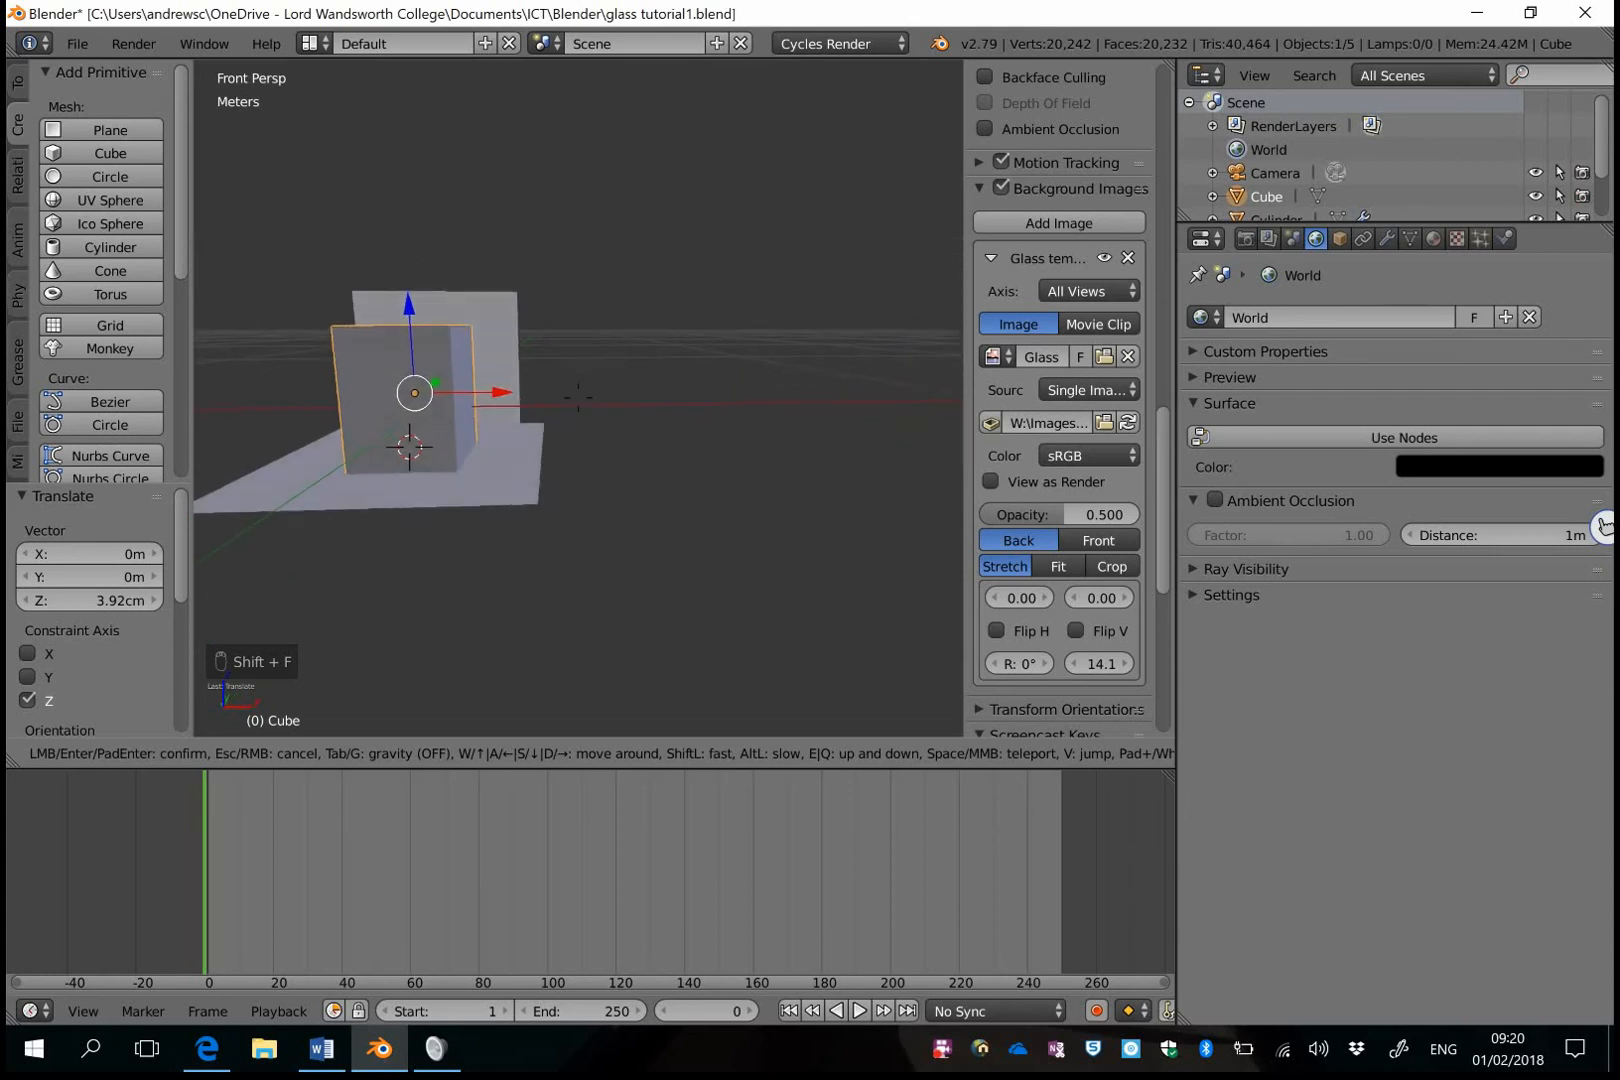
{"action": "key", "text": "a"}
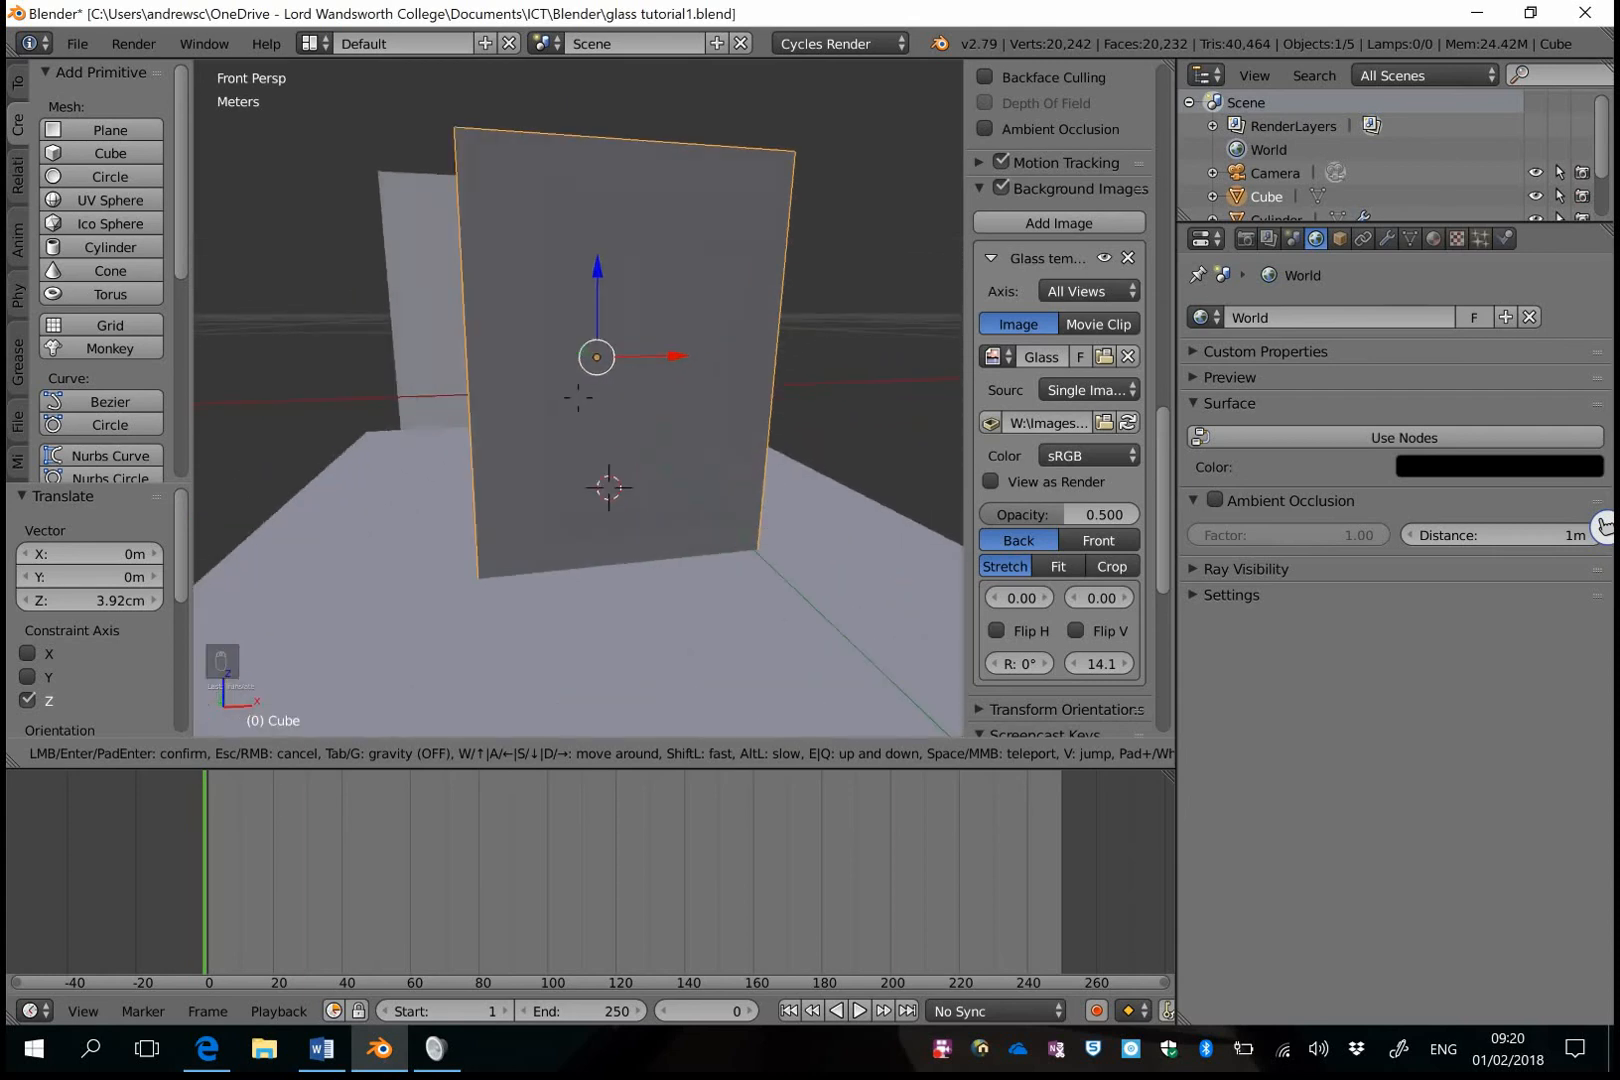
{"action": "left_click", "coordinate": [577, 397]}
{"action": "key", "text": "z"}
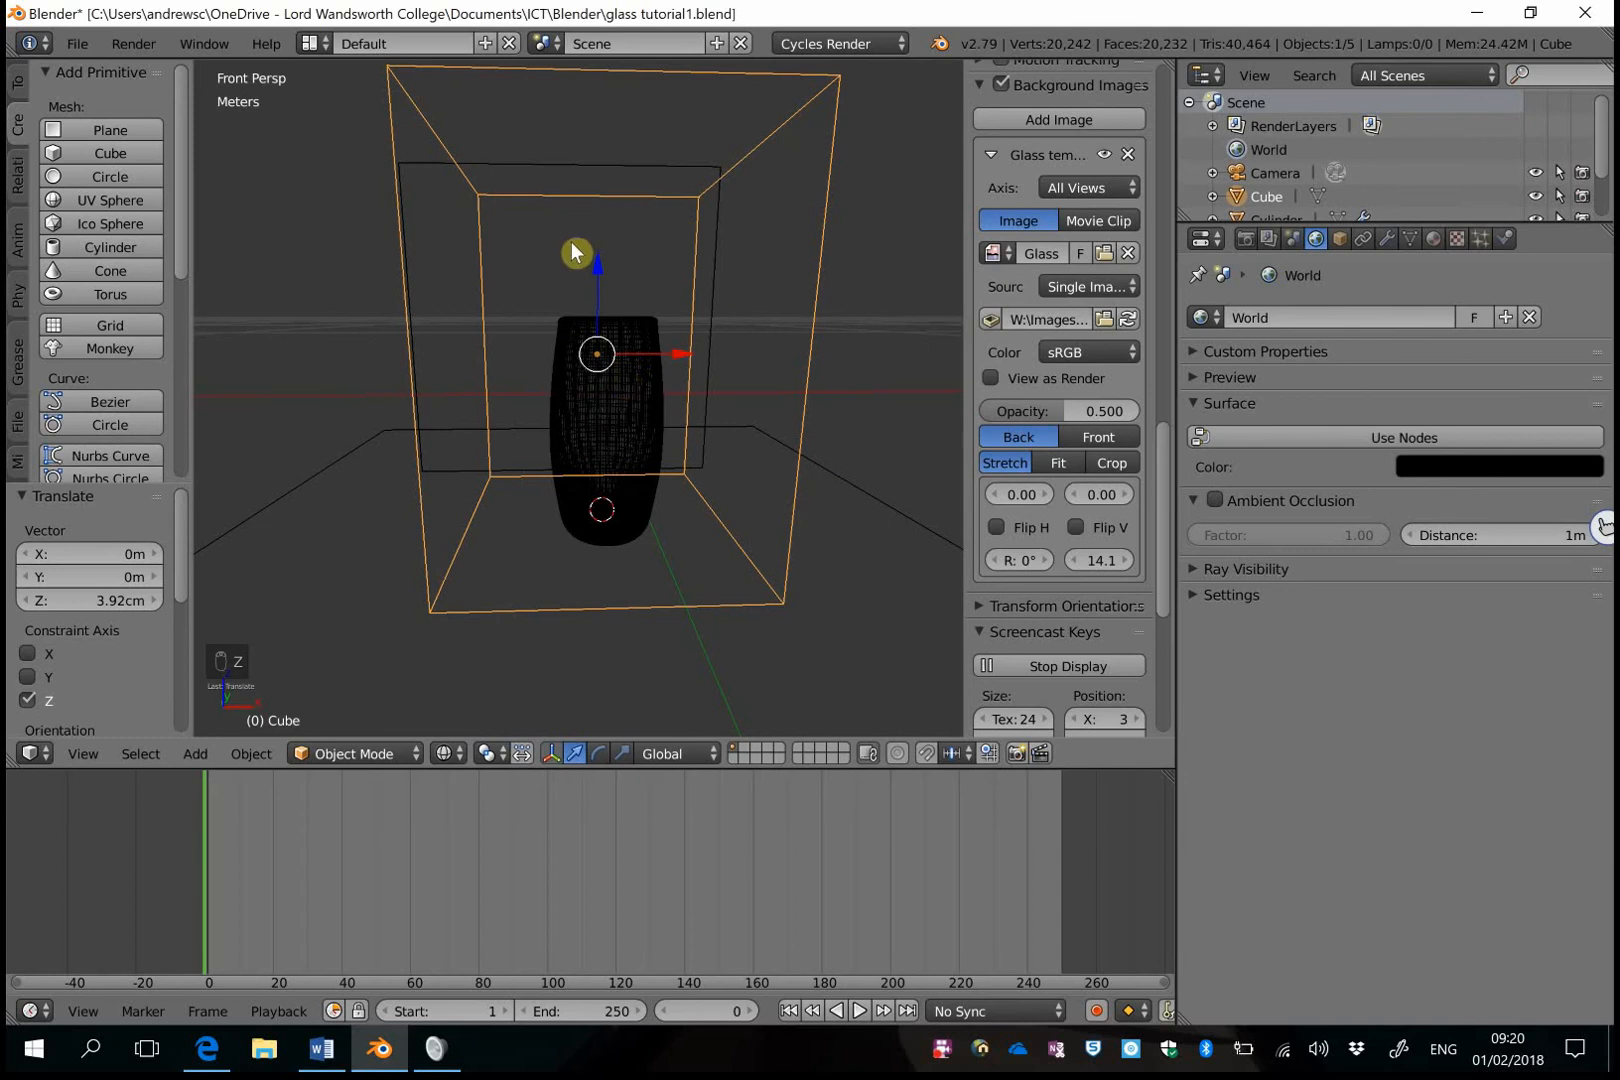
{"action": "key", "text": "shift+d"}
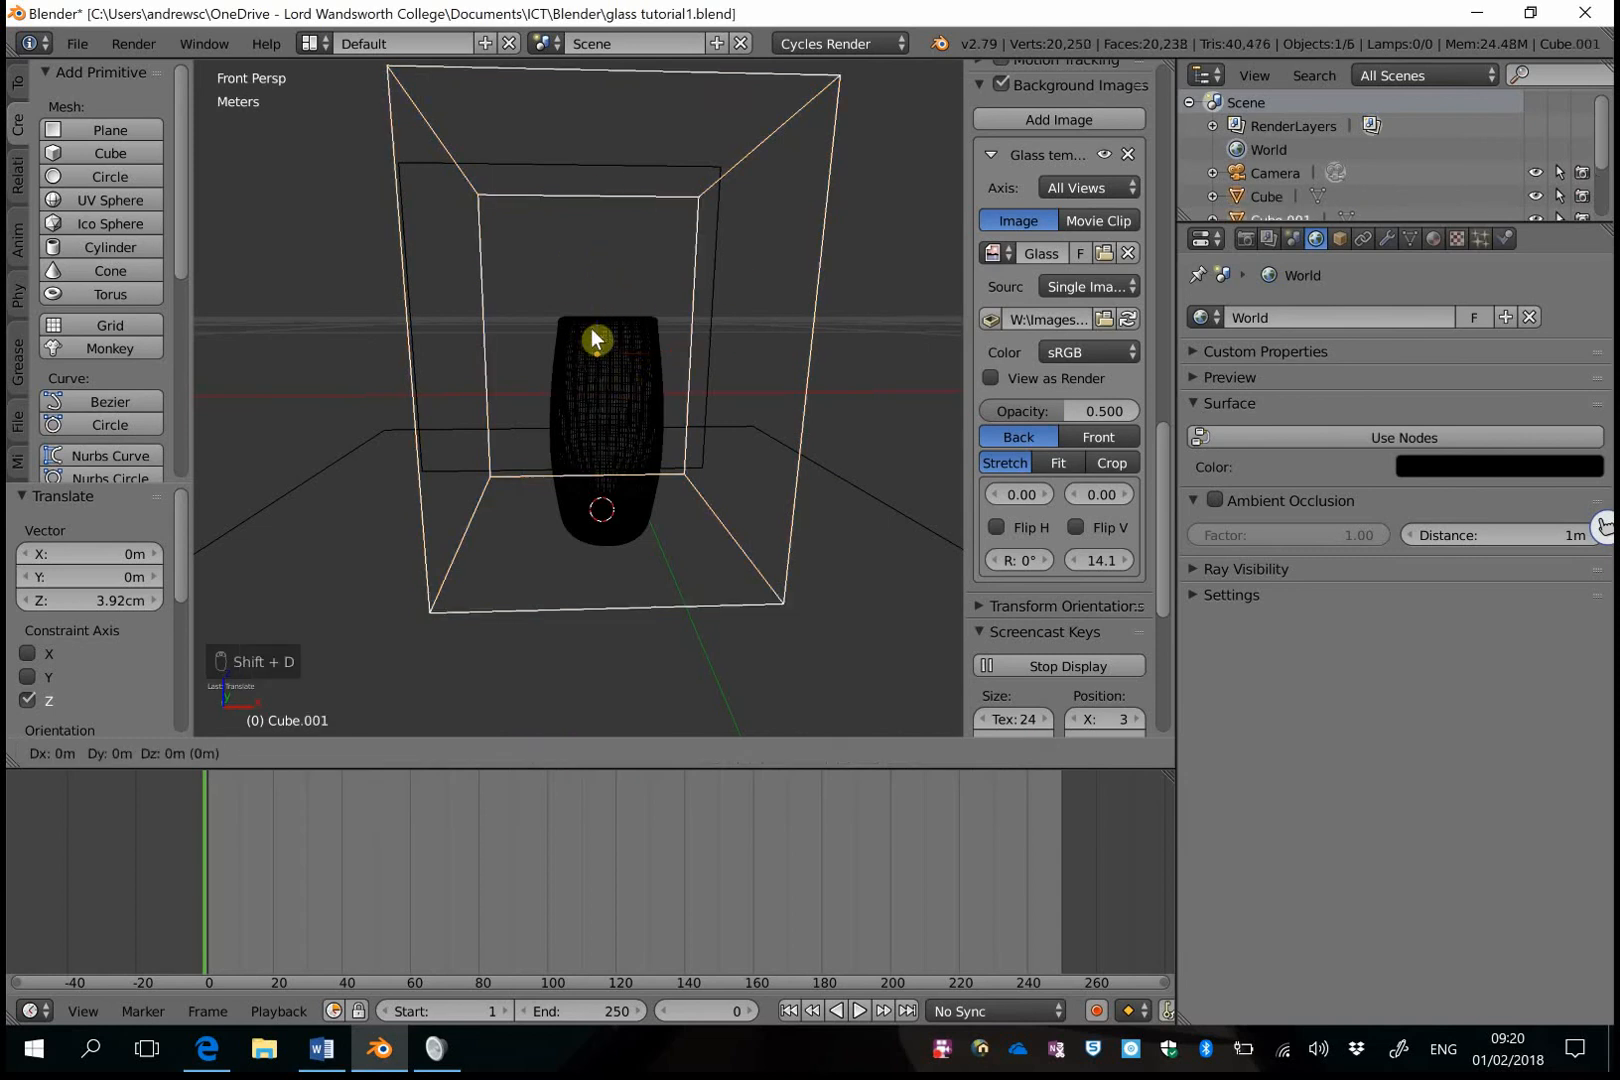
{"action": "right_click", "coordinate": [591, 330]}
{"action": "key", "text": "ctrl+z"}
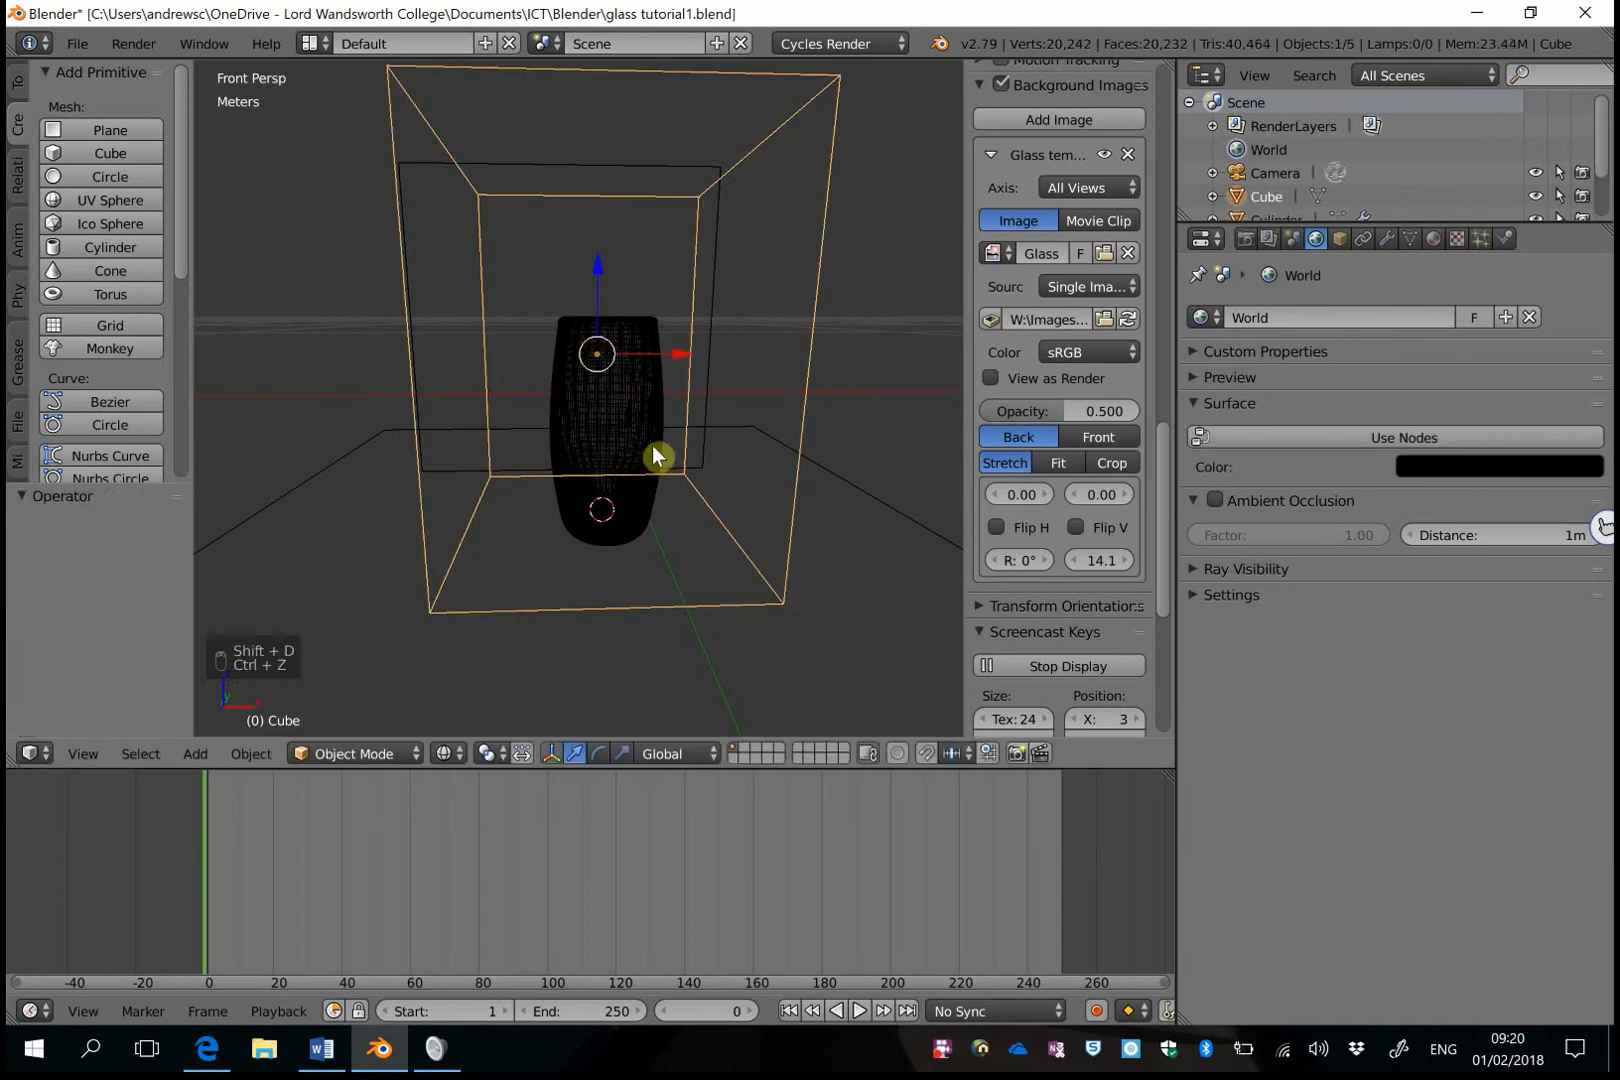
Examine from several sides, in wireframe and solid shading, how the box surrounds the glass.
{"action": "key", "text": "shift+f"}
{"action": "key", "text": "d"}
{"action": "key", "text": "w"}
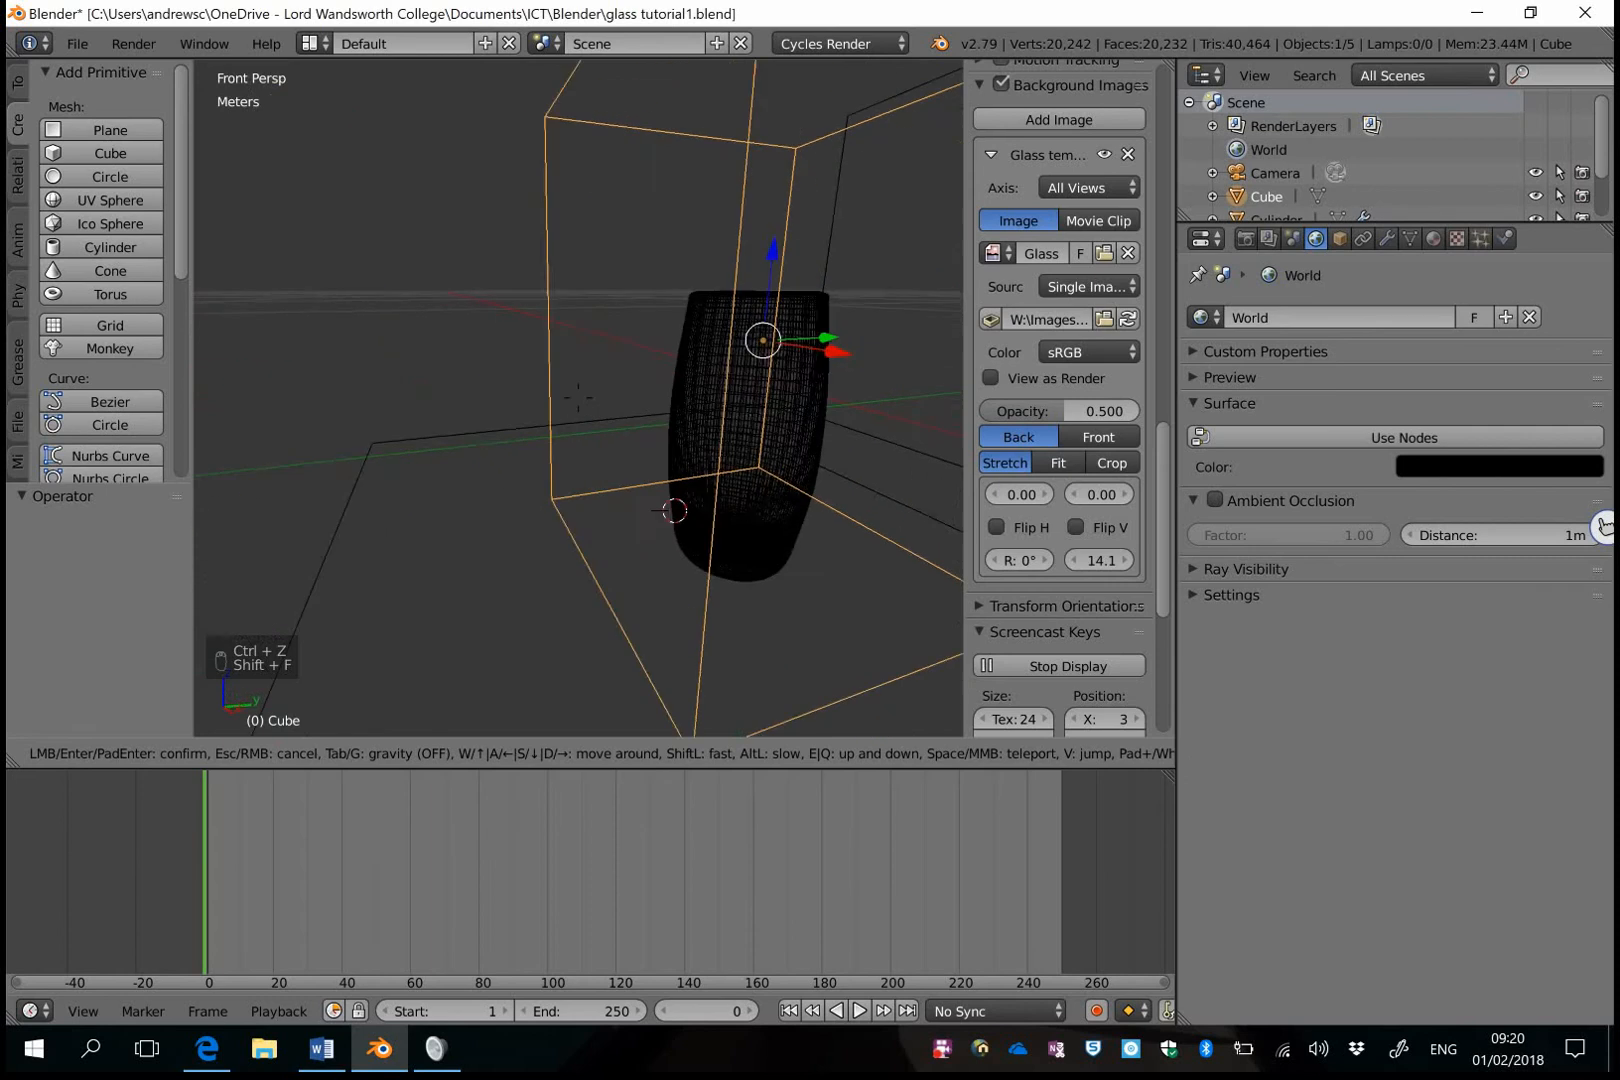
{"action": "key", "text": "d"}
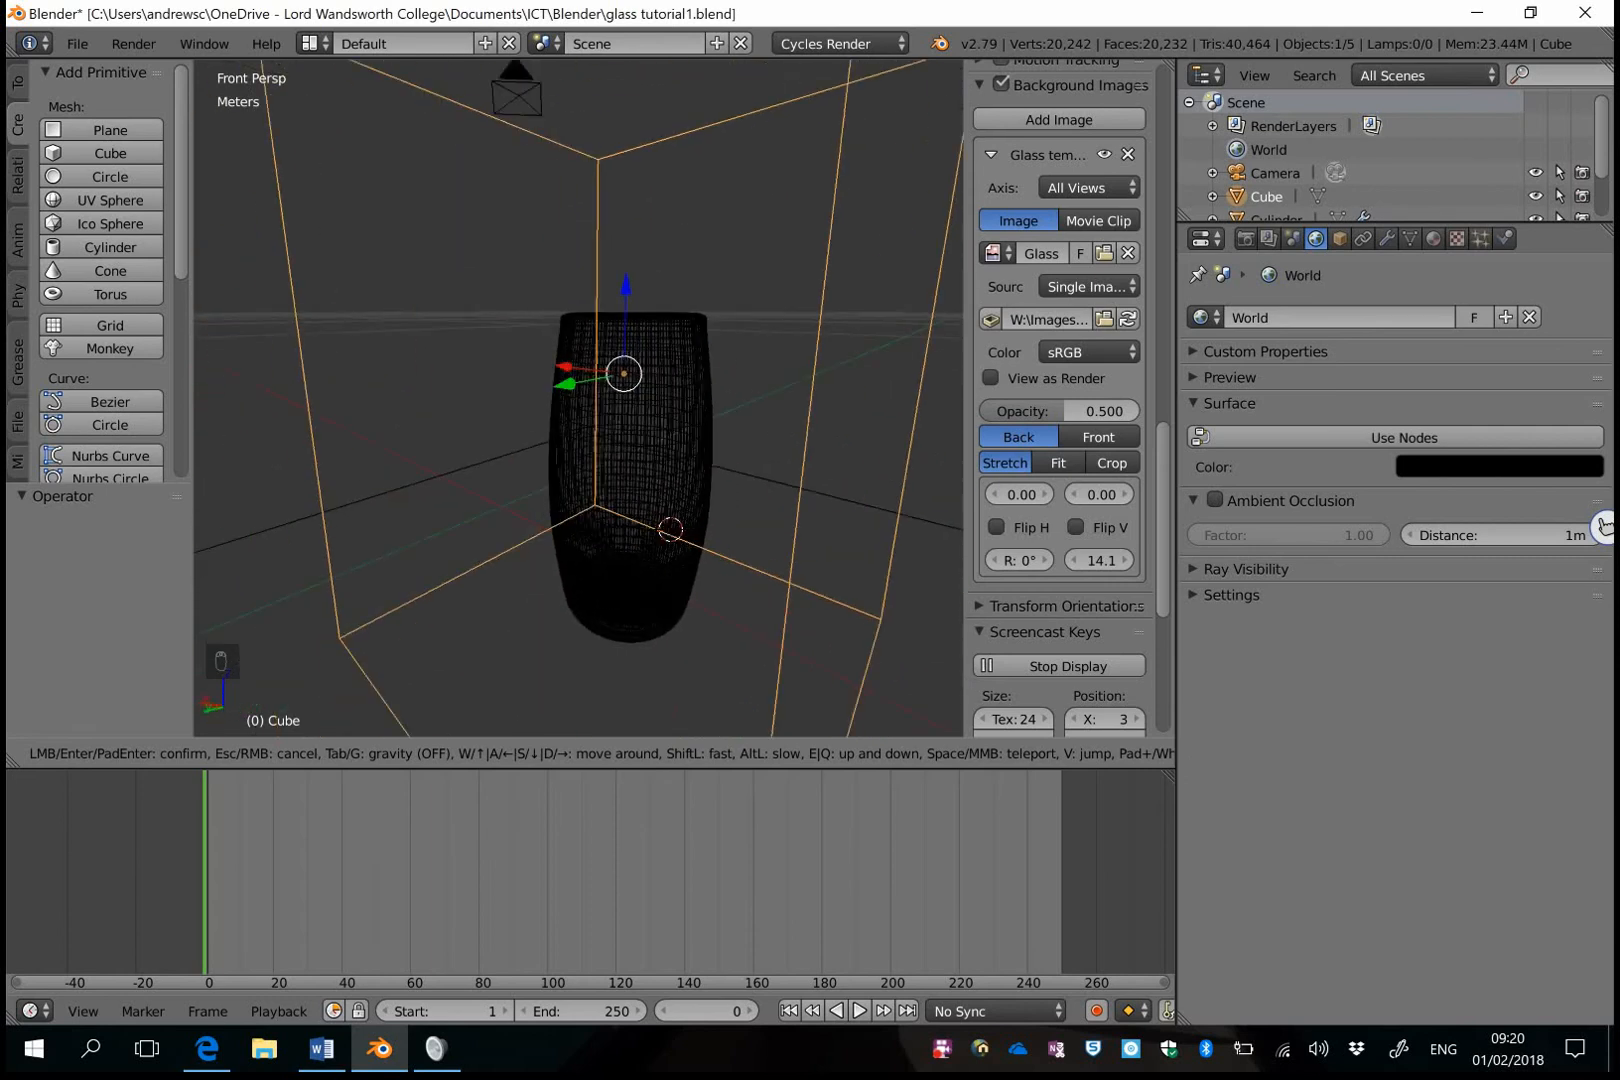
{"action": "key", "text": "d"}
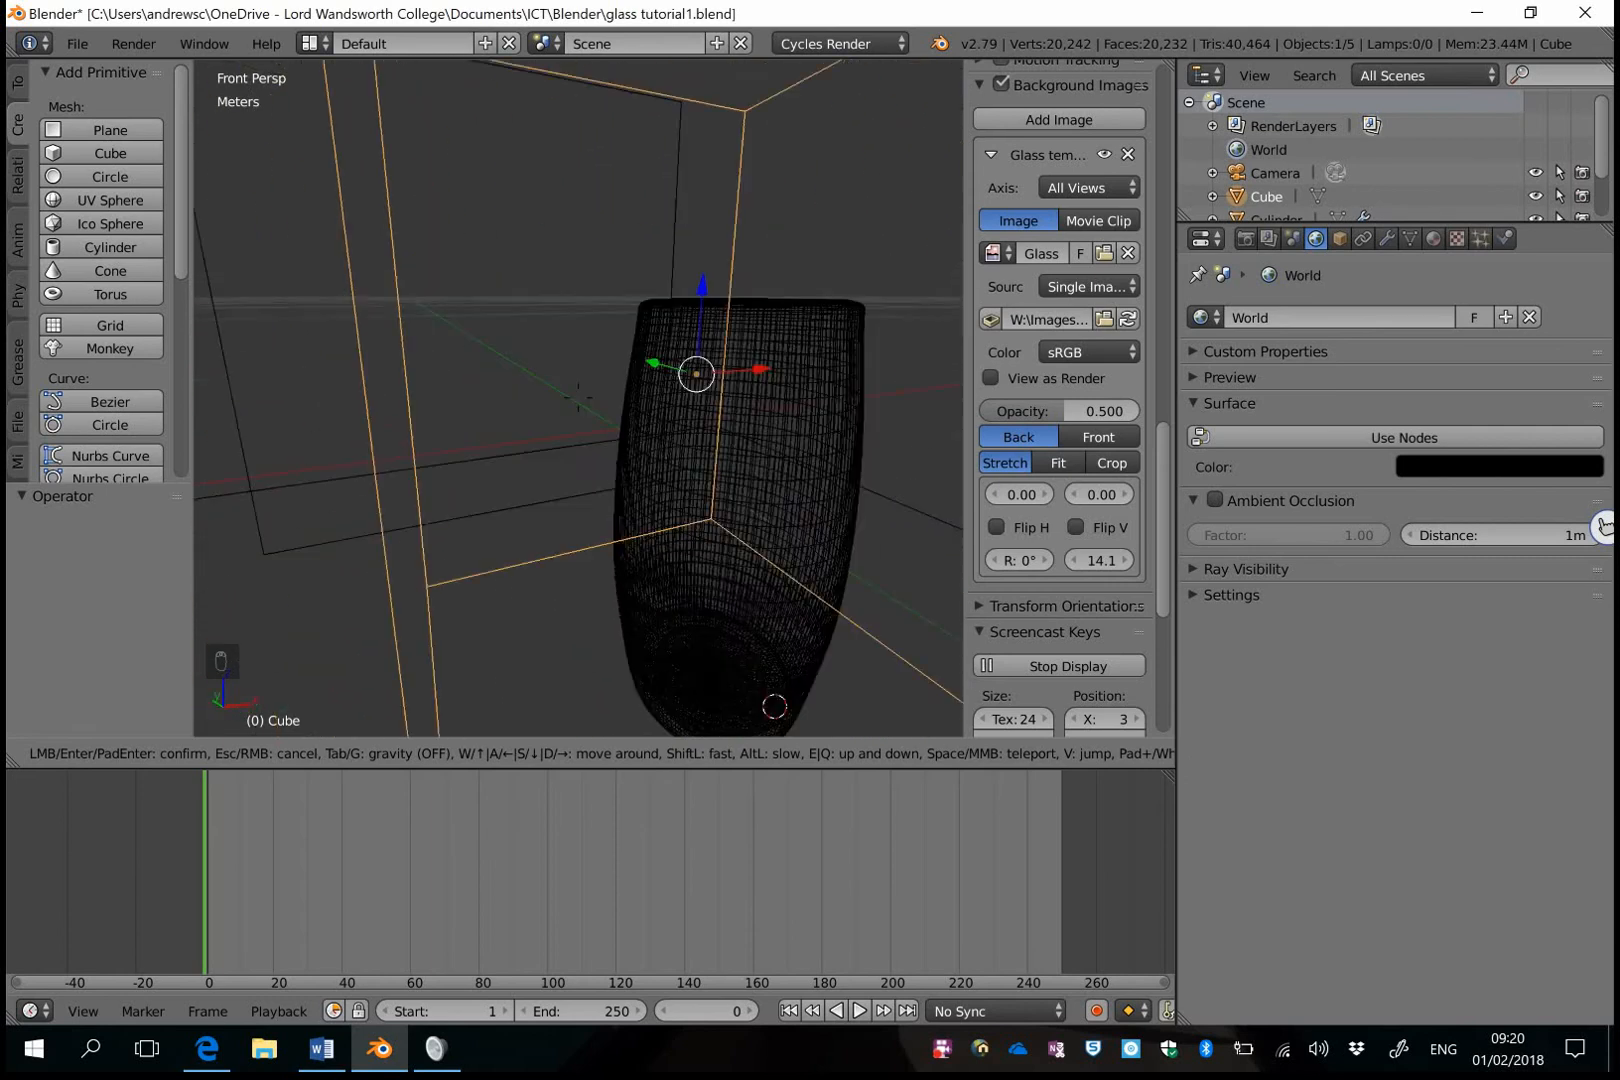
{"action": "key", "text": "s"}
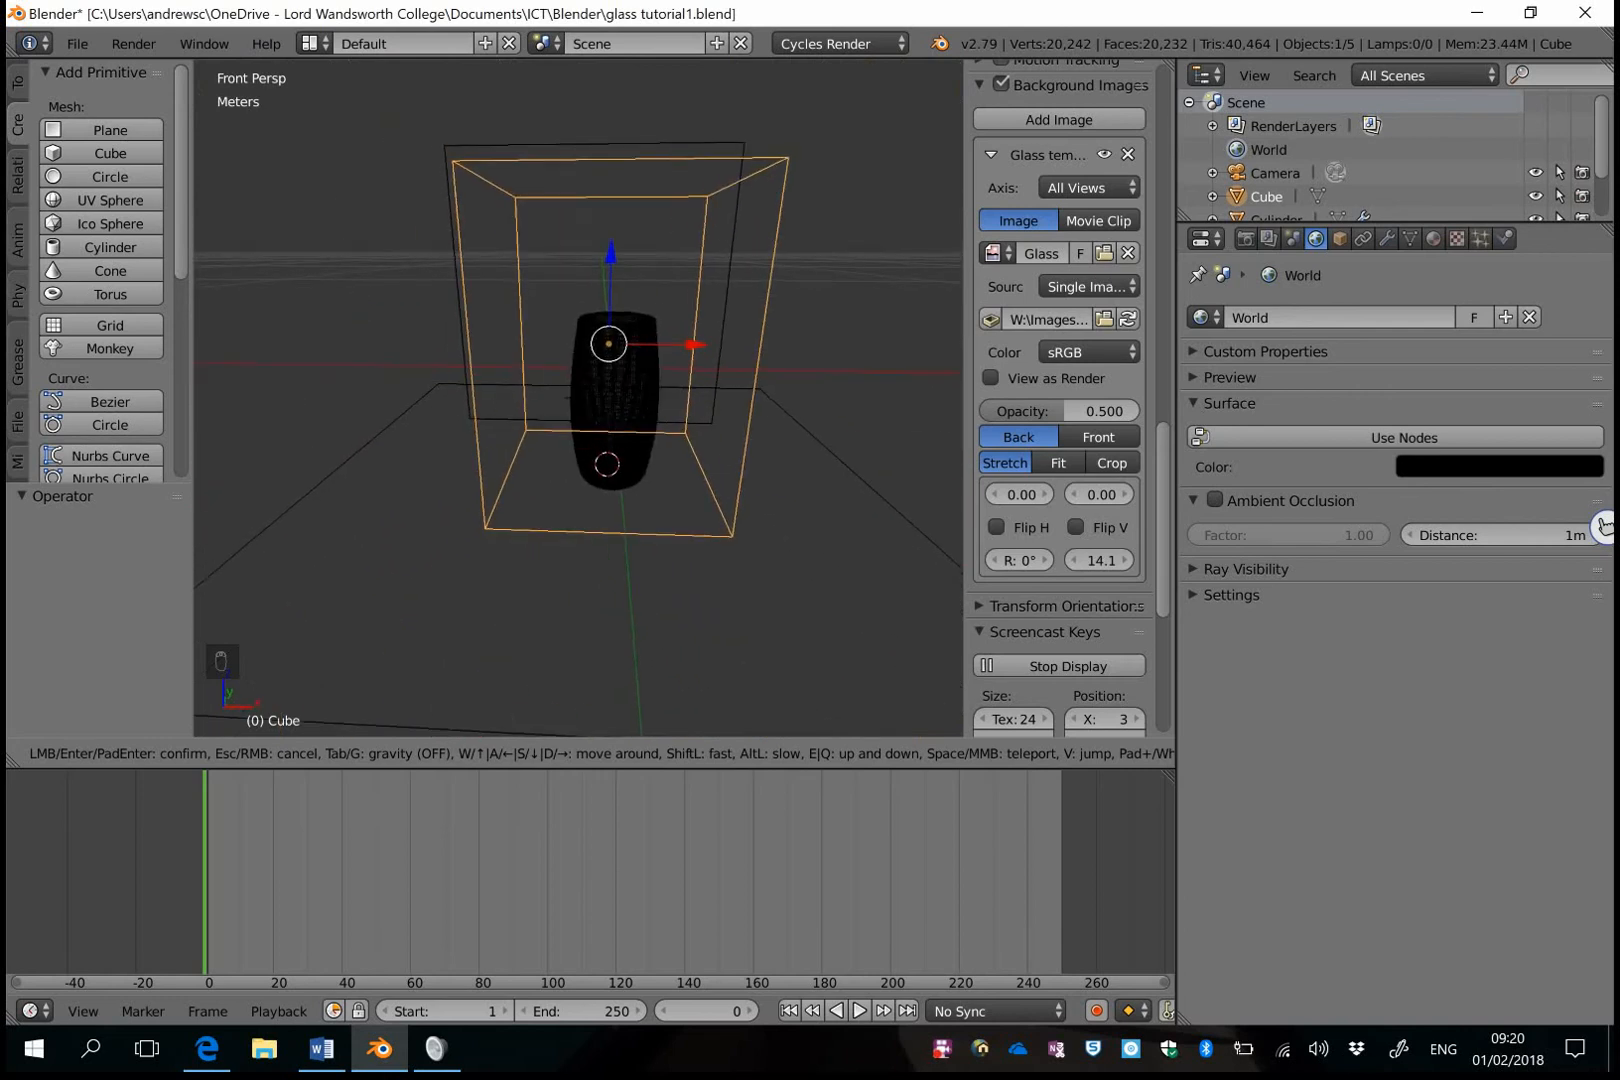
{"action": "left_click", "coordinate": [585, 409]}
{"action": "key", "text": "z"}
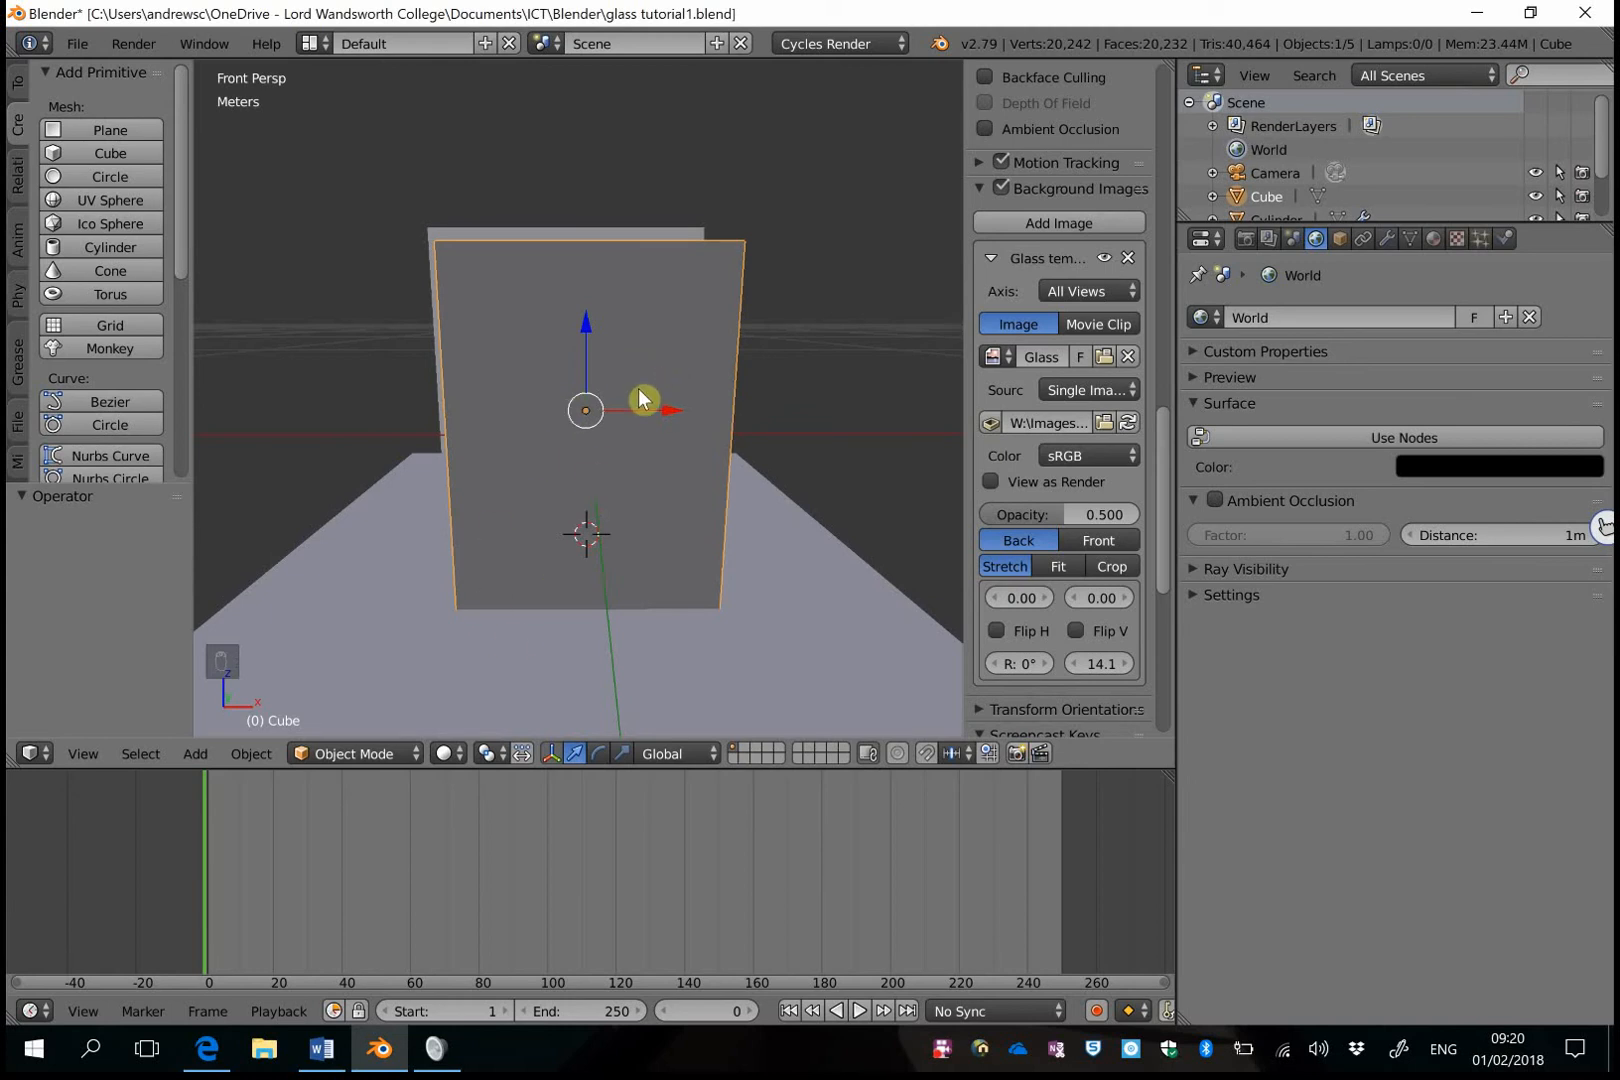
{"action": "key", "text": "z"}
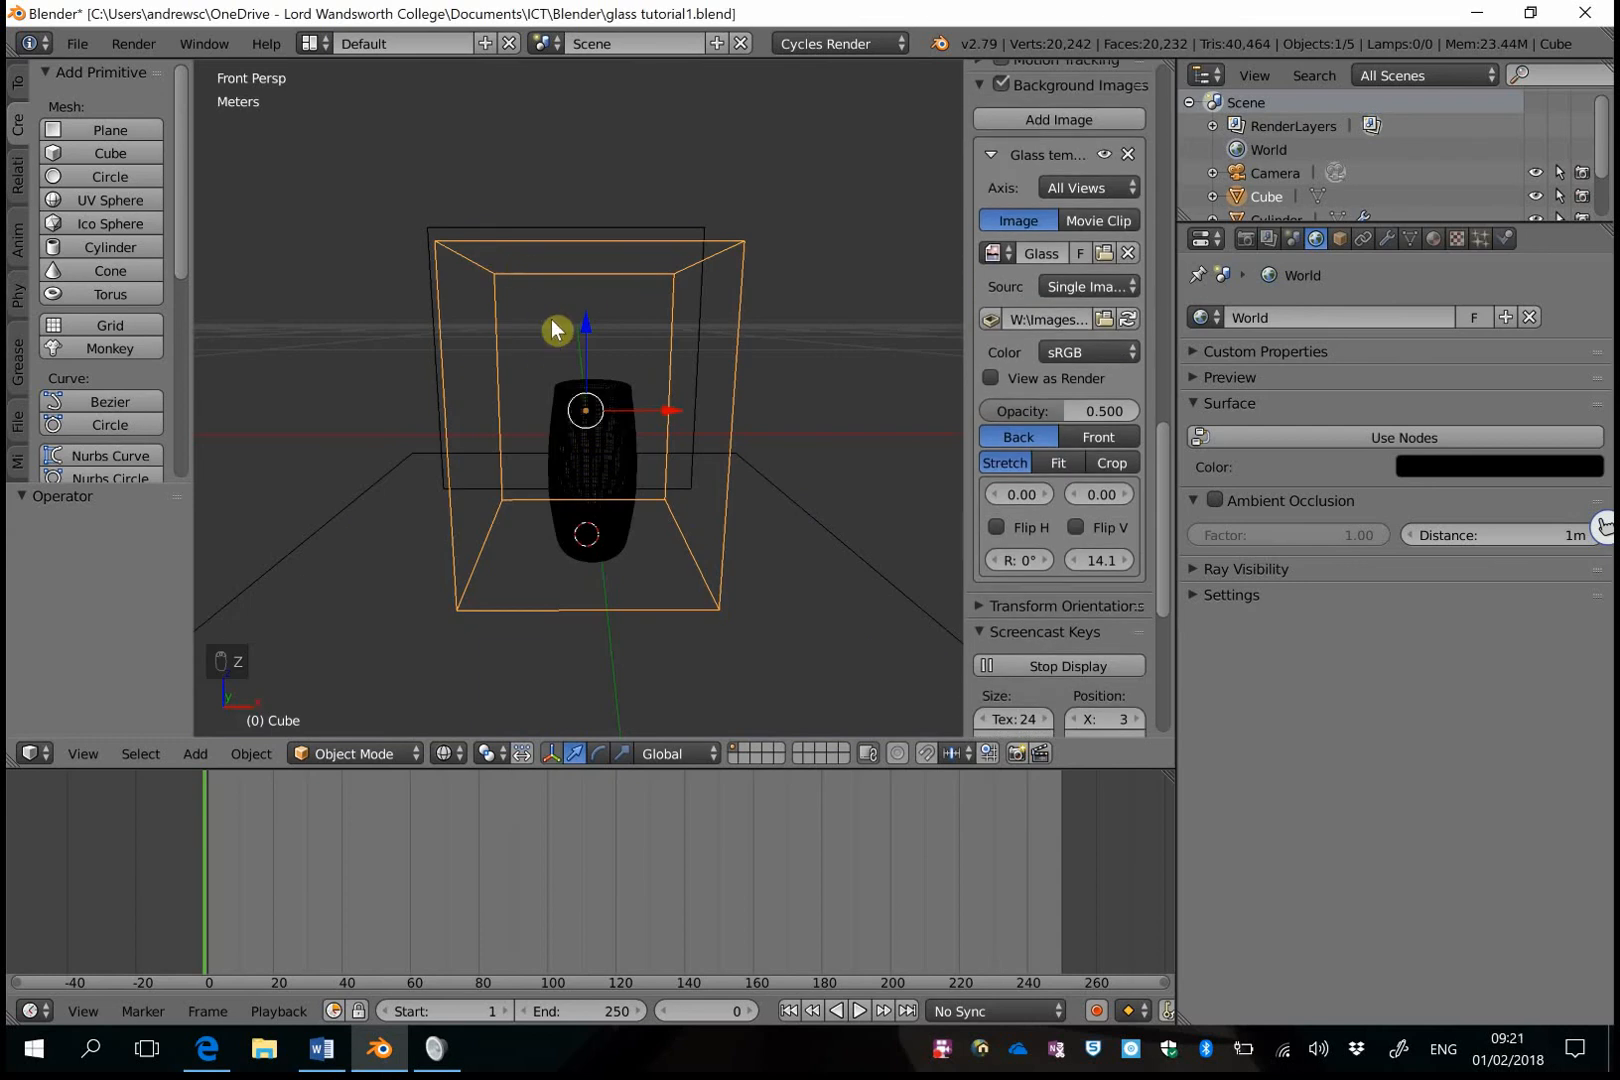
Add a UV sphere scaled down to about 0.018 and raise it about 14.6 cm along Z, above the glass.
{"action": "left_click", "coordinate": [133, 201]}
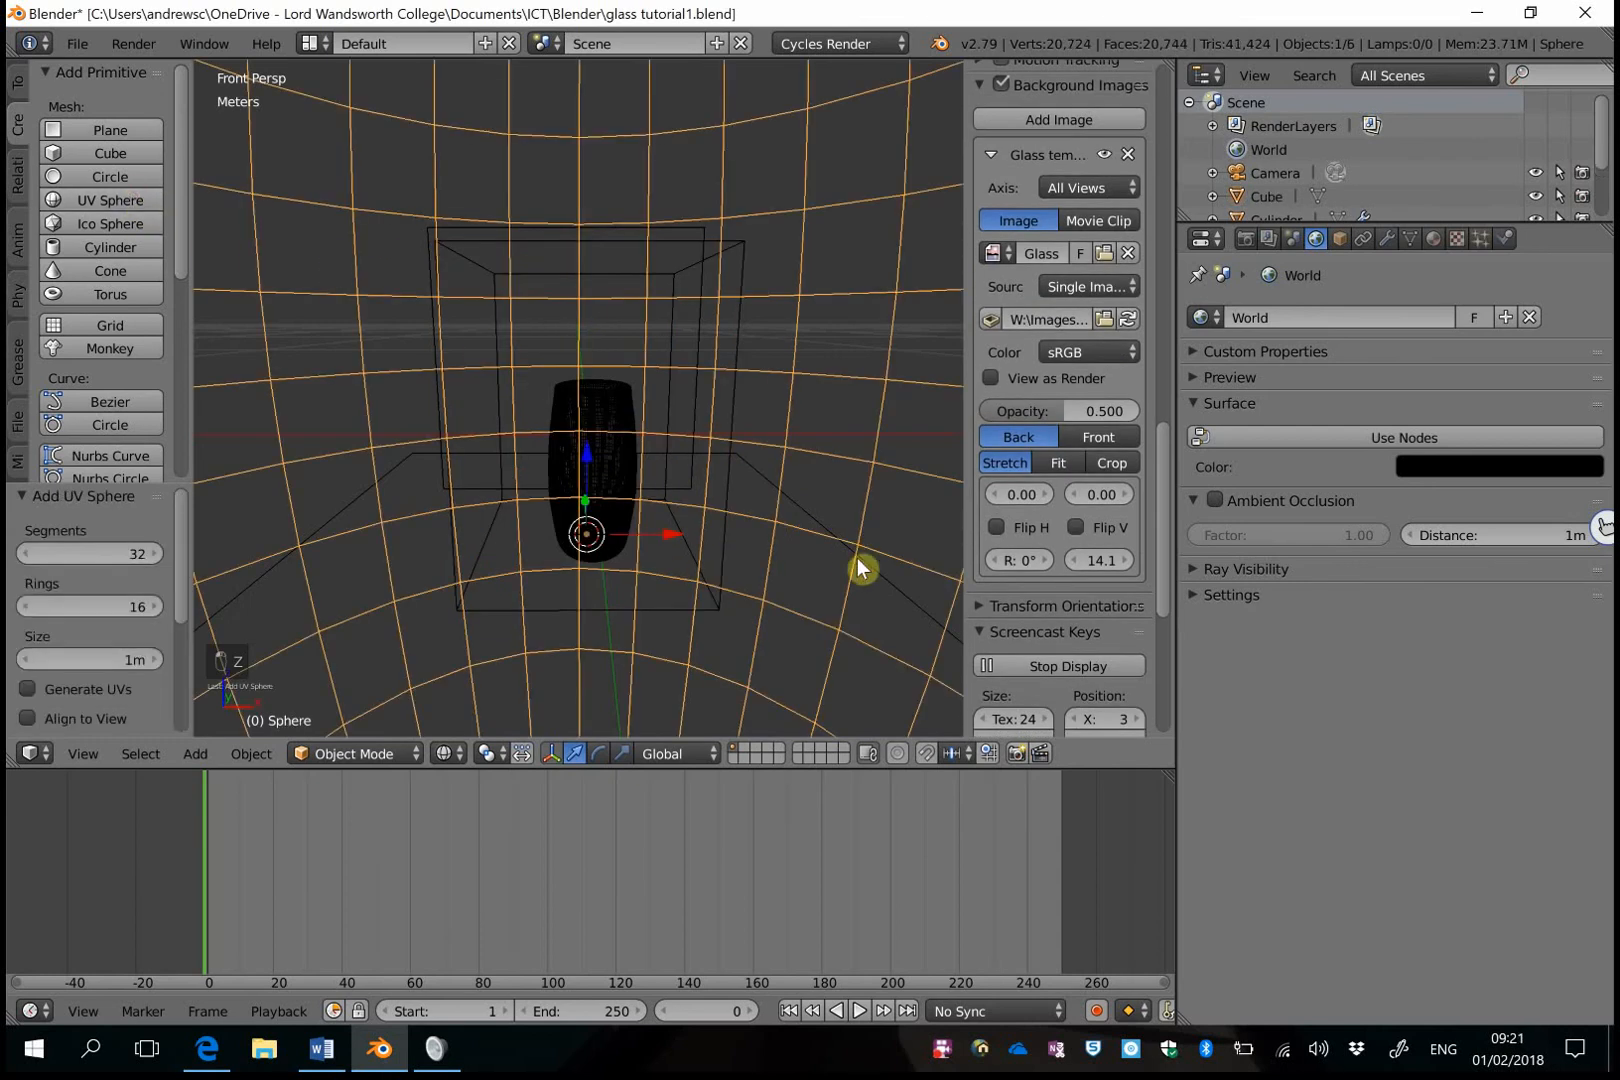
{"action": "key", "text": "s"}
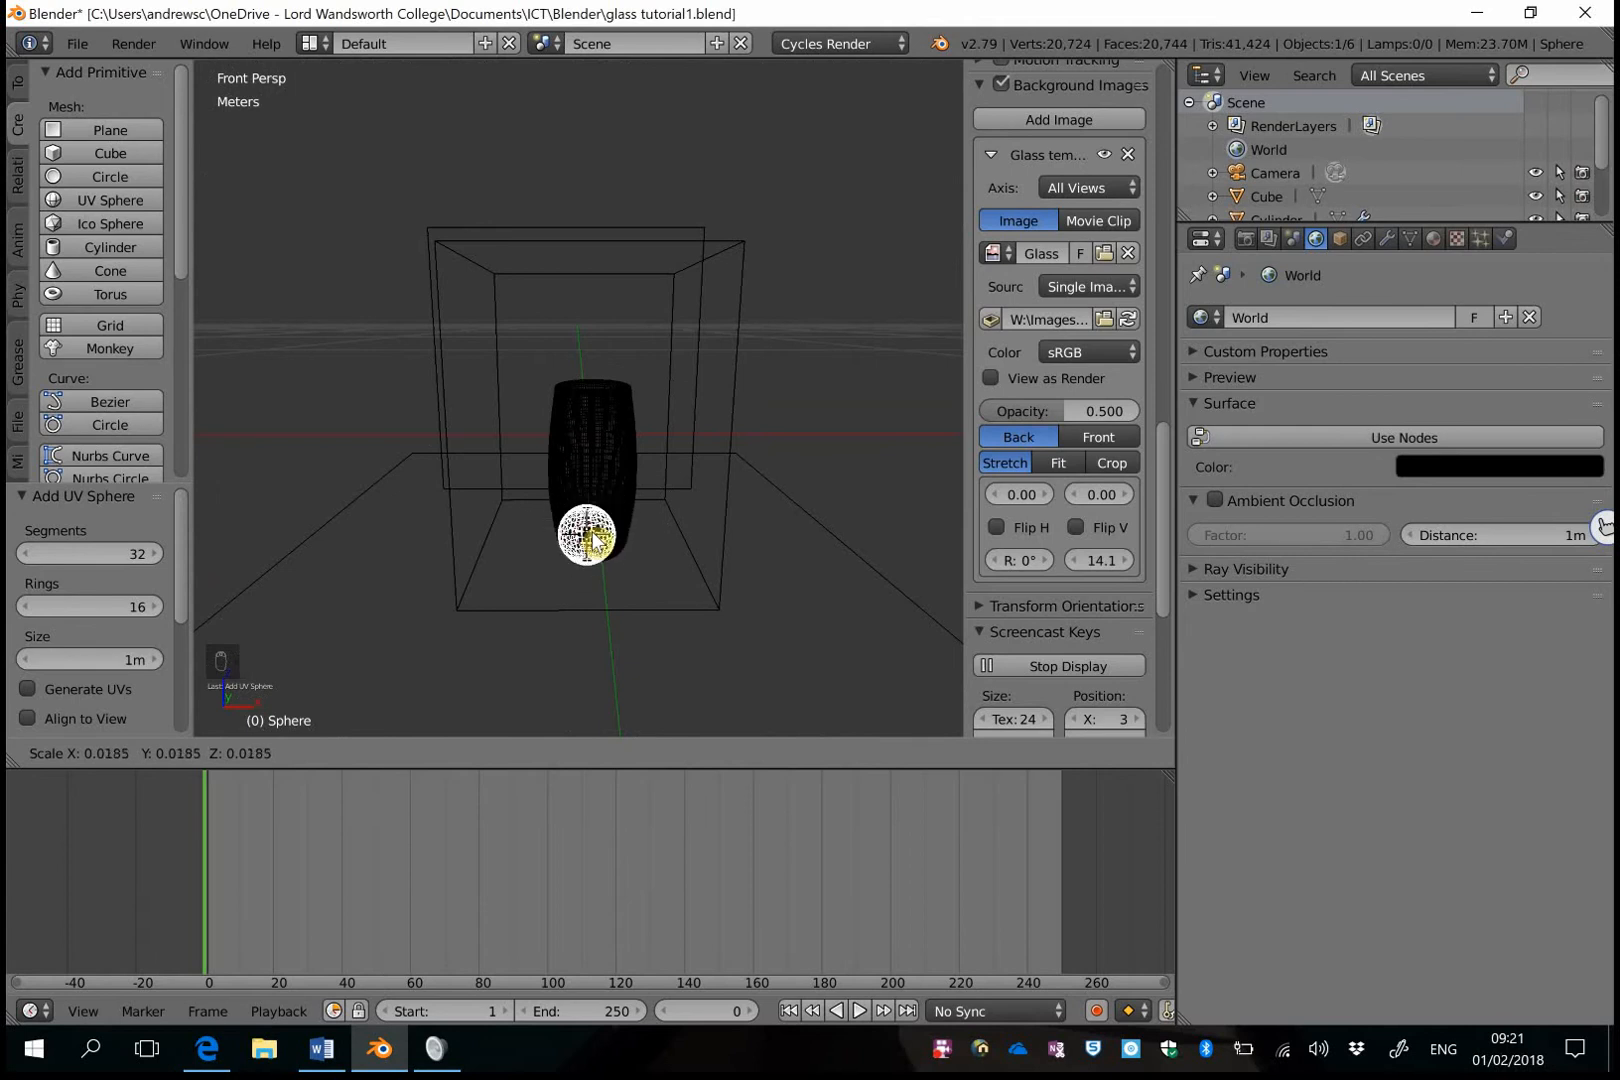
{"action": "left_click", "coordinate": [593, 540]}
{"action": "key", "text": "g"}
{"action": "key", "text": "z"}
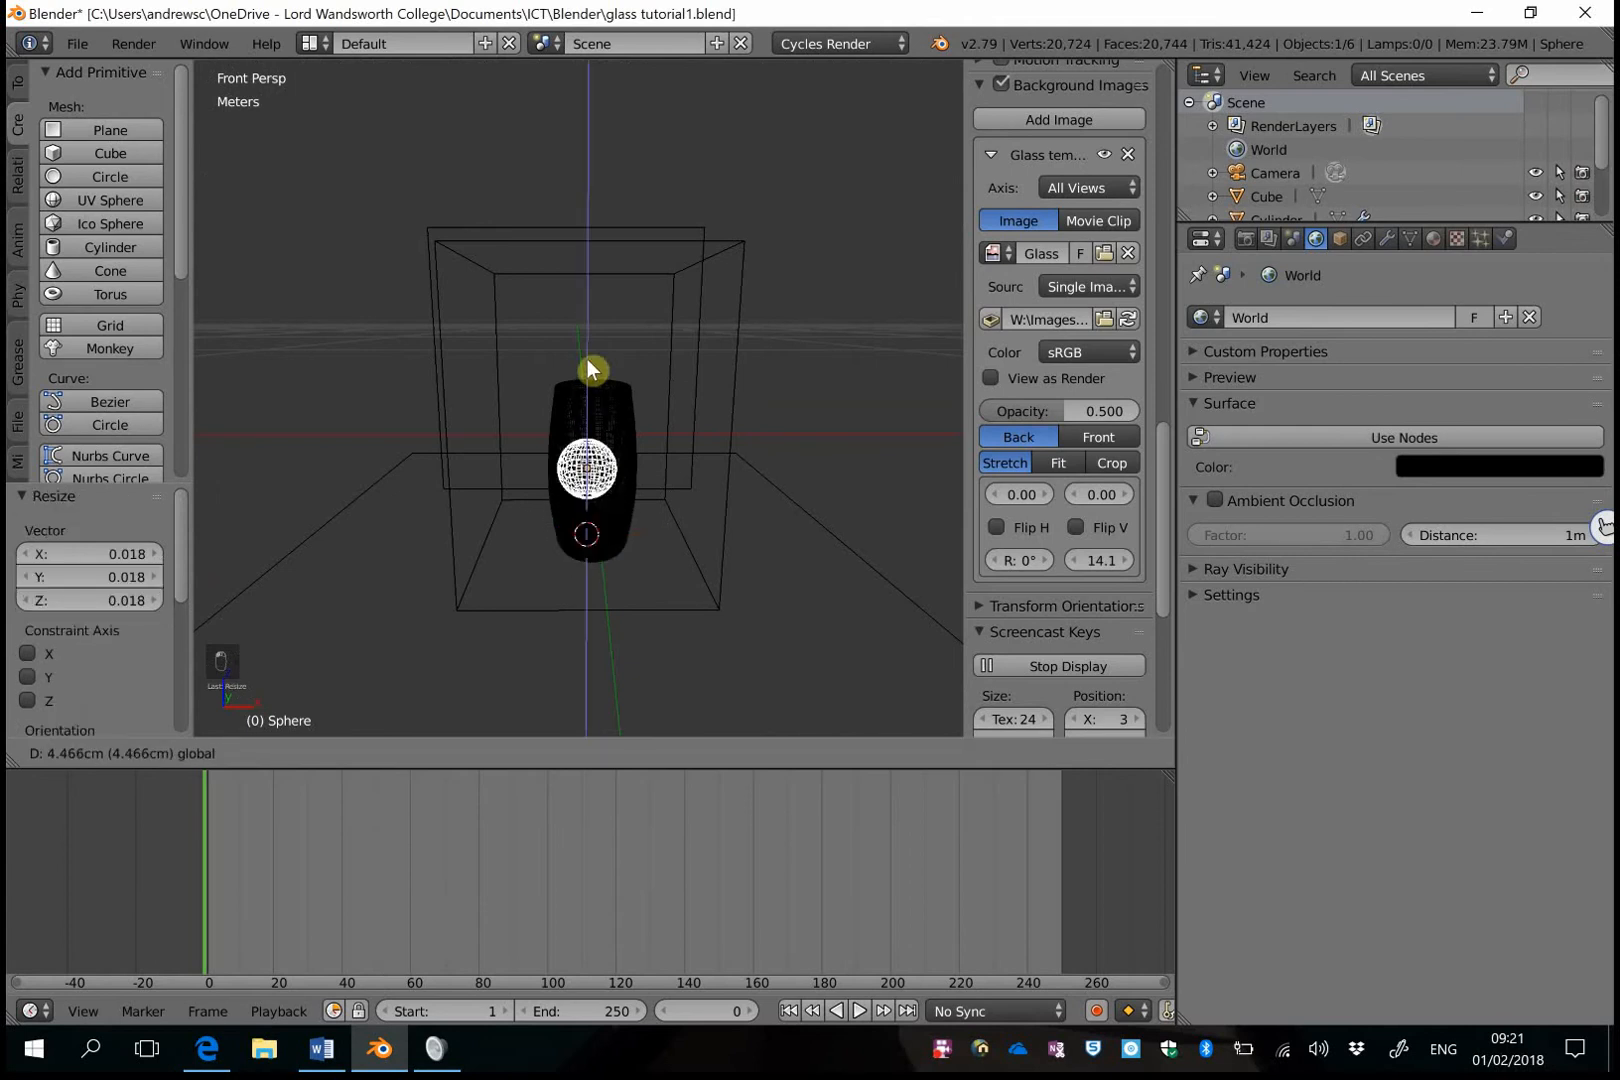
{"action": "left_click", "coordinate": [571, 242]}
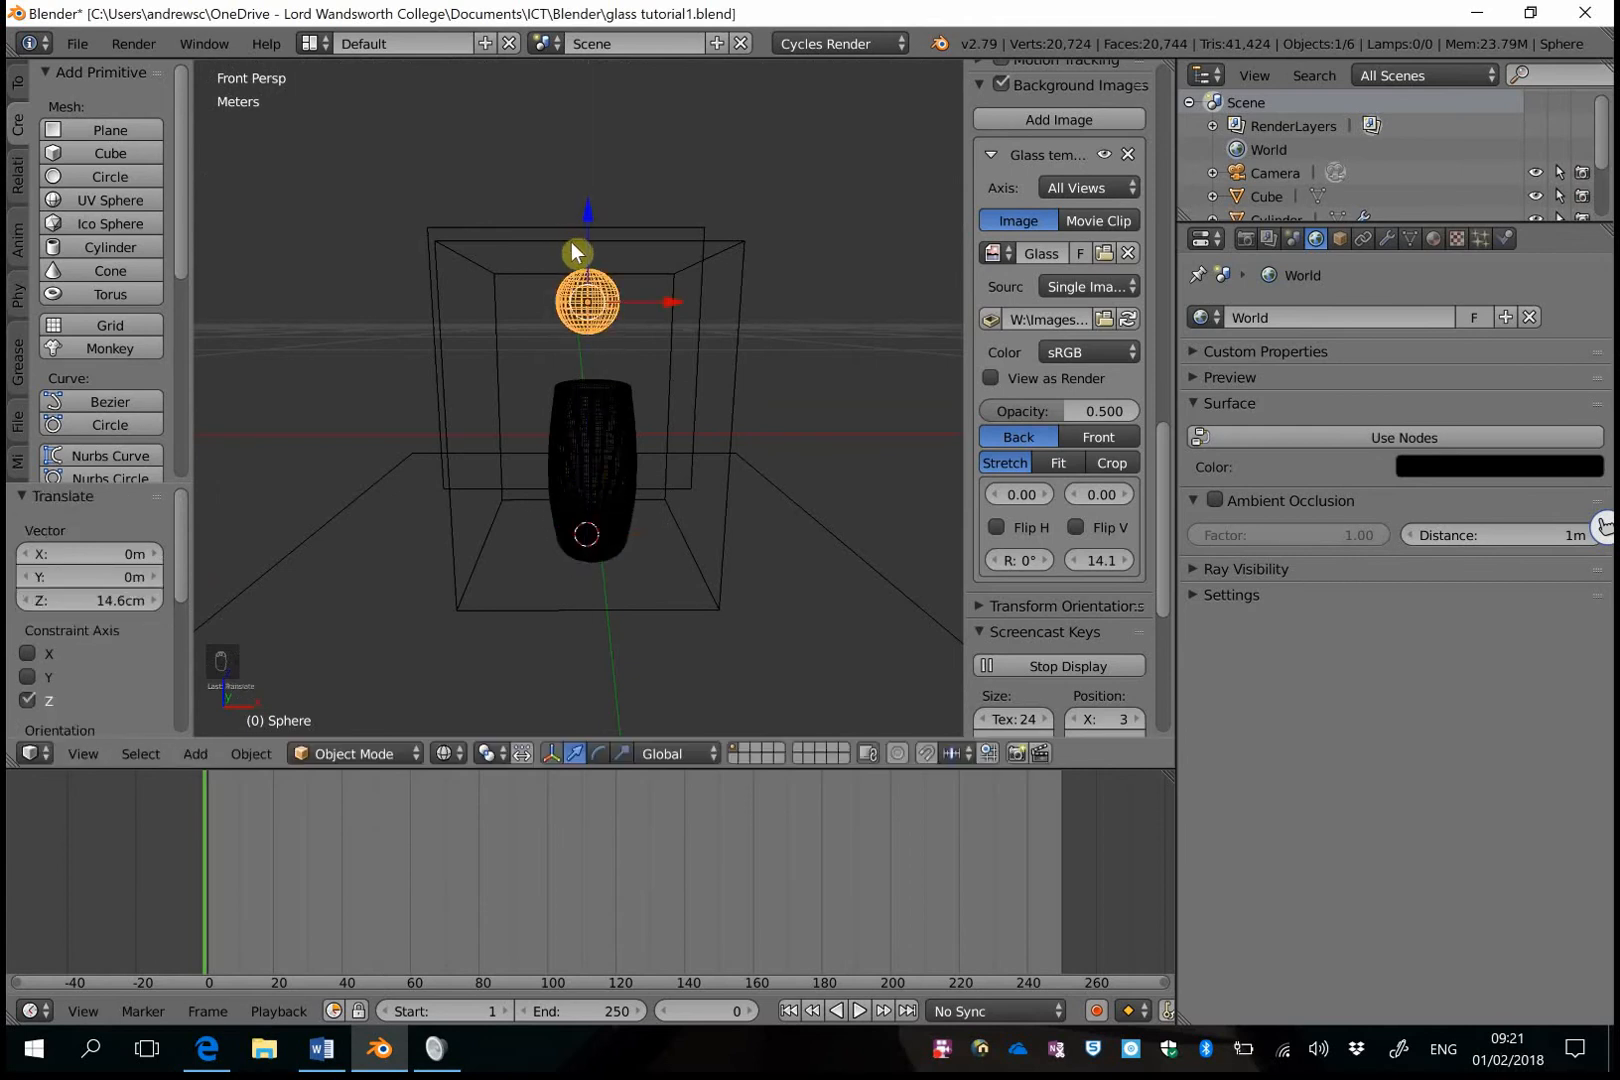
Move the sphere about 2.93 cm along Y so it sits over the mouth of the glass.
{"action": "key", "text": "shift+f"}
{"action": "key", "text": "d"}
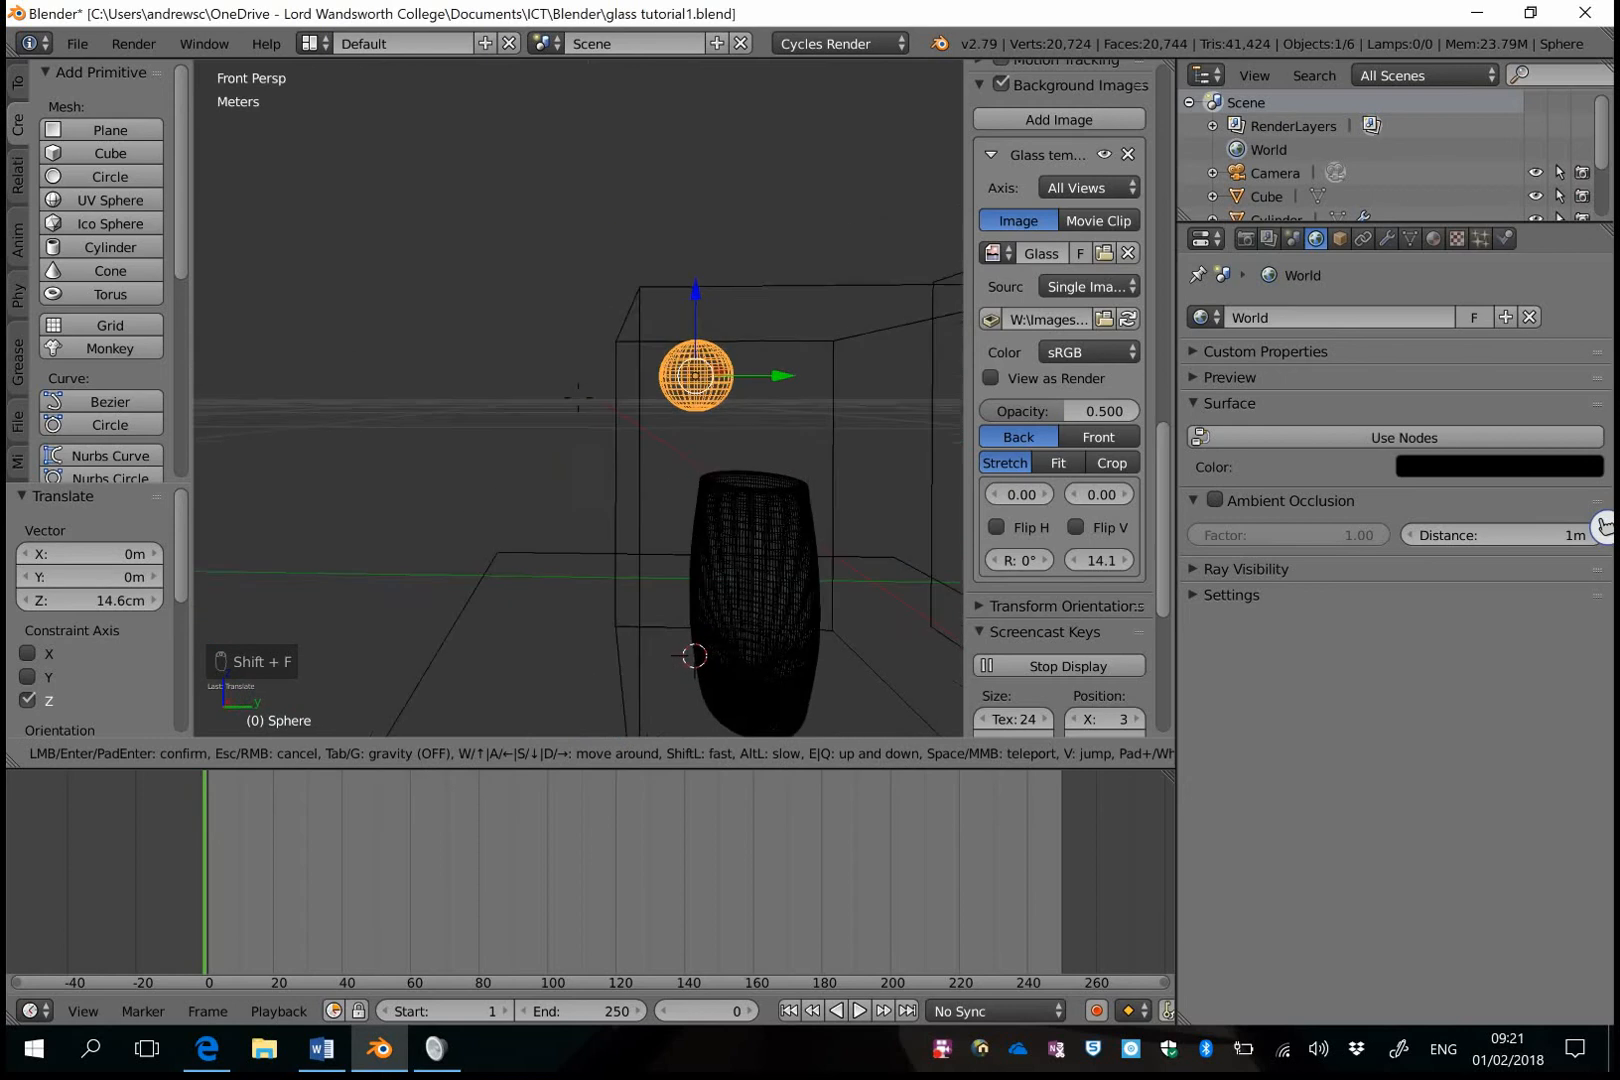
{"action": "key", "text": "w"}
{"action": "left_click", "coordinate": [767, 416]}
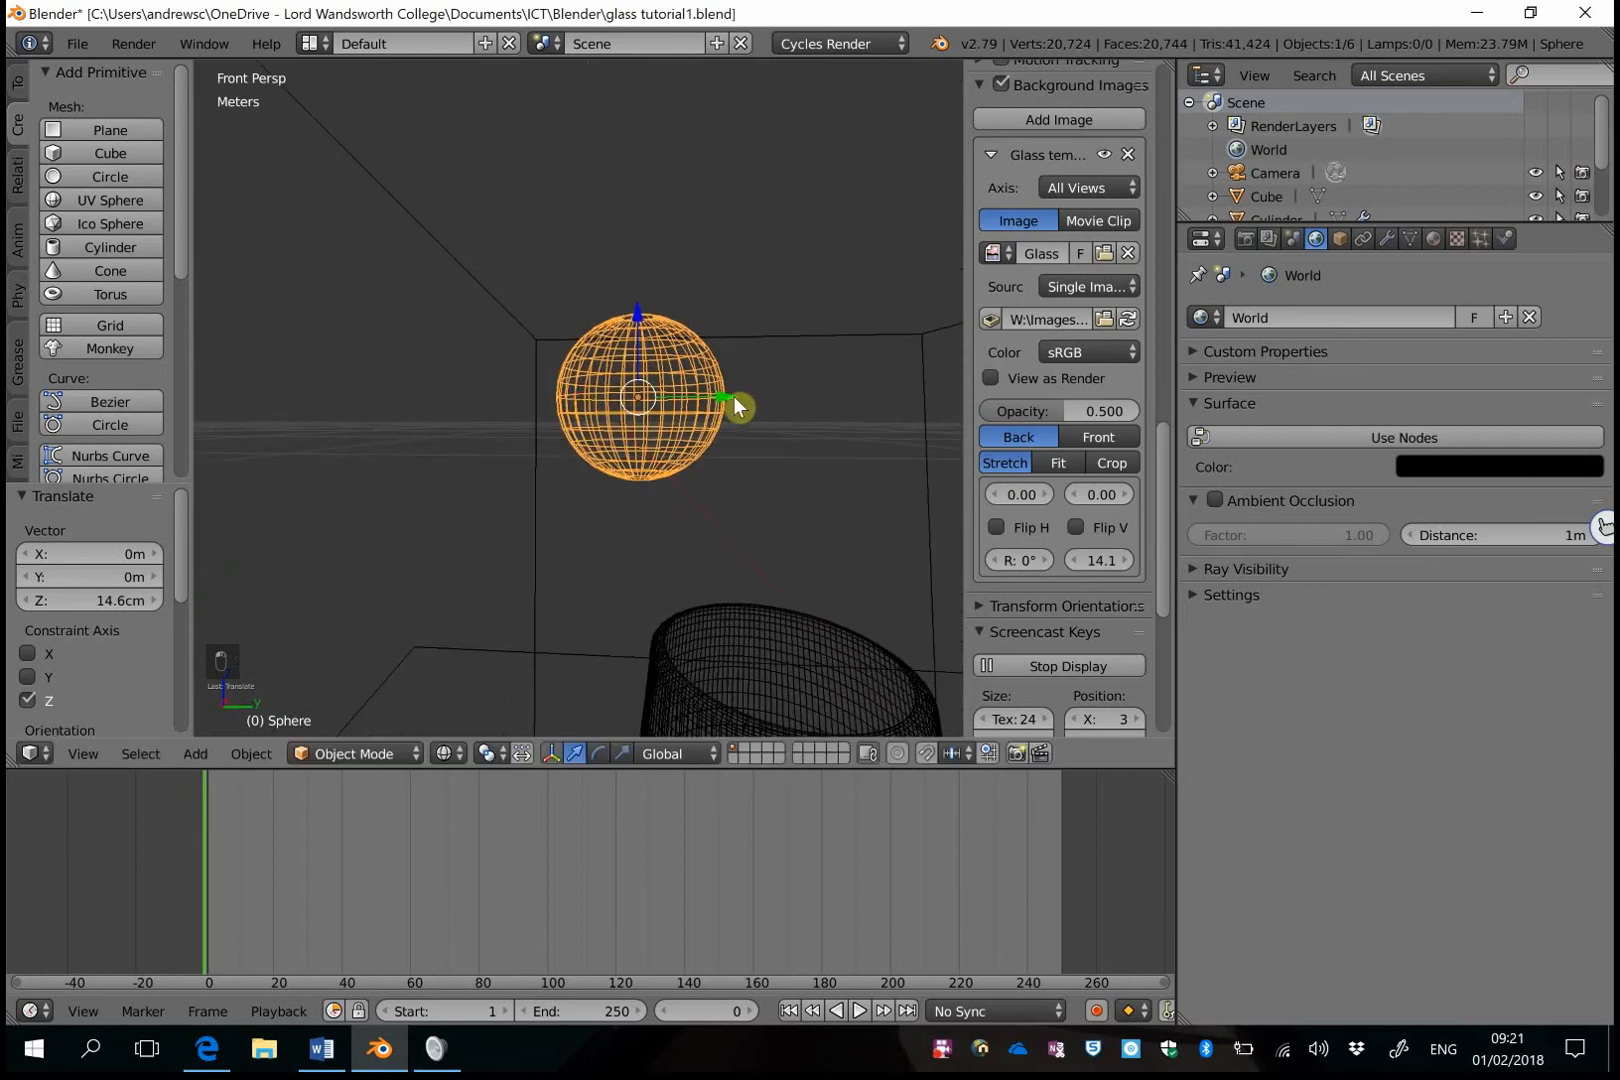
{"action": "left_click_drag", "start_coordinate": [735, 398], "coordinate": [853, 399]}
Scale the sphere down to about 0.384 of its size.
{"action": "key", "text": "shift+f"}
{"action": "key", "text": "s"}
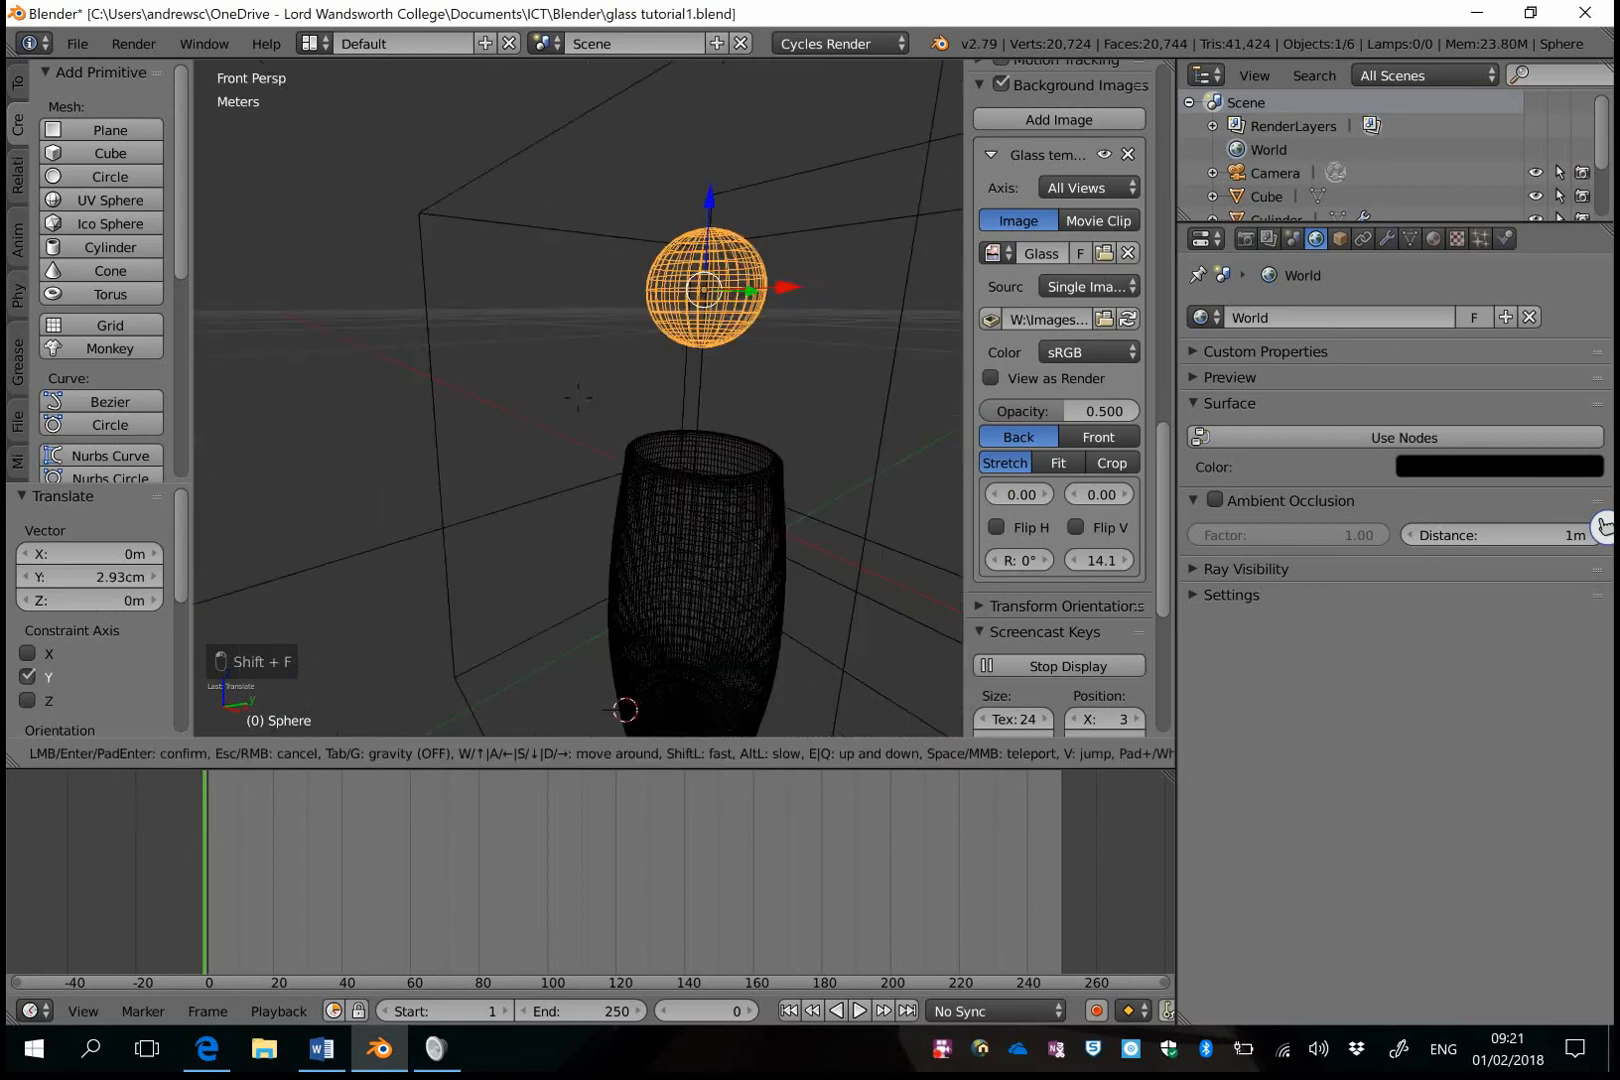
{"action": "key", "text": "w"}
{"action": "left_click", "coordinate": [578, 397]}
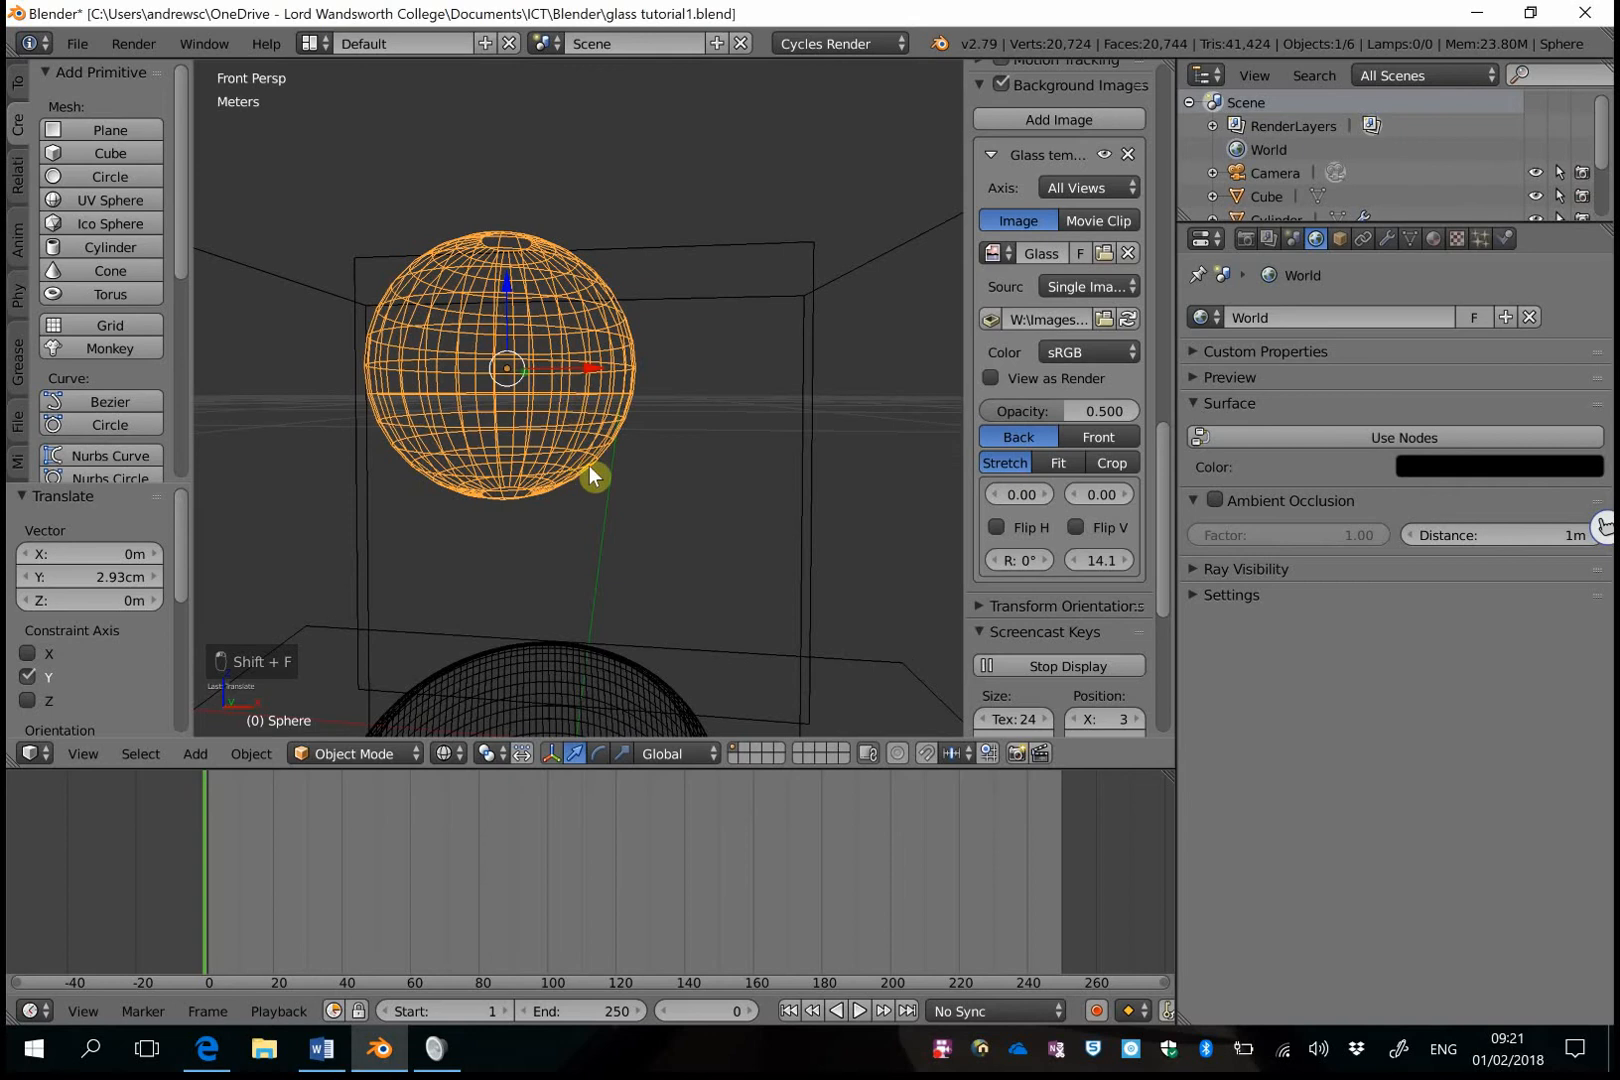
{"action": "key", "text": "s"}
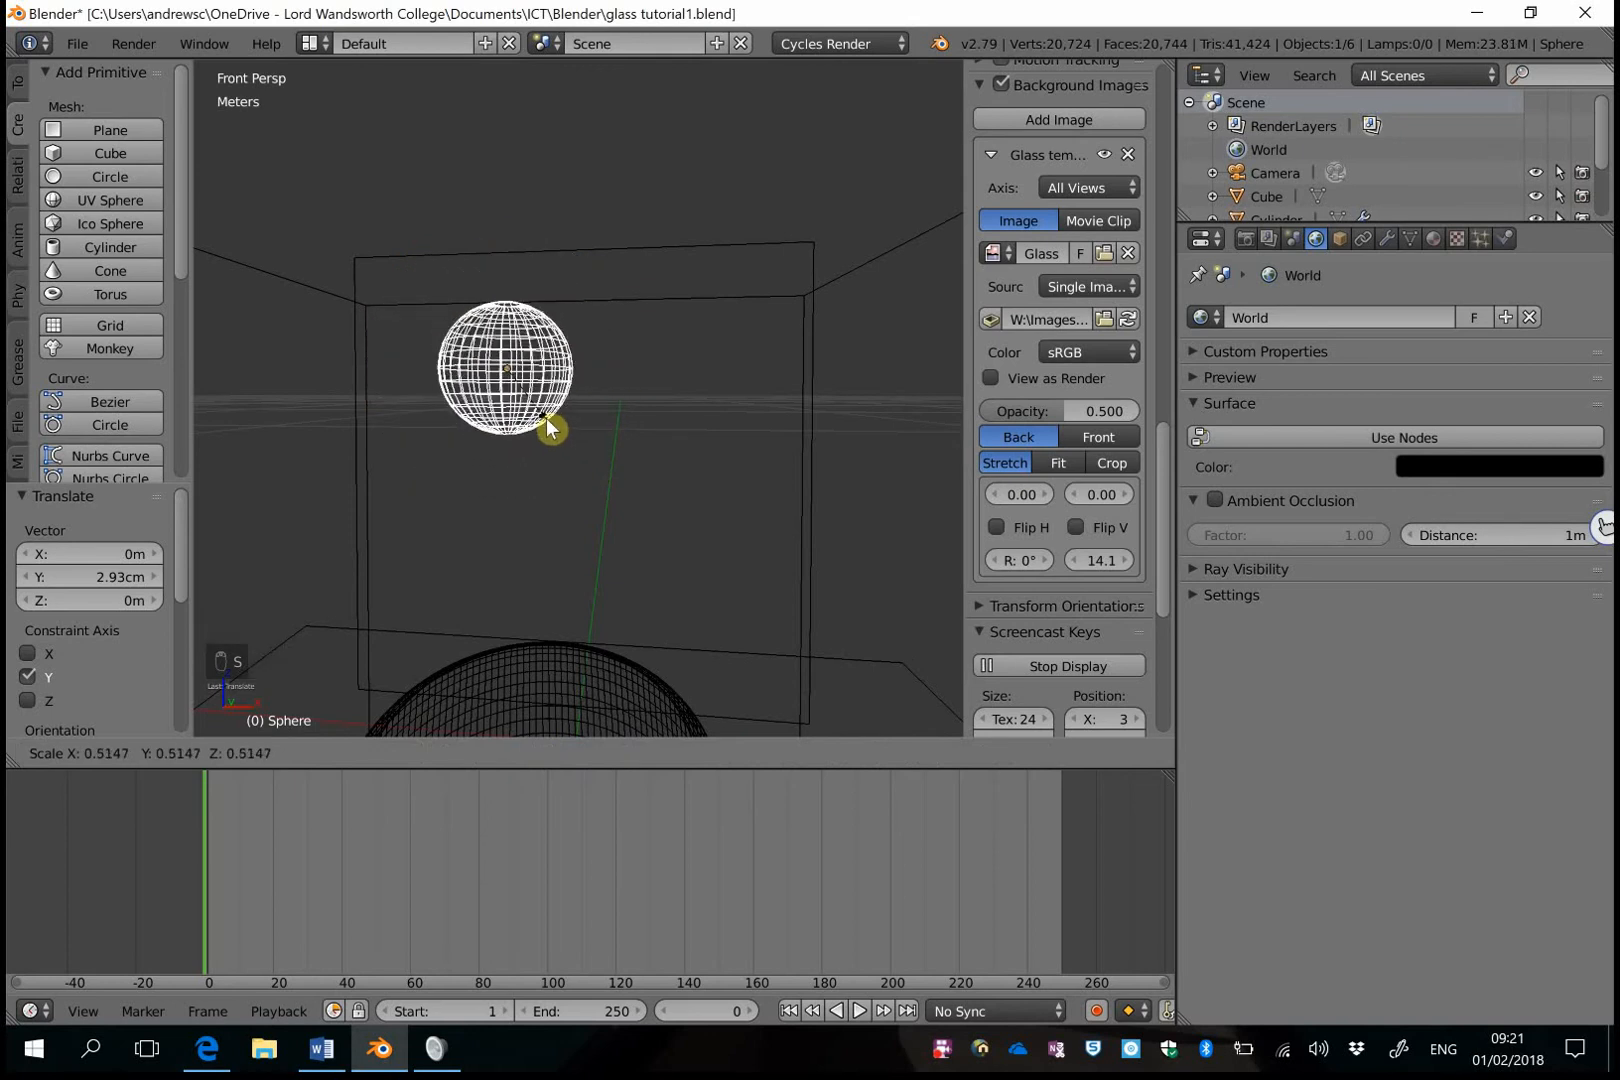
{"action": "left_click", "coordinate": [537, 408]}
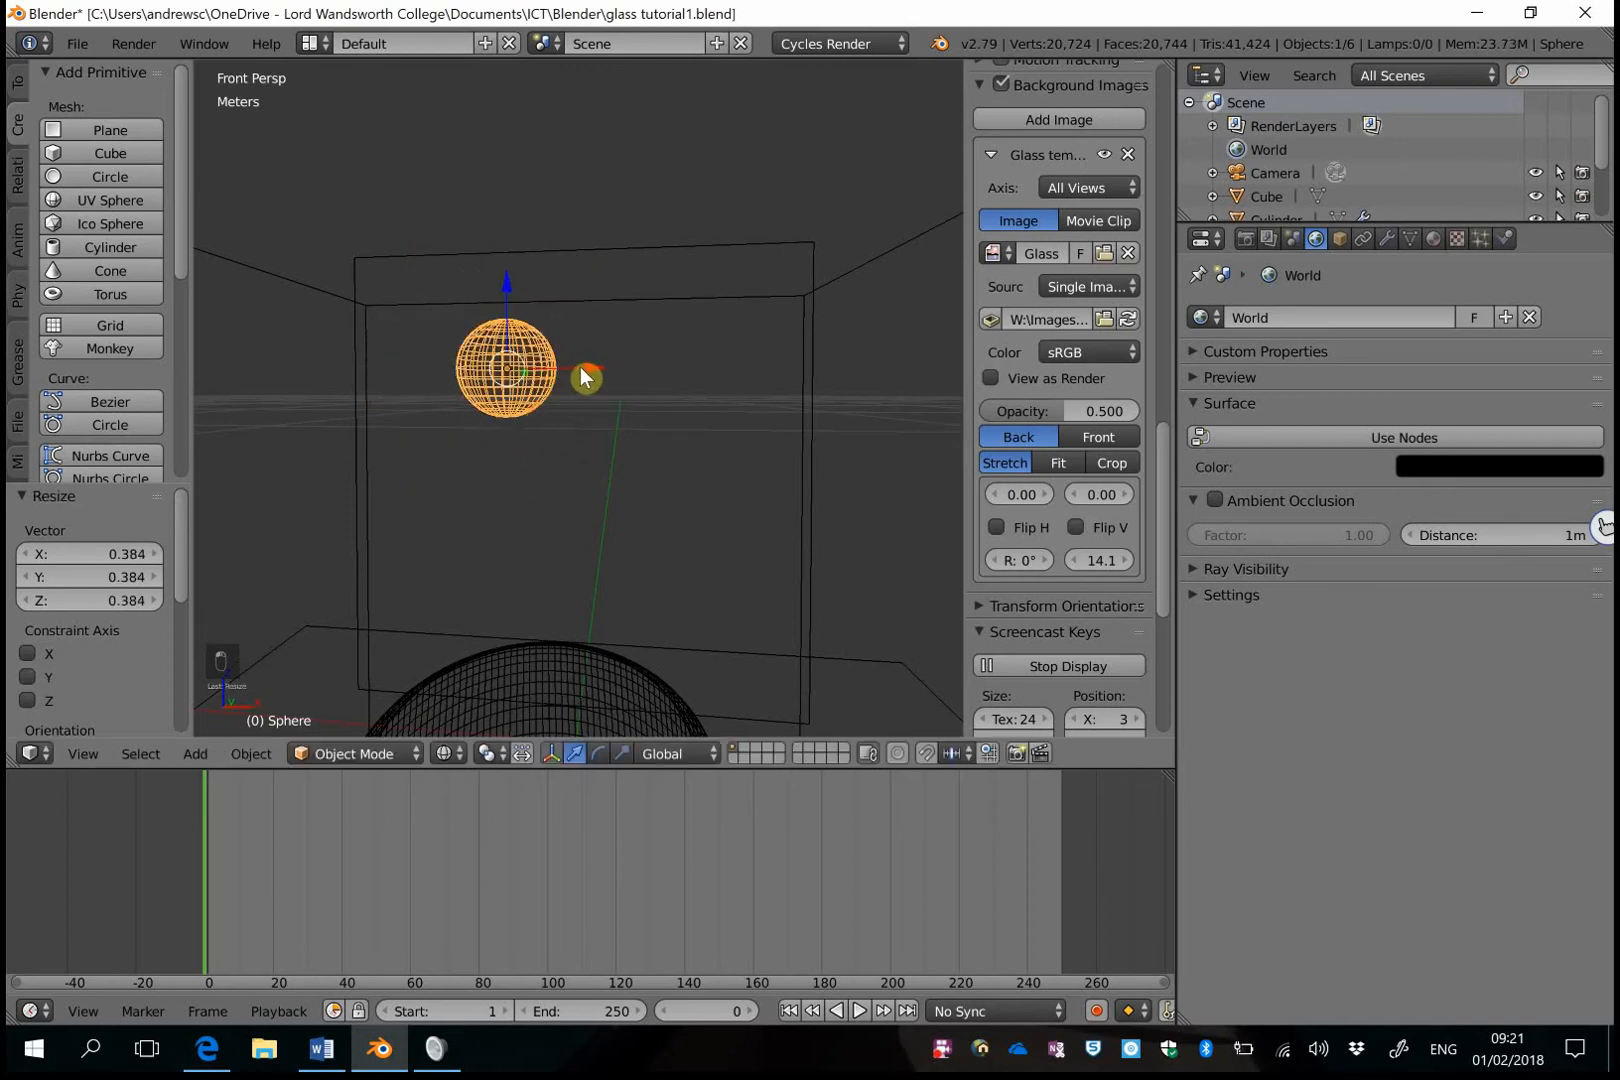
Shift the sphere about -1.99 cm along X and about 0.66 mm along Y.
{"action": "key", "text": "g"}
{"action": "key", "text": "x"}
{"action": "left_click", "coordinate": [459, 378]}
{"action": "key", "text": "shift+f"}
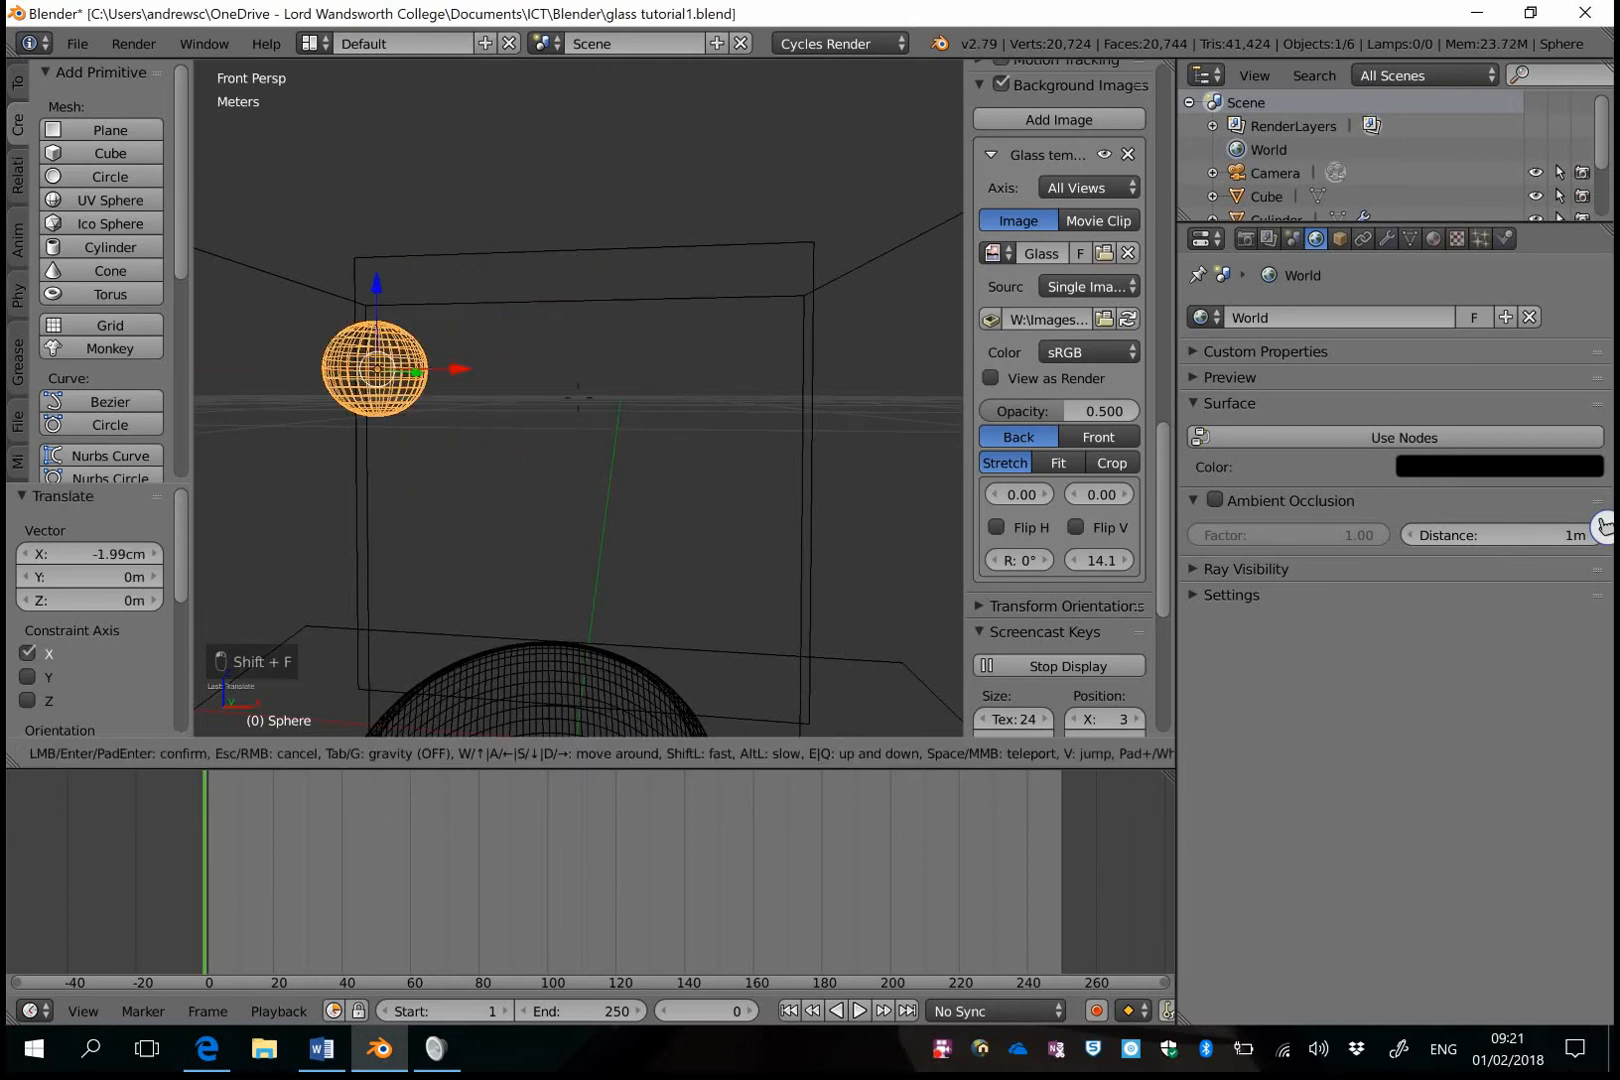
{"action": "key", "text": "a"}
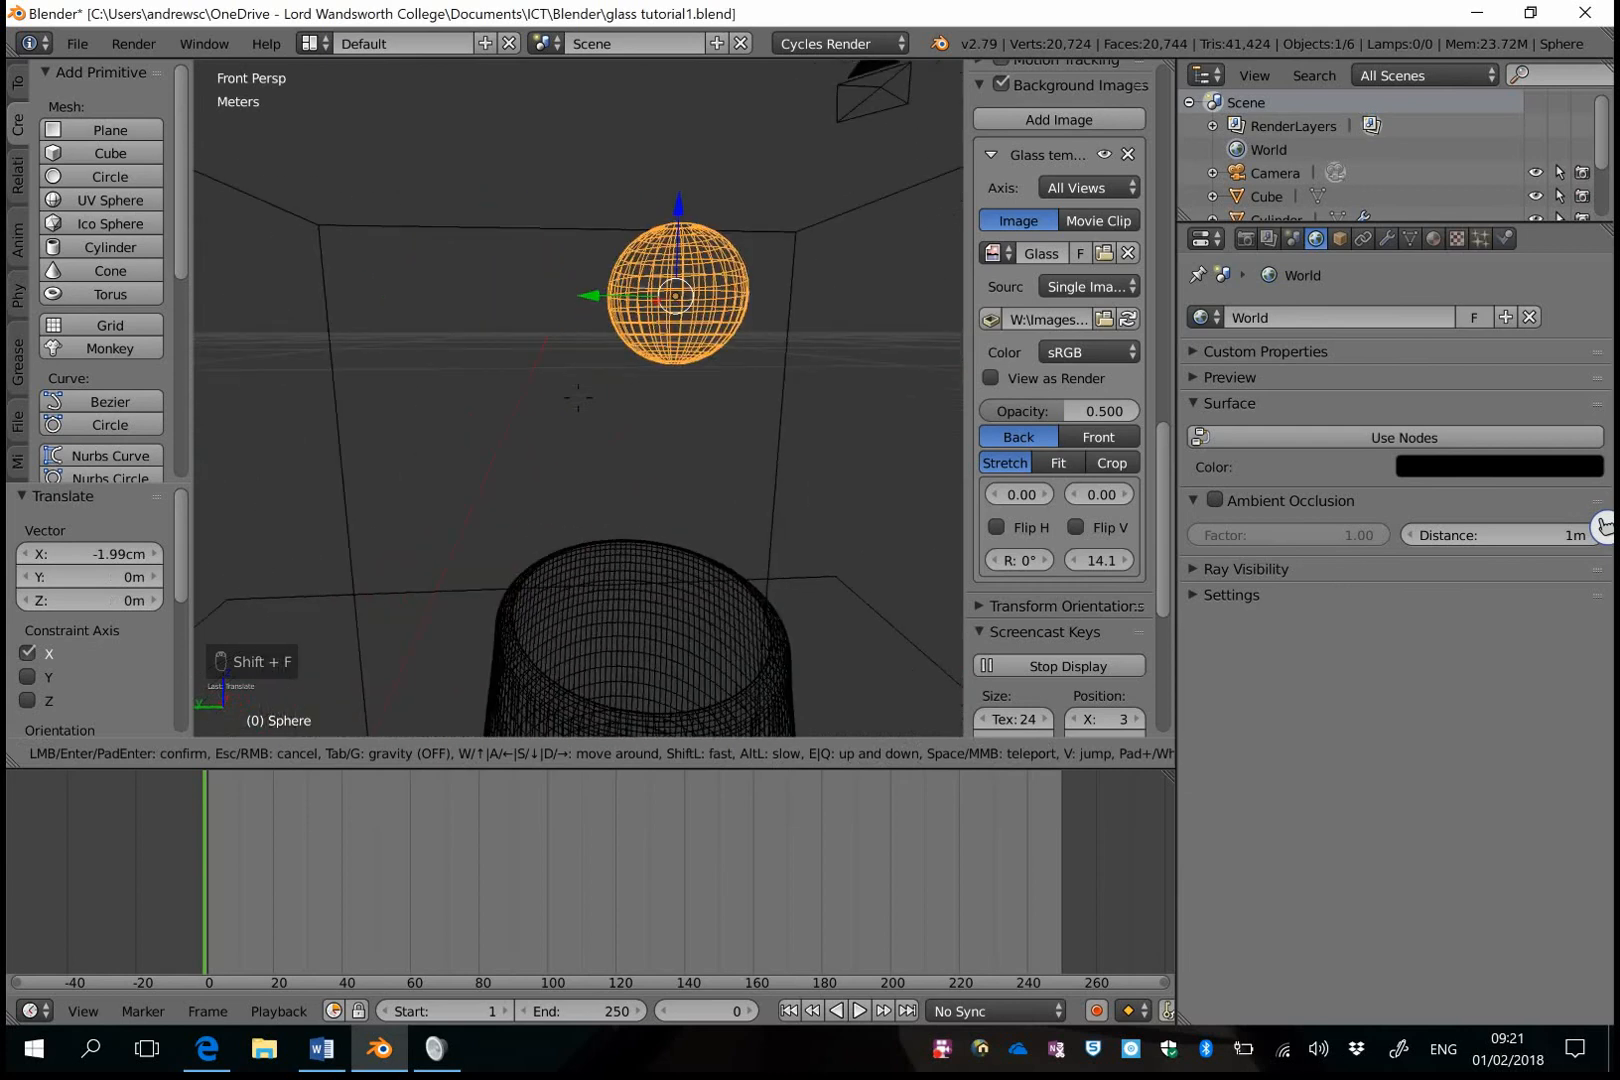
{"action": "key", "text": "d"}
{"action": "left_click", "coordinate": [578, 397]}
{"action": "left_click_drag", "start_coordinate": [566, 313], "coordinate": [566, 320]}
Move the sphere a further -1.49 cm or so along X, inside the box.
{"action": "key", "text": "shift+f"}
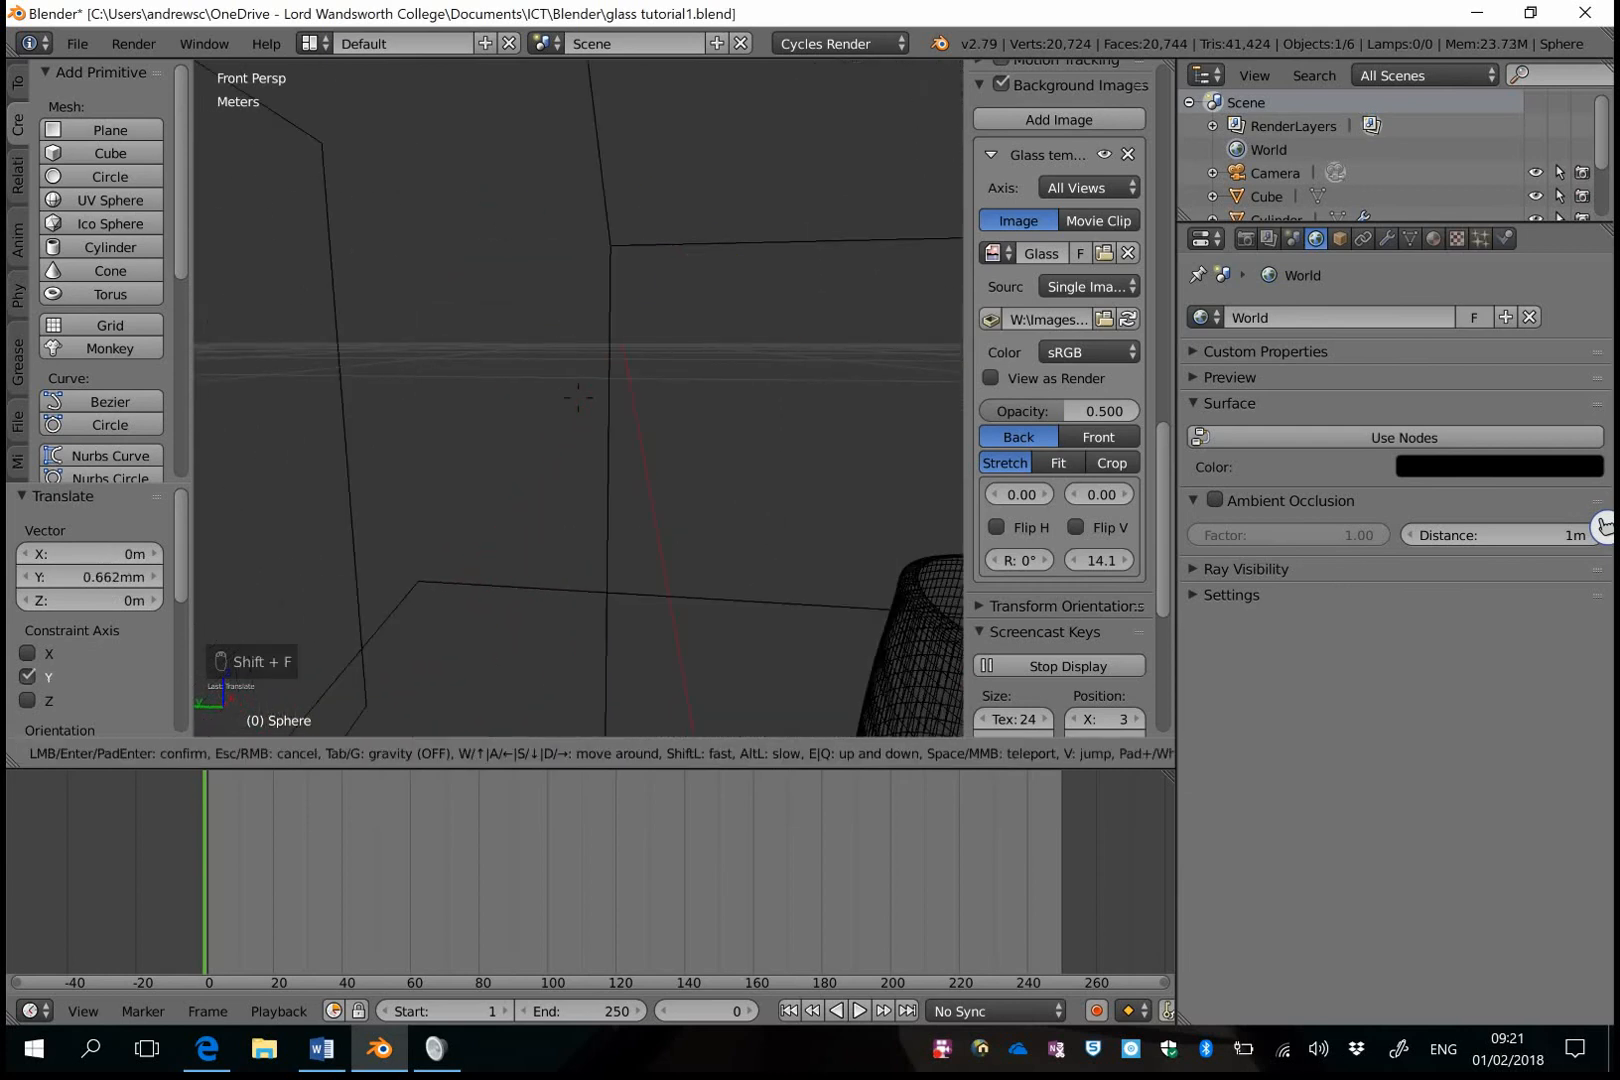
{"action": "left_click", "coordinate": [580, 402]}
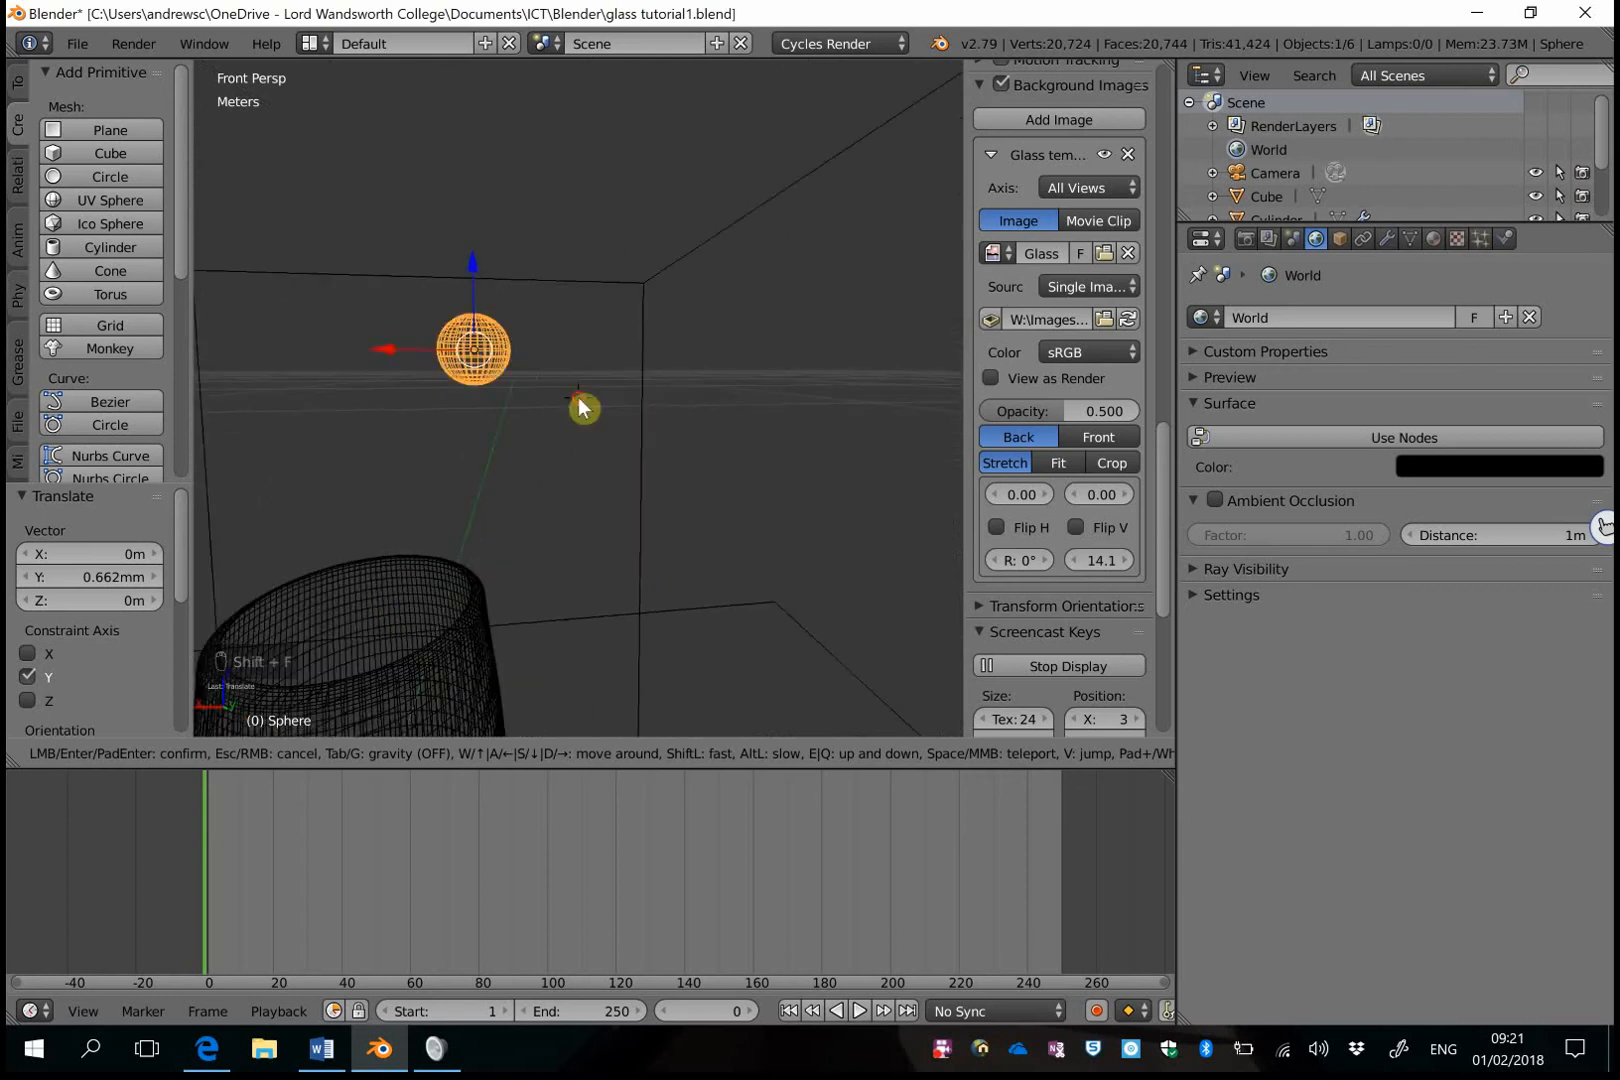
{"action": "left_click_drag", "start_coordinate": [380, 347], "coordinate": [444, 371]}
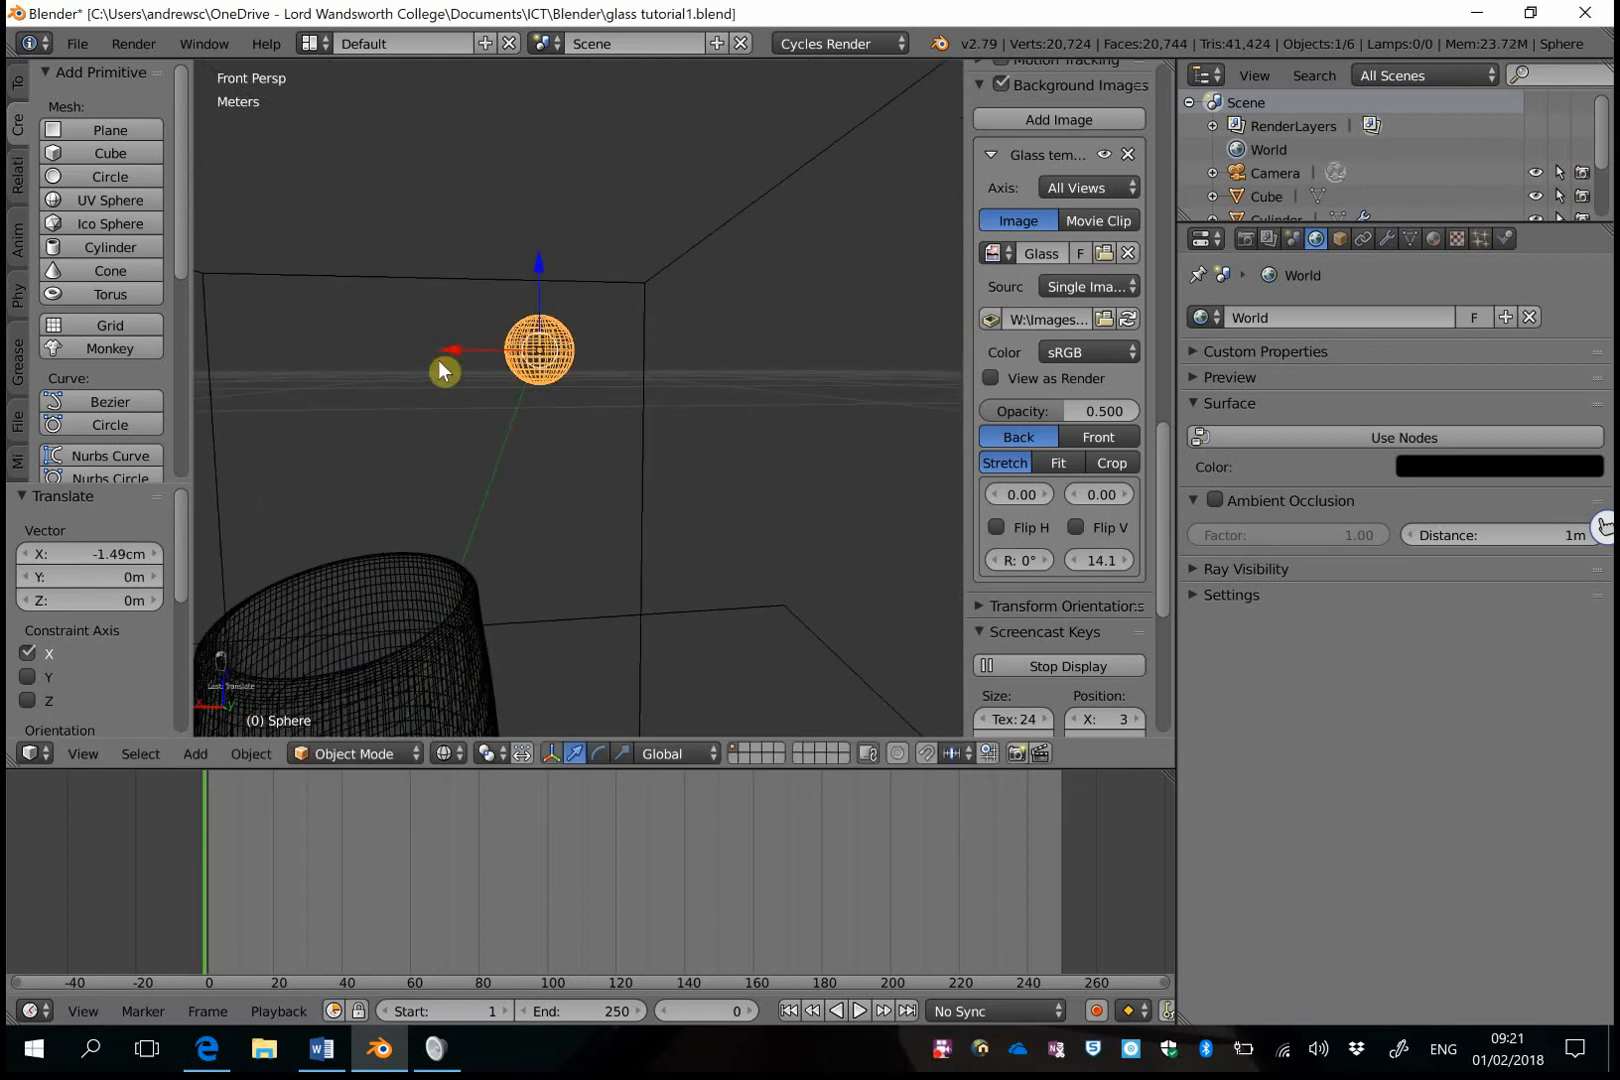
Examine from the side and the front where the sphere sits relative to the glass and the box.
{"action": "key", "text": "shift+f"}
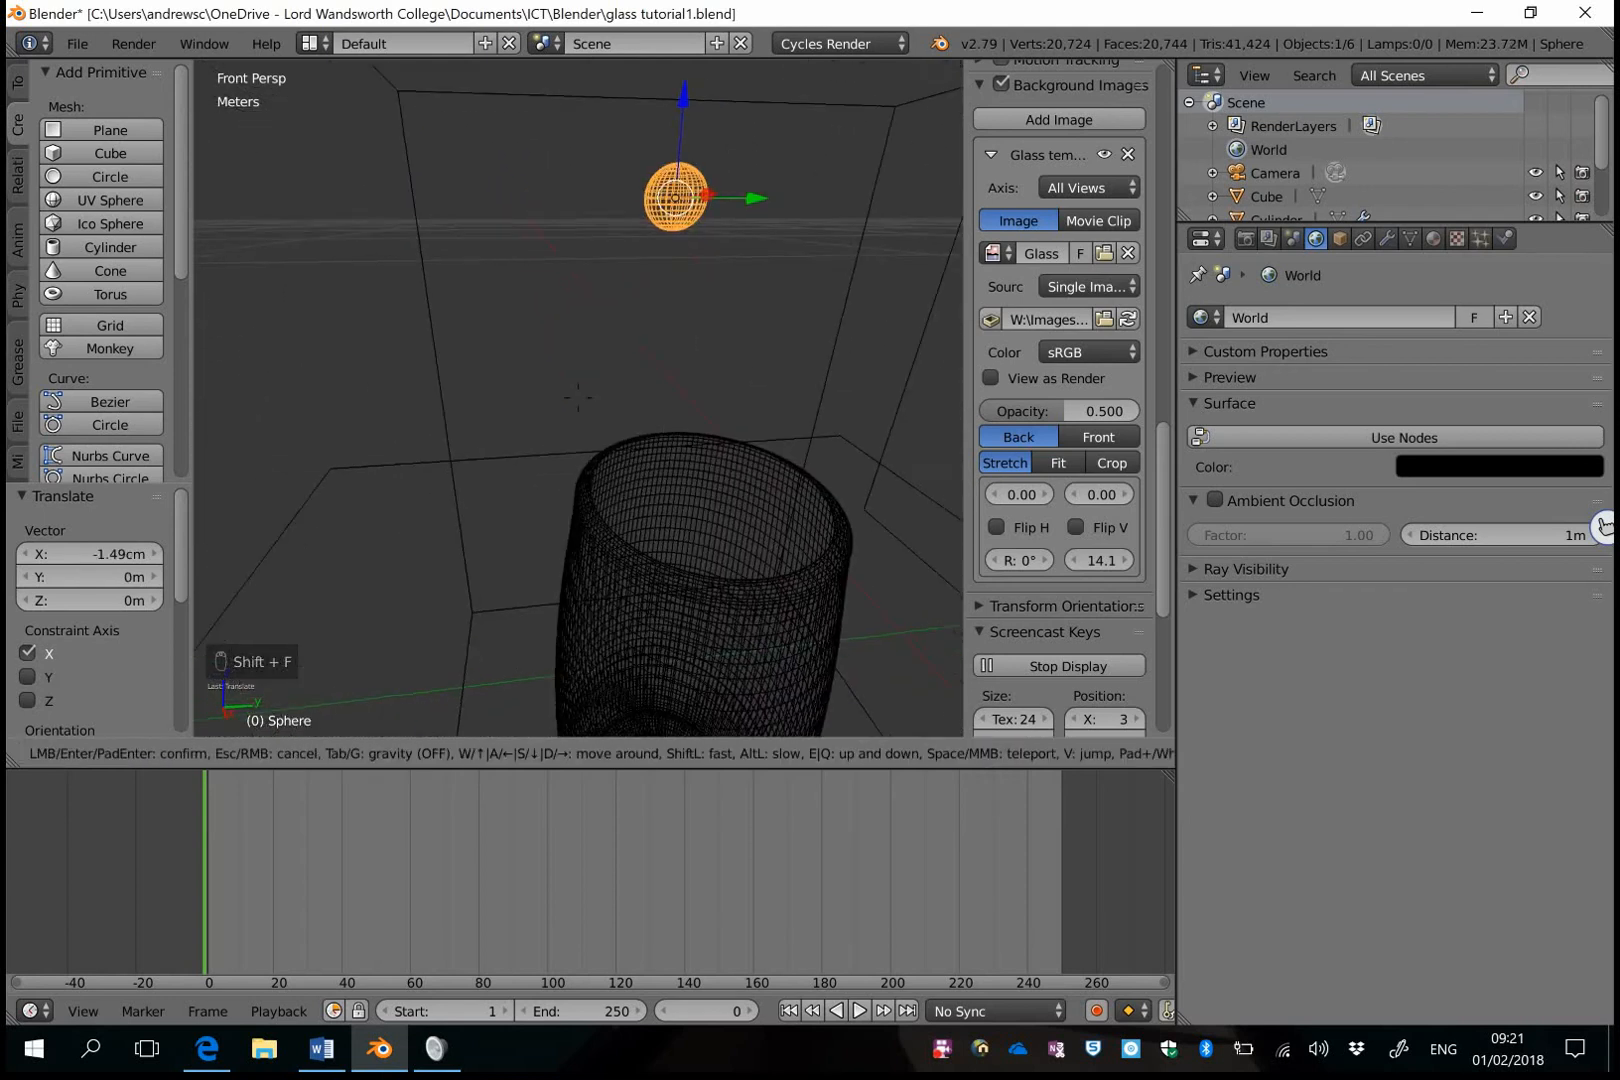
{"action": "key", "text": "a"}
{"action": "key", "text": "s"}
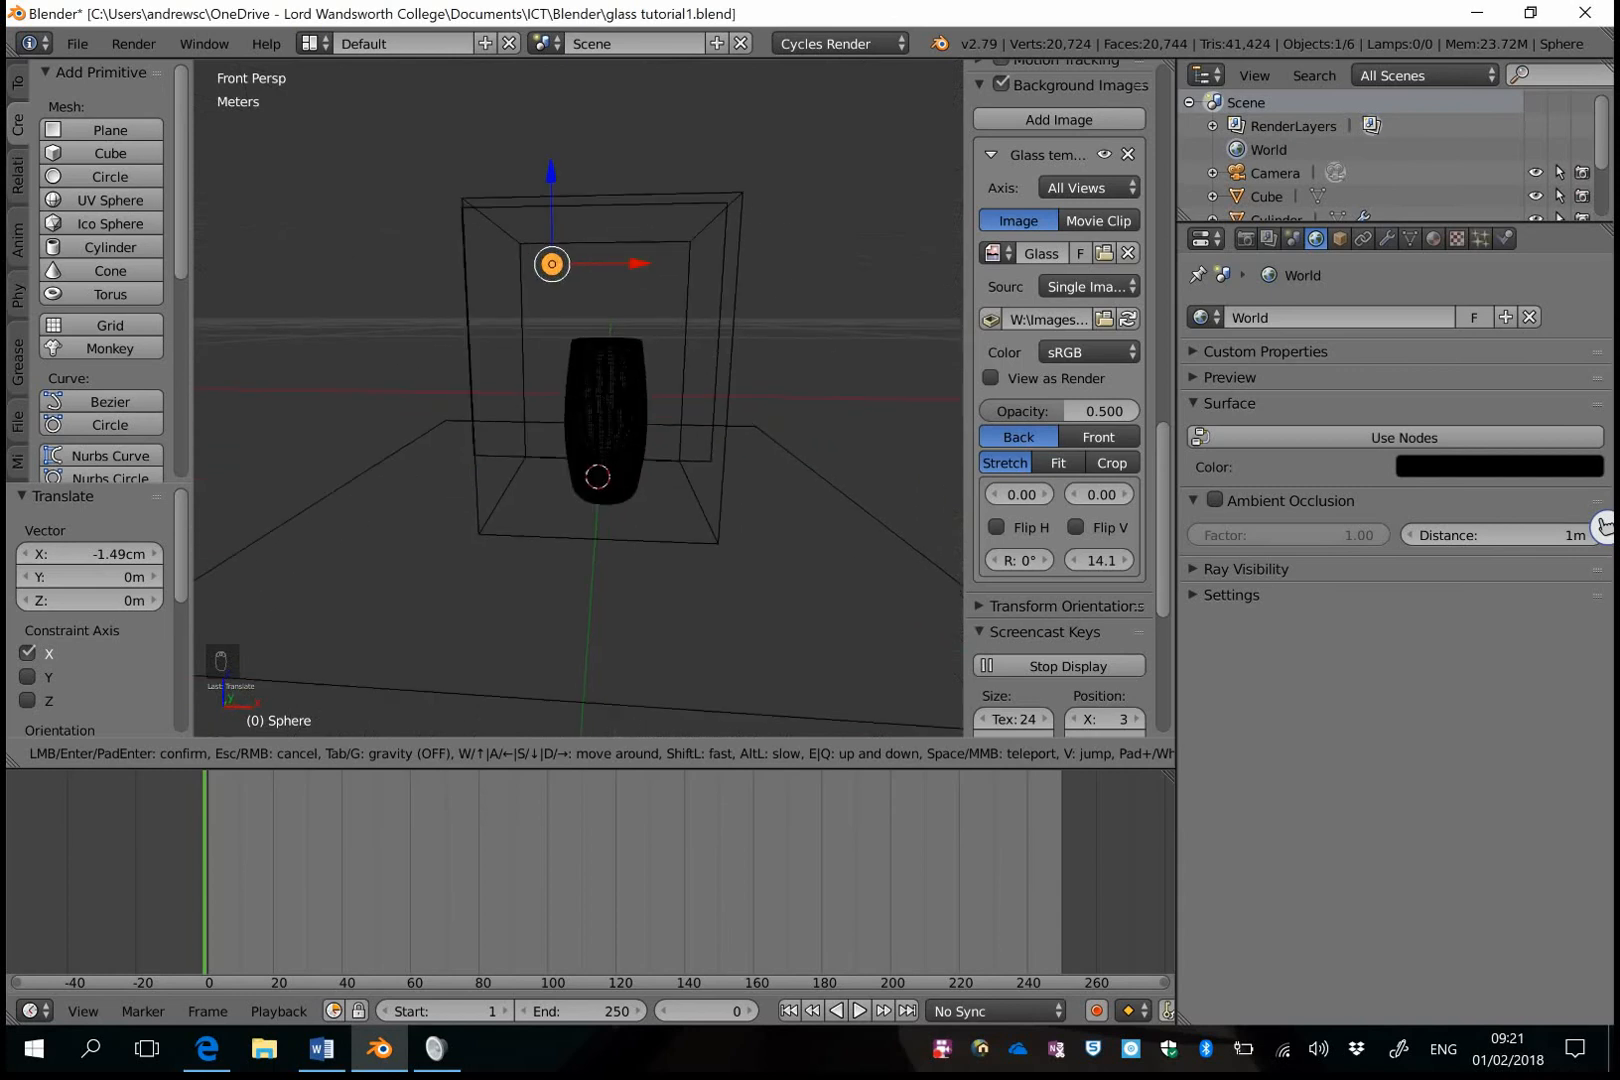
{"action": "left_click", "coordinate": [497, 228]}
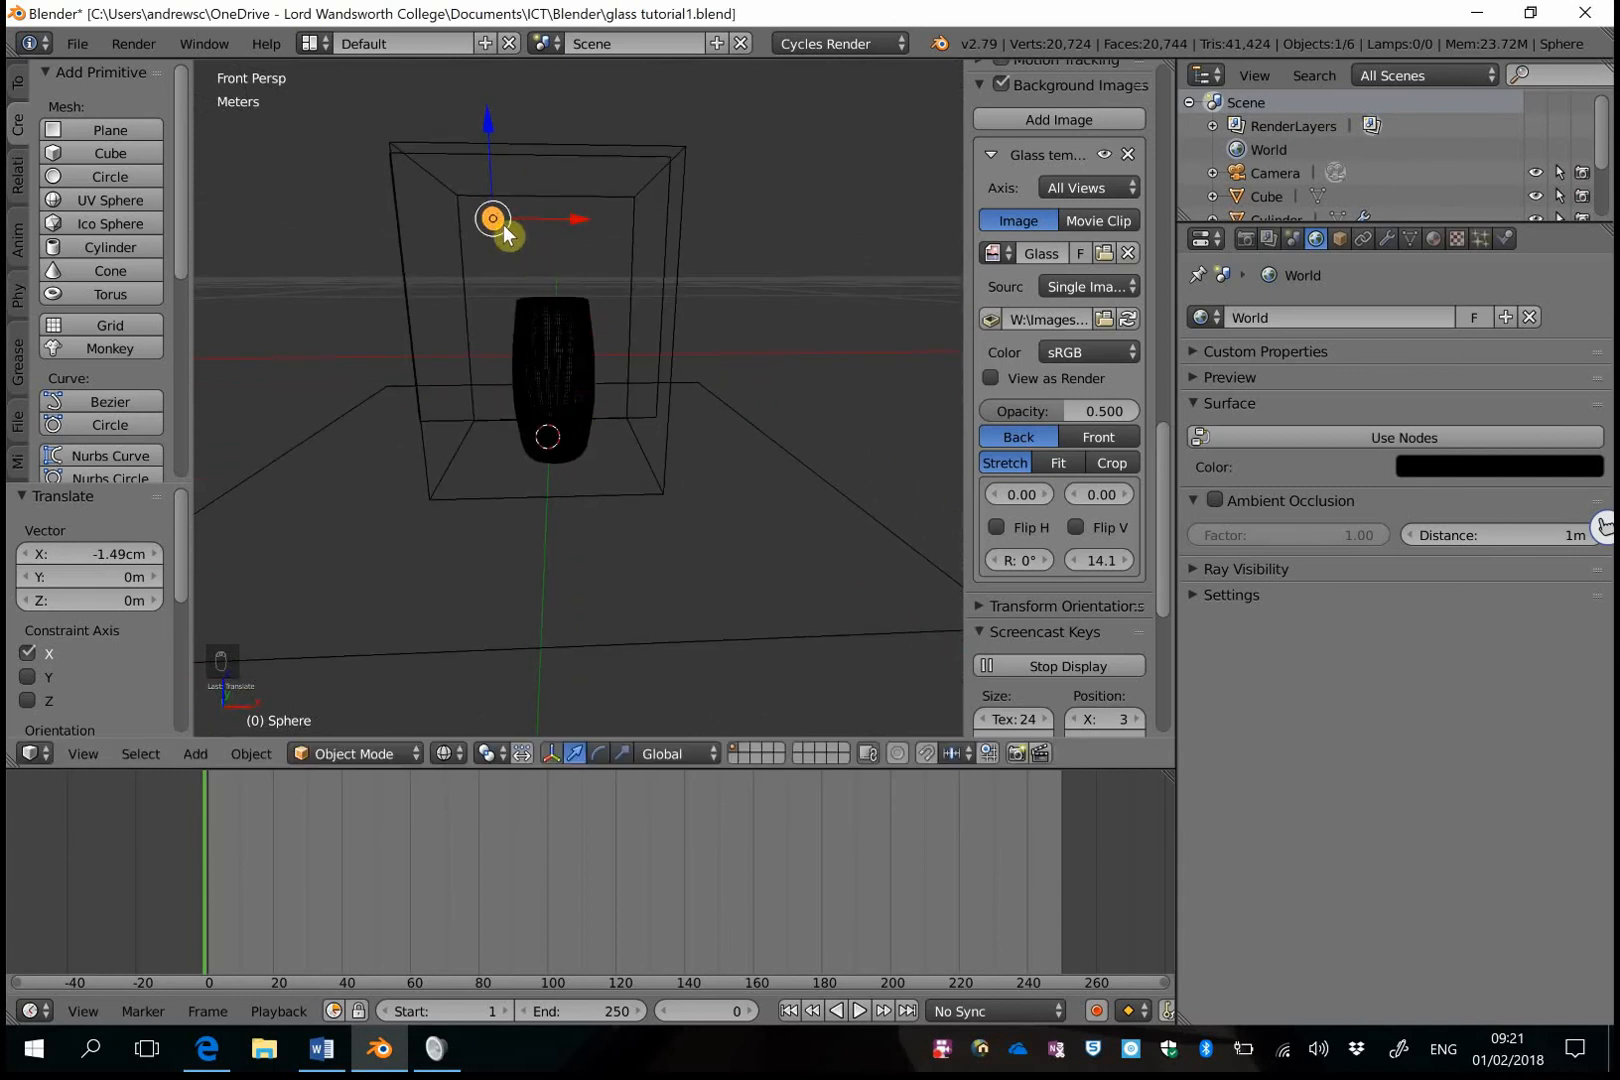
{"action": "key", "text": "shift+f"}
{"action": "key", "text": "d"}
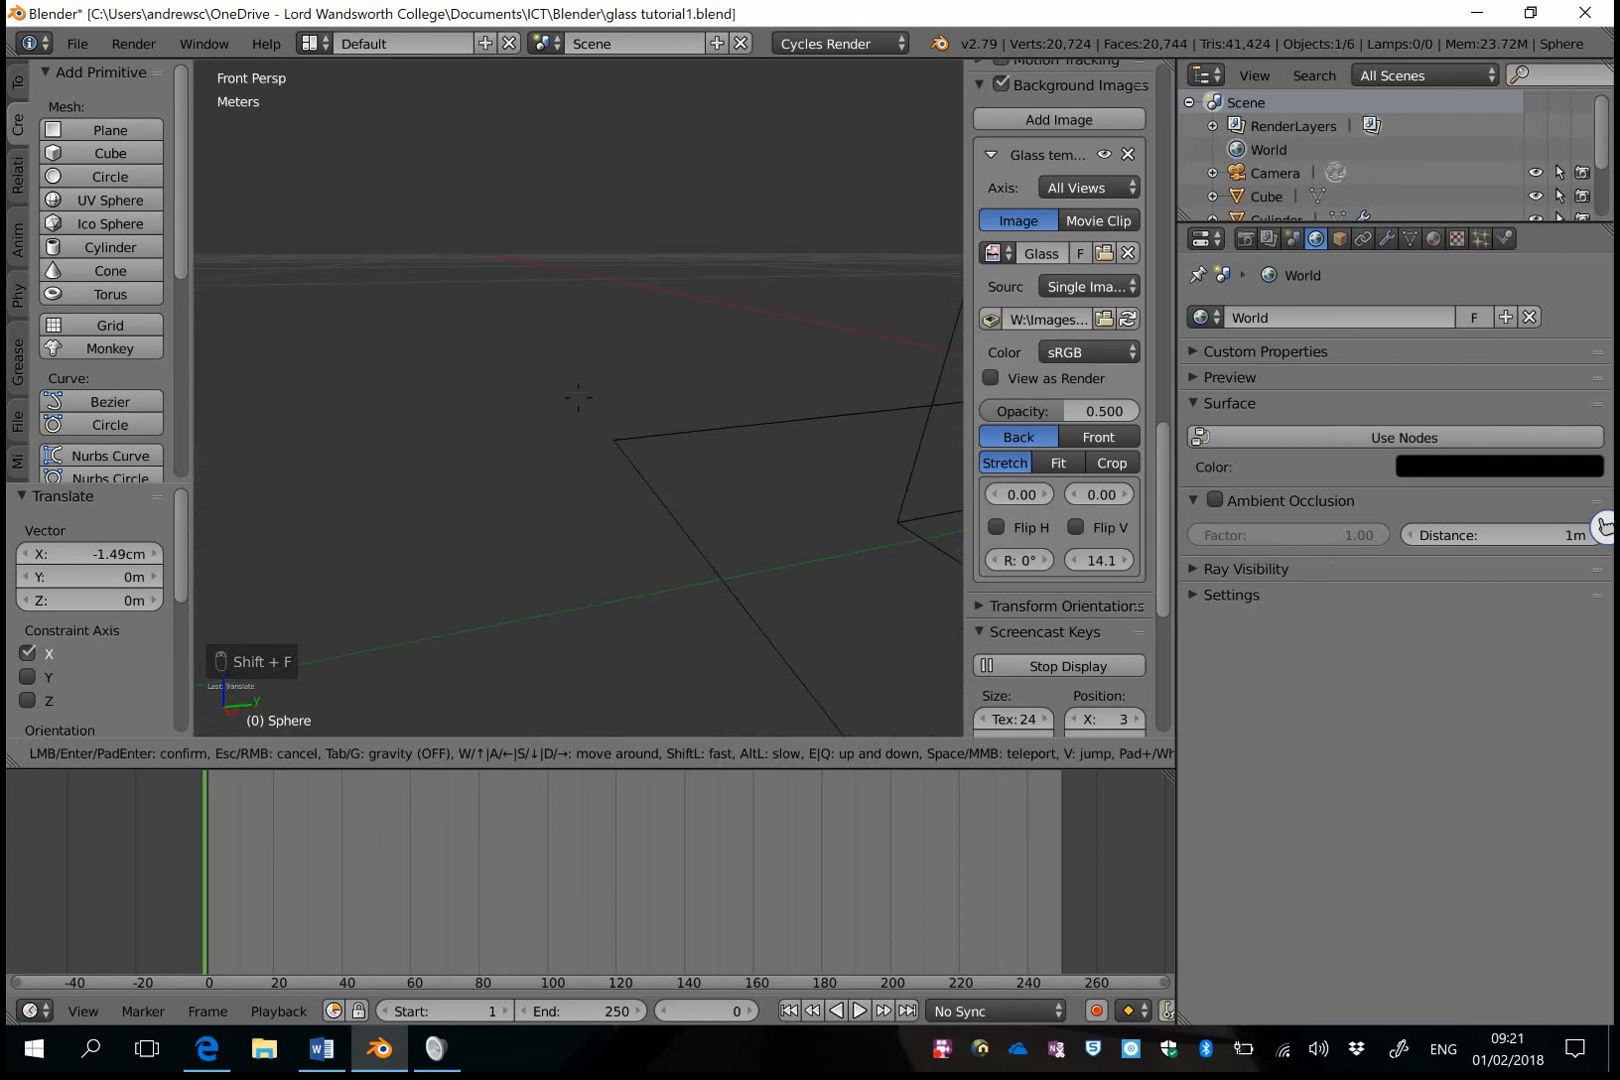
{"action": "key", "text": "a"}
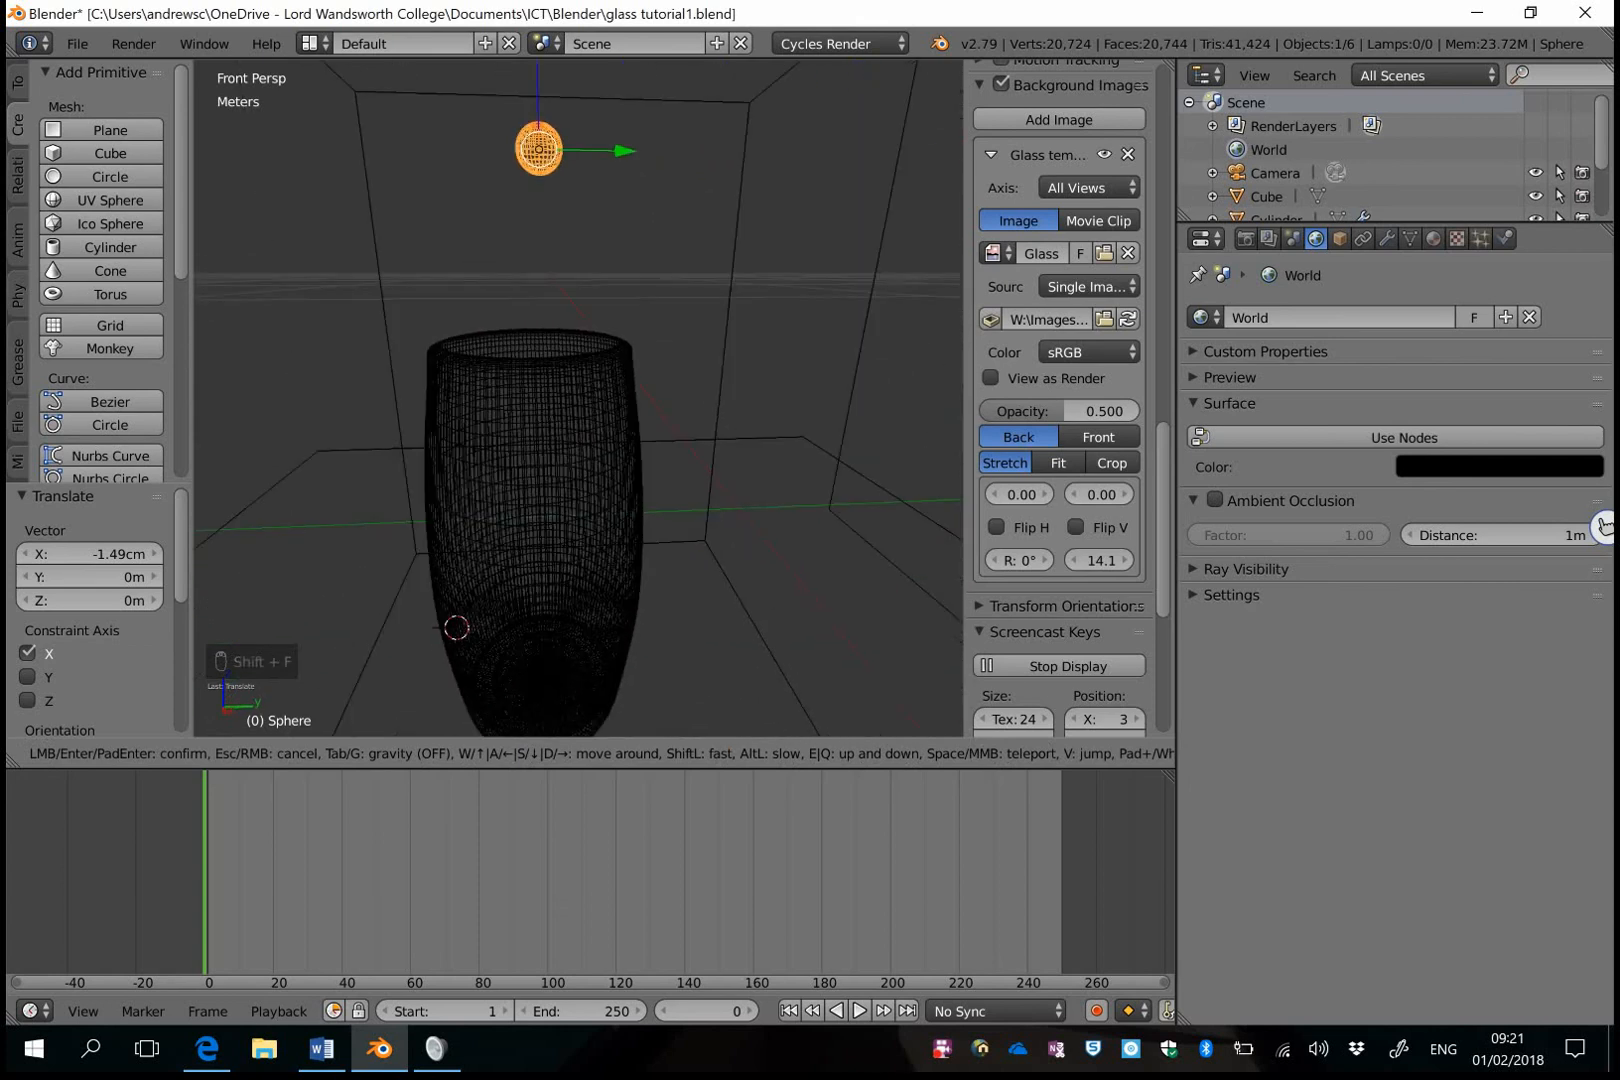
{"action": "key", "text": "s"}
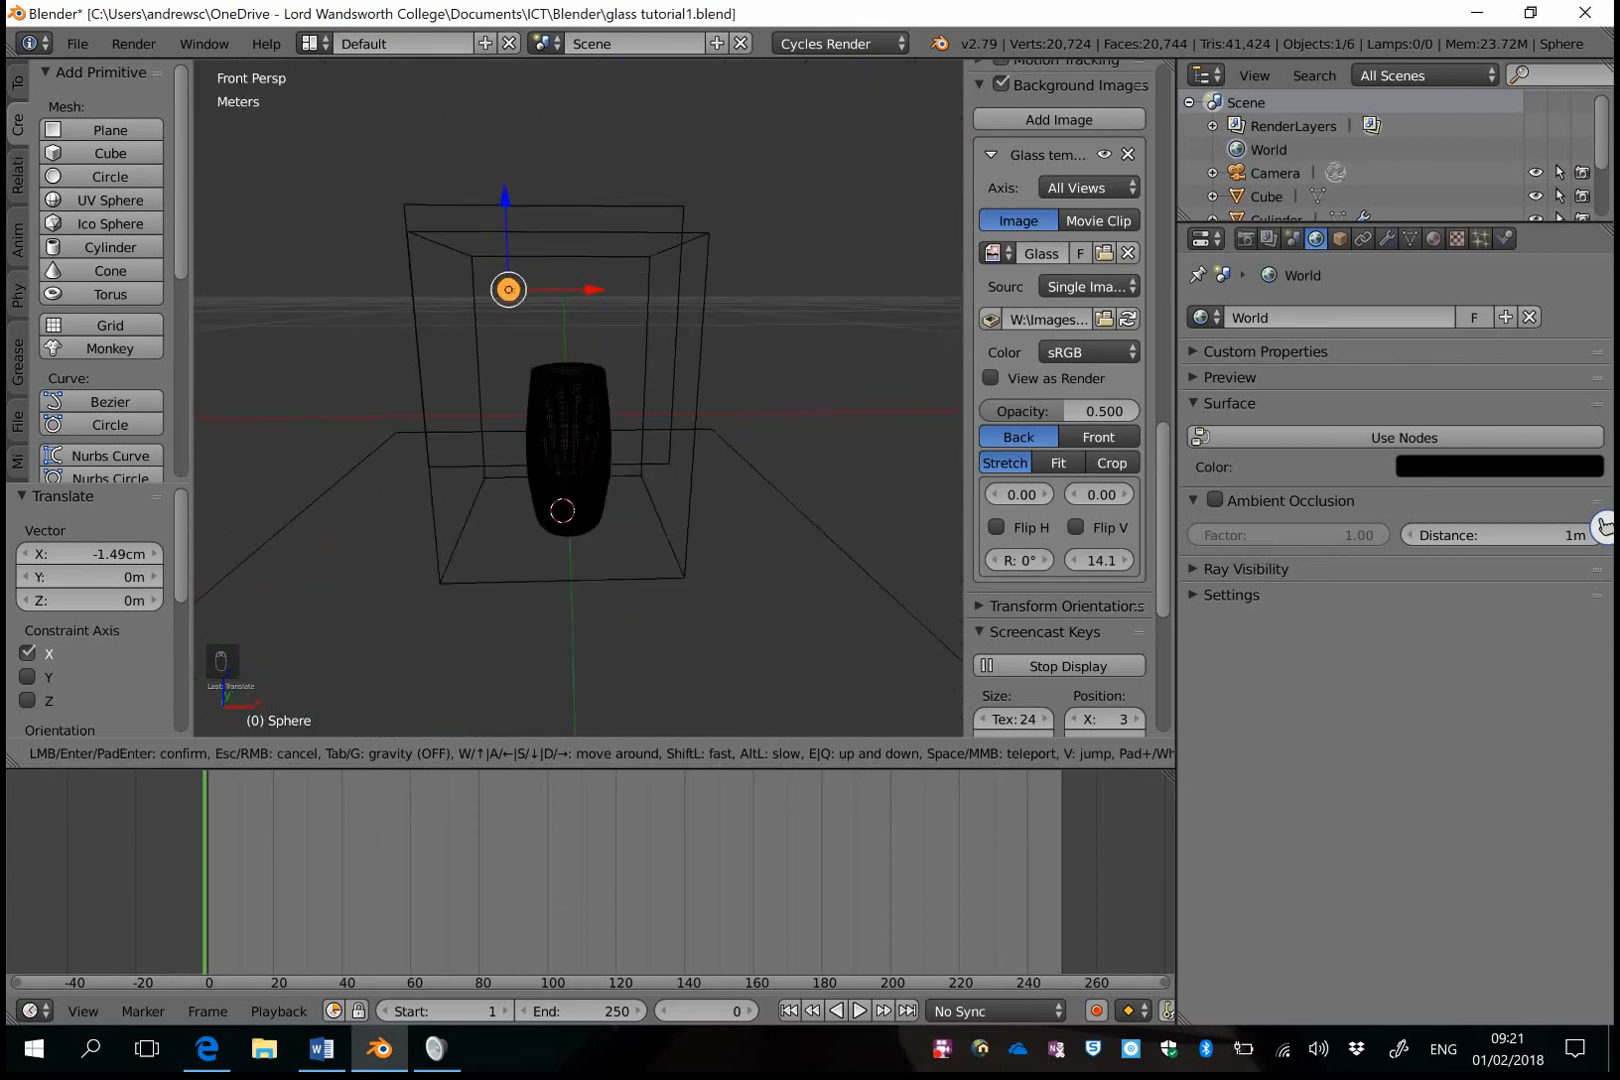
{"action": "left_click", "coordinate": [579, 404]}
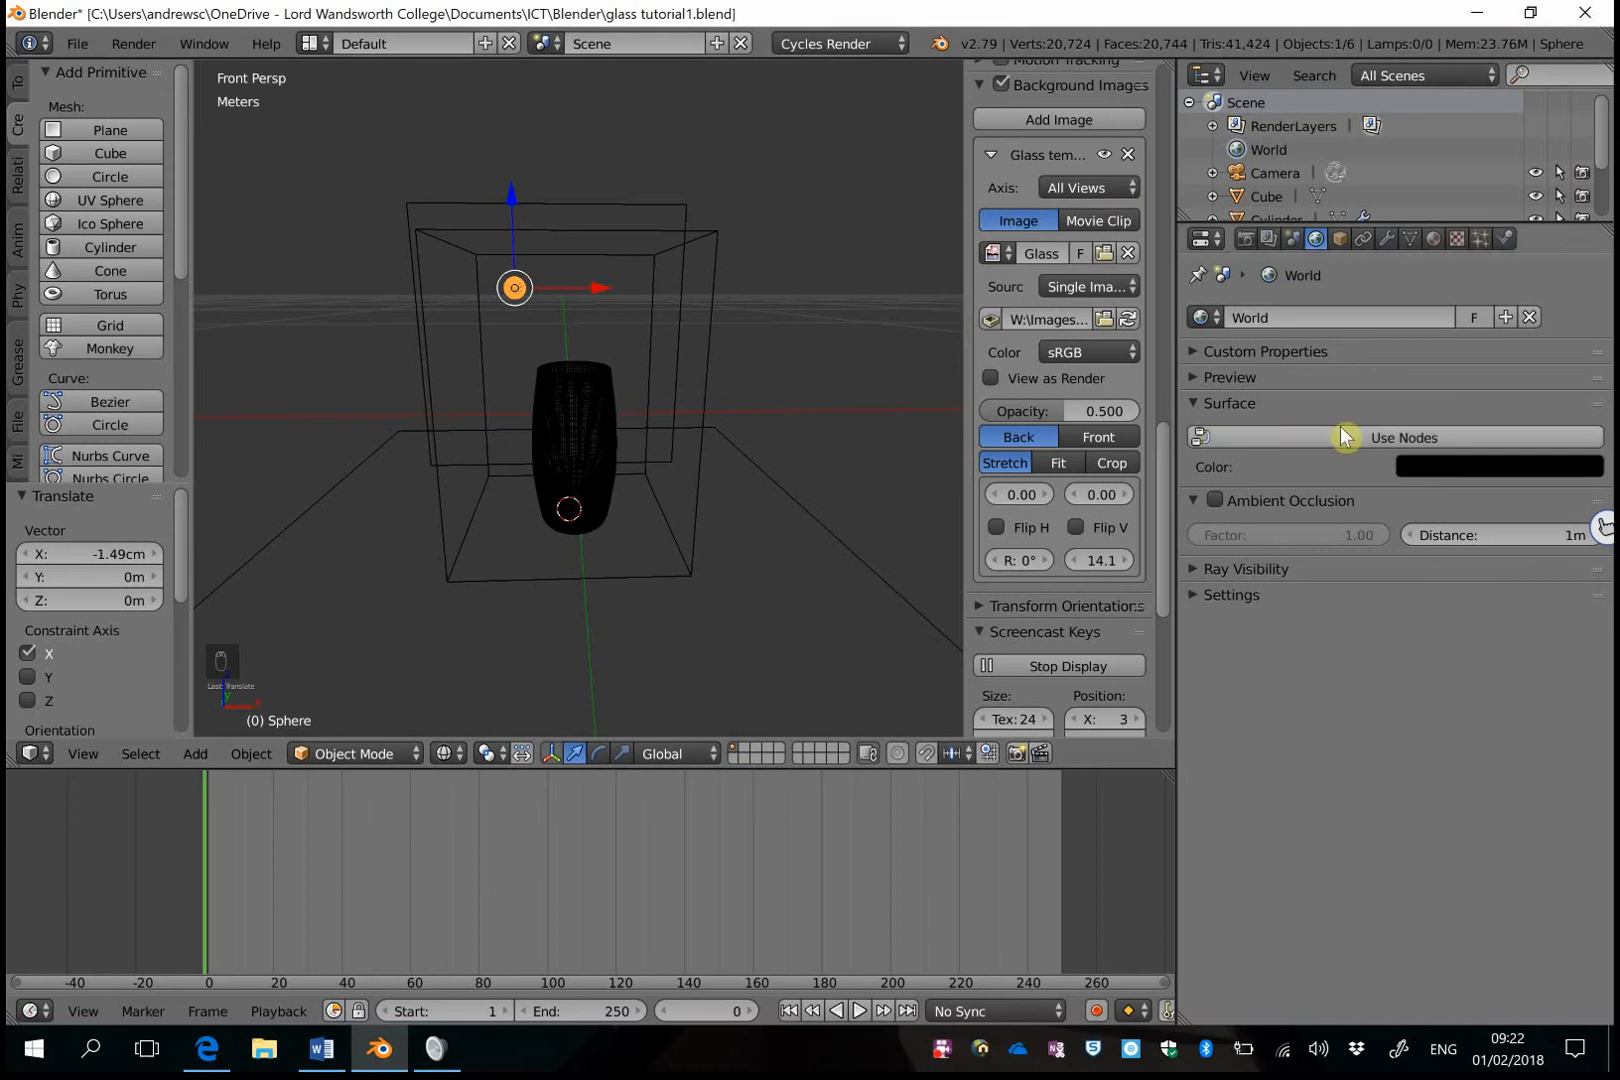
Enable fluid physics on the box around the glass and set its type to Domain.
{"action": "right_click", "coordinate": [714, 236]}
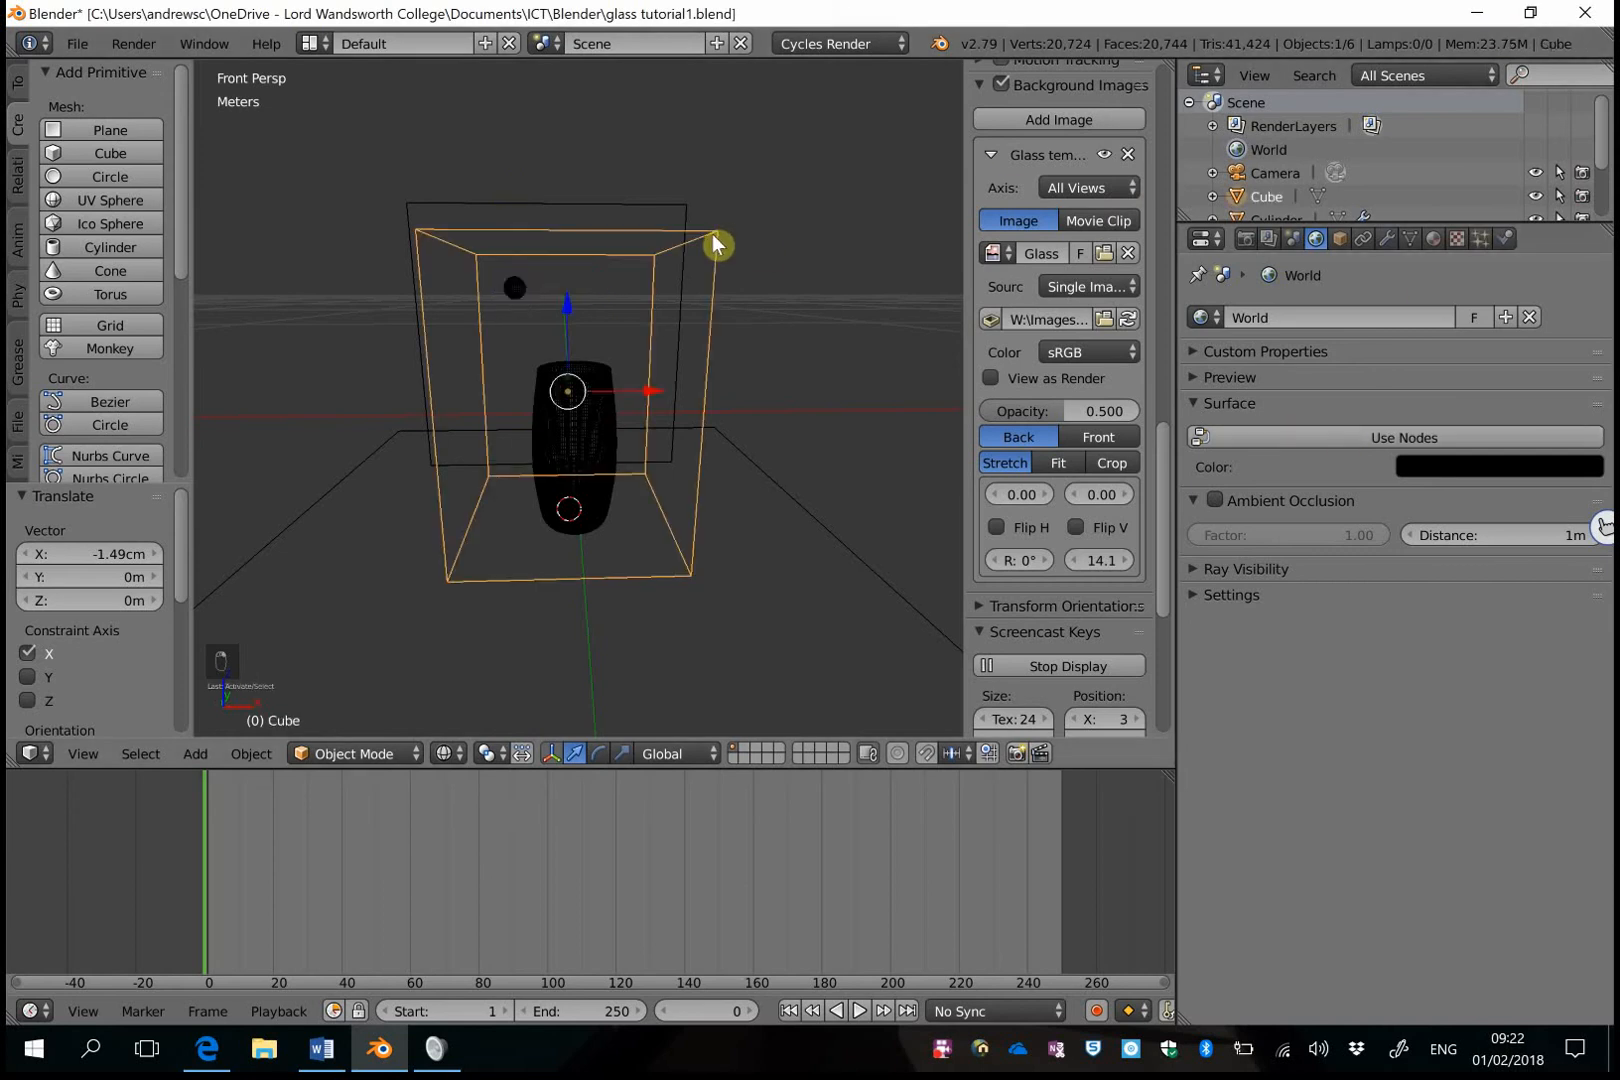
{"action": "left_click", "coordinate": [1507, 240]}
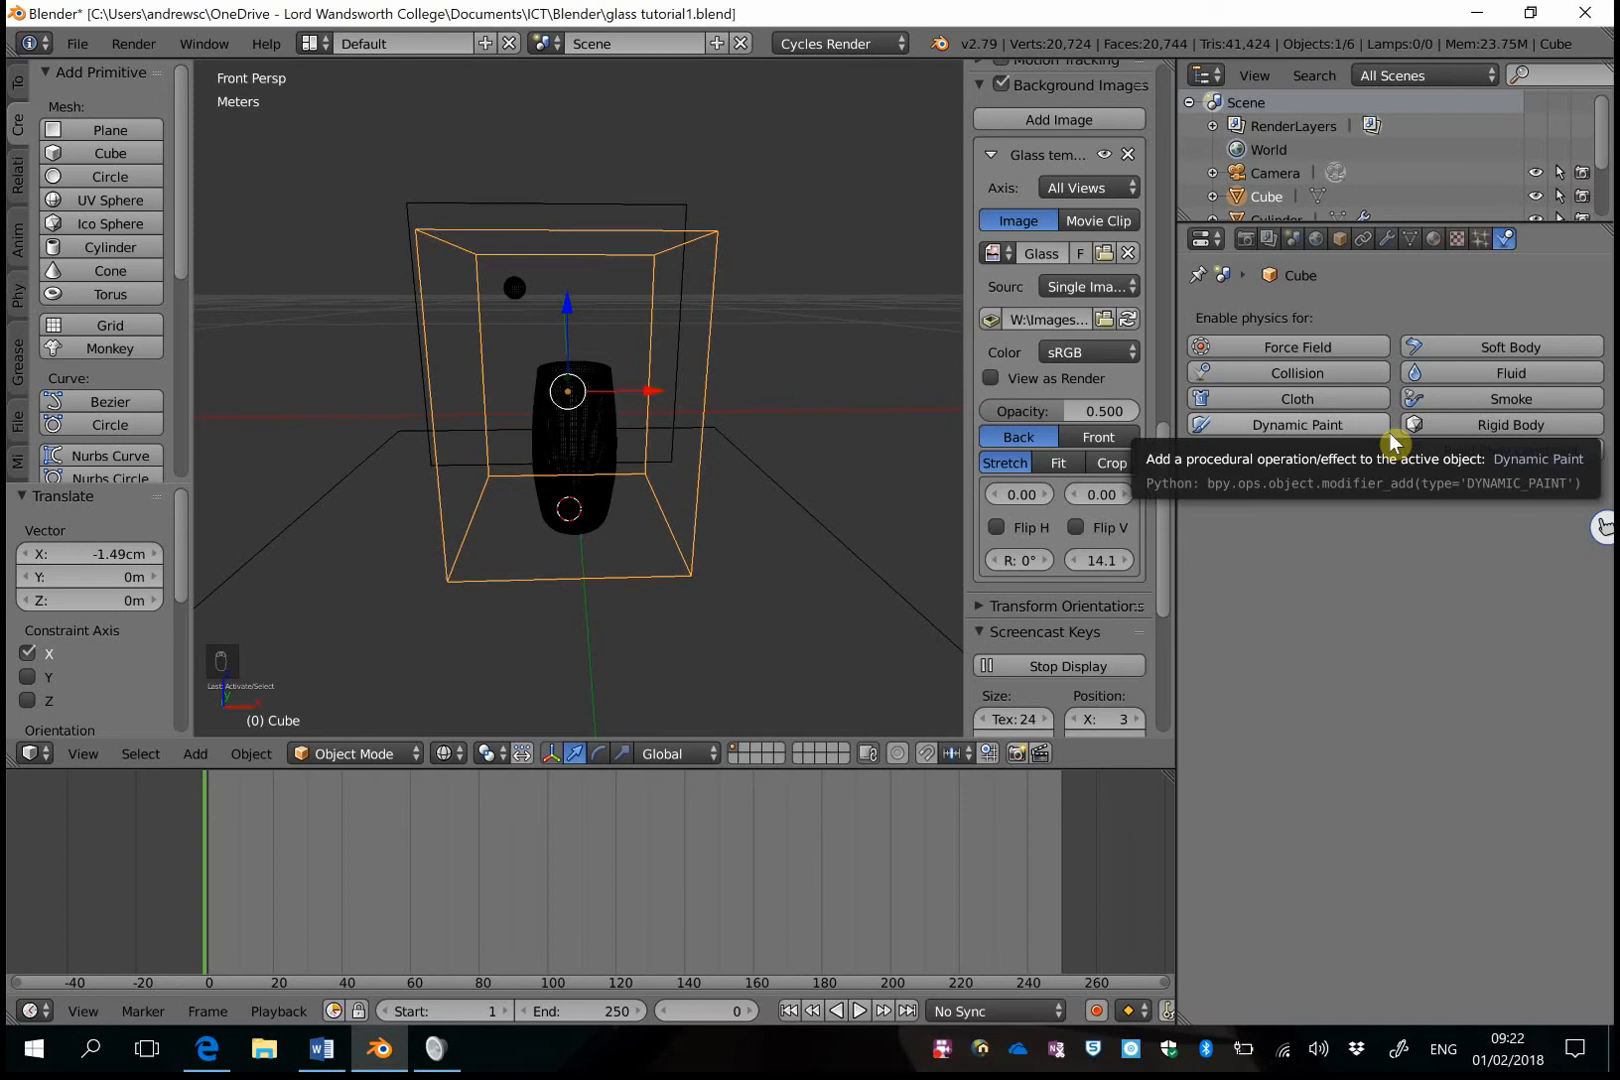
{"action": "left_click", "coordinate": [1495, 383]}
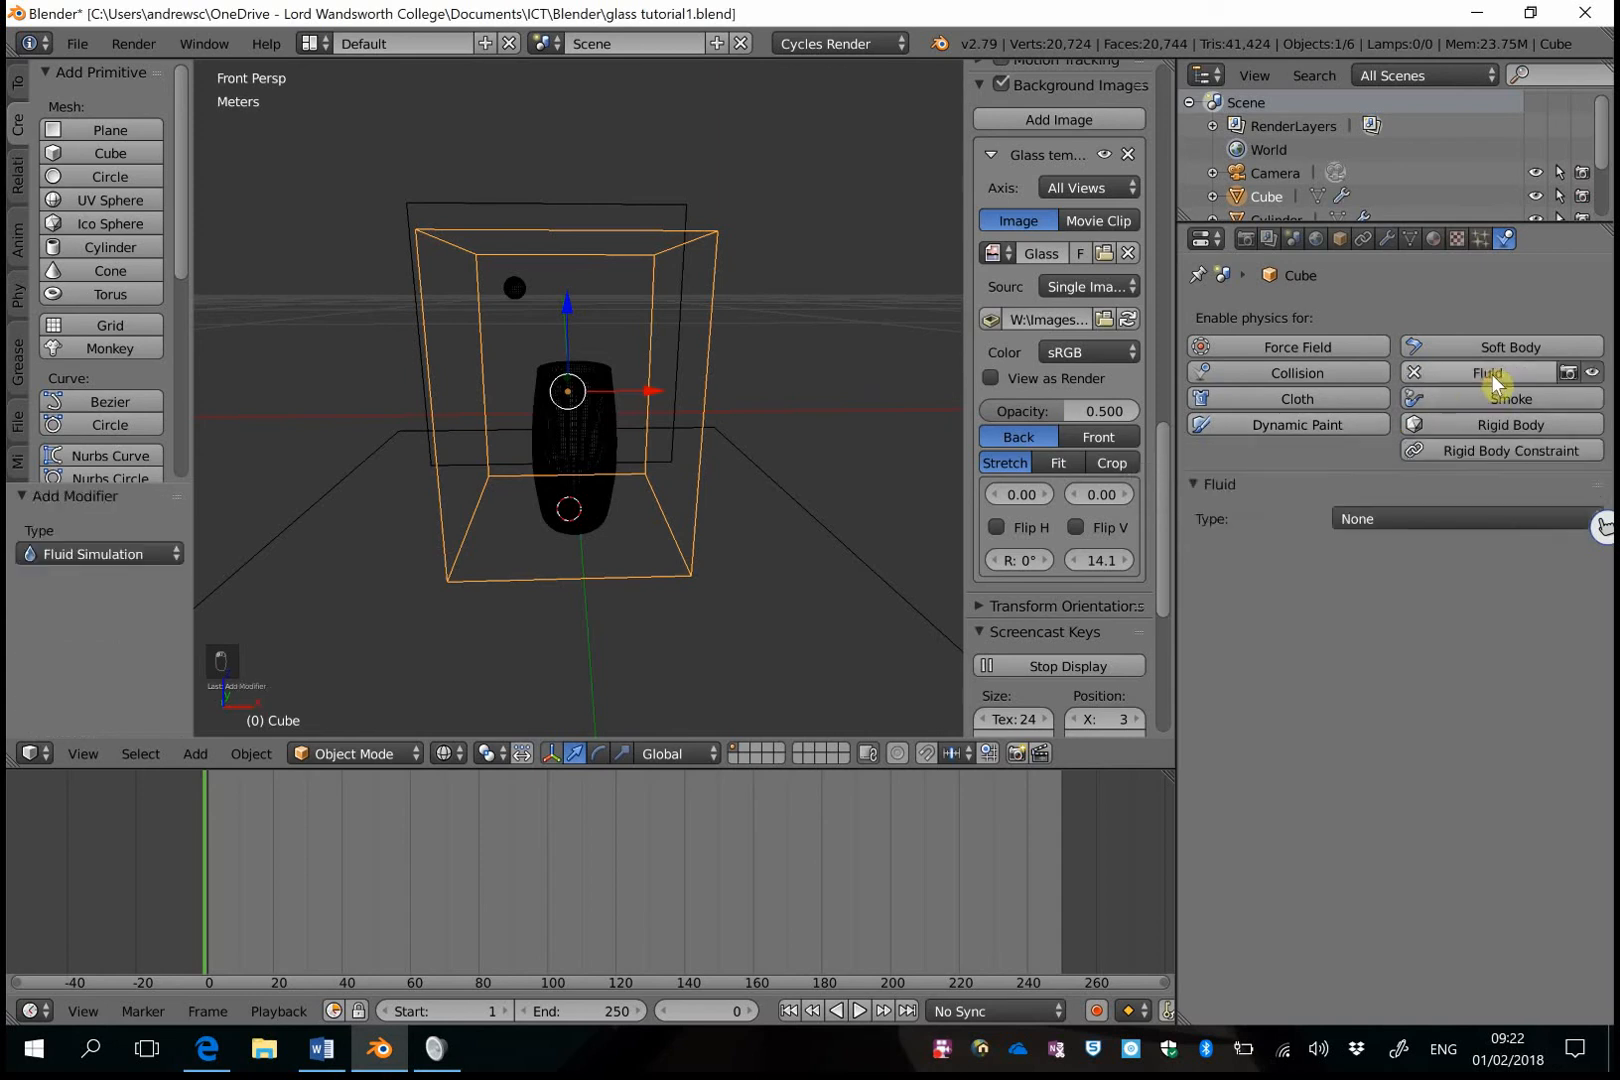
{"action": "left_click", "coordinate": [1413, 518]}
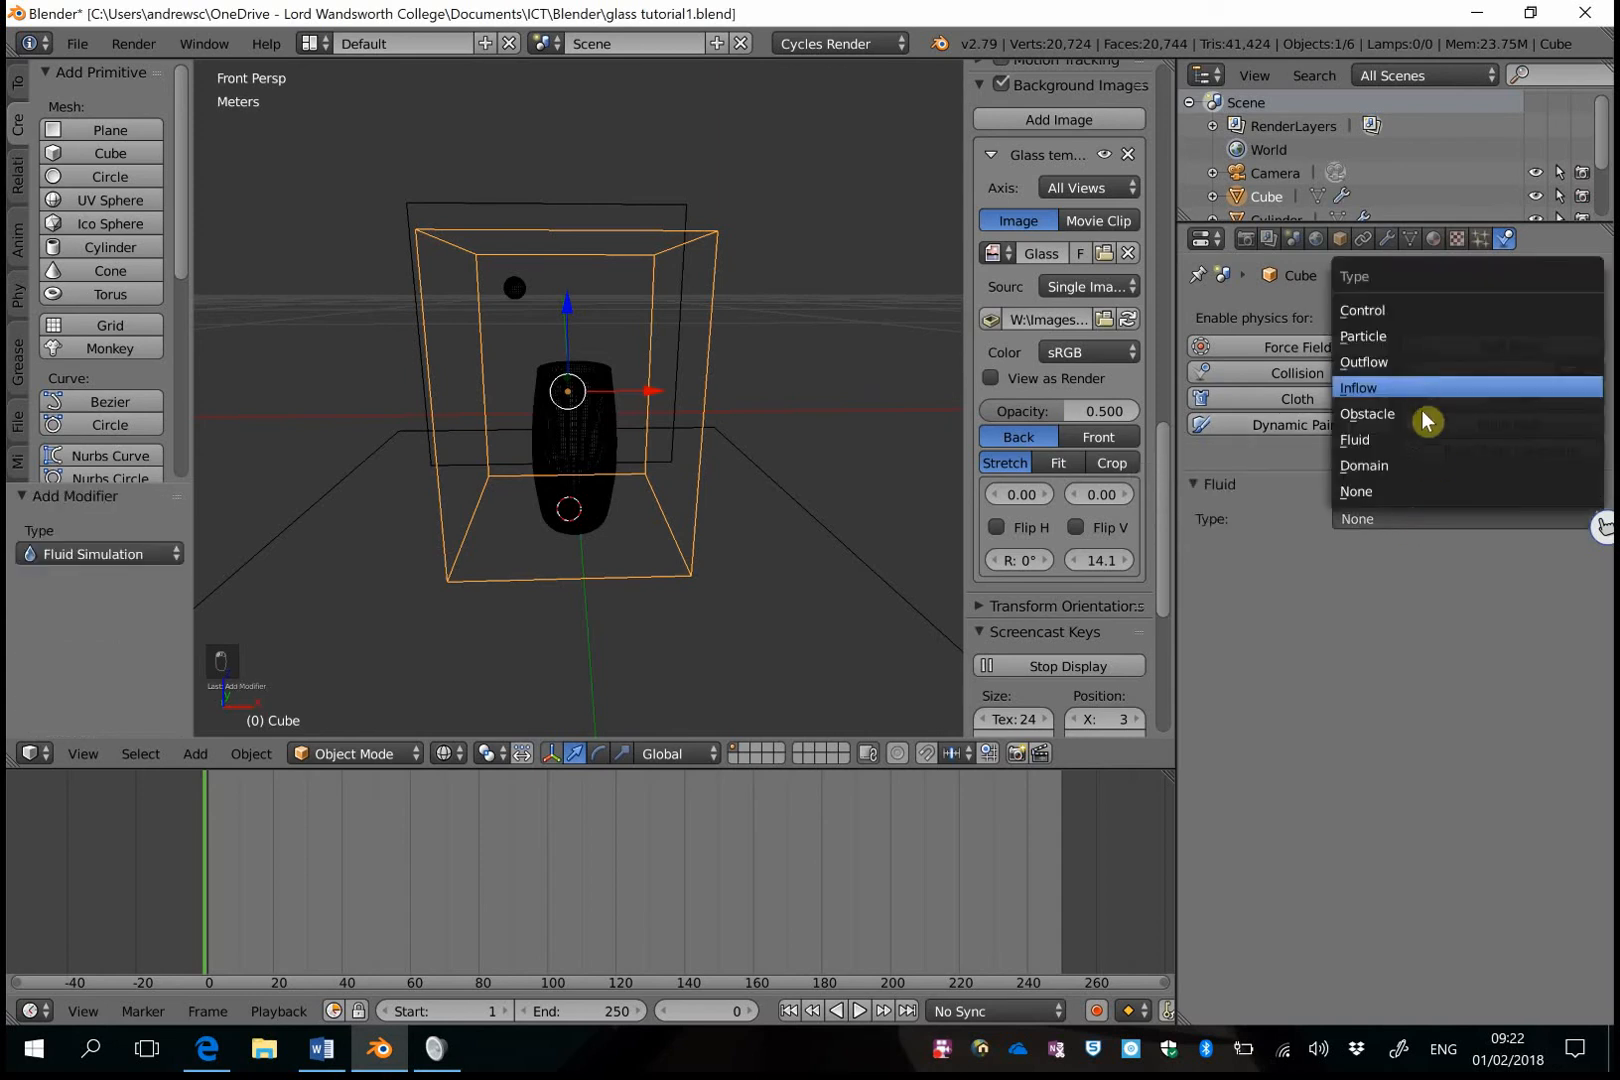
{"action": "left_click", "coordinate": [1410, 465]}
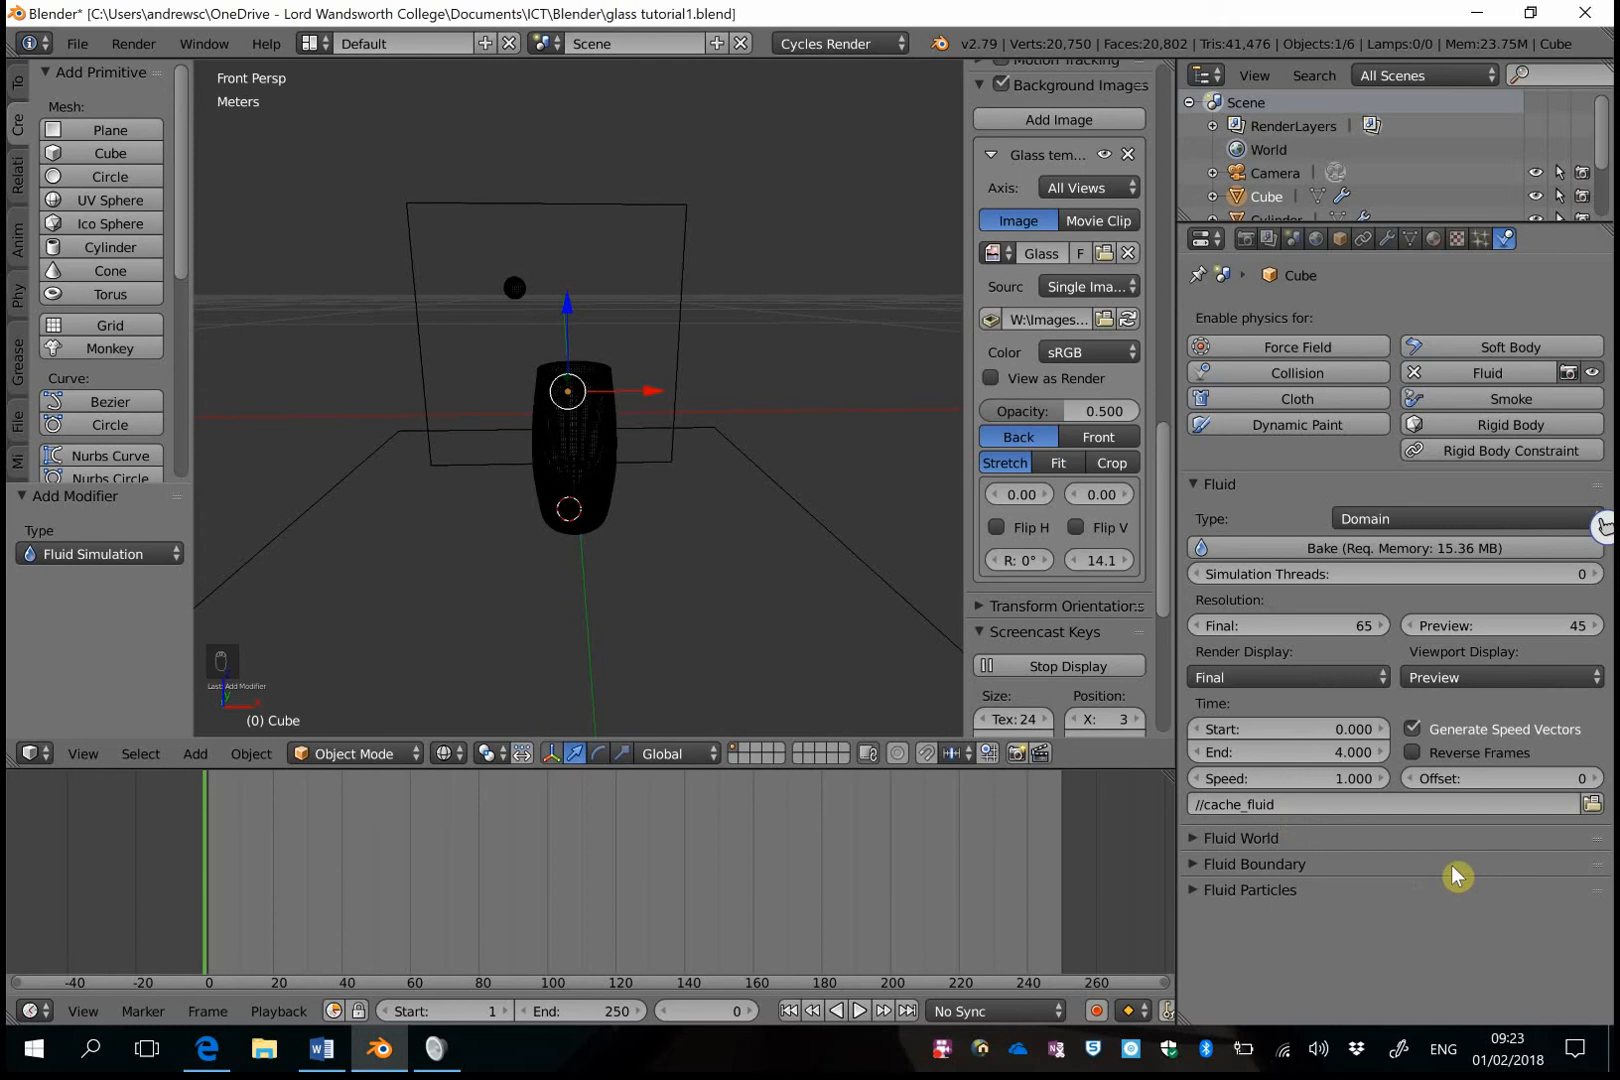
Set the domain's fluid boundary surface smoothing to 2 and its subdivisions to 2.
{"action": "left_click", "coordinate": [1196, 840]}
{"action": "scroll", "coordinate": [1397, 845], "scroll_direction": "down", "scroll_amount": 2}
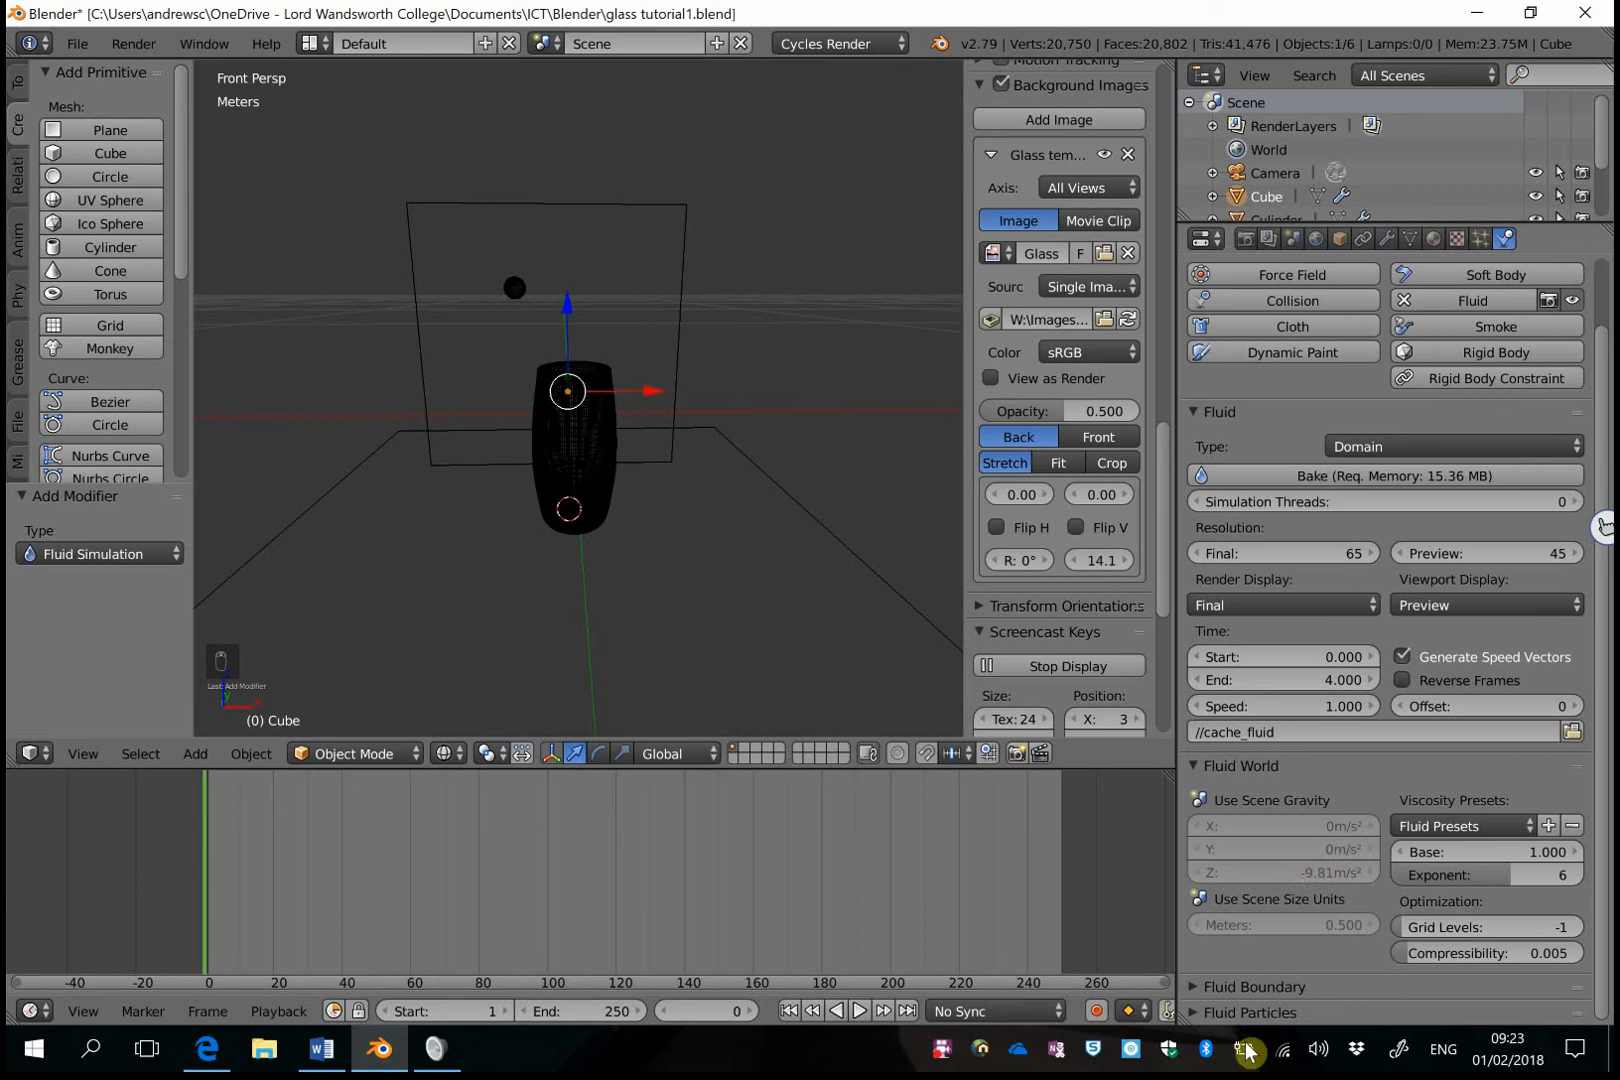
{"action": "left_click", "coordinate": [1230, 986]}
{"action": "scroll", "coordinate": [1270, 912], "scroll_direction": "down", "scroll_amount": 3}
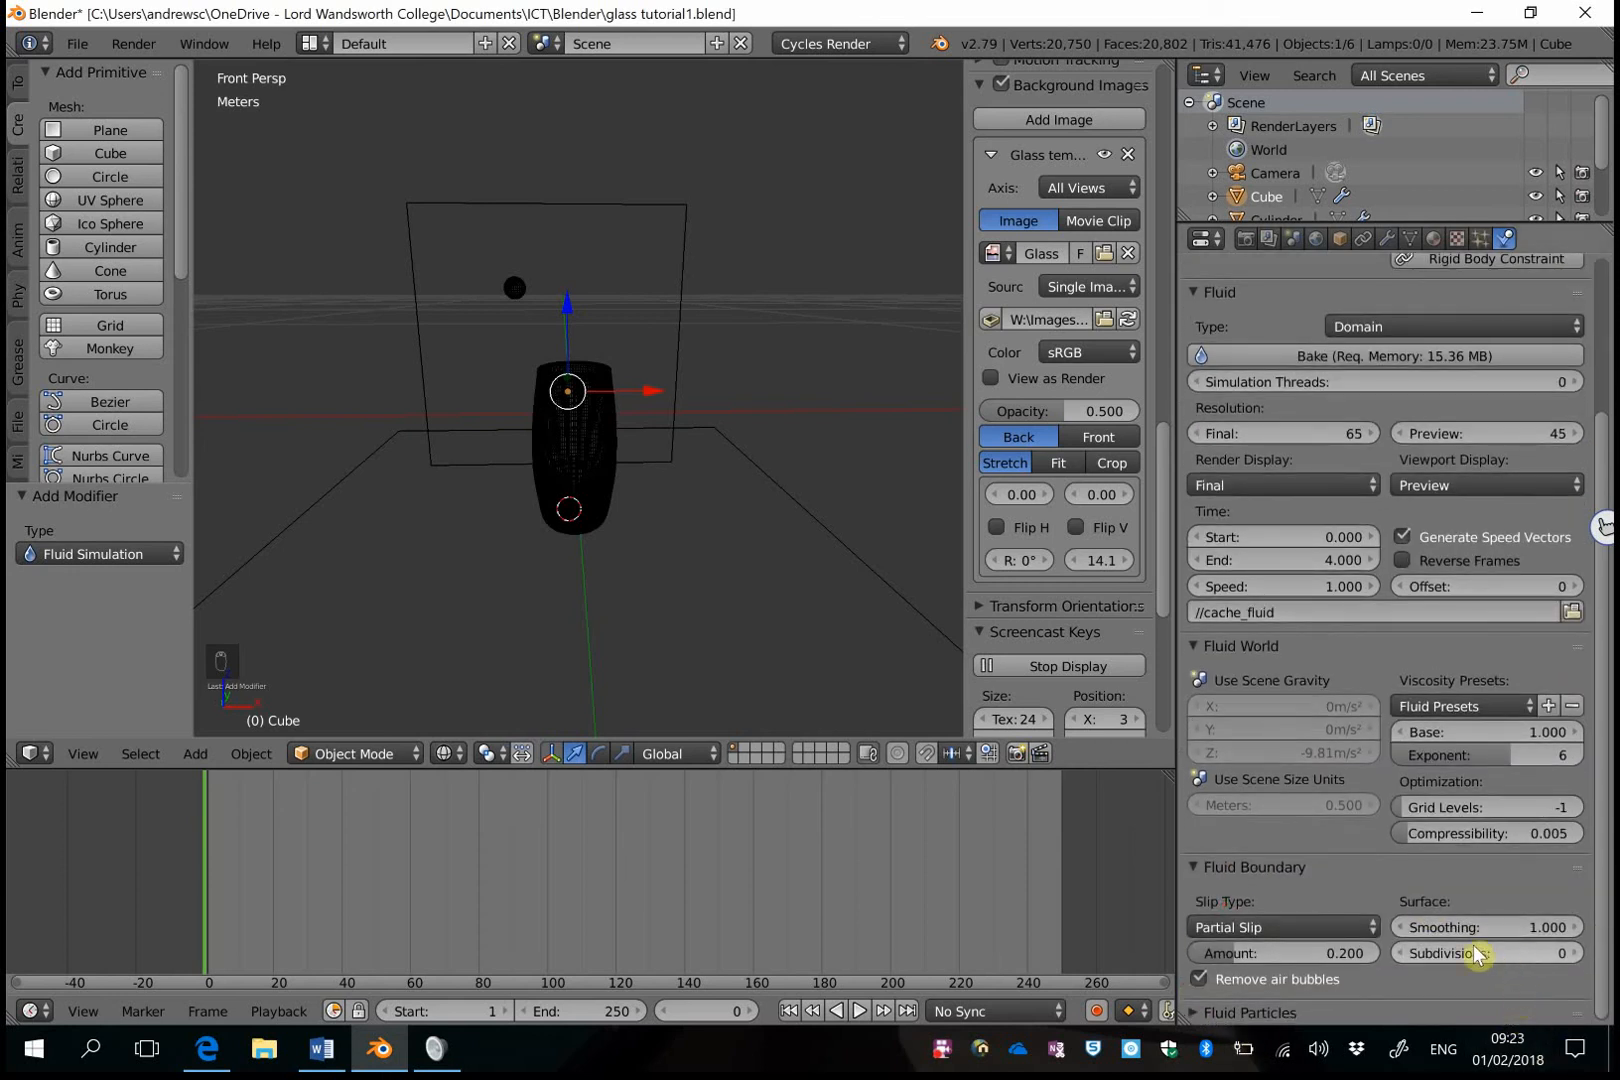
{"action": "left_click", "coordinate": [1527, 933]}
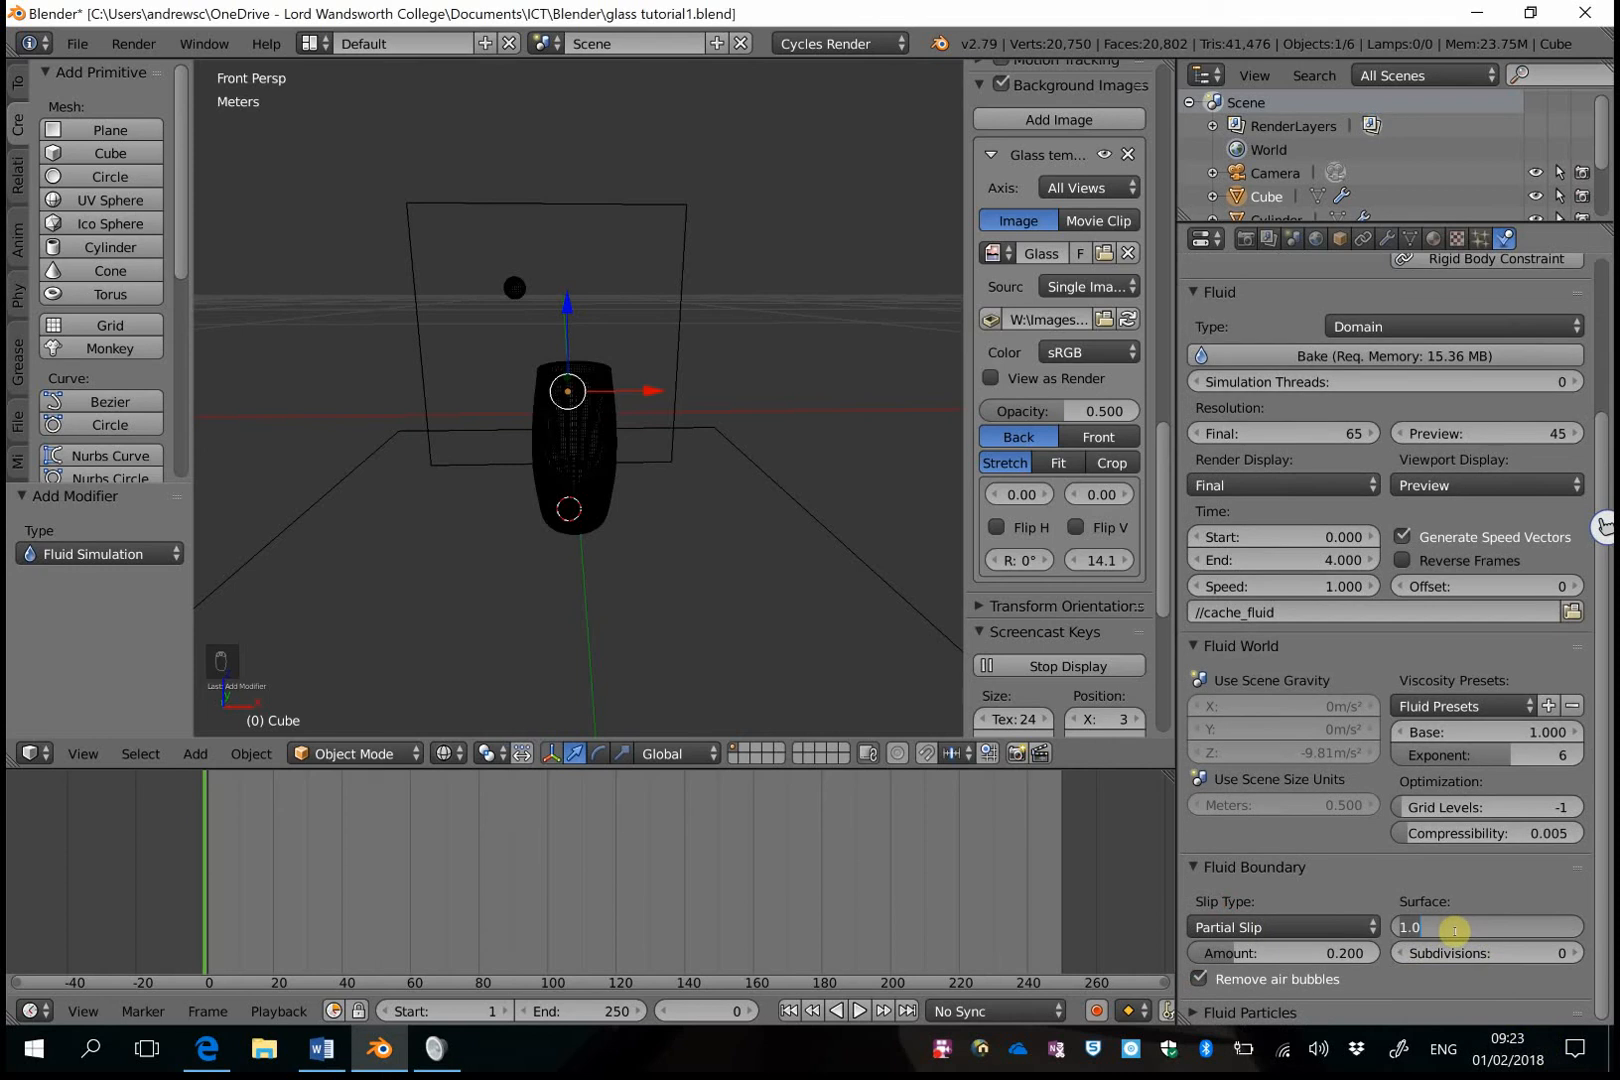
{"action": "type", "text": "2"}
{"action": "key", "text": "Return"}
{"action": "left_click", "coordinate": [1535, 950]}
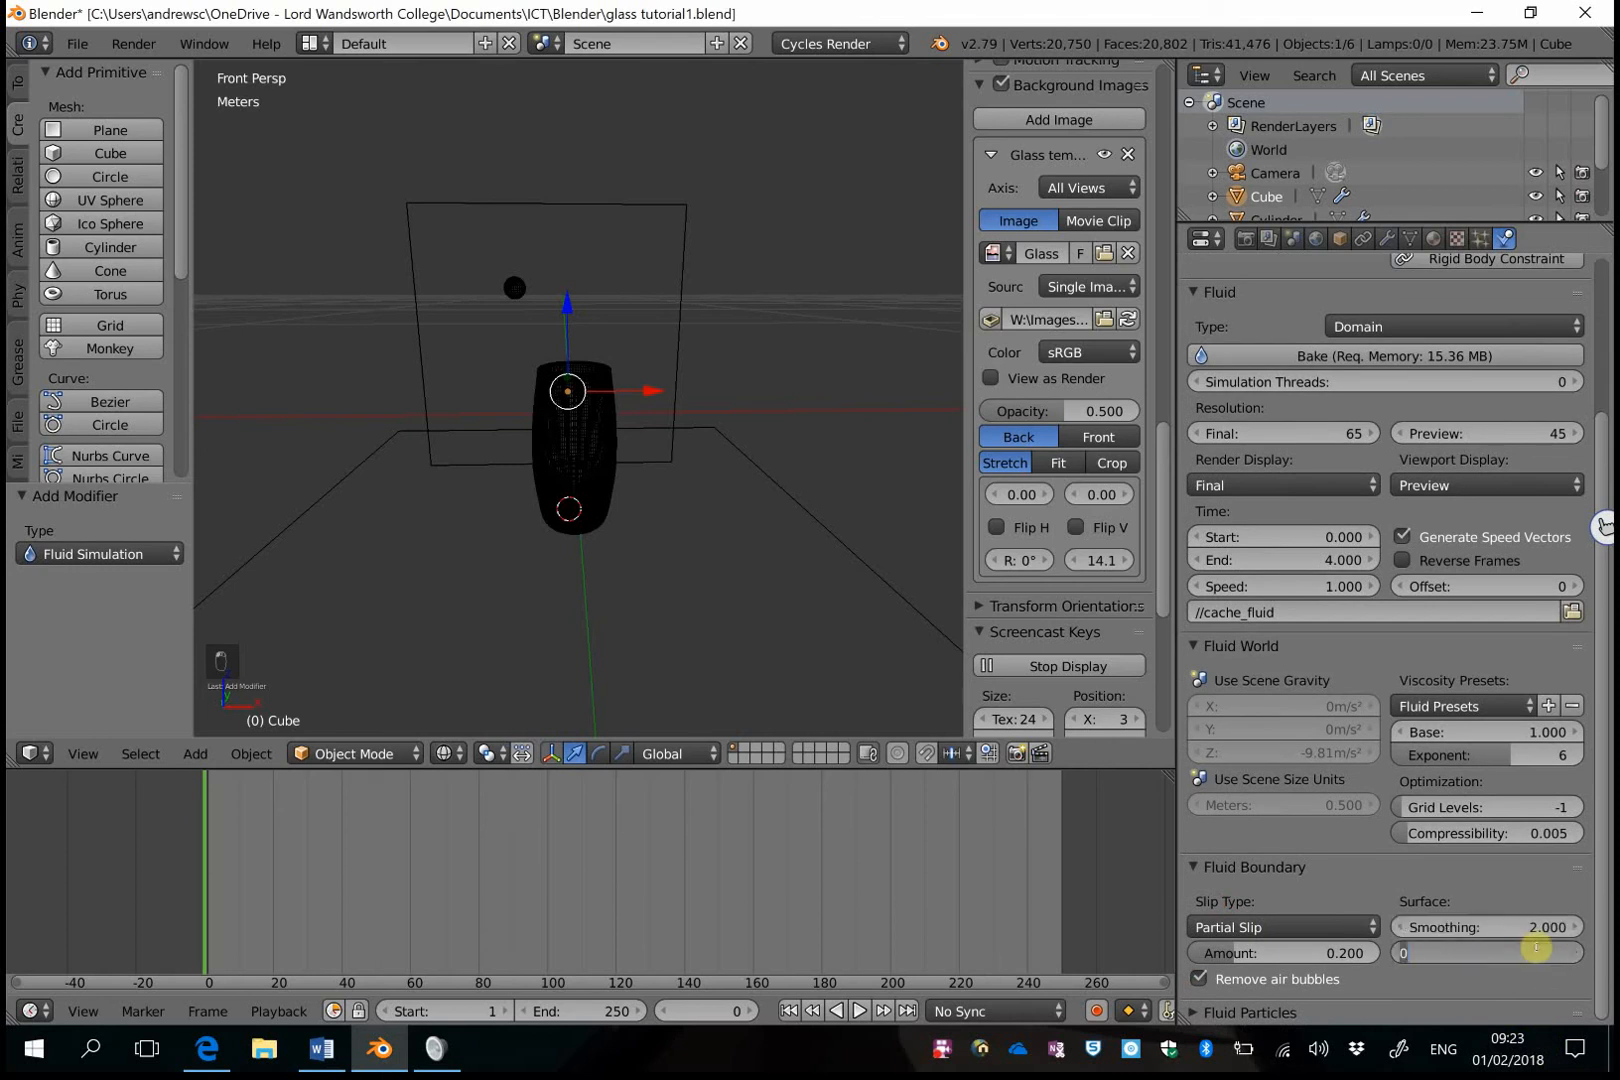
{"action": "type", "text": "2"}
{"action": "key", "text": "Return"}
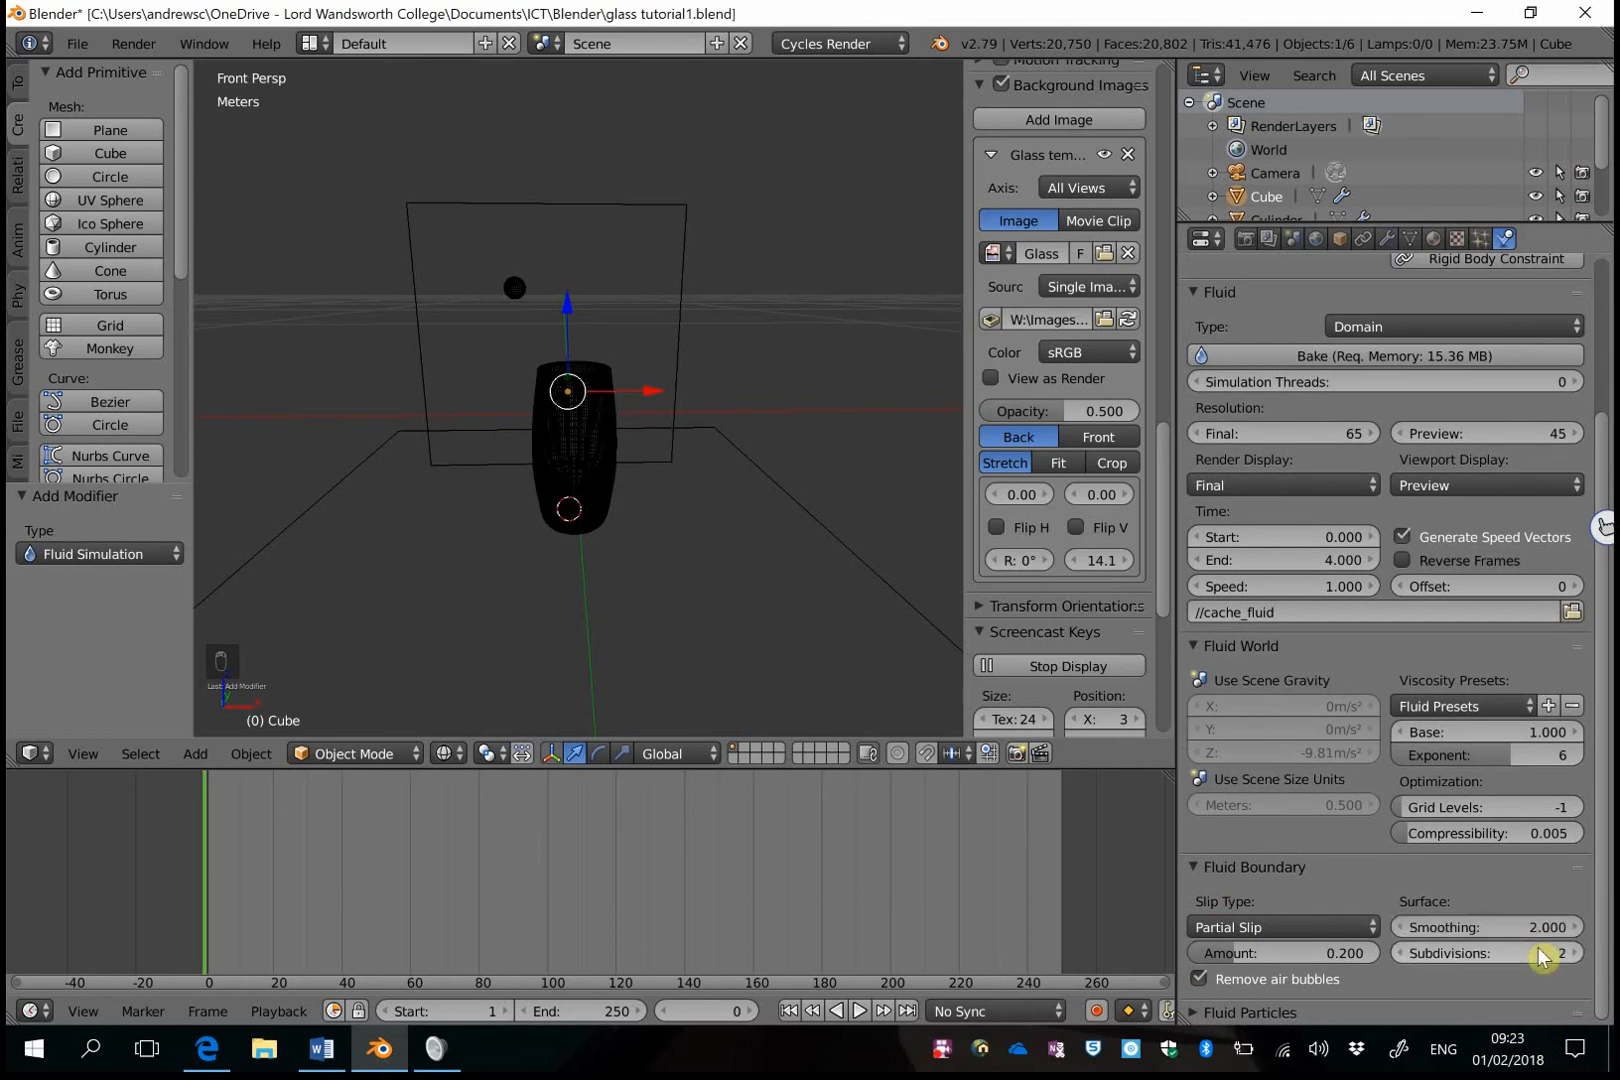
Set the domain's fluid particles Generate value to 0.1.
{"action": "scroll", "coordinate": [1535, 947], "scroll_direction": "up", "scroll_amount": 1}
{"action": "scroll", "coordinate": [1483, 810], "scroll_direction": "down", "scroll_amount": 1}
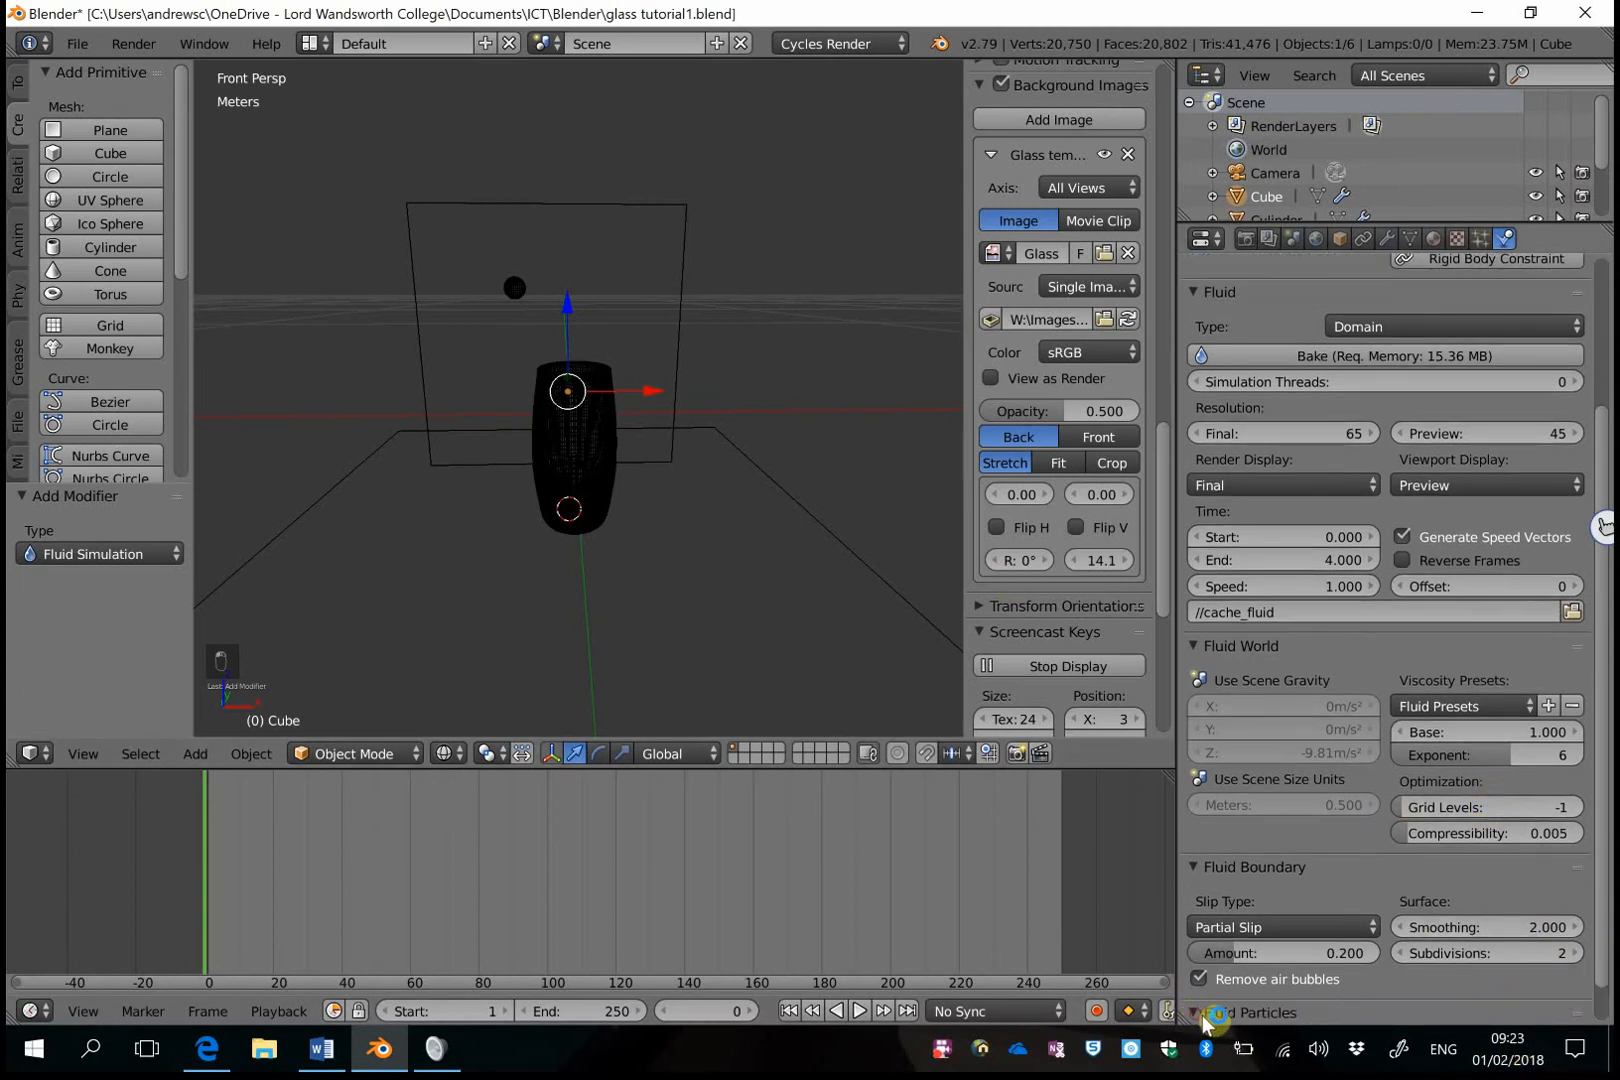
{"action": "scroll", "coordinate": [1390, 965], "scroll_direction": "down", "scroll_amount": 2}
{"action": "left_click", "coordinate": [1510, 1006]}
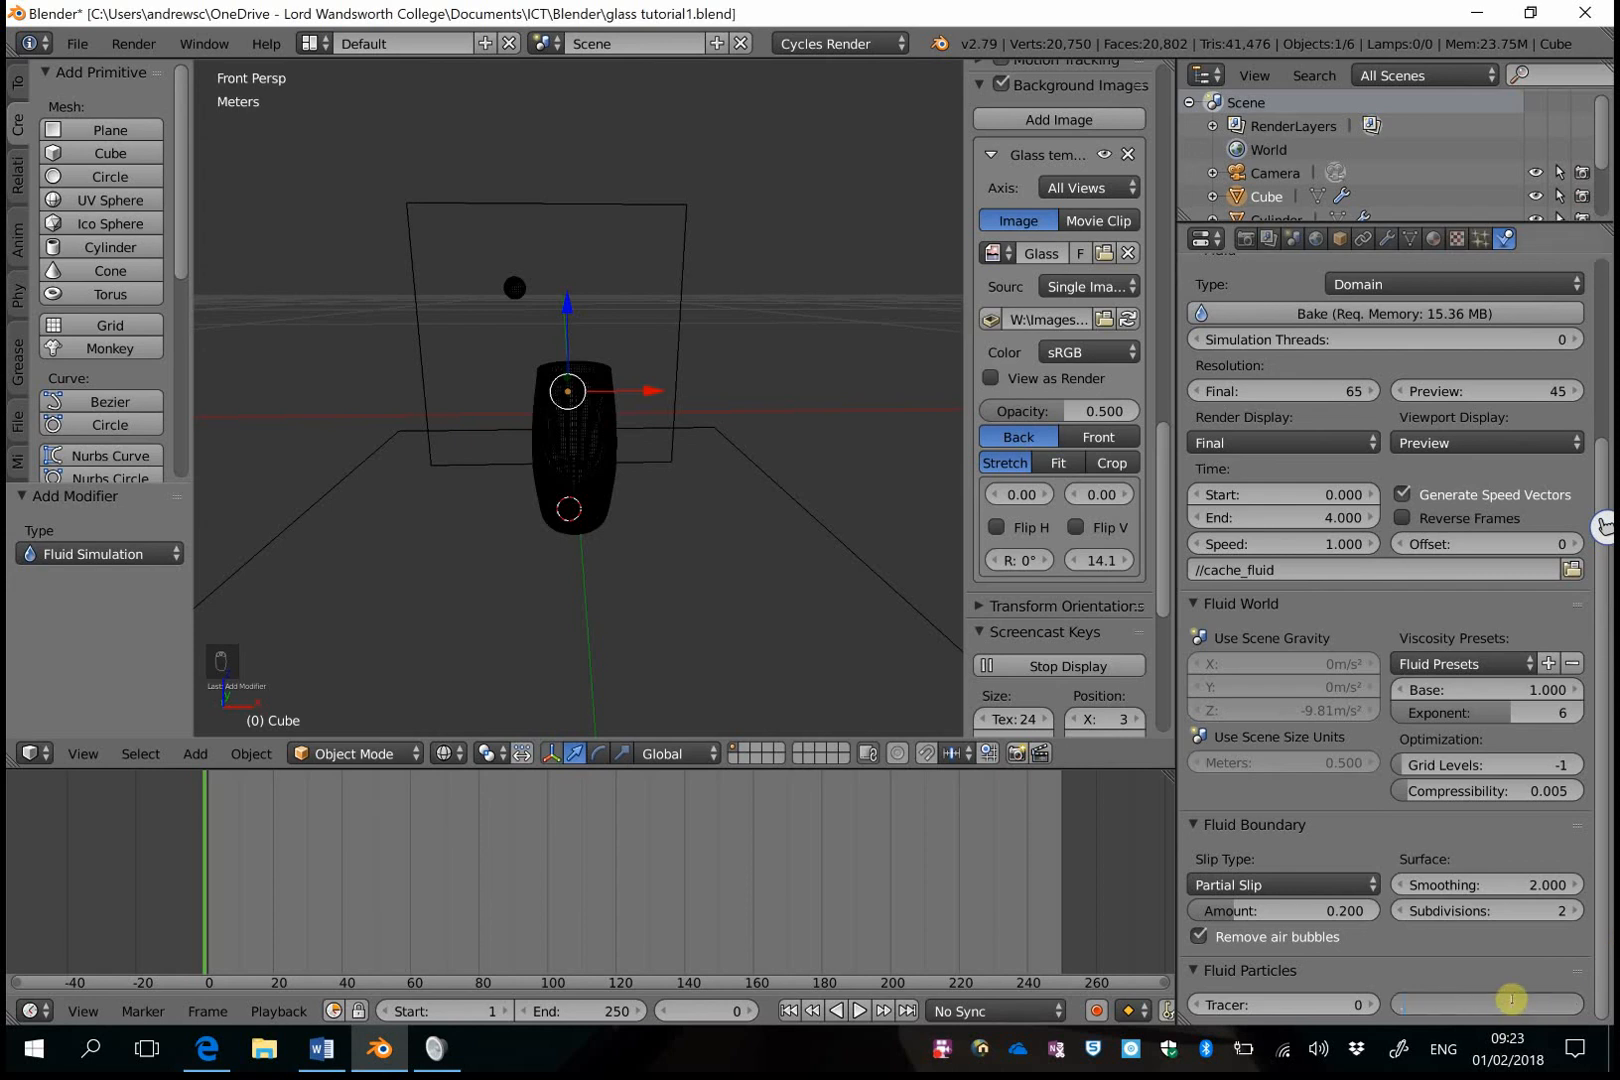
{"action": "type", "text": "0.1"}
{"action": "key", "text": "Return"}
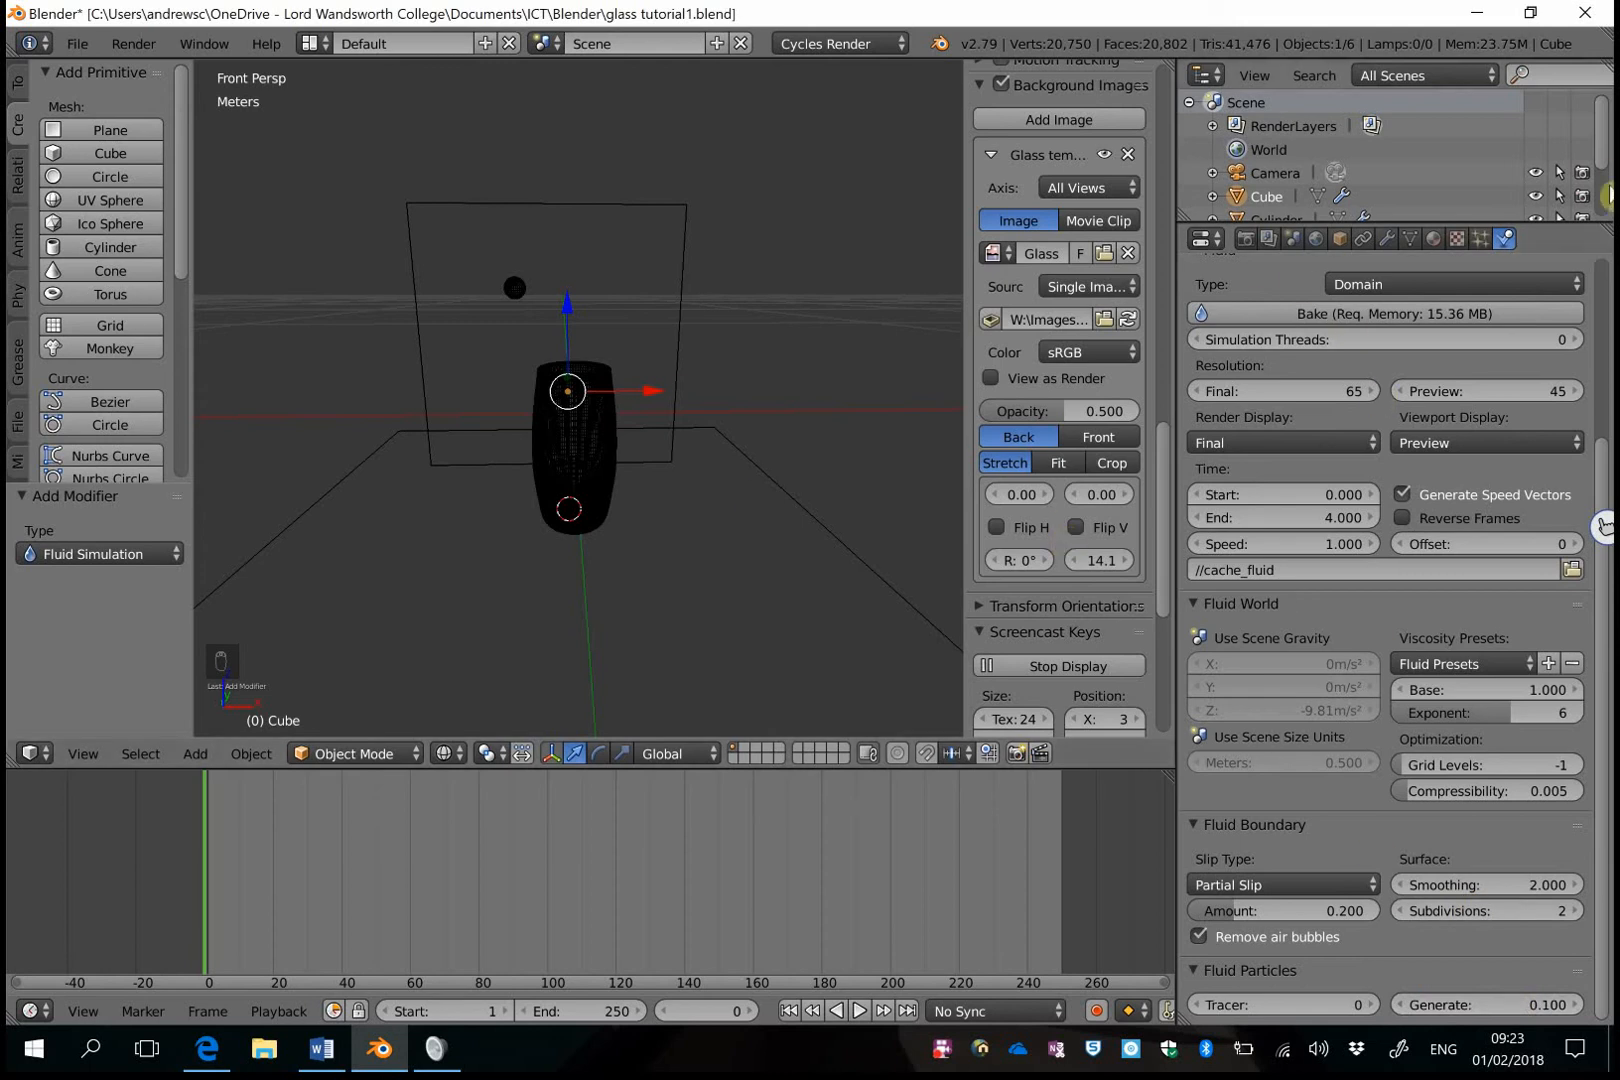
Enable fluid physics on the small sphere above the glass.
{"action": "scroll", "coordinate": [1600, 150], "scroll_direction": "down", "scroll_amount": 3}
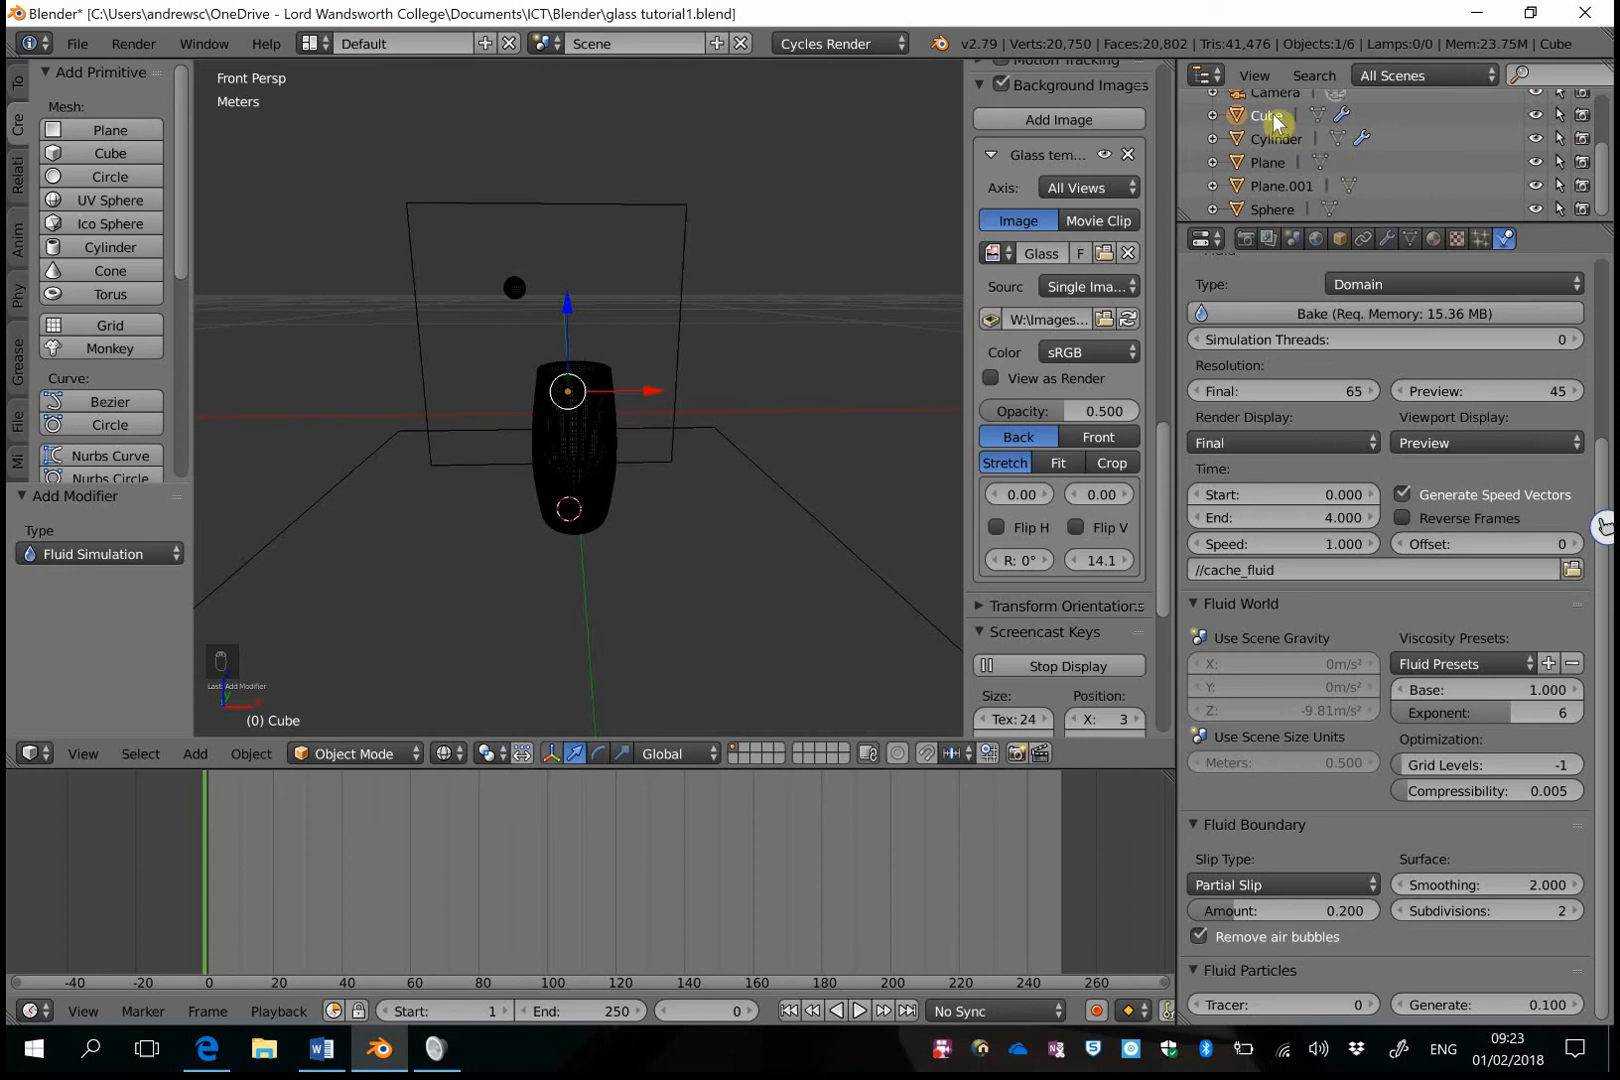
{"action": "key", "text": "alt+Tab"}
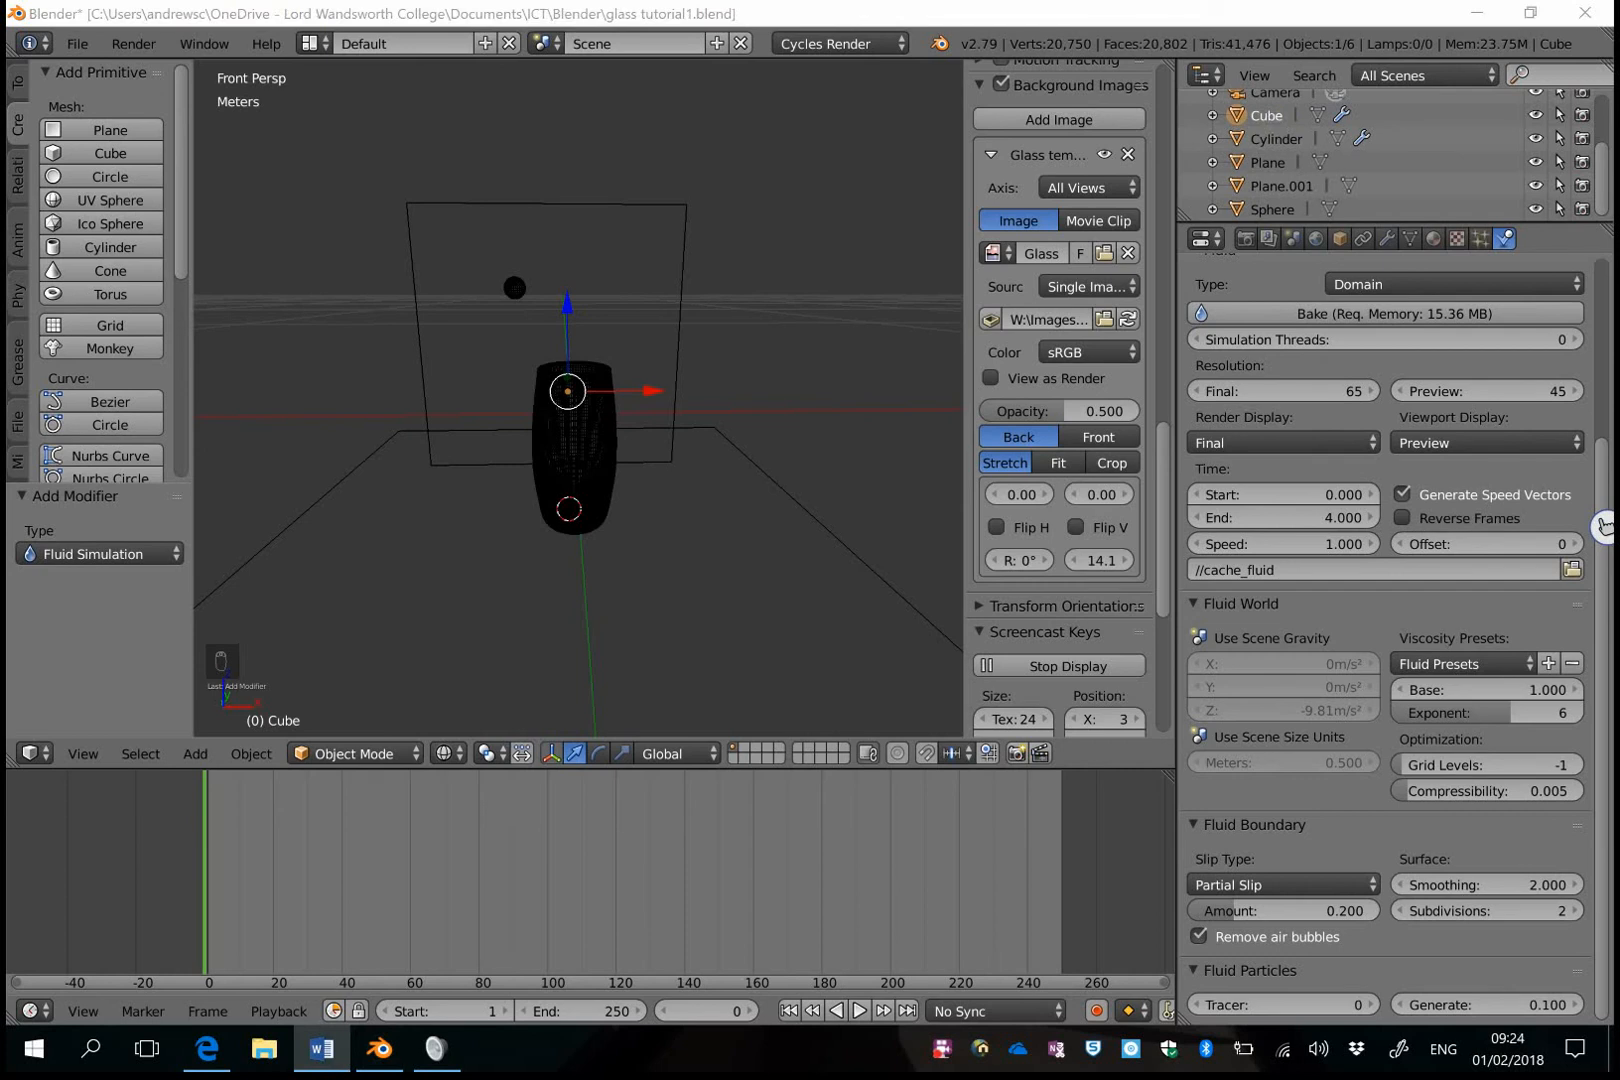
{"action": "right_click", "coordinate": [519, 293]}
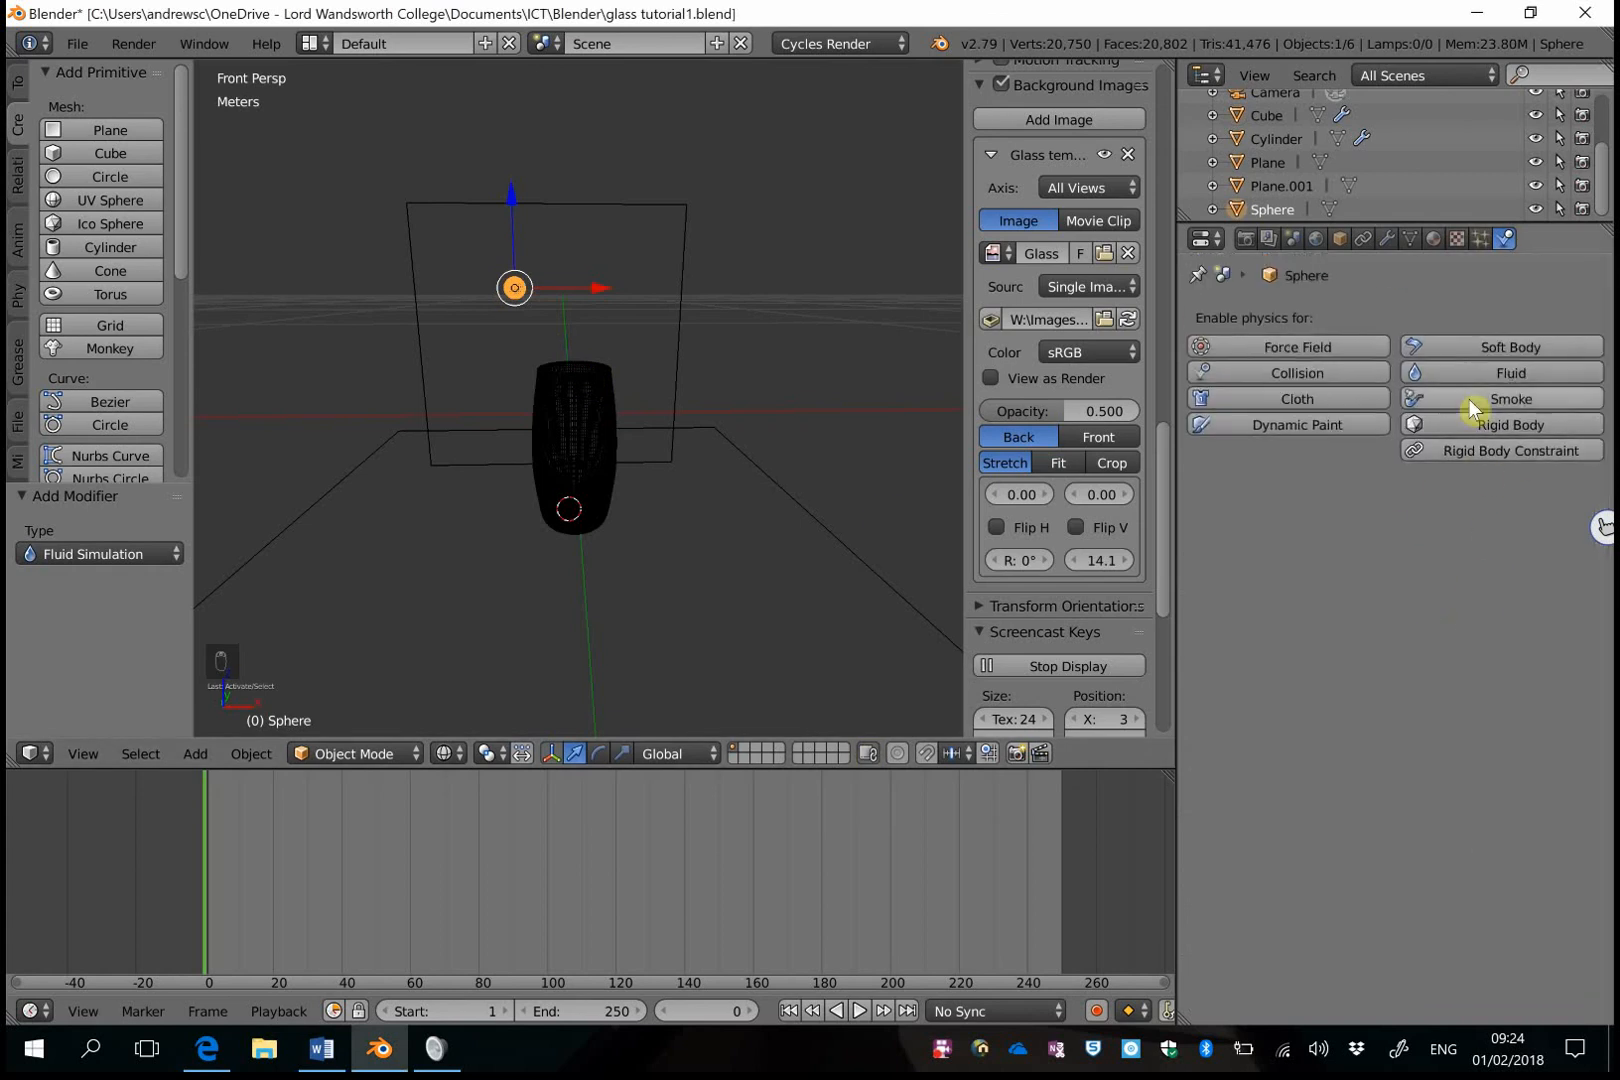
{"action": "left_click", "coordinate": [1488, 385]}
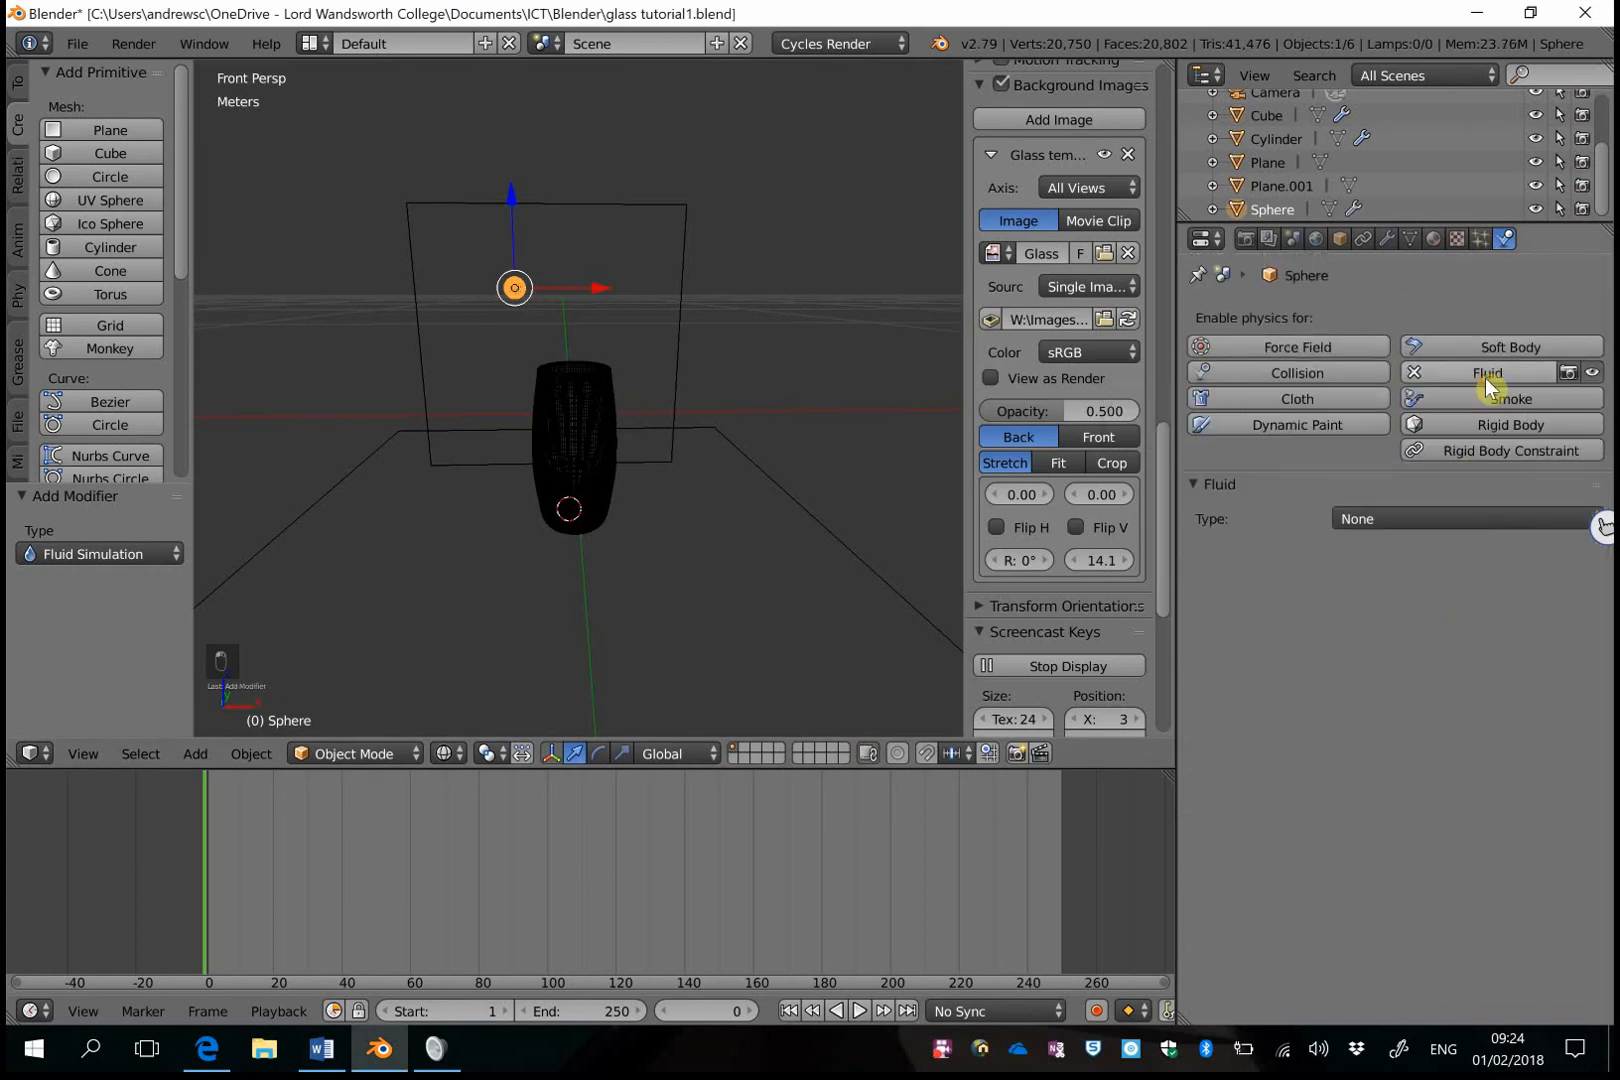
Set the sphere's fluid type to Inflow with an inflow velocity of 0.3 m/s along X.
{"action": "left_click", "coordinate": [1445, 520]}
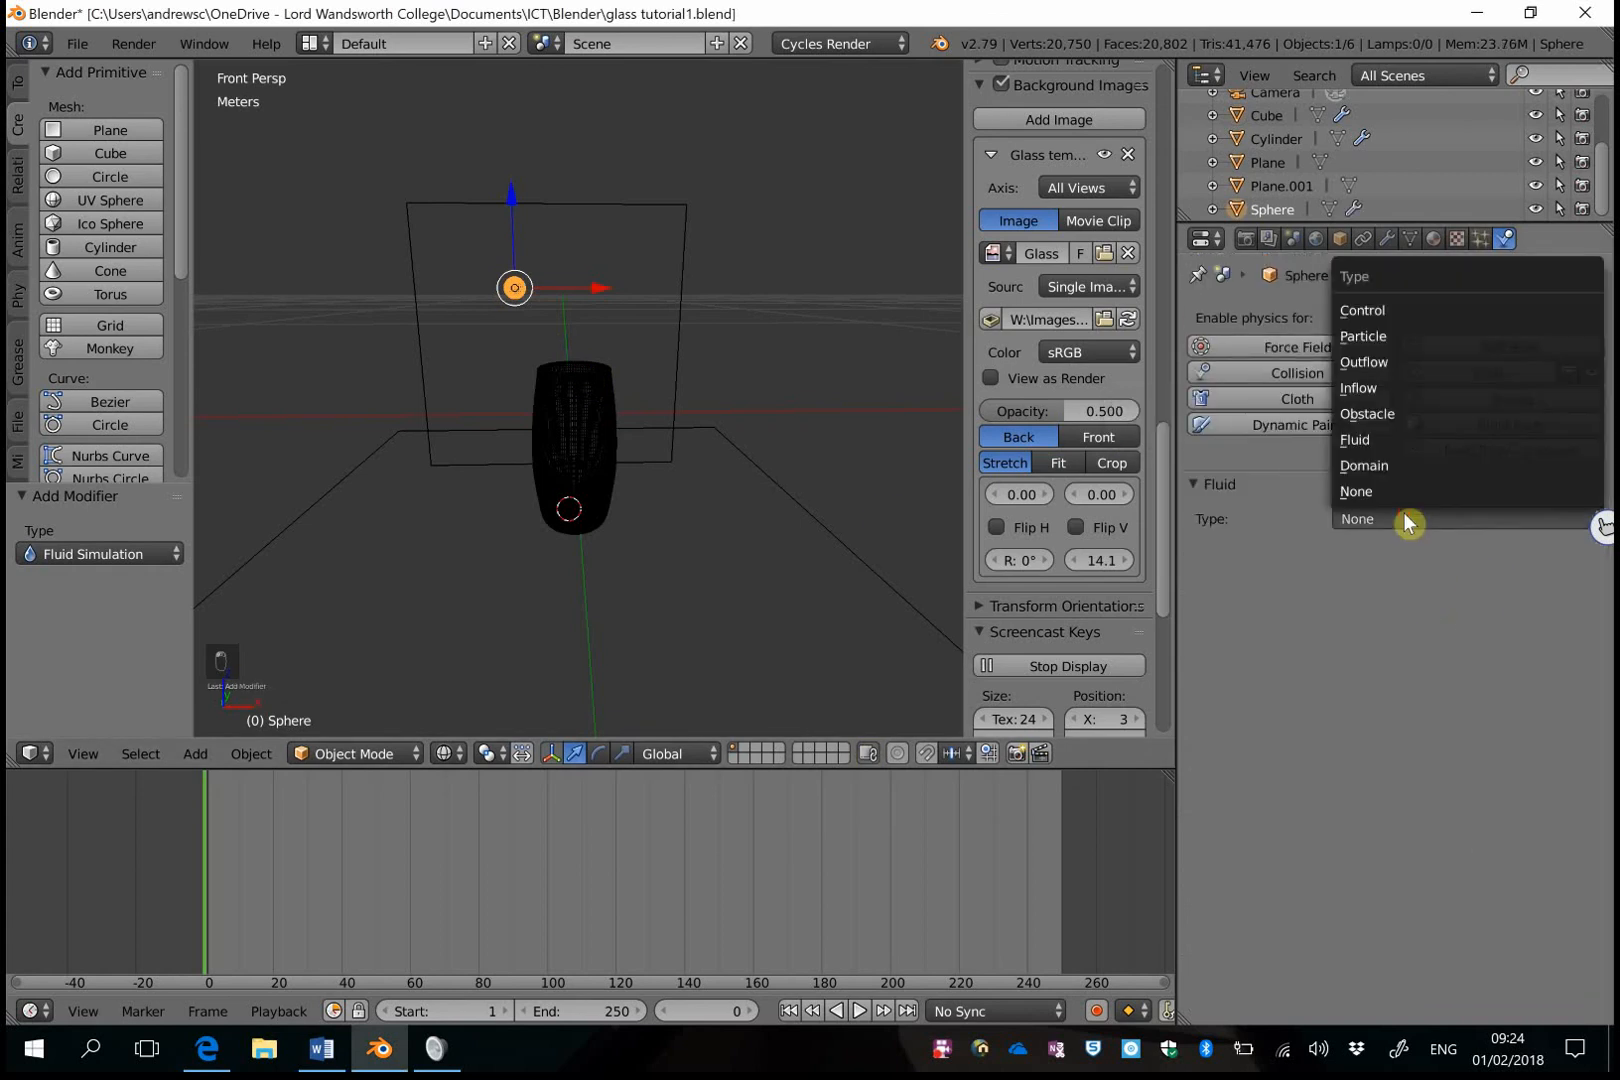
{"action": "left_click", "coordinate": [1399, 389]}
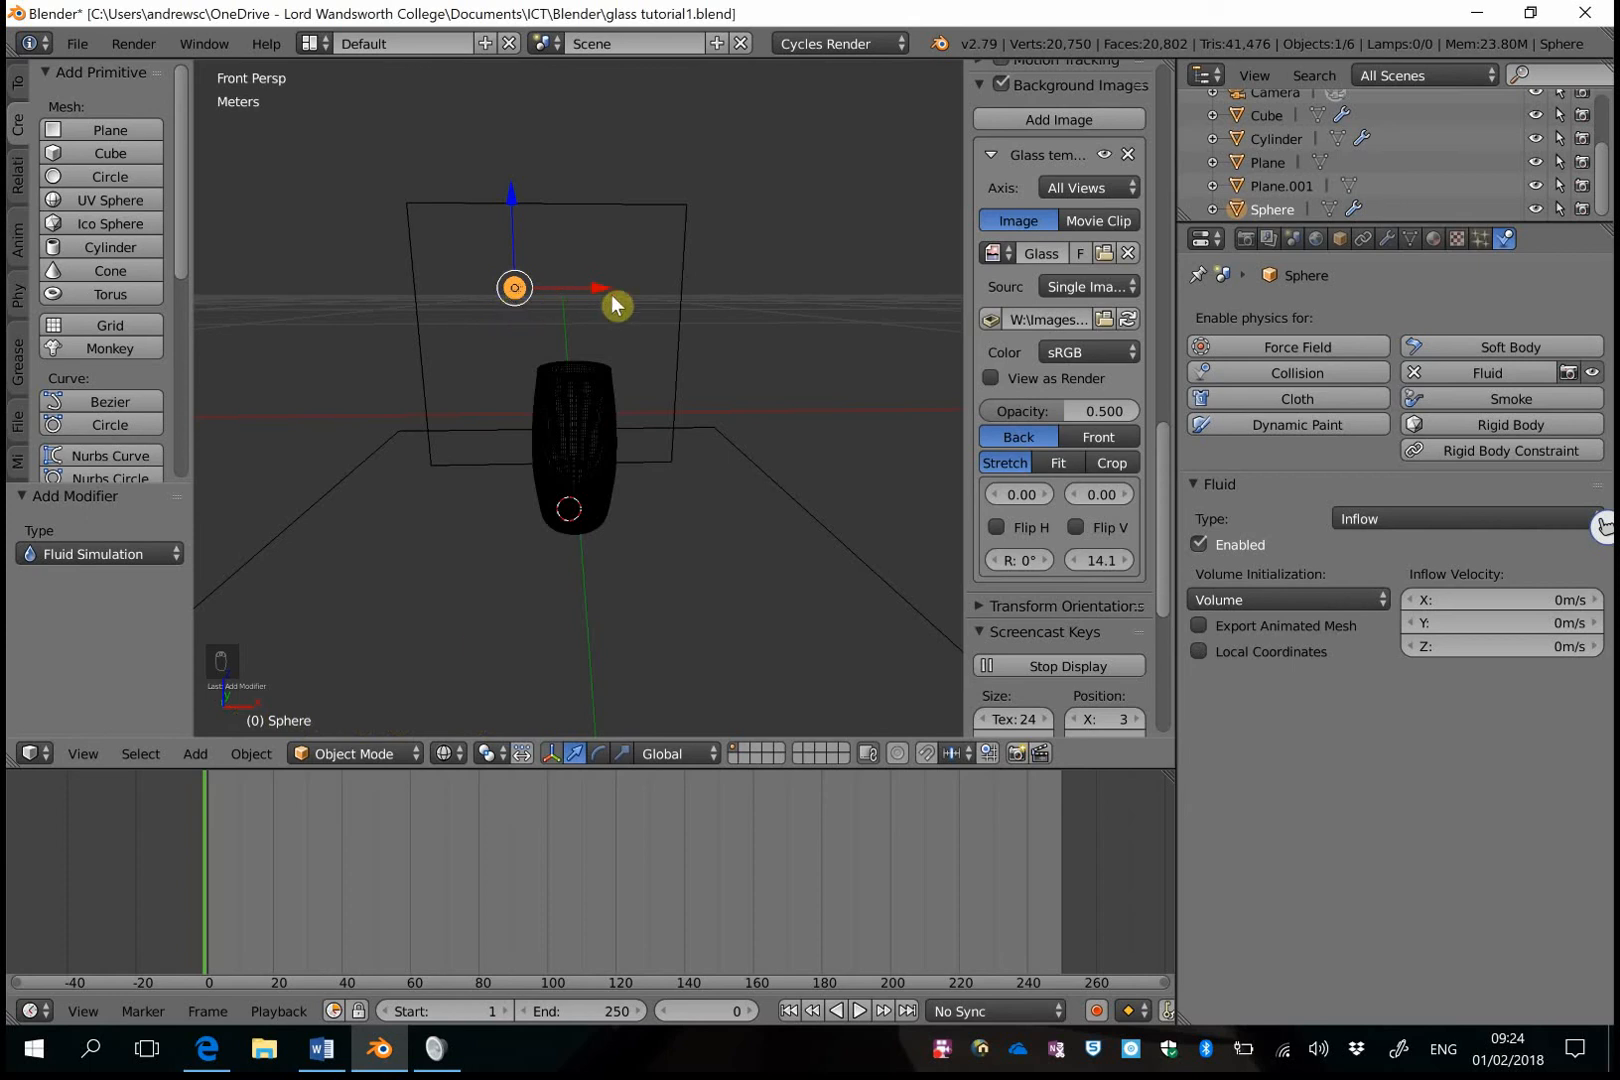
{"action": "left_click", "coordinate": [1546, 605]}
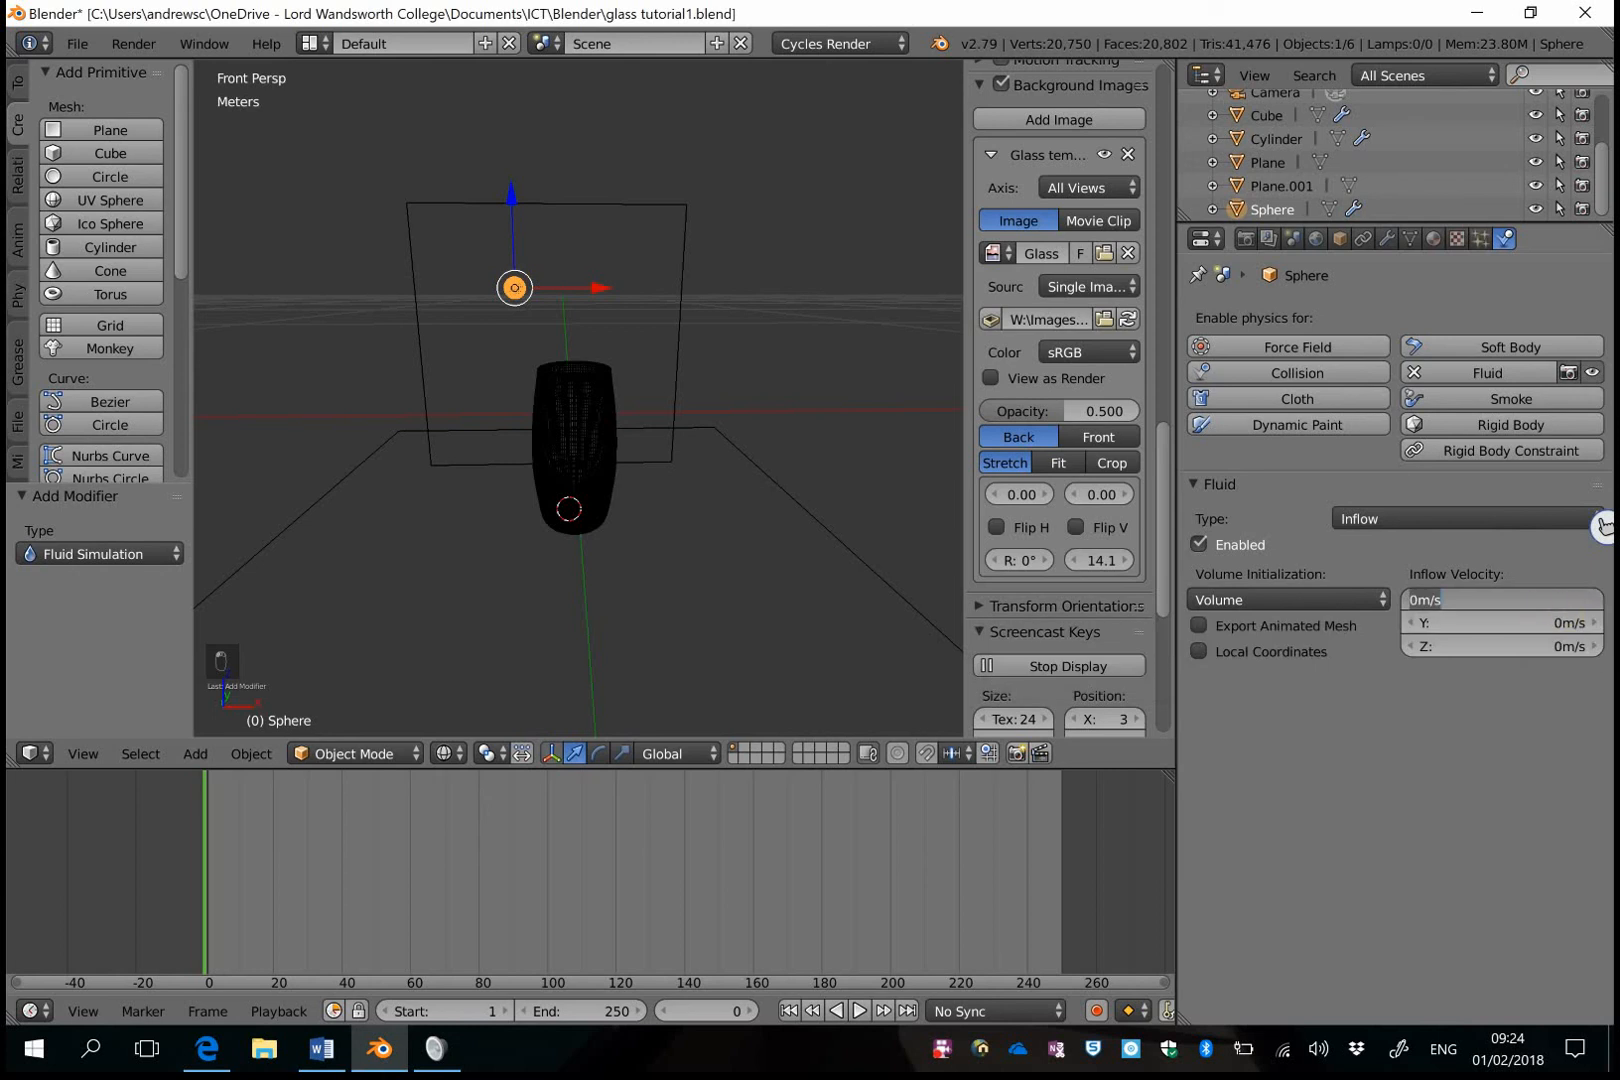
{"action": "key", "text": "Return"}
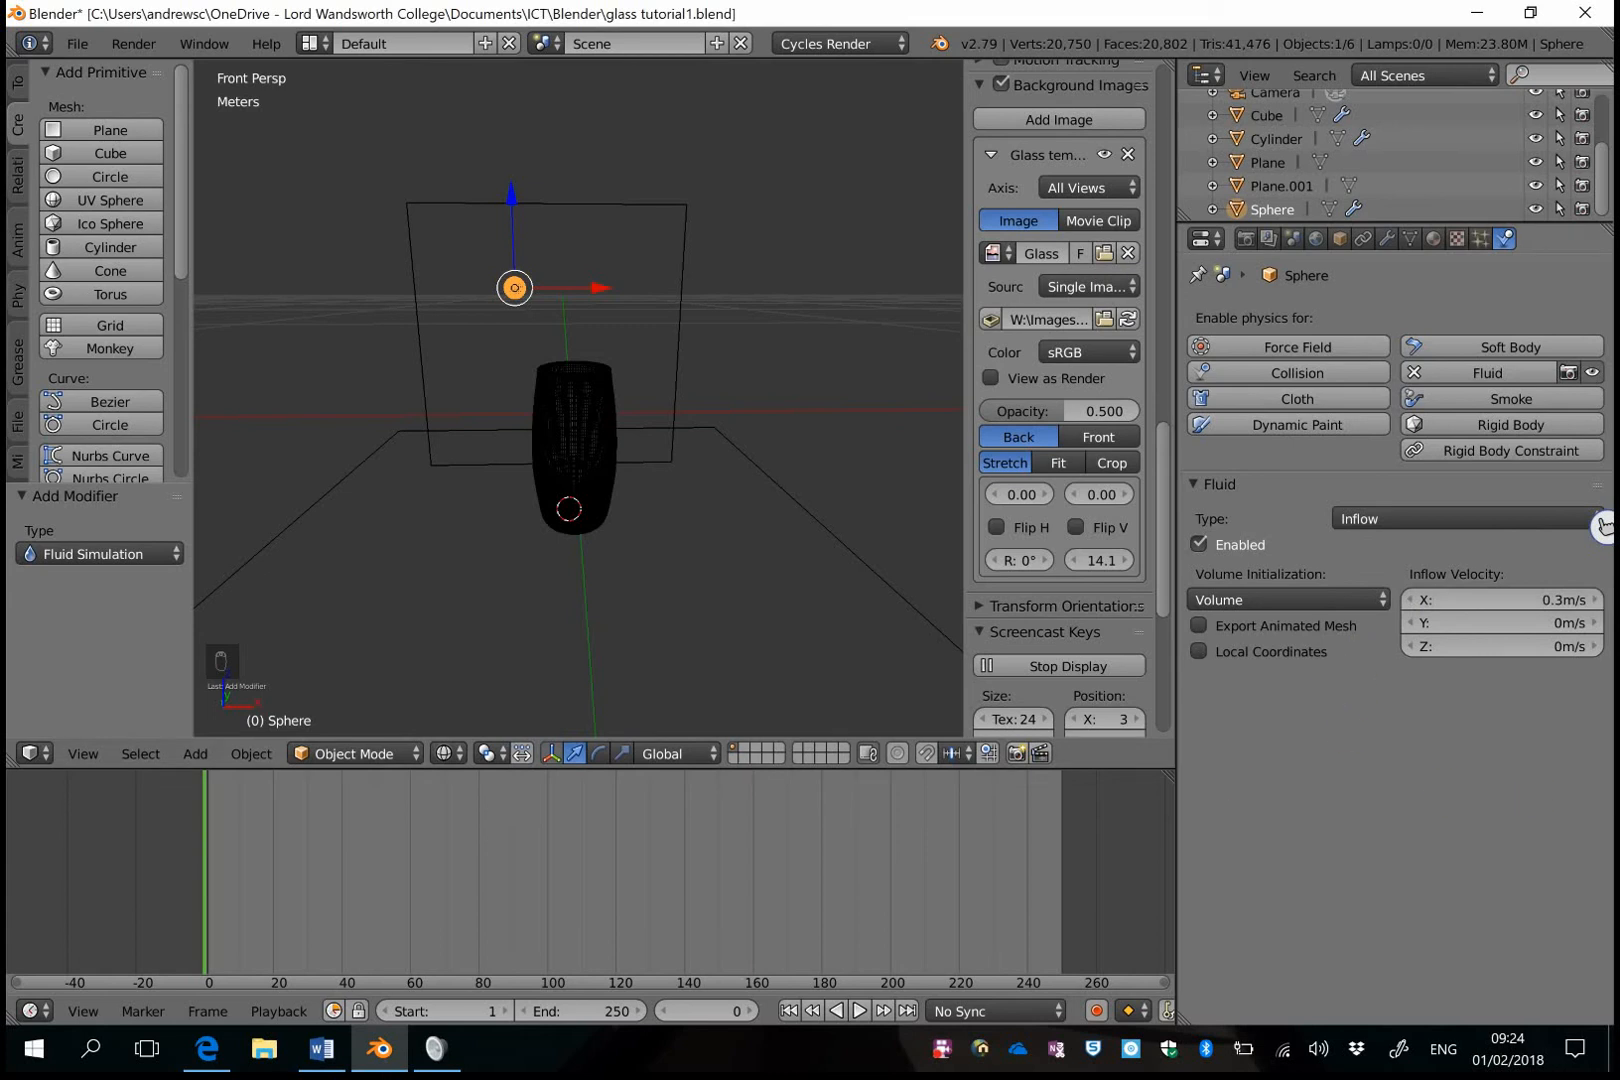
Enable fluid physics on the glass as an Obstacle with its volume initialization set to Shell.
{"action": "right_click", "coordinate": [611, 408]}
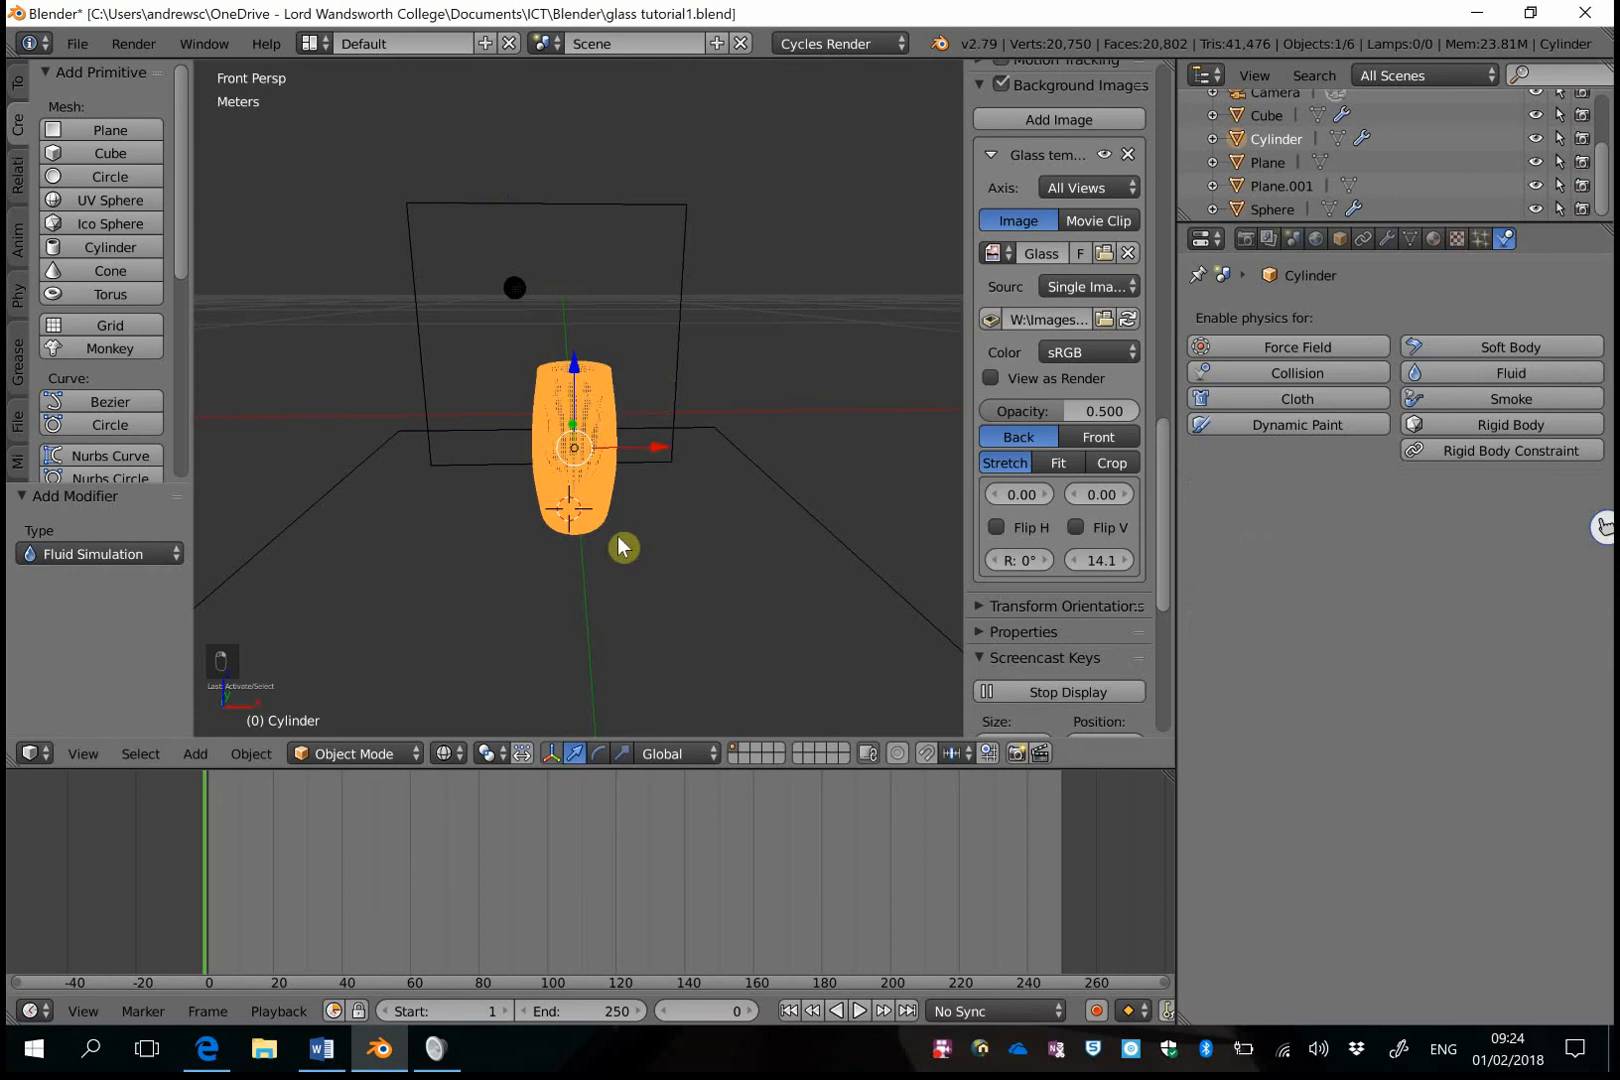
{"action": "left_click", "coordinate": [1502, 377]}
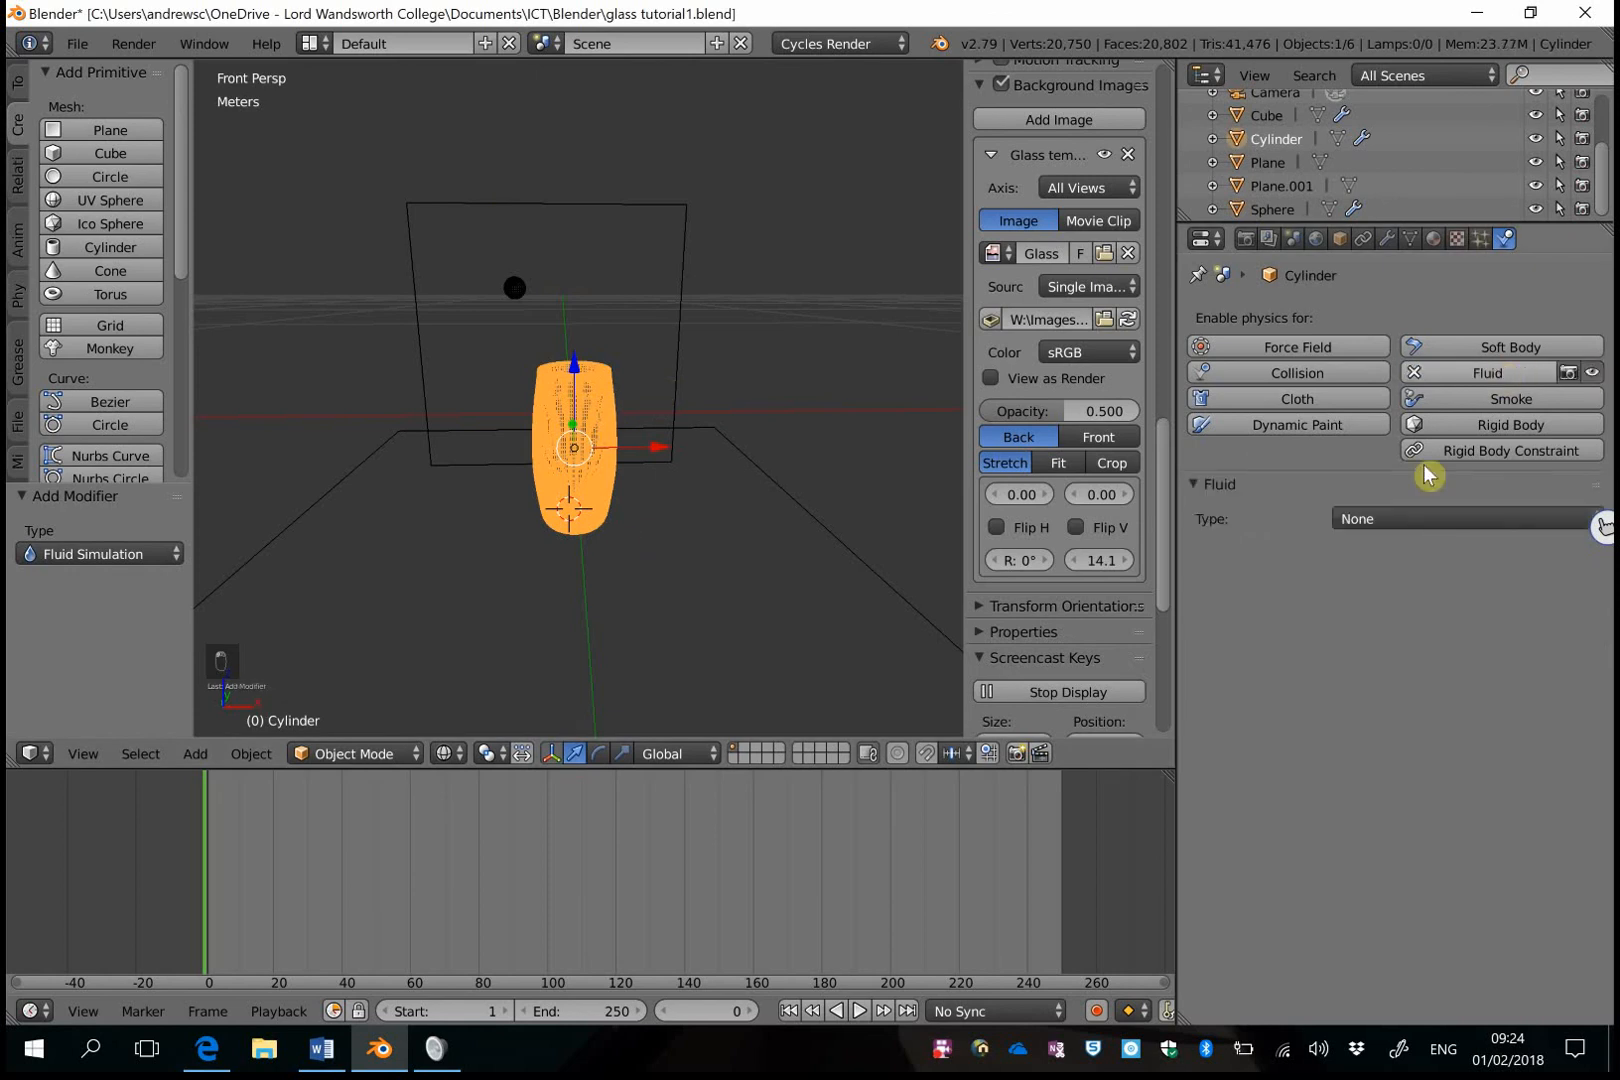
{"action": "left_click", "coordinate": [1380, 519]}
{"action": "left_click", "coordinate": [1413, 430]}
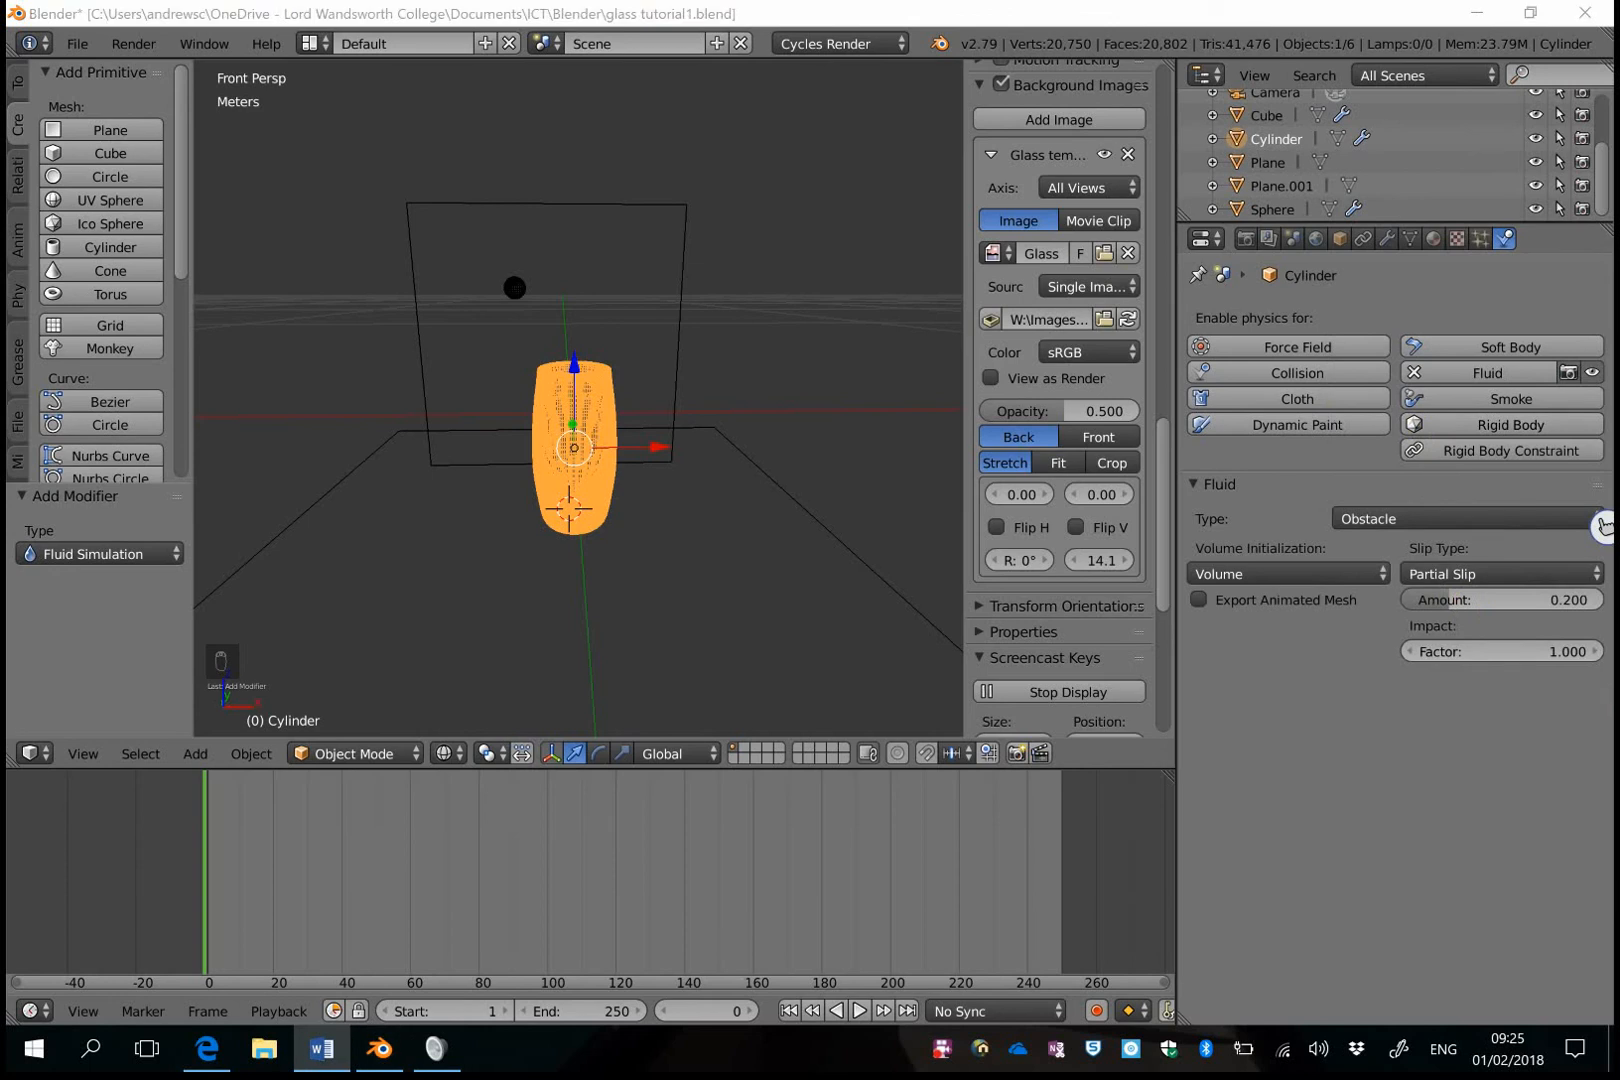
{"action": "left_click", "coordinate": [1220, 573]}
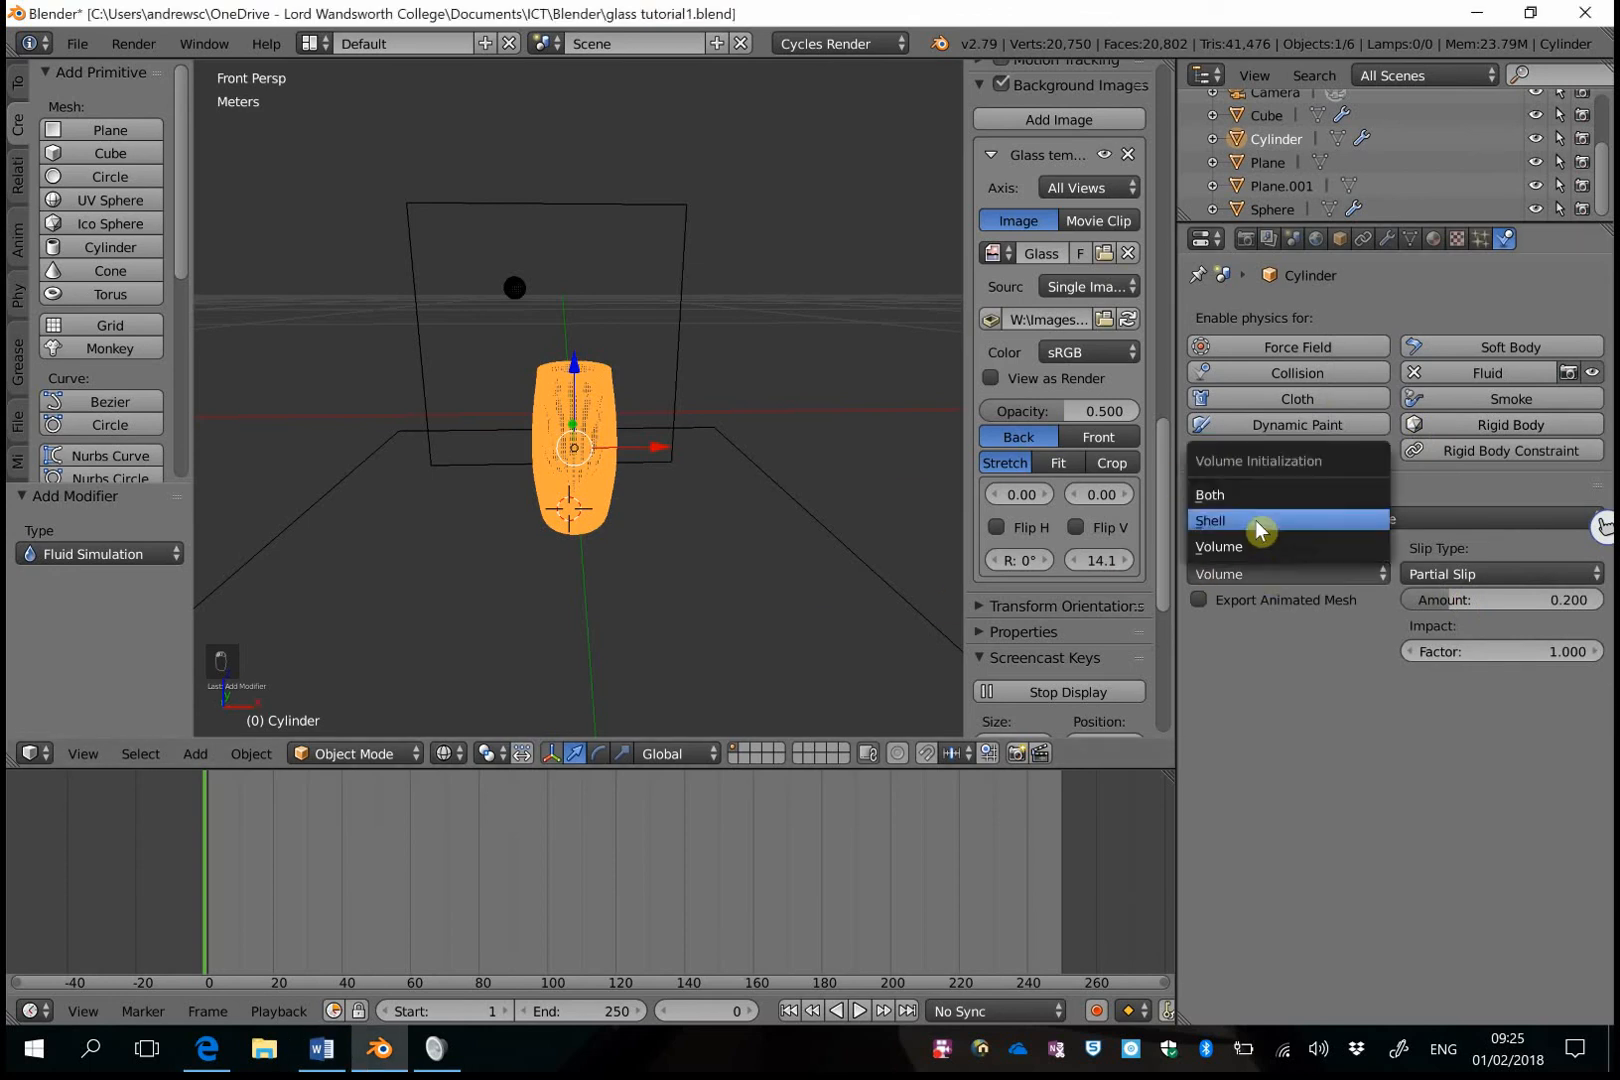
{"action": "left_click", "coordinate": [1258, 521]}
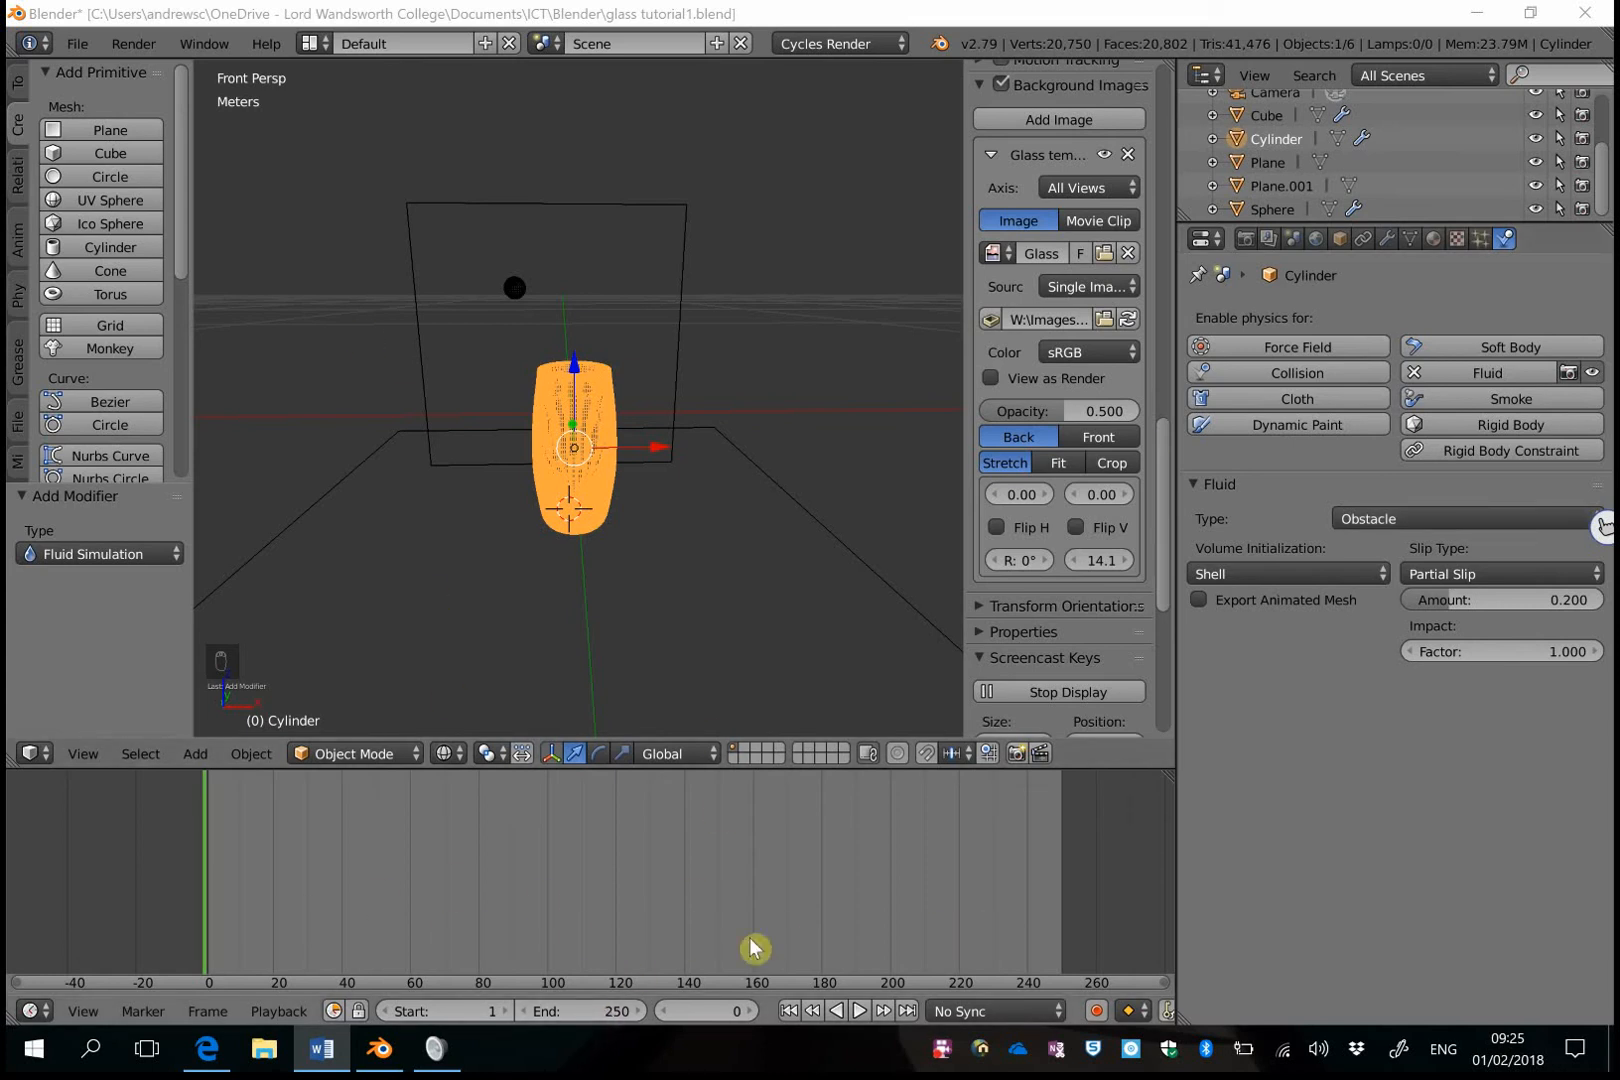
Set the animation's end frame to 20.
{"action": "left_click", "coordinate": [615, 1011]}
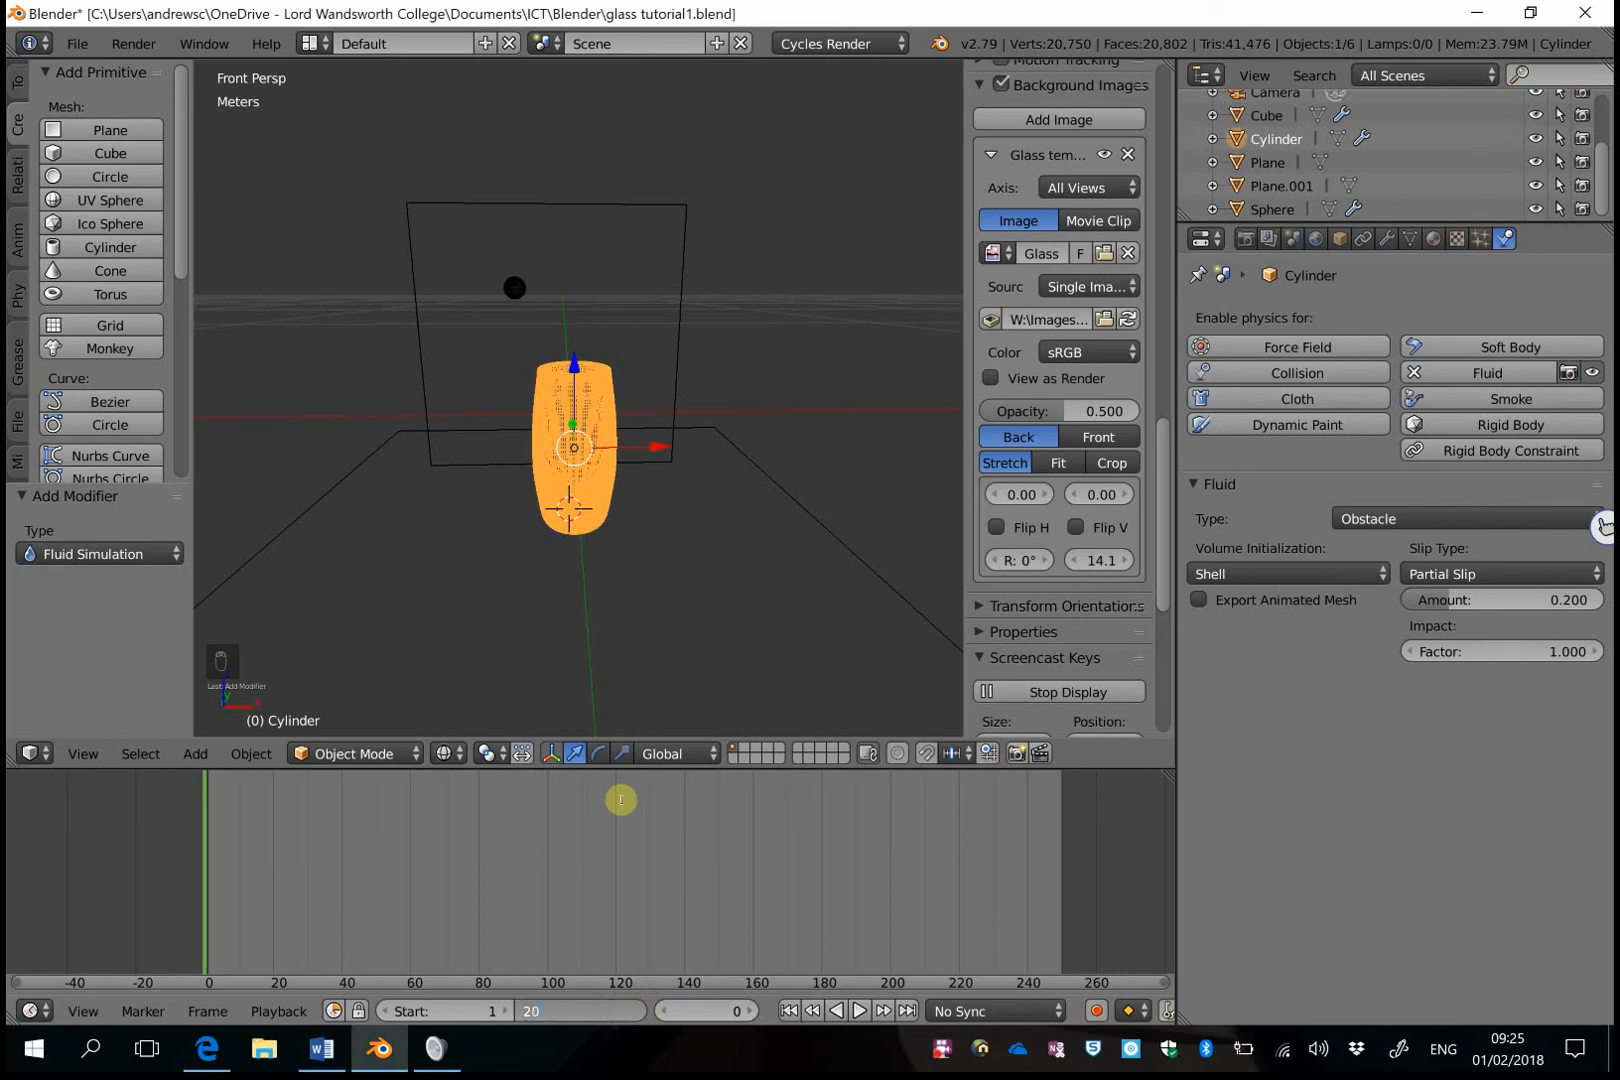
{"action": "type", "text": "20"}
{"action": "key", "text": "Return"}
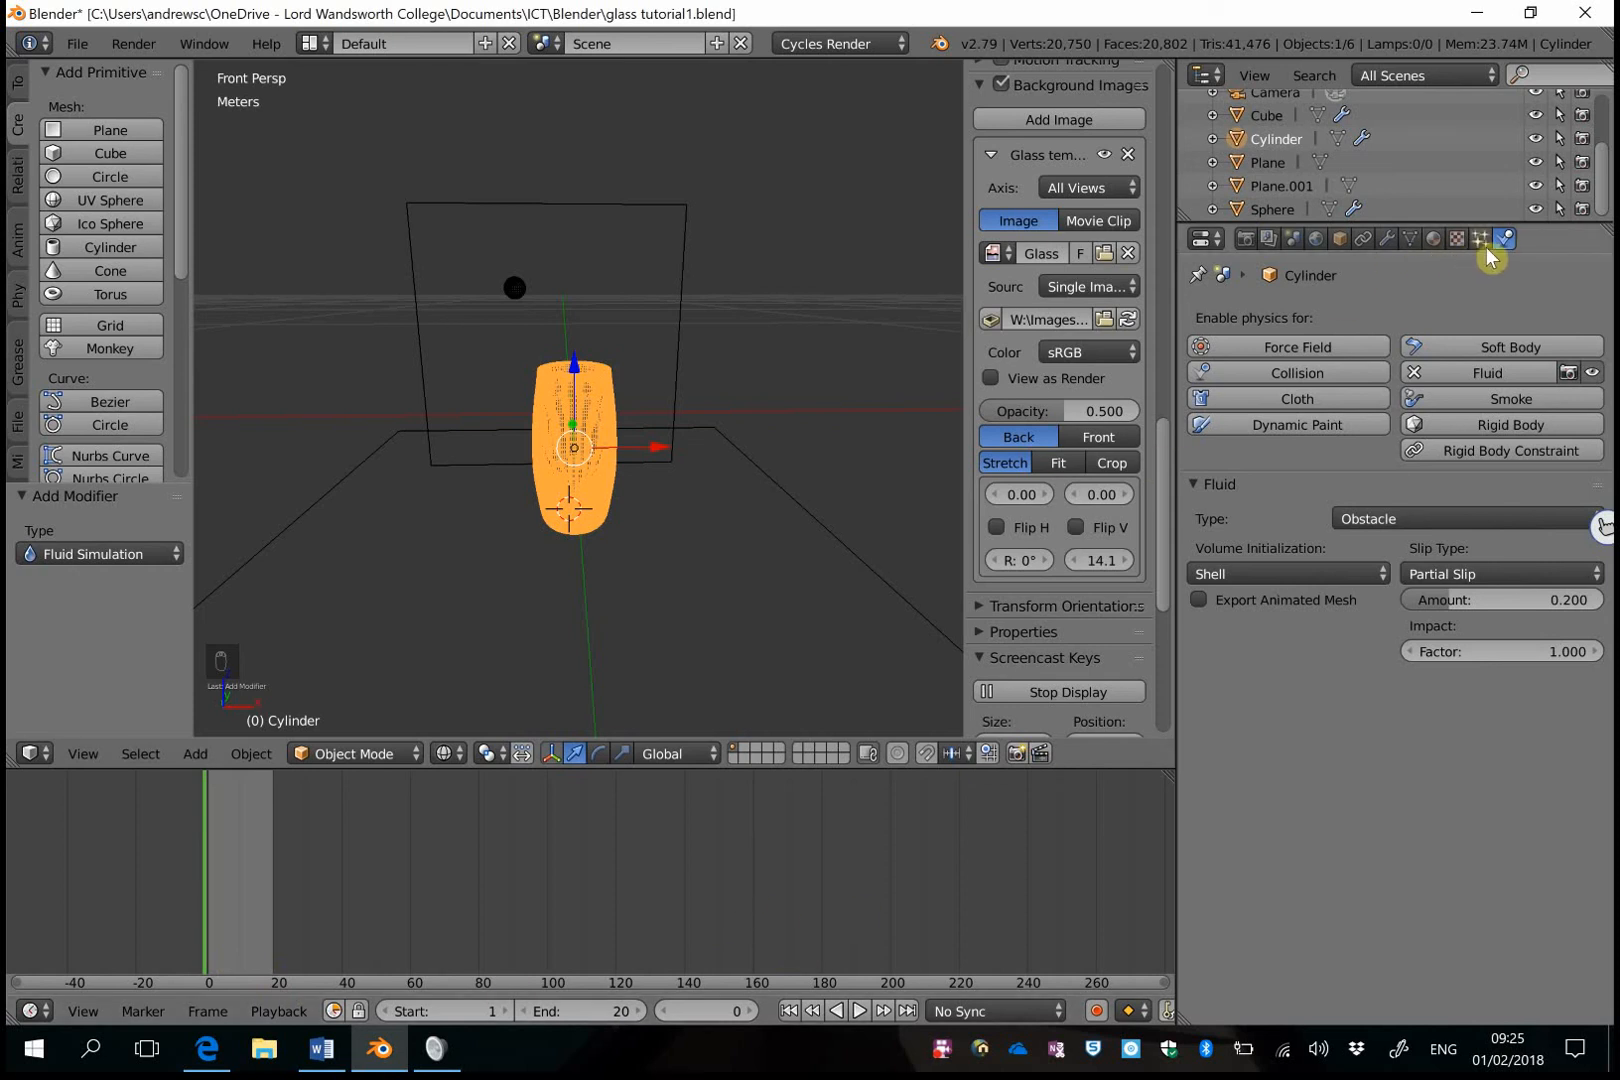
Bake the fluid simulation from the domain box.
{"action": "left_click", "coordinate": [1268, 118]}
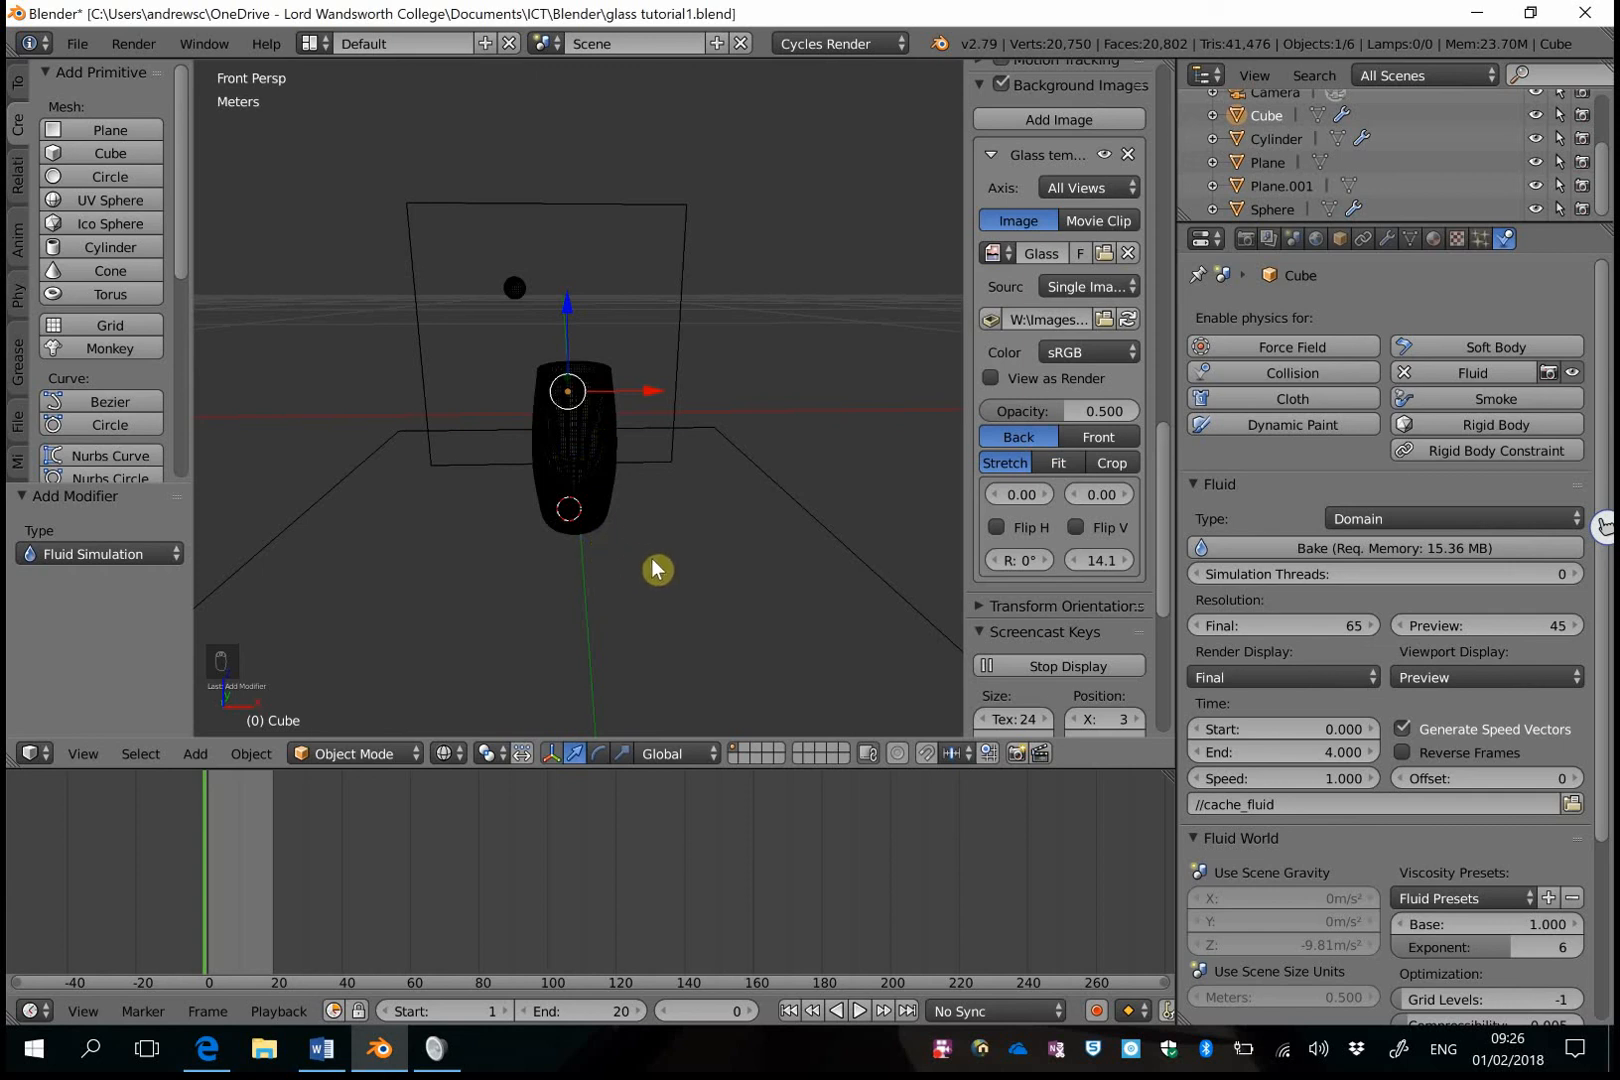
{"action": "left_click", "coordinate": [1410, 550]}
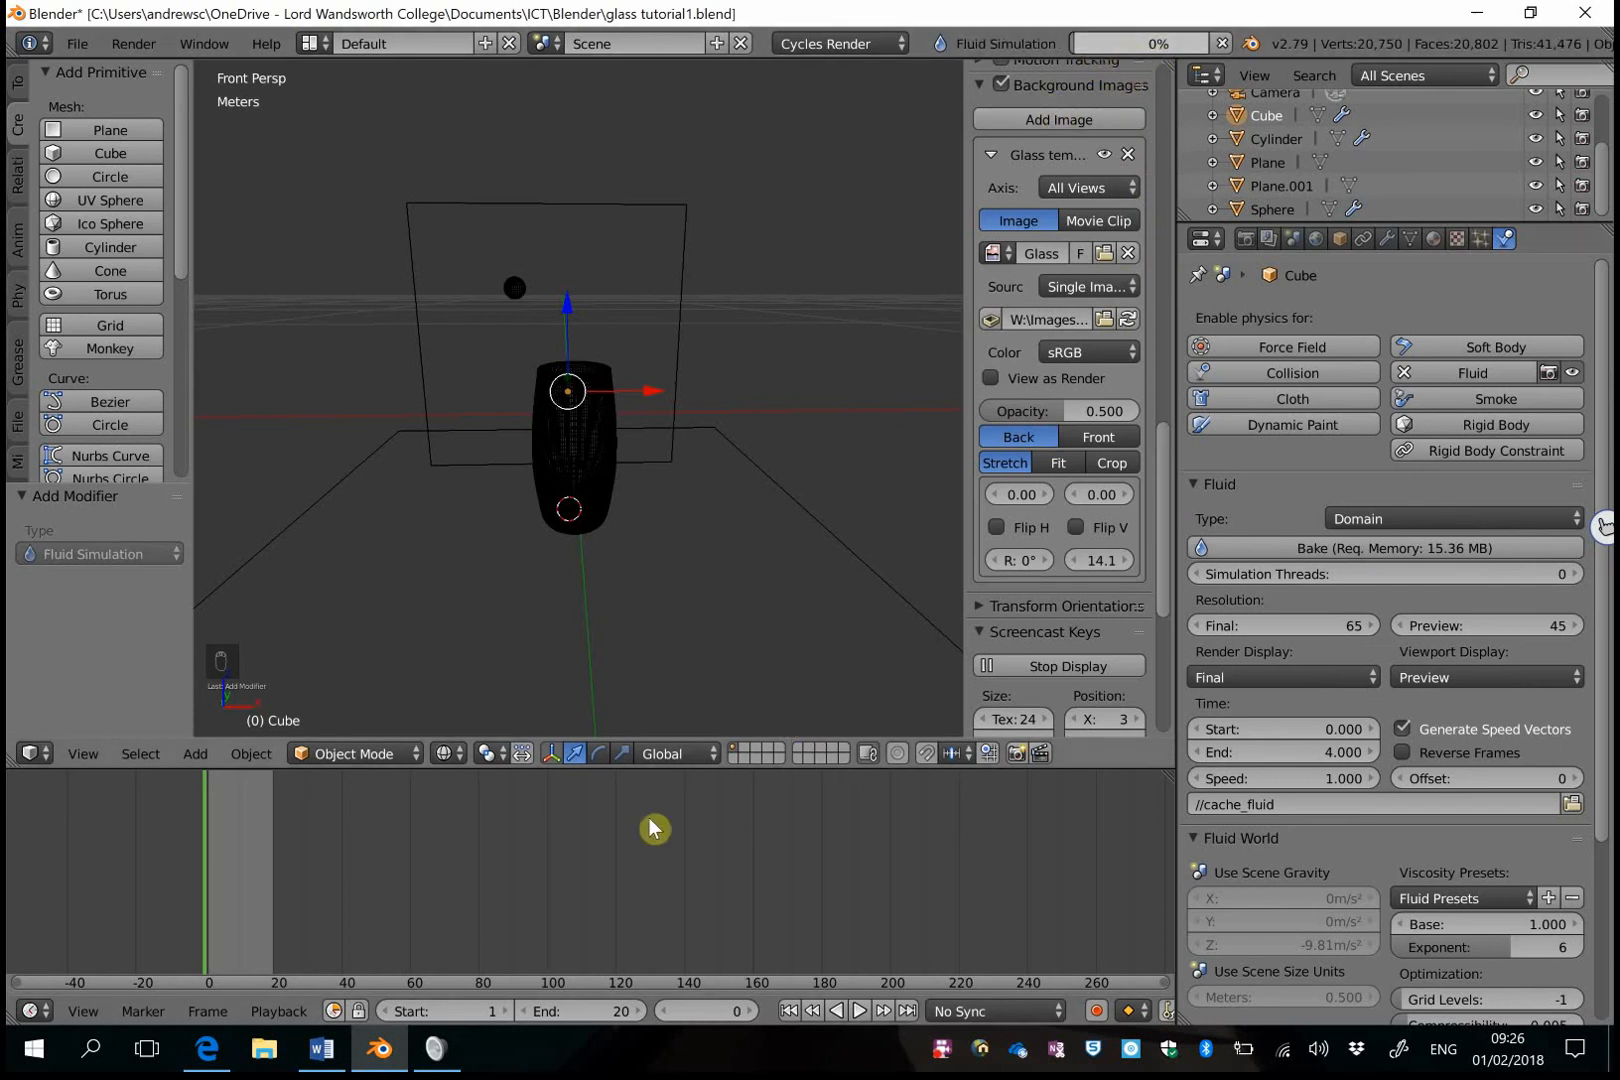
{"action": "right_click", "coordinate": [940, 1050]}
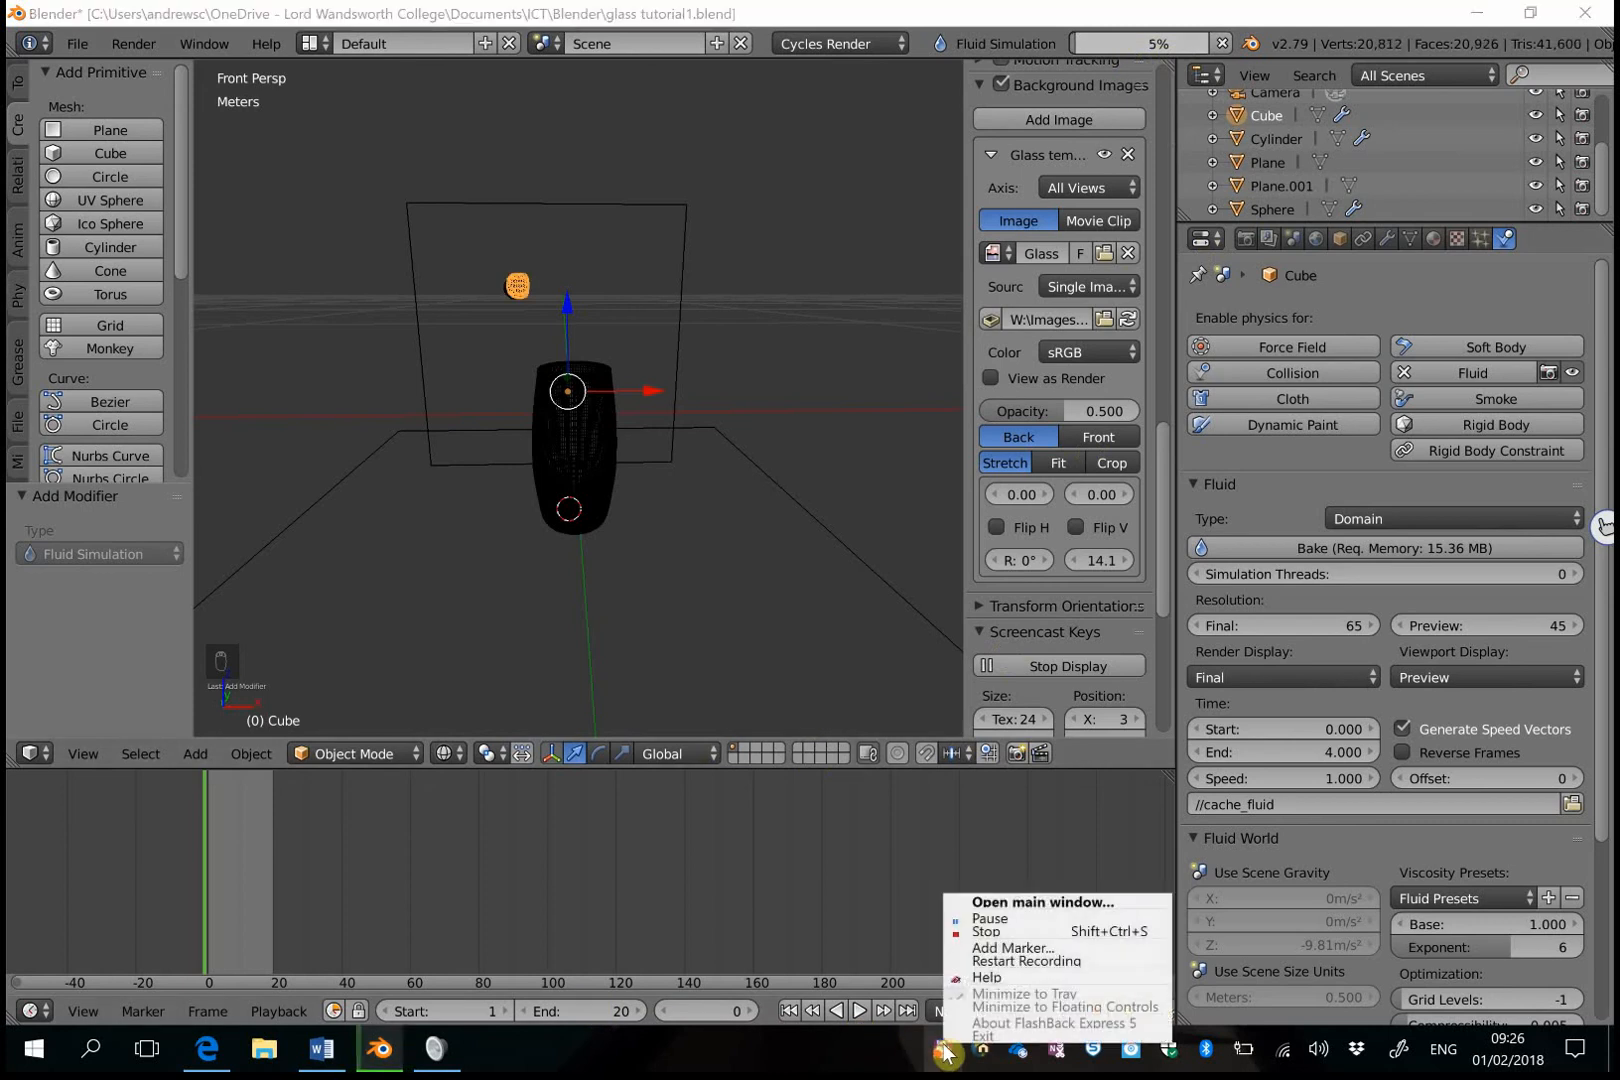
{"action": "left_click", "coordinate": [985, 918]}
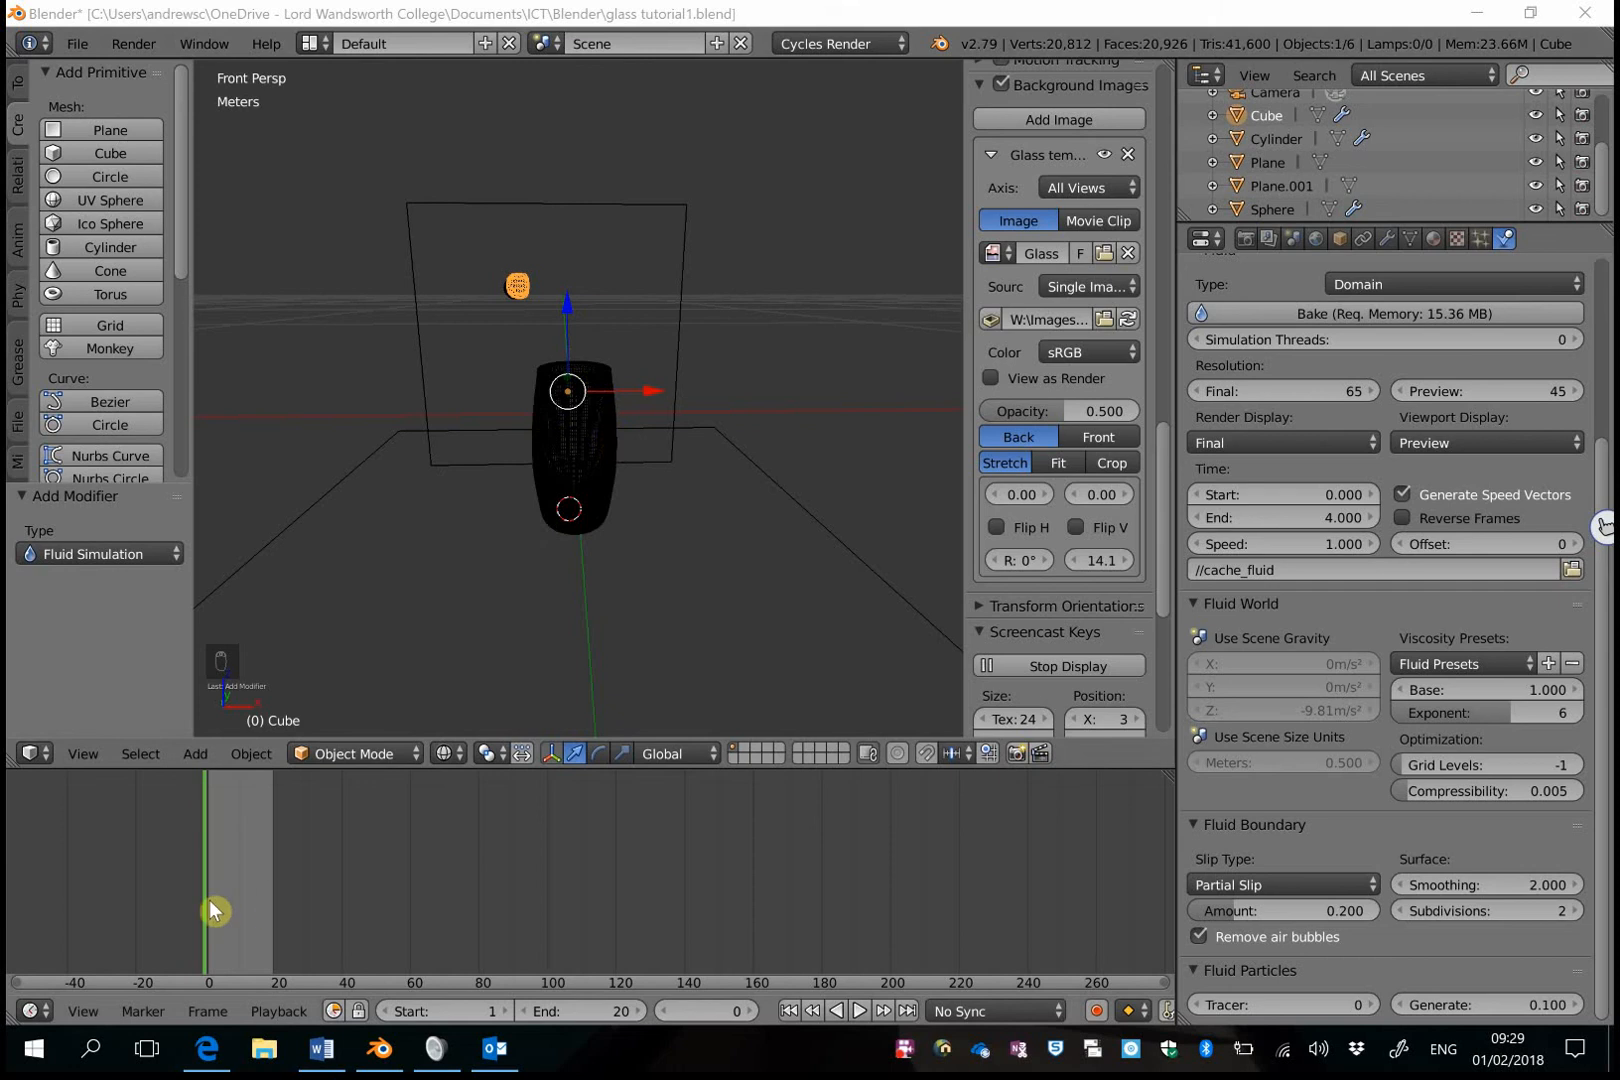
Play back the baked fluid animation and set the current frame to 13.
{"action": "key", "text": "alt+a"}
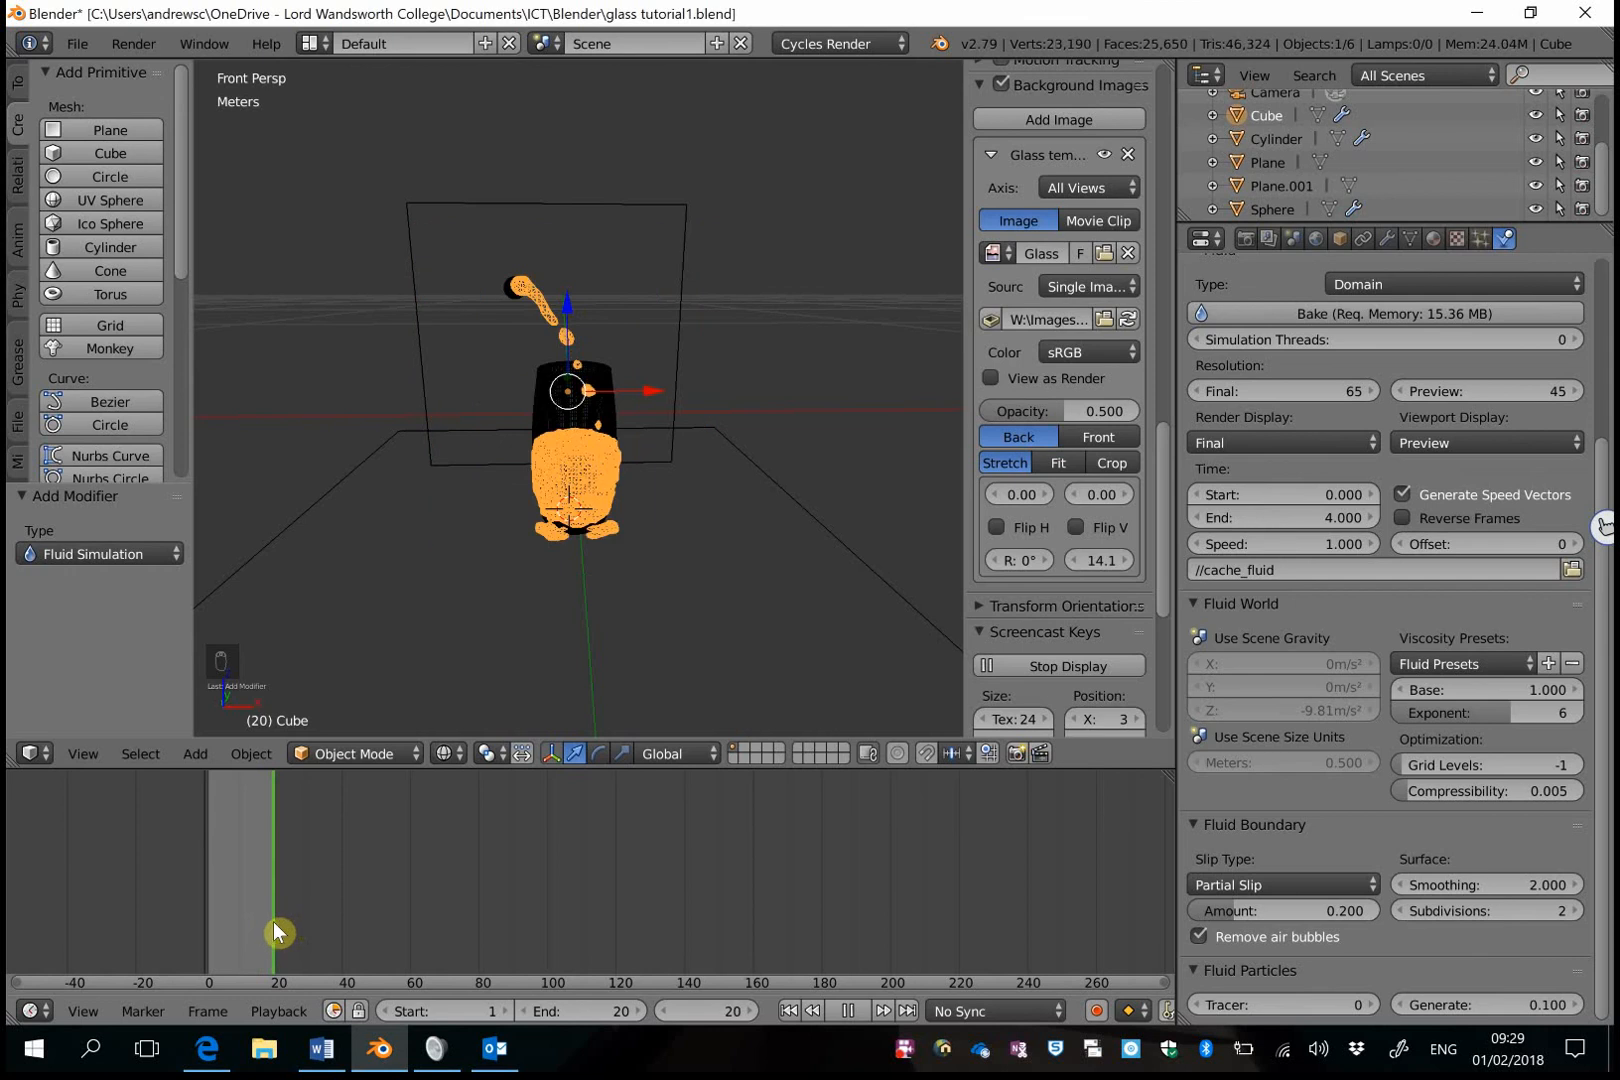
{"action": "key", "text": "alt+a"}
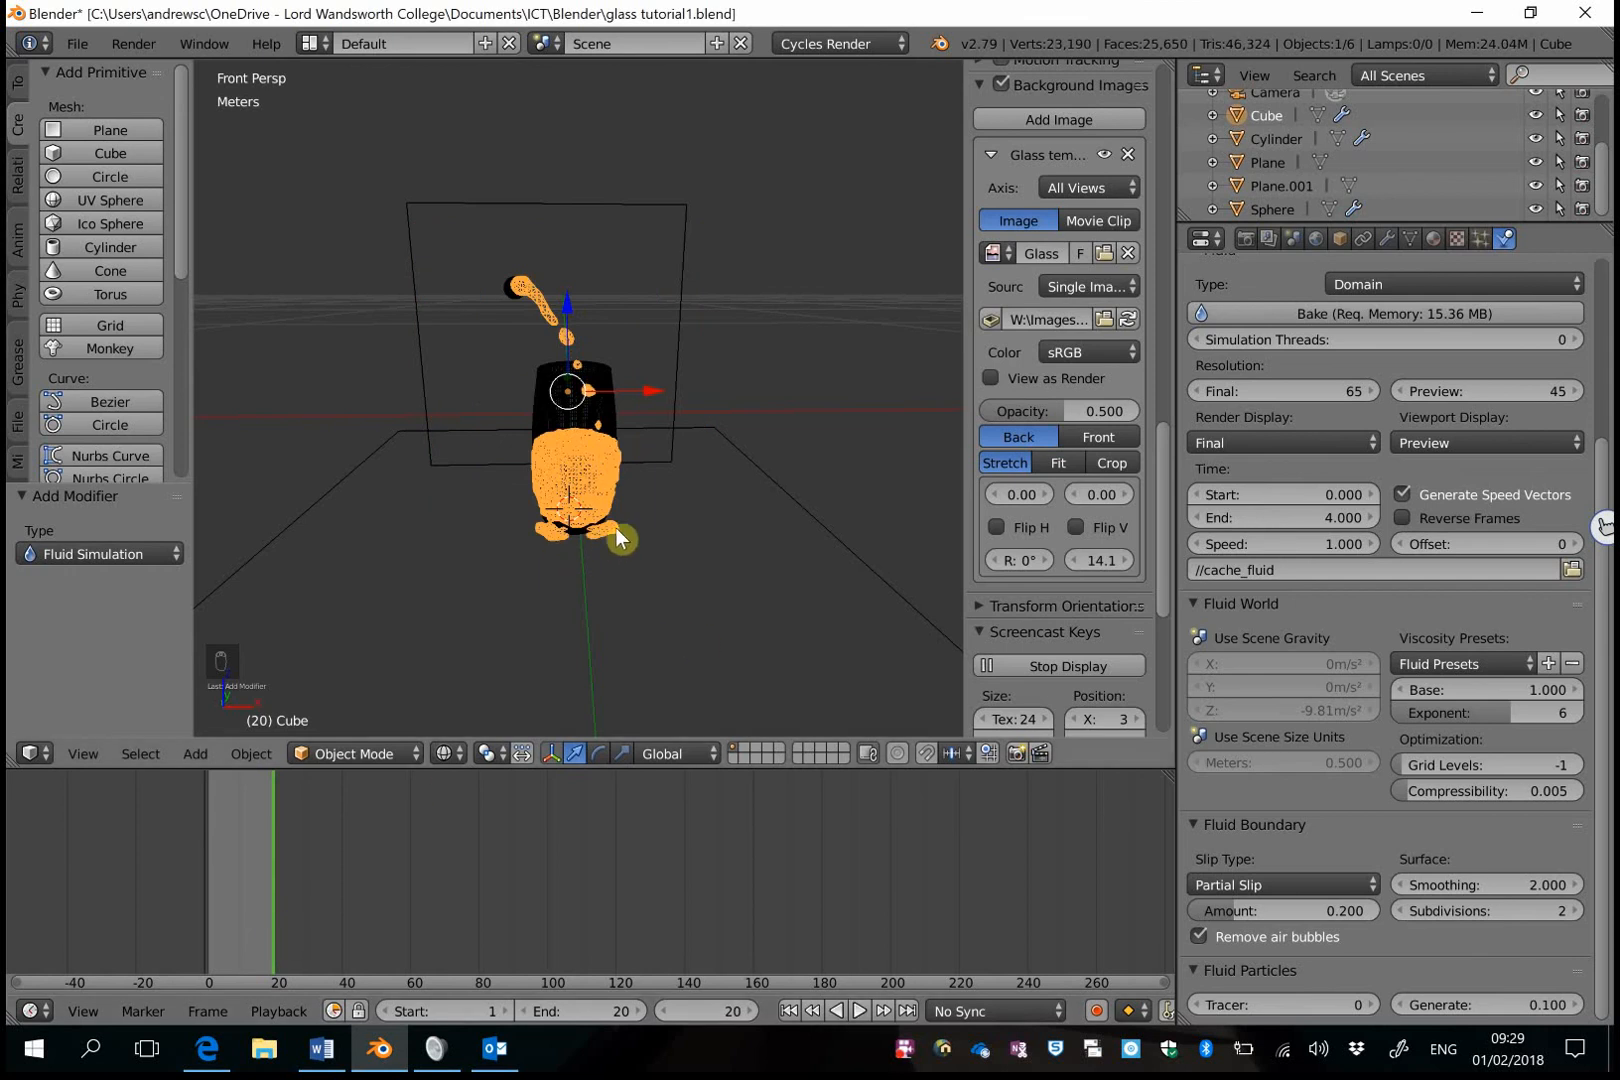
{"action": "left_click_drag", "start_coordinate": [271, 915], "coordinate": [248, 911]}
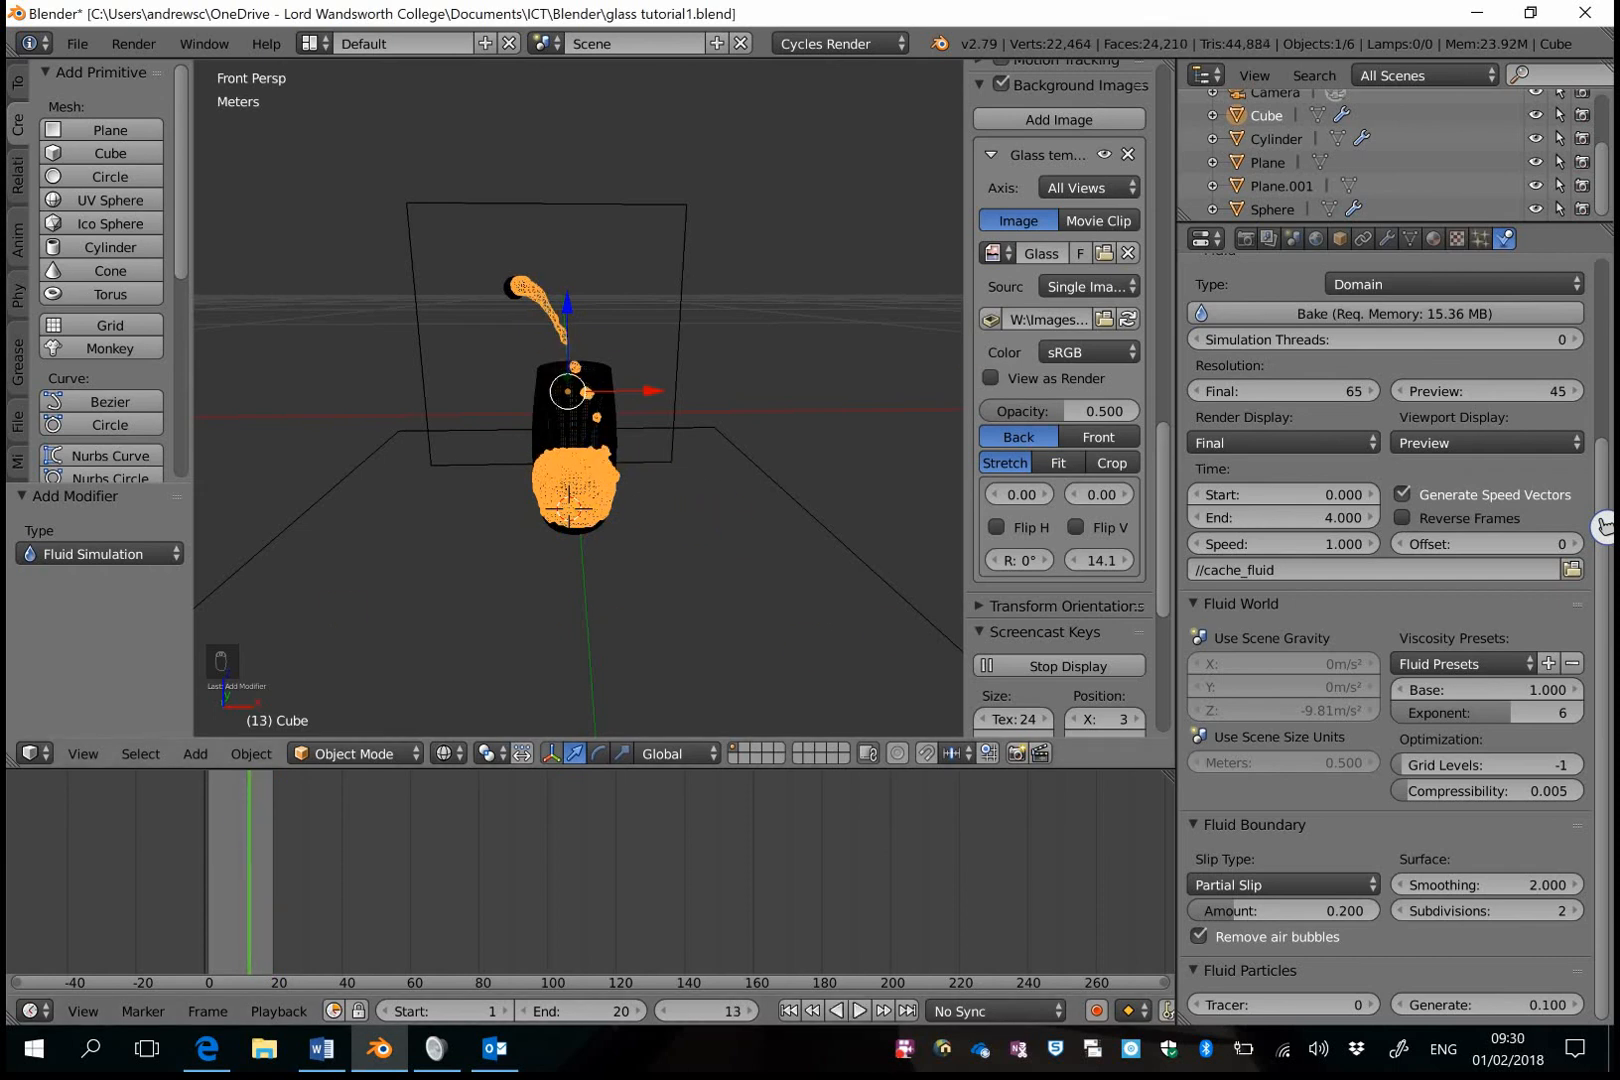
Add a new material to the fluid domain and set its surface shader to Principled BSDF.
{"action": "left_click", "coordinate": [321, 1048]}
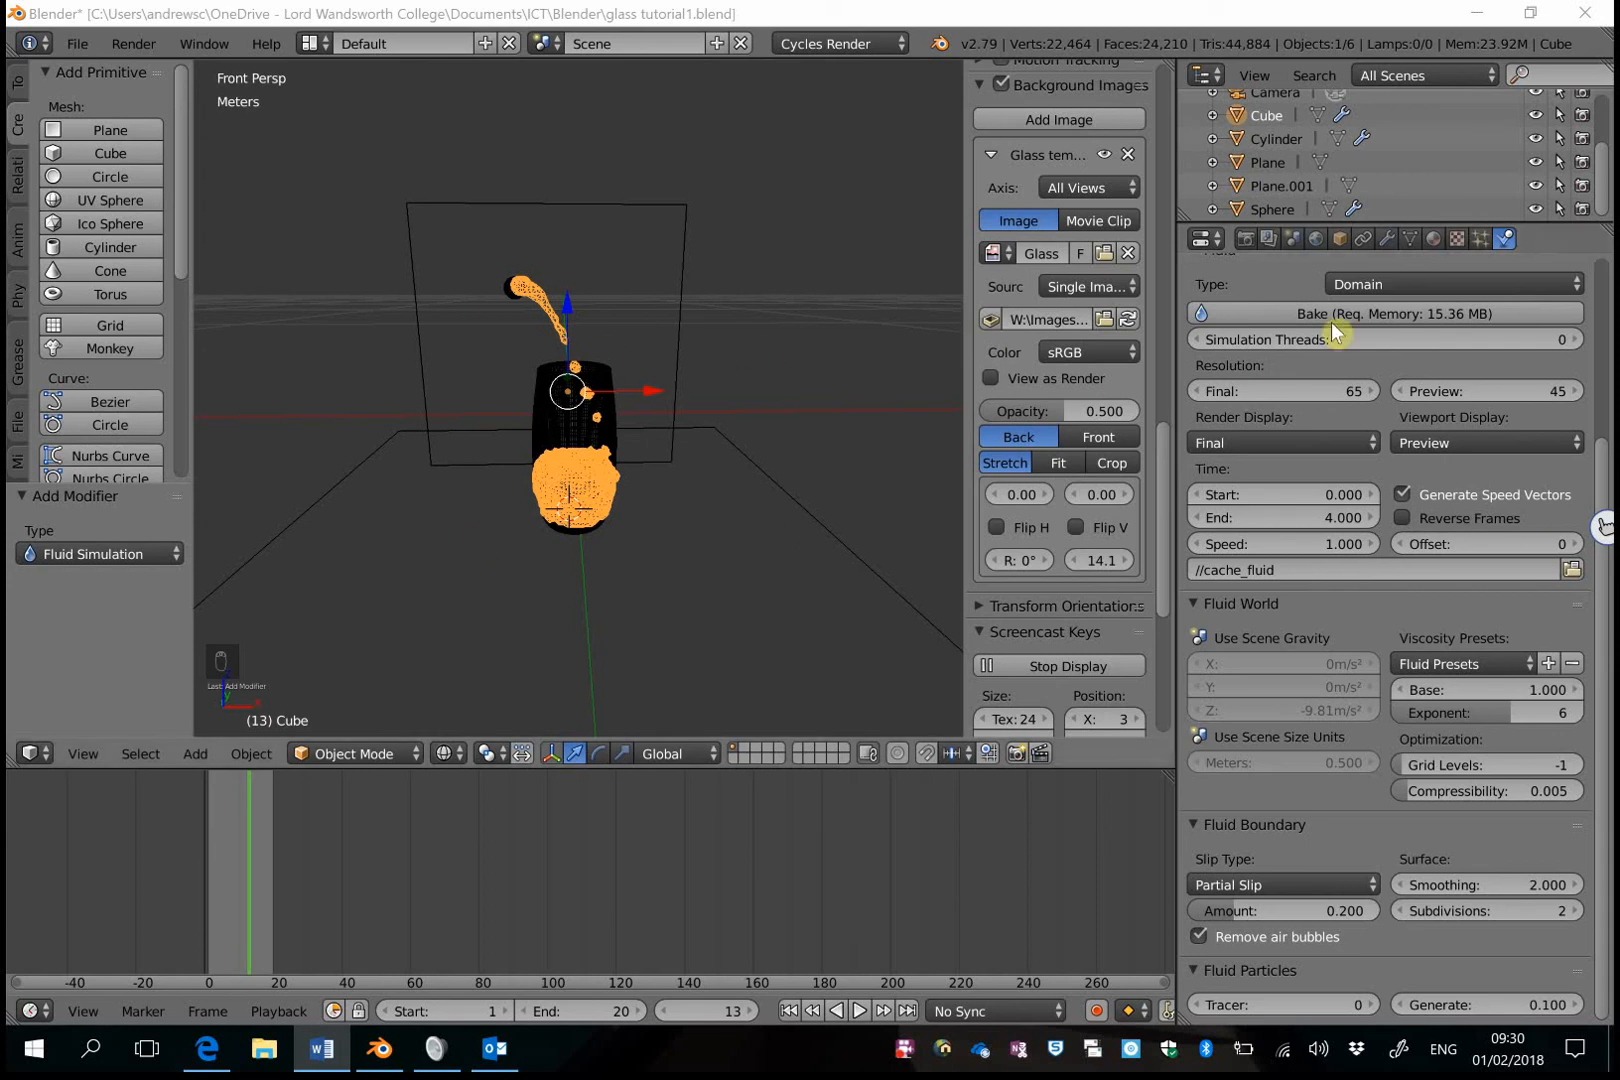
{"action": "left_click", "coordinate": [1431, 240]}
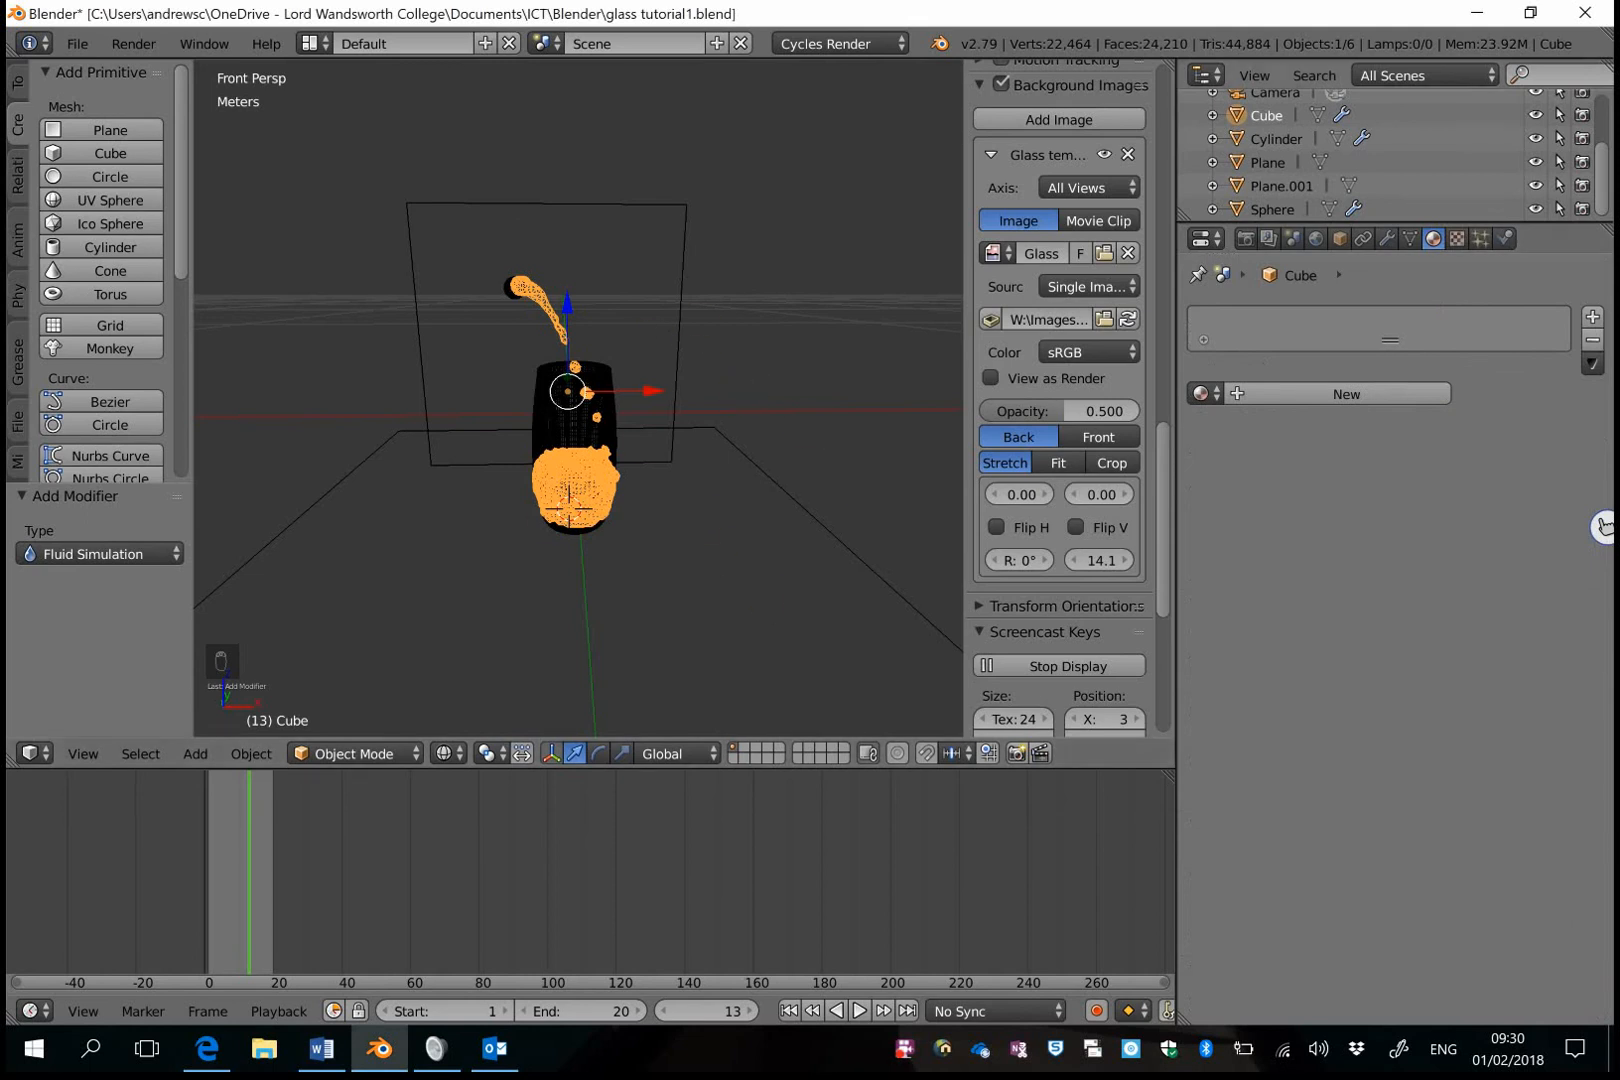
{"action": "key", "text": "alt+Tab"}
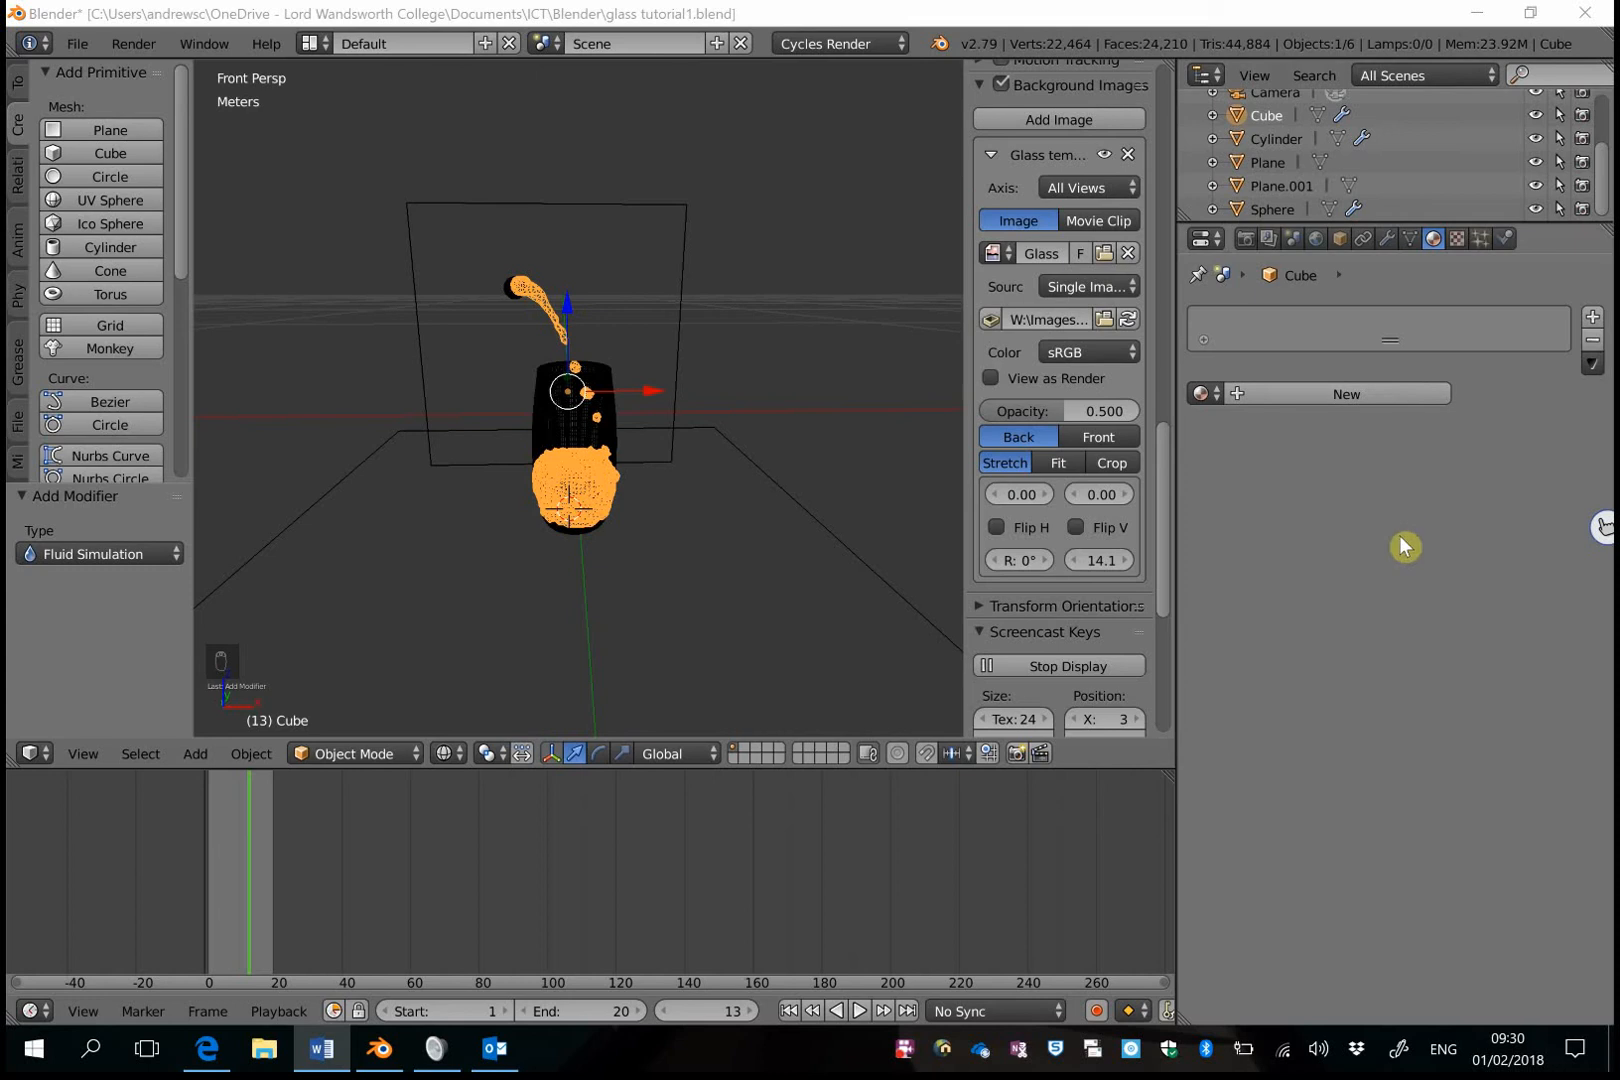
{"action": "left_click", "coordinate": [1358, 400]}
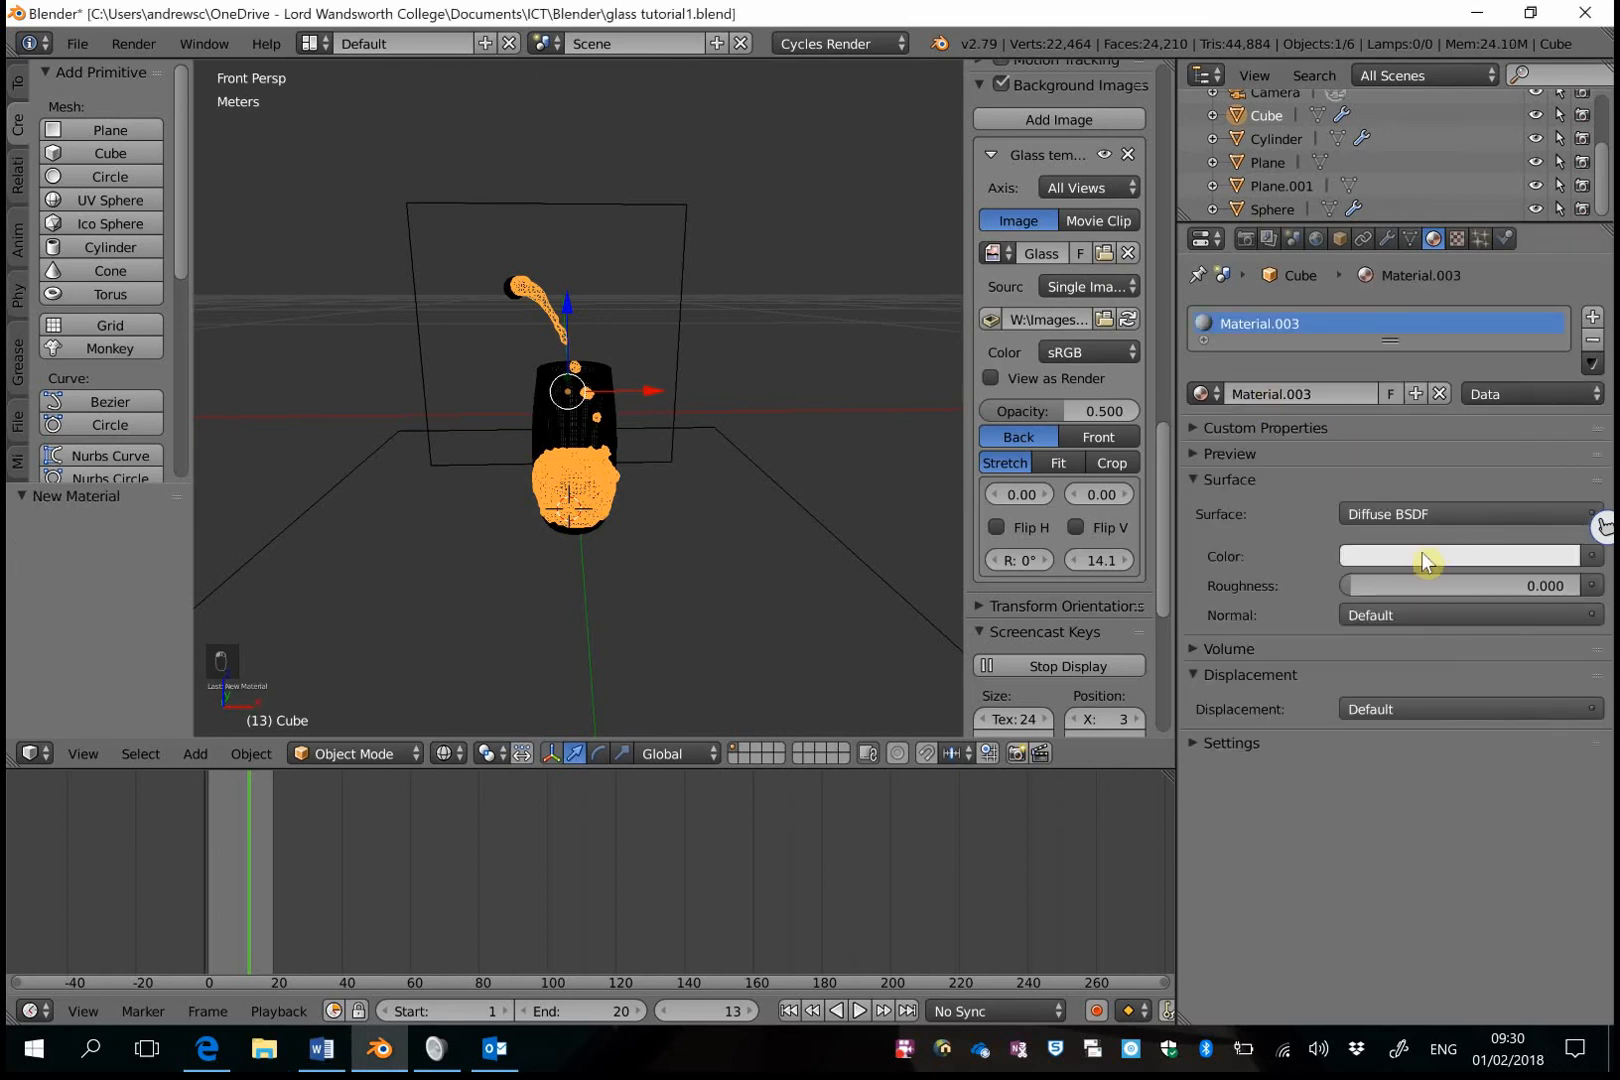
{"action": "left_click", "coordinate": [1418, 513]}
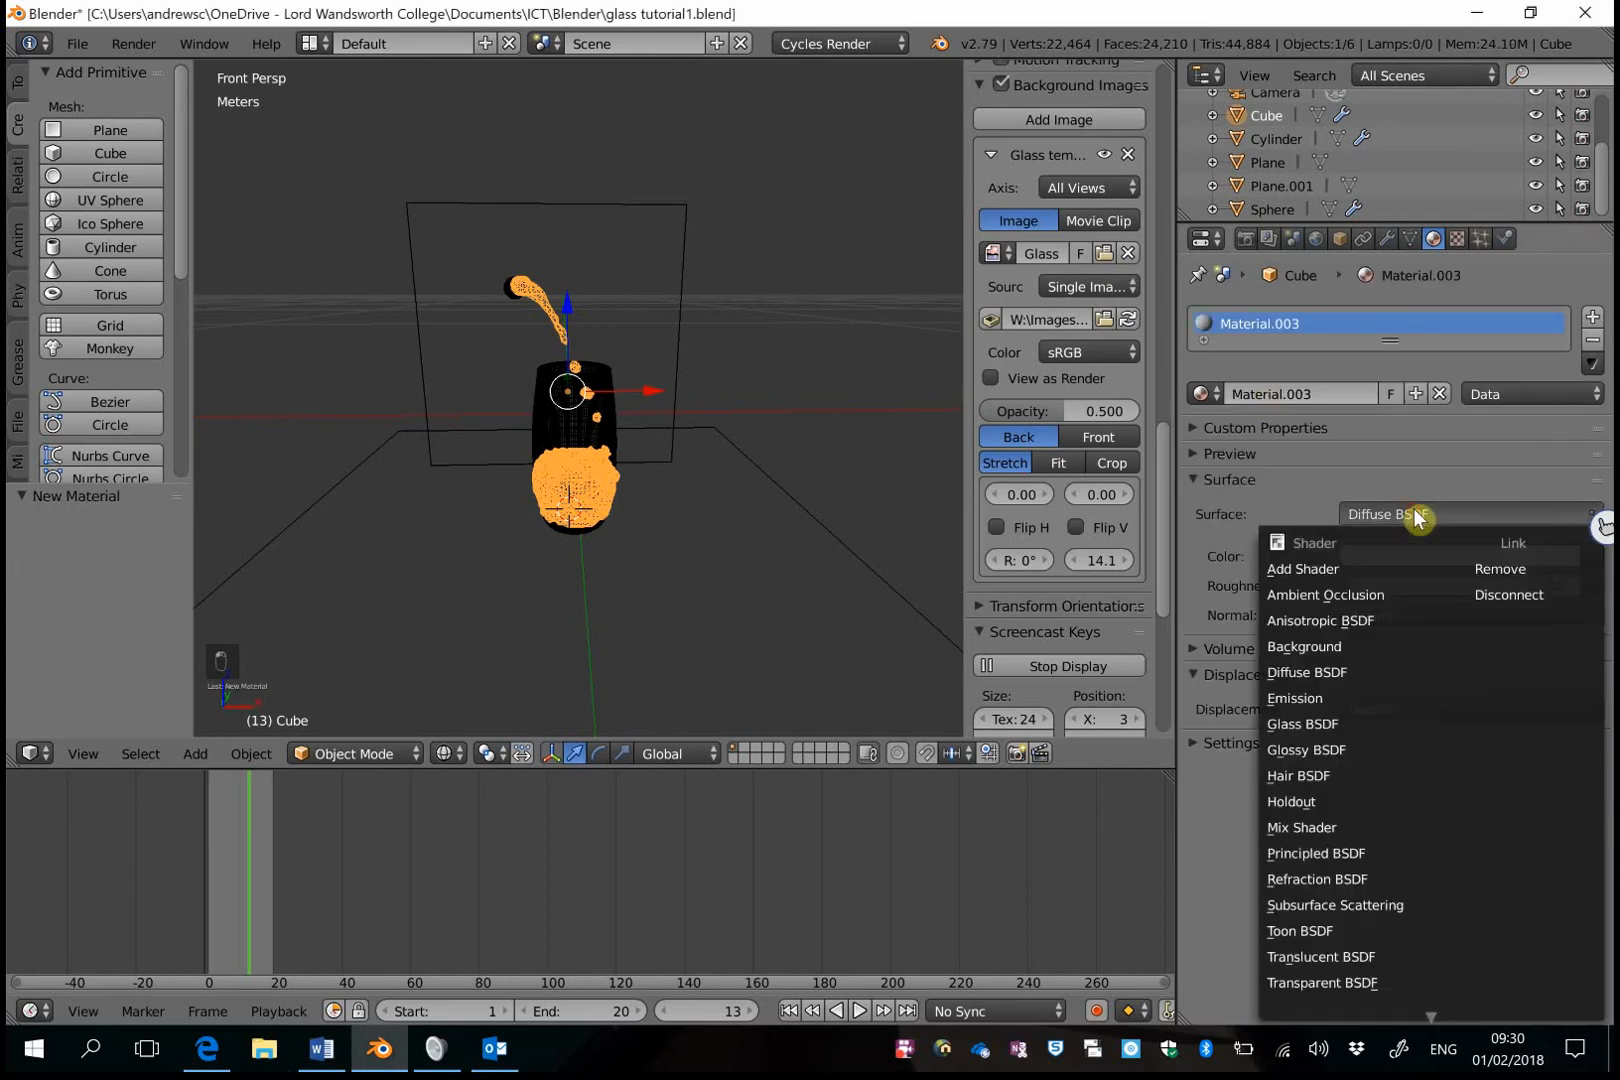
{"action": "left_click", "coordinate": [1352, 855]}
Set the fluid material's IOR to 1.33 and its transmission to 1.
{"action": "left_click", "coordinate": [1478, 590]}
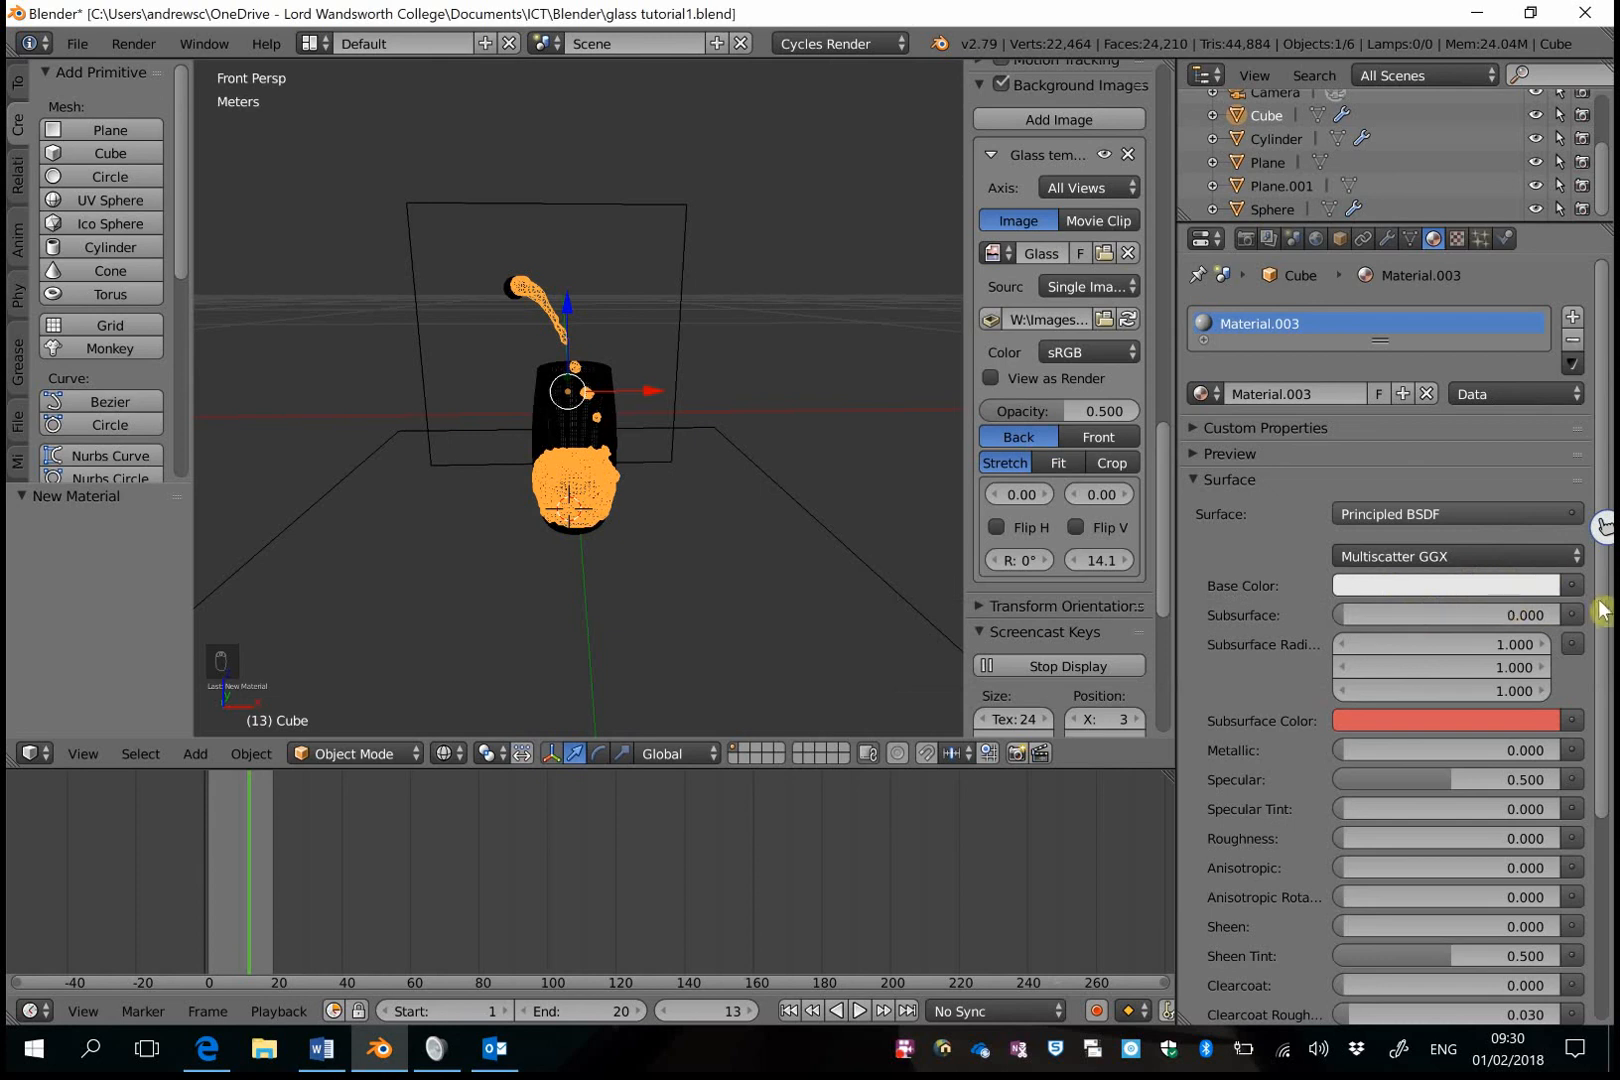
{"action": "left_click_drag", "start_coordinate": [1605, 615], "coordinate": [1596, 840]}
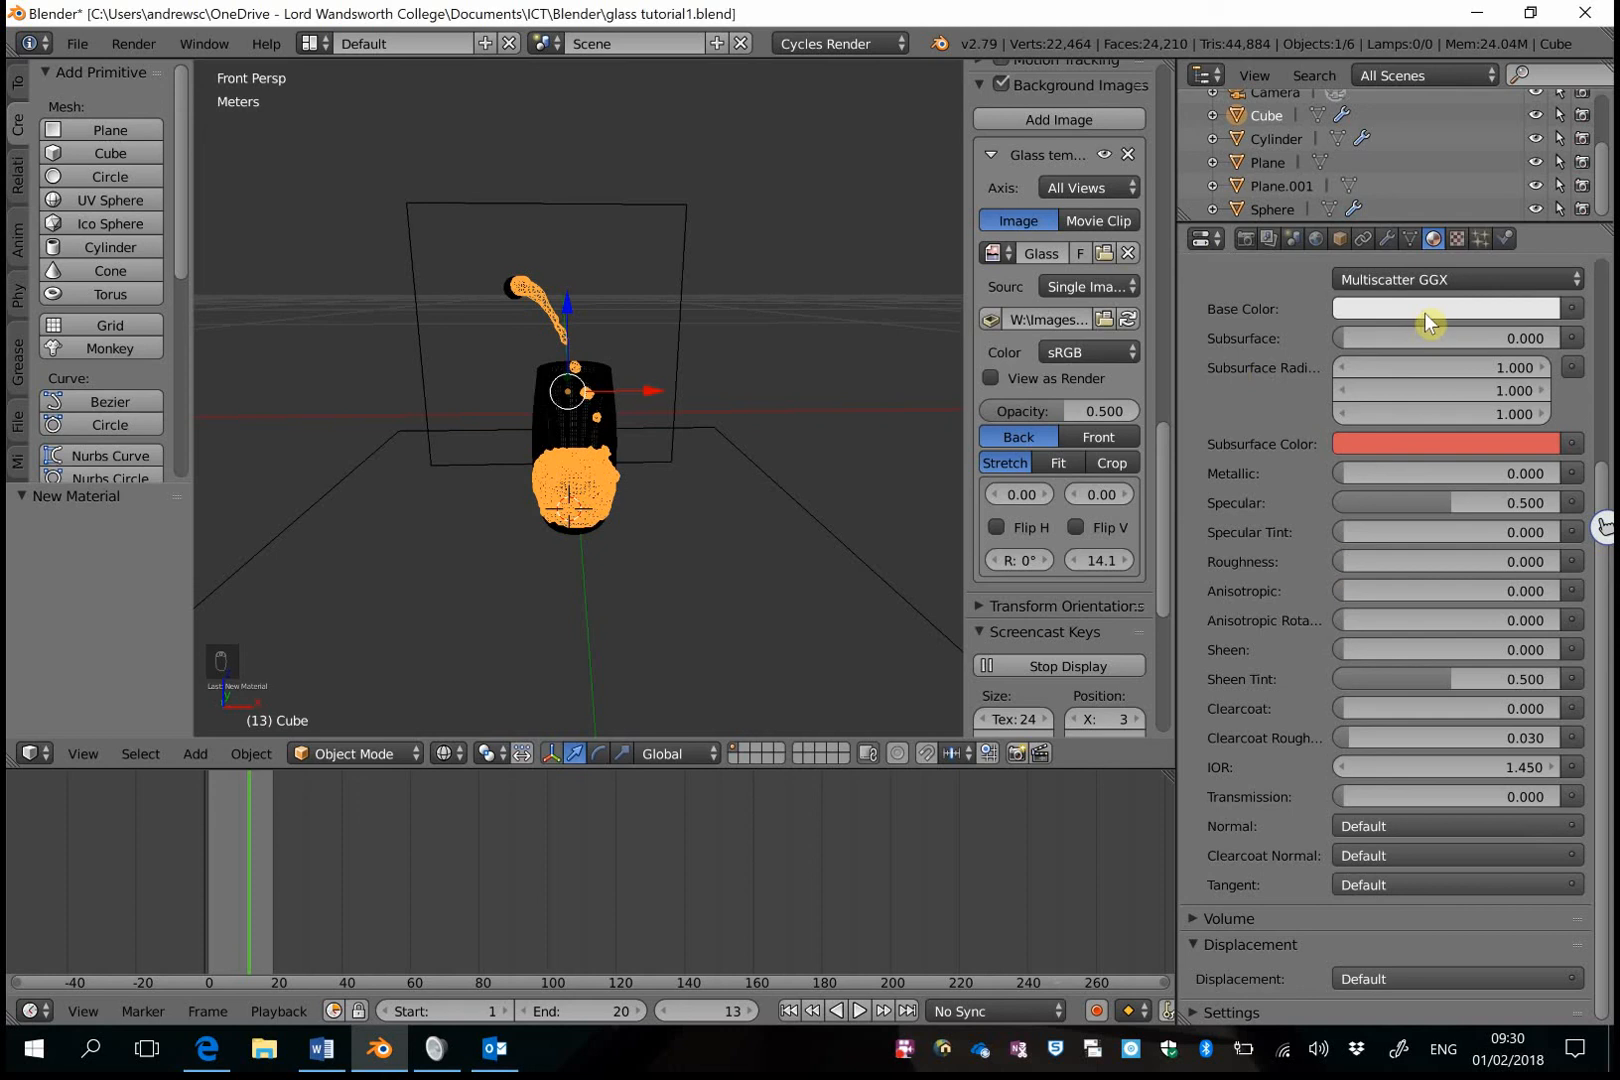
{"action": "left_click", "coordinate": [1478, 766]}
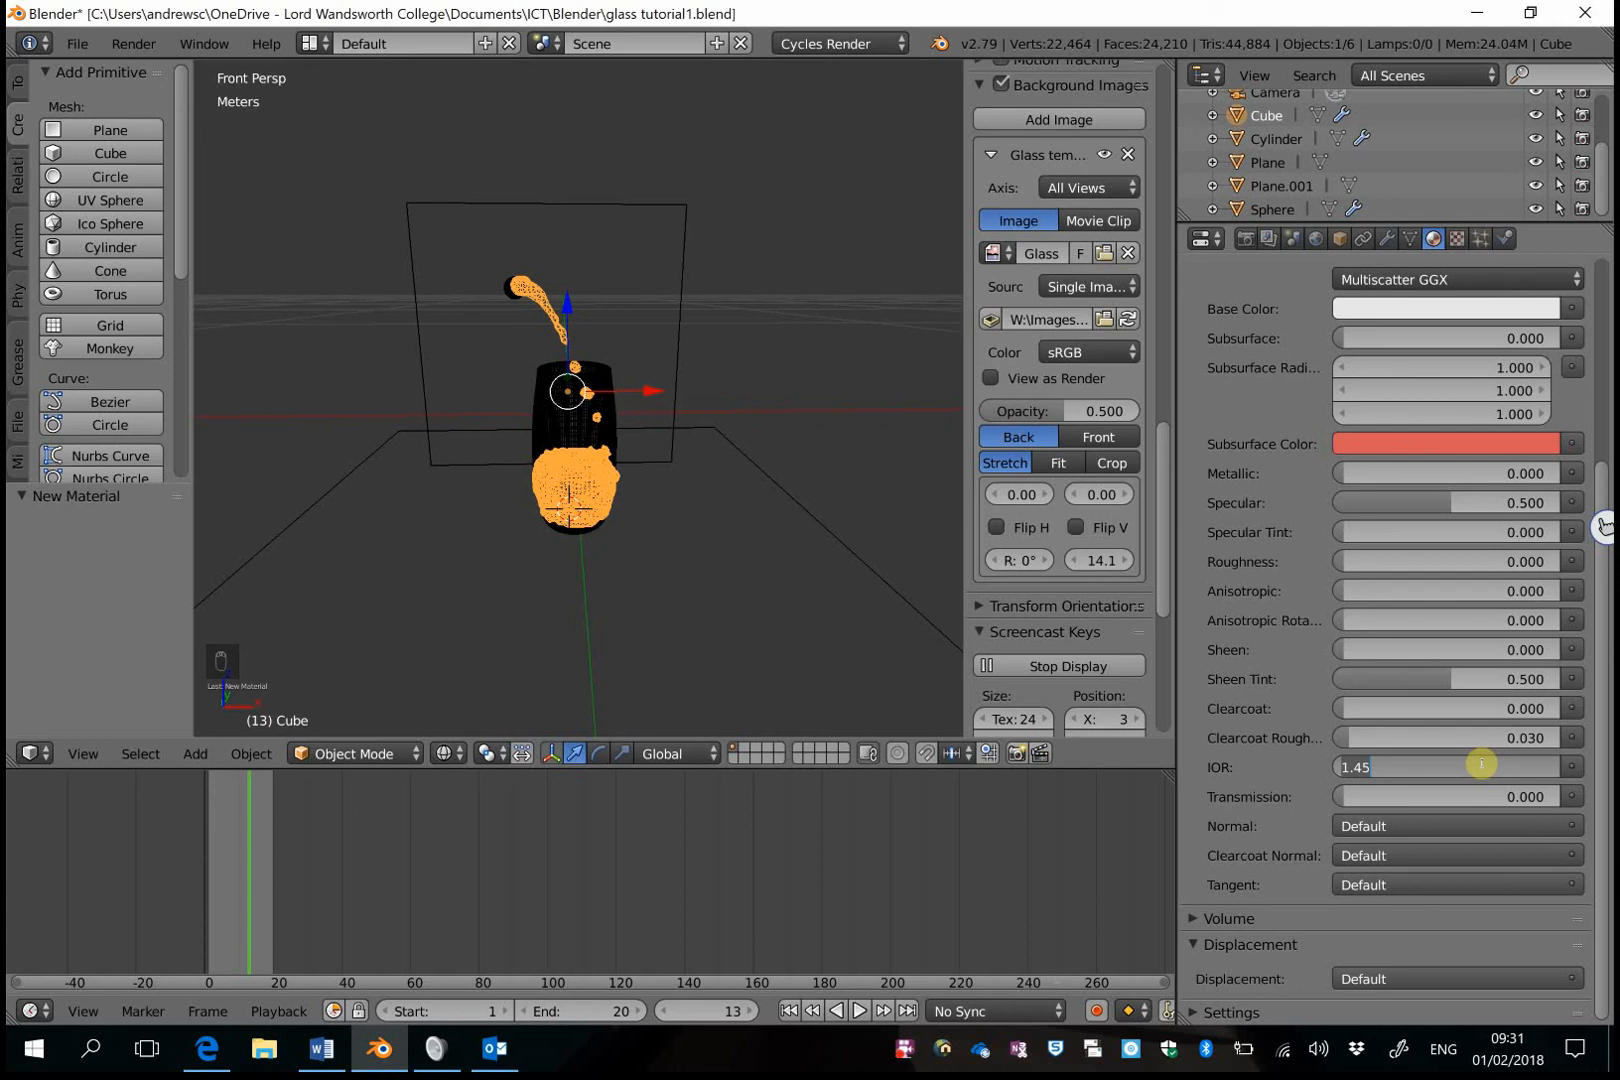
{"action": "type", "text": "1.33"}
{"action": "key", "text": "Return"}
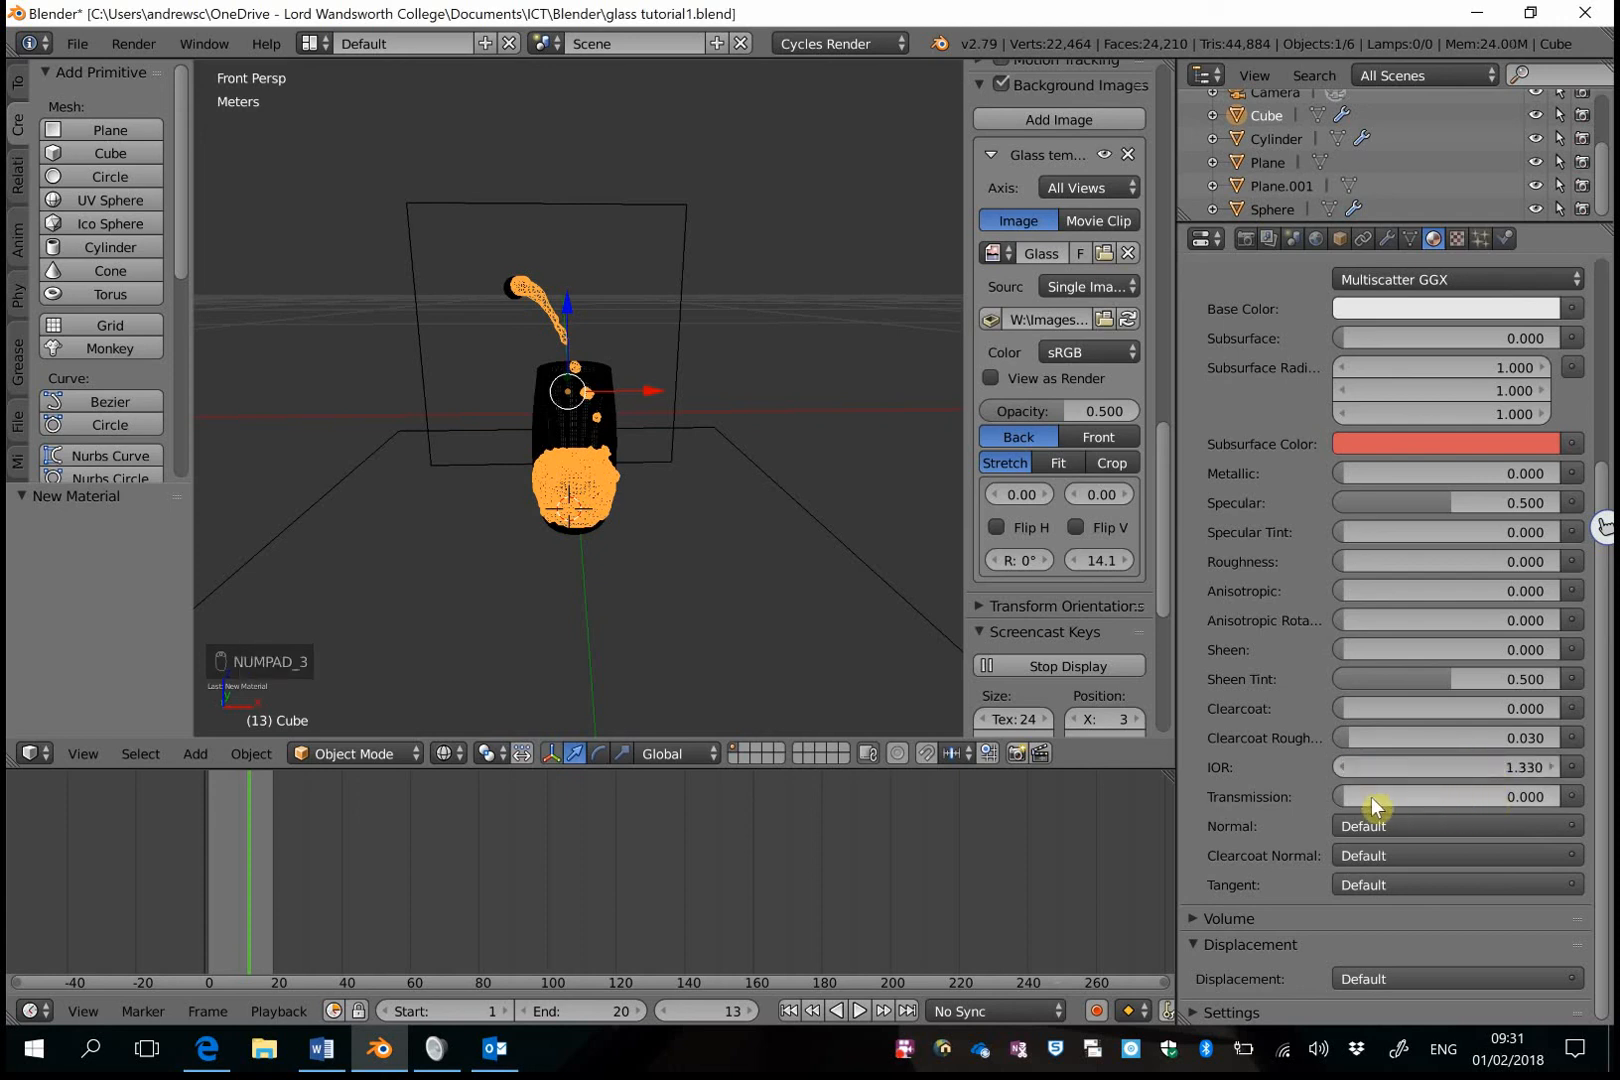
{"action": "left_click_drag", "start_coordinate": [1360, 803], "coordinate": [1562, 795]}
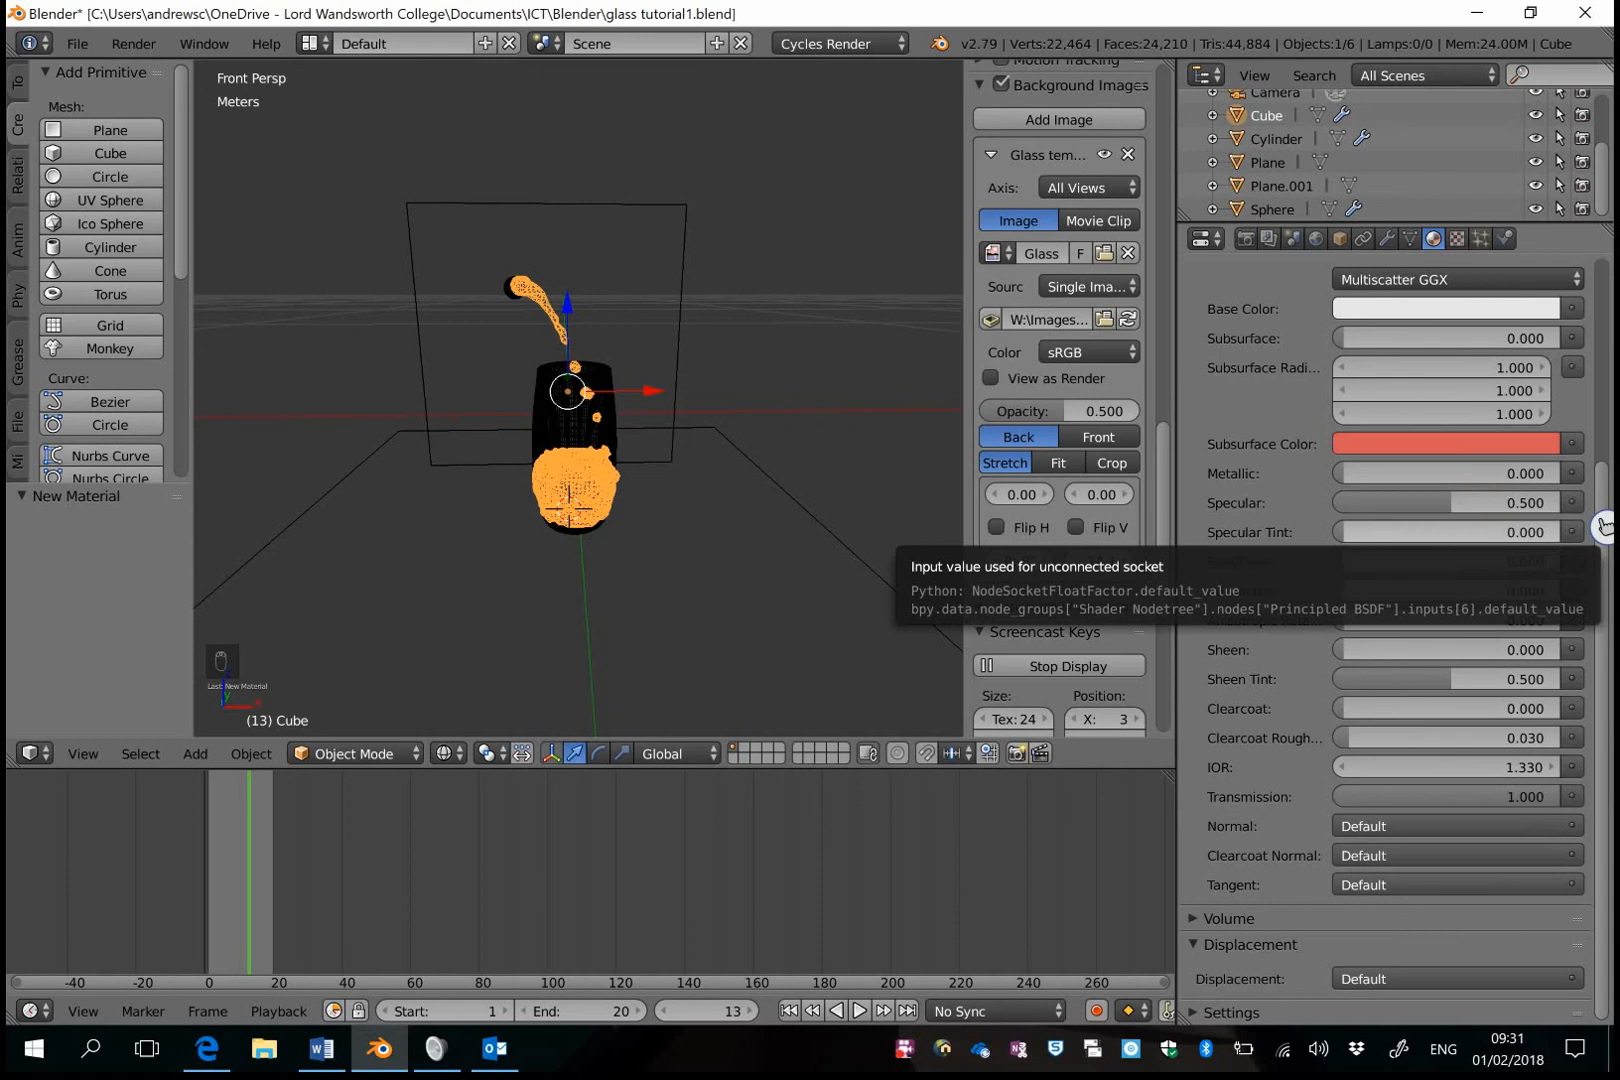
Preview the glass and fluid in Rendered viewport shading and switch the viewport to Solid shading.
{"action": "scroll", "coordinate": [632, 572], "scroll_direction": "up", "scroll_amount": 1}
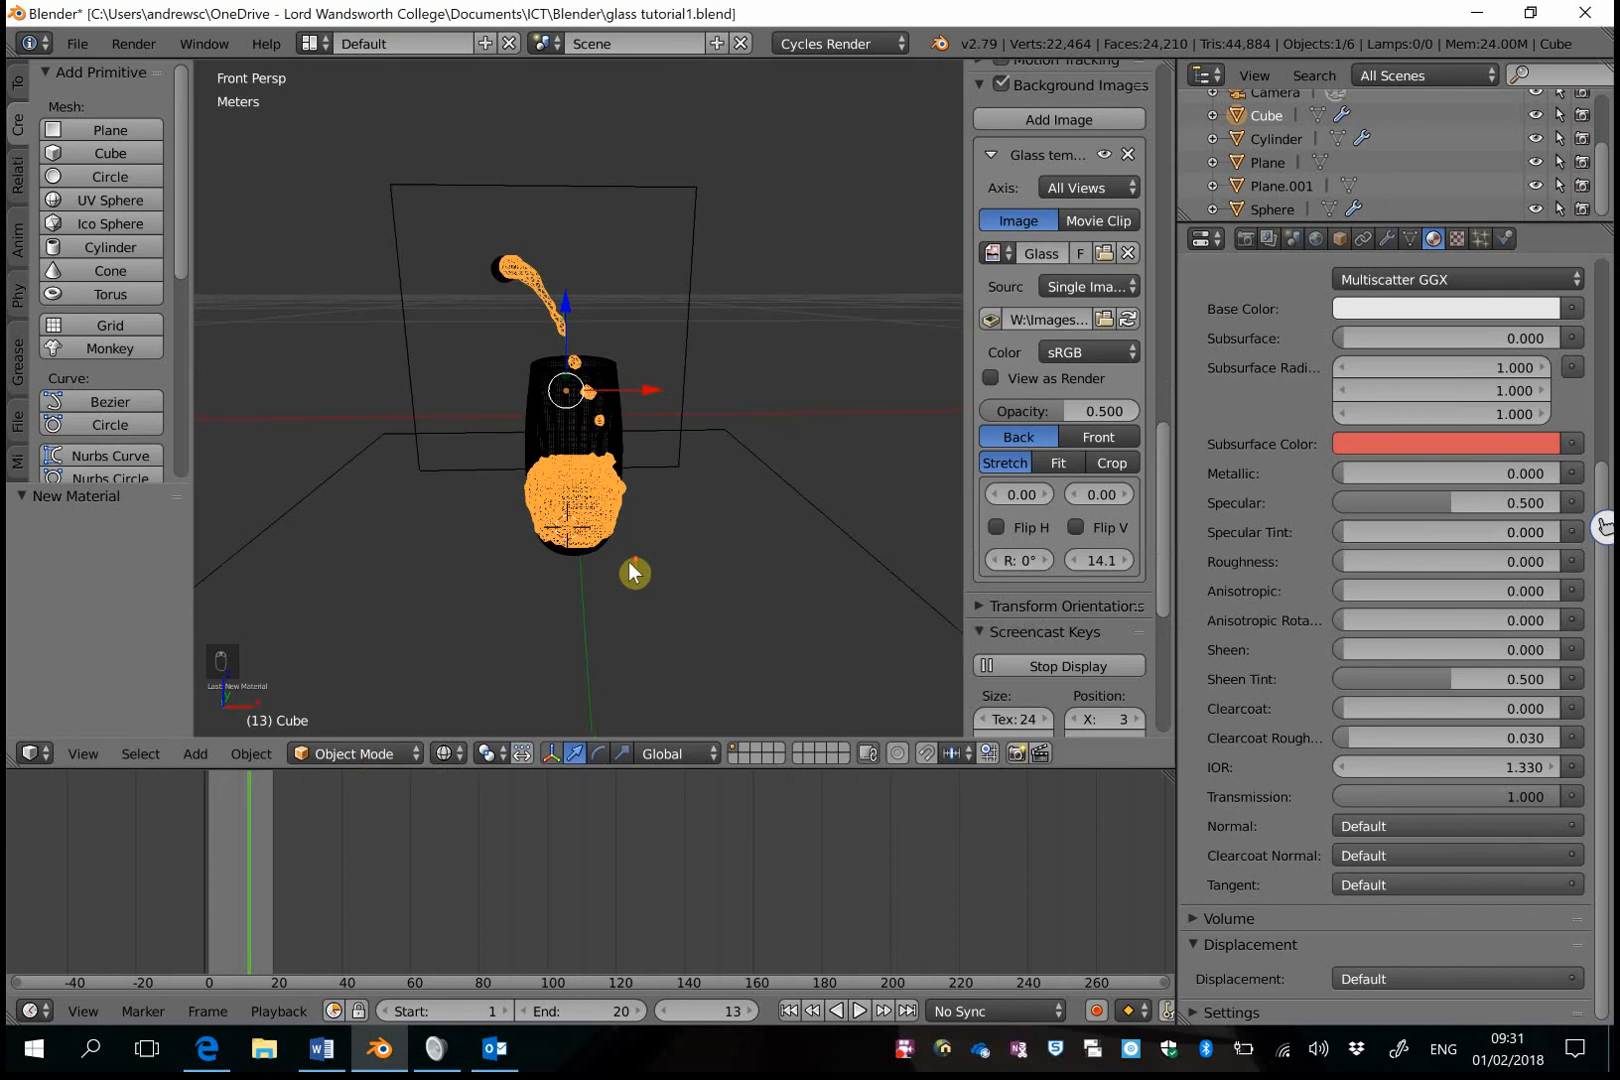
{"action": "left_click", "coordinate": [444, 753]}
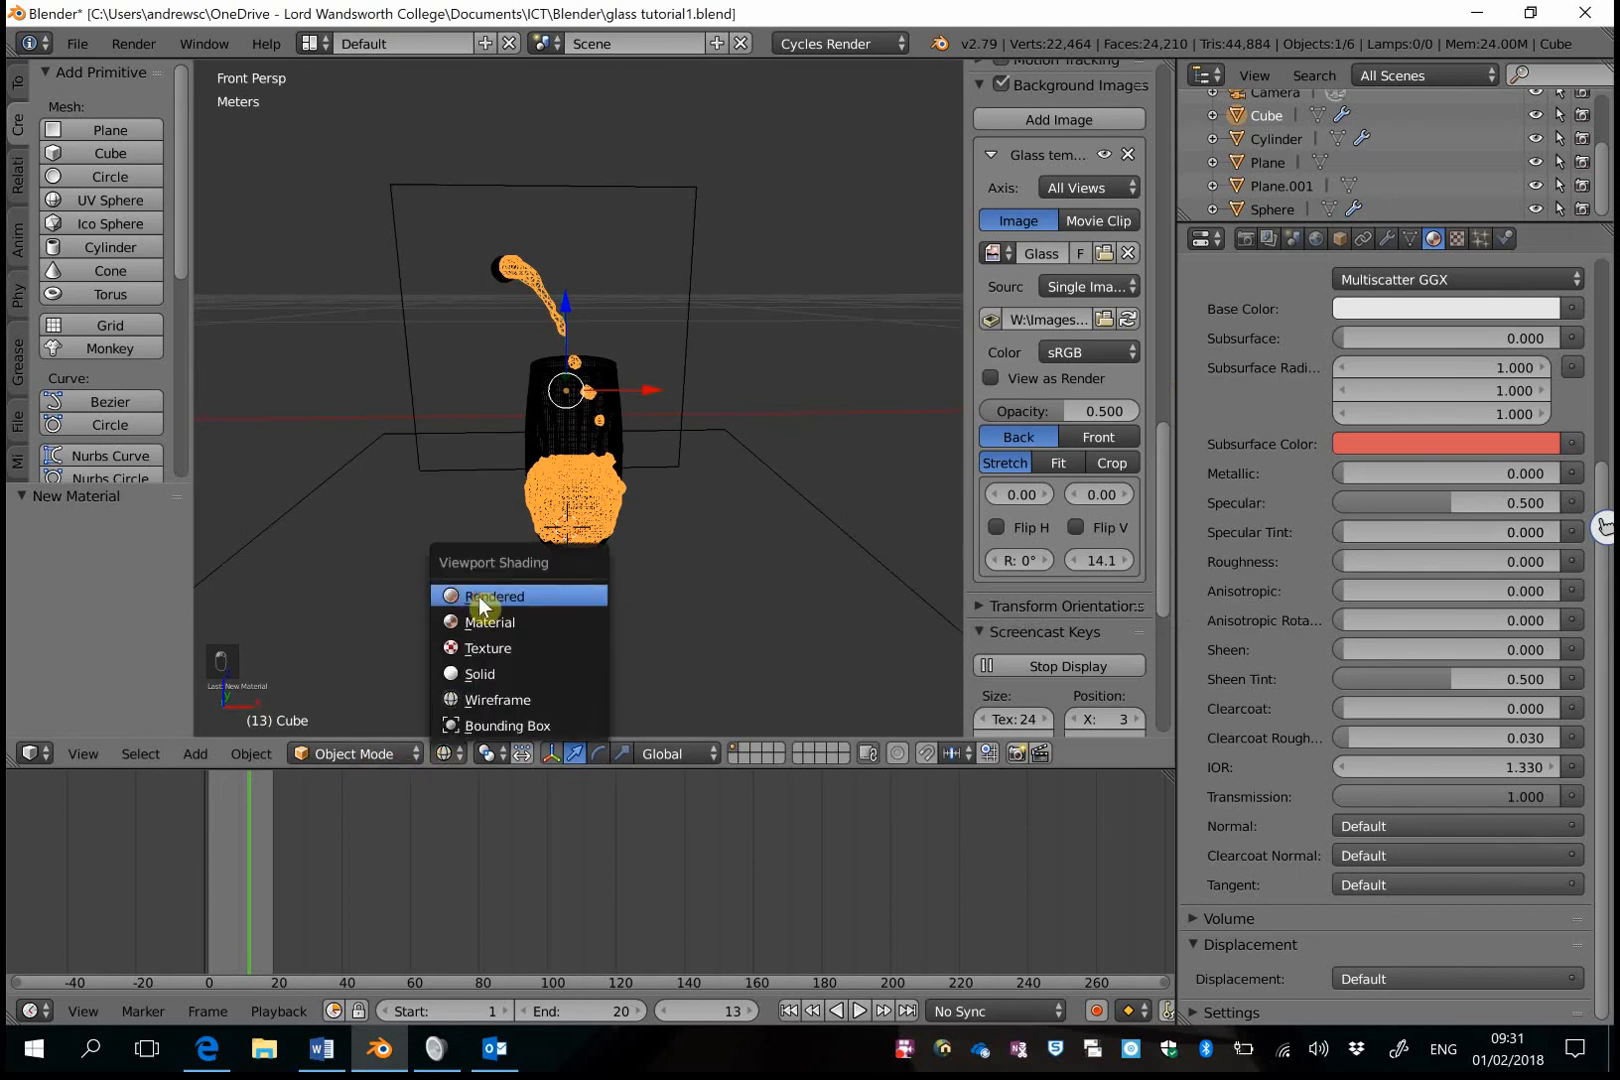
{"action": "left_click", "coordinate": [478, 596]}
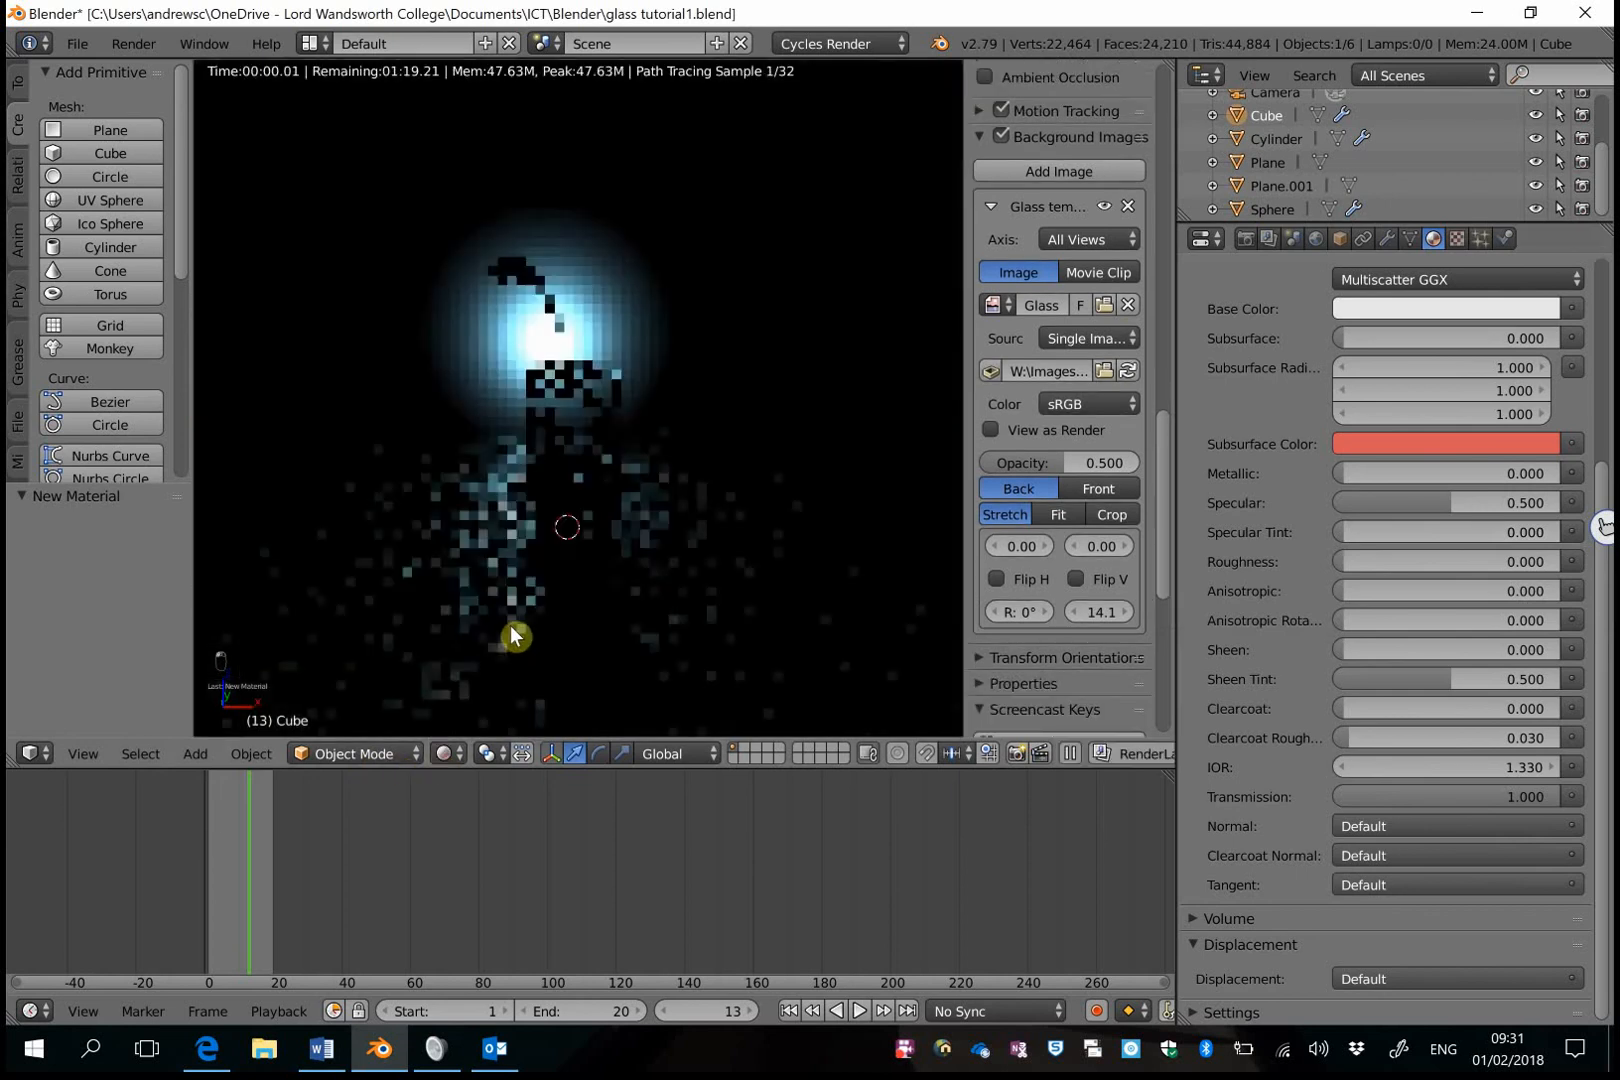
{"action": "left_click", "coordinate": [565, 526]}
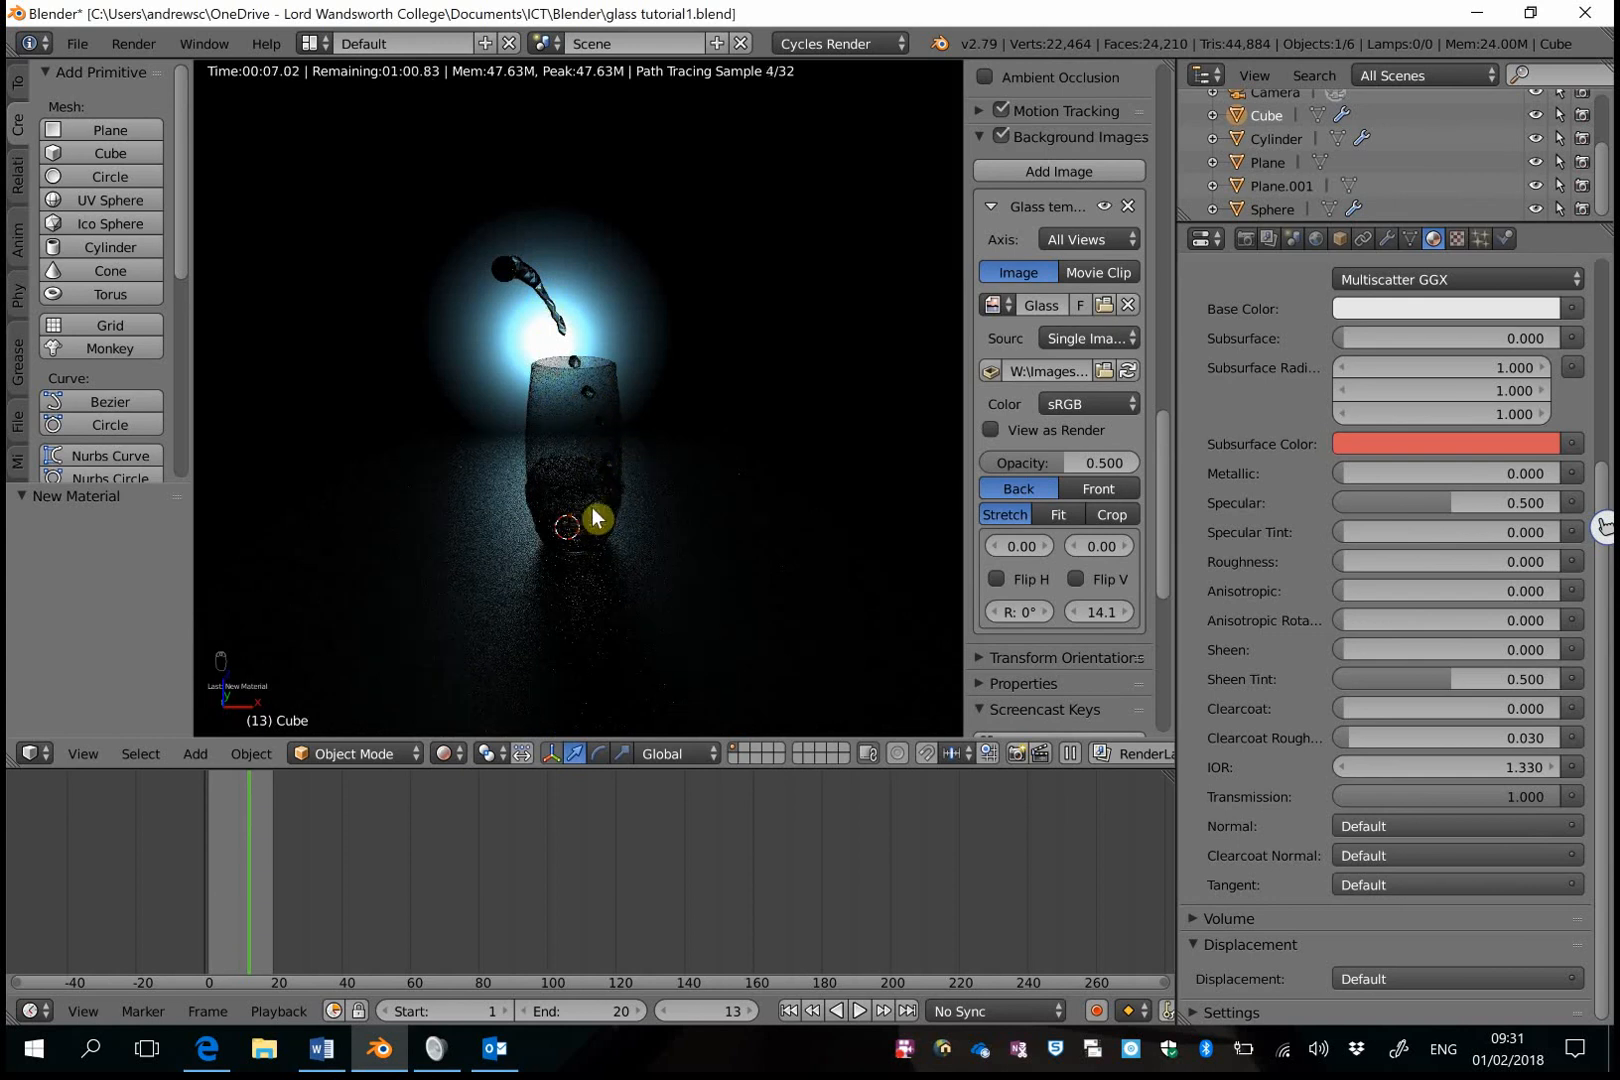
{"action": "scroll", "coordinate": [590, 612], "scroll_direction": "up", "scroll_amount": 2}
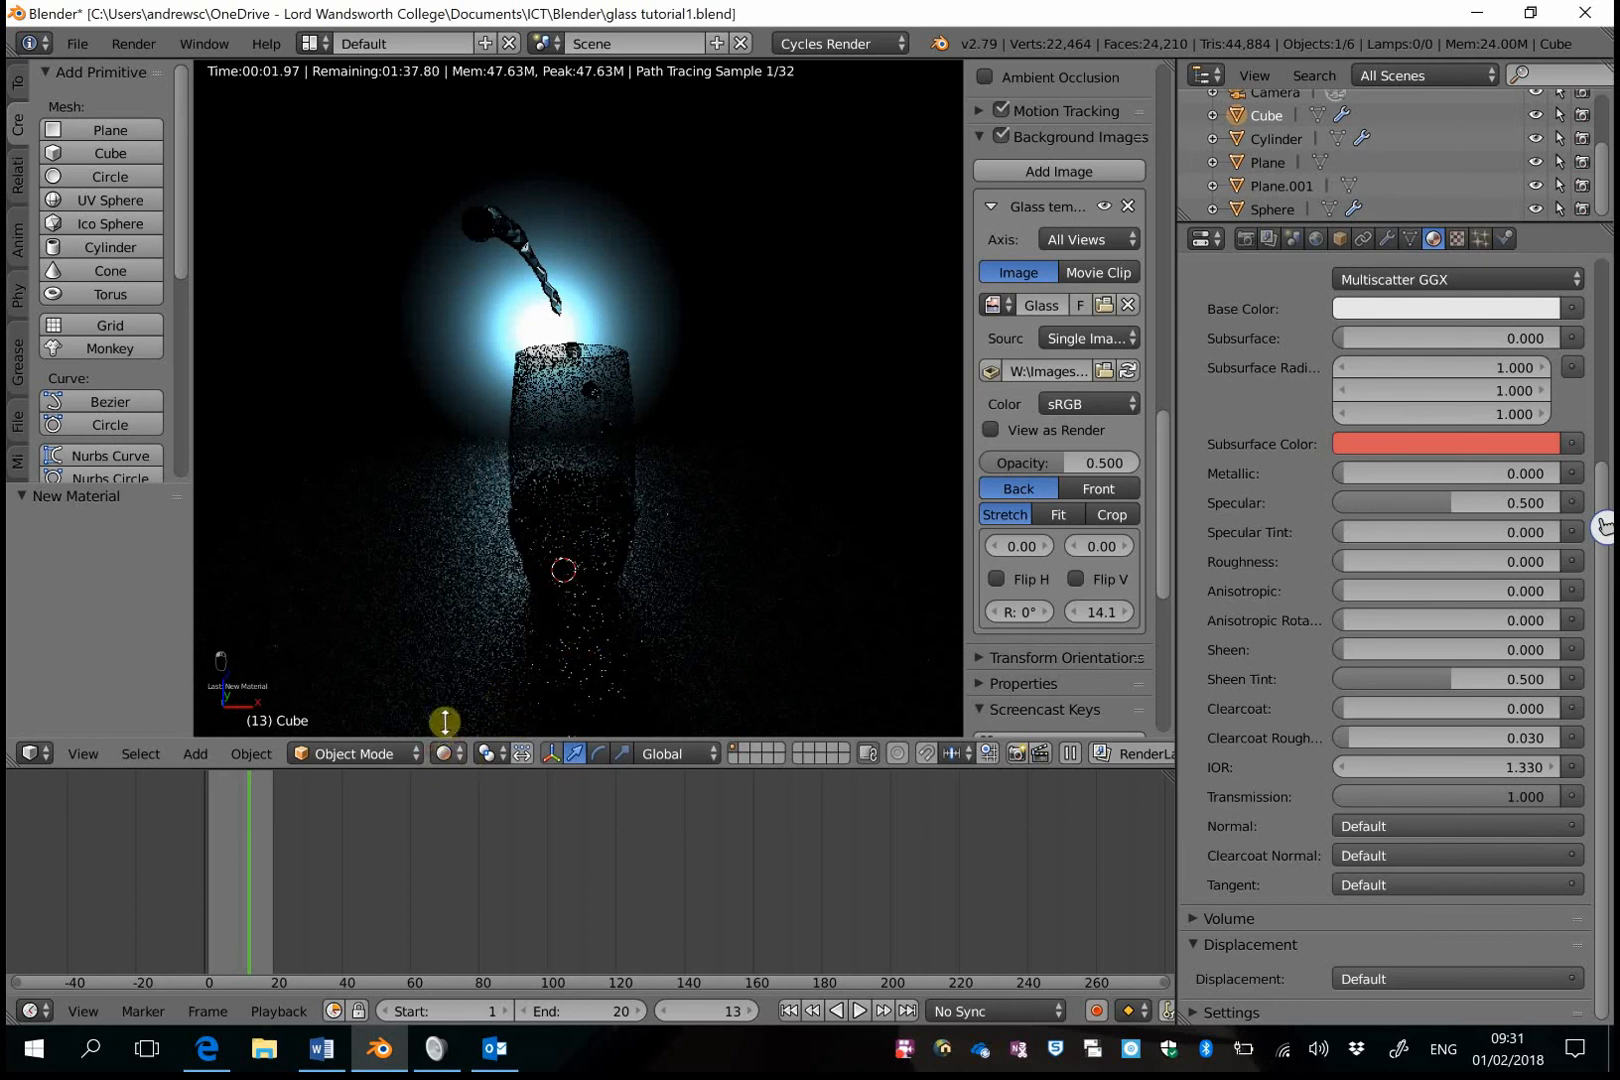
{"action": "left_click", "coordinate": [449, 764]}
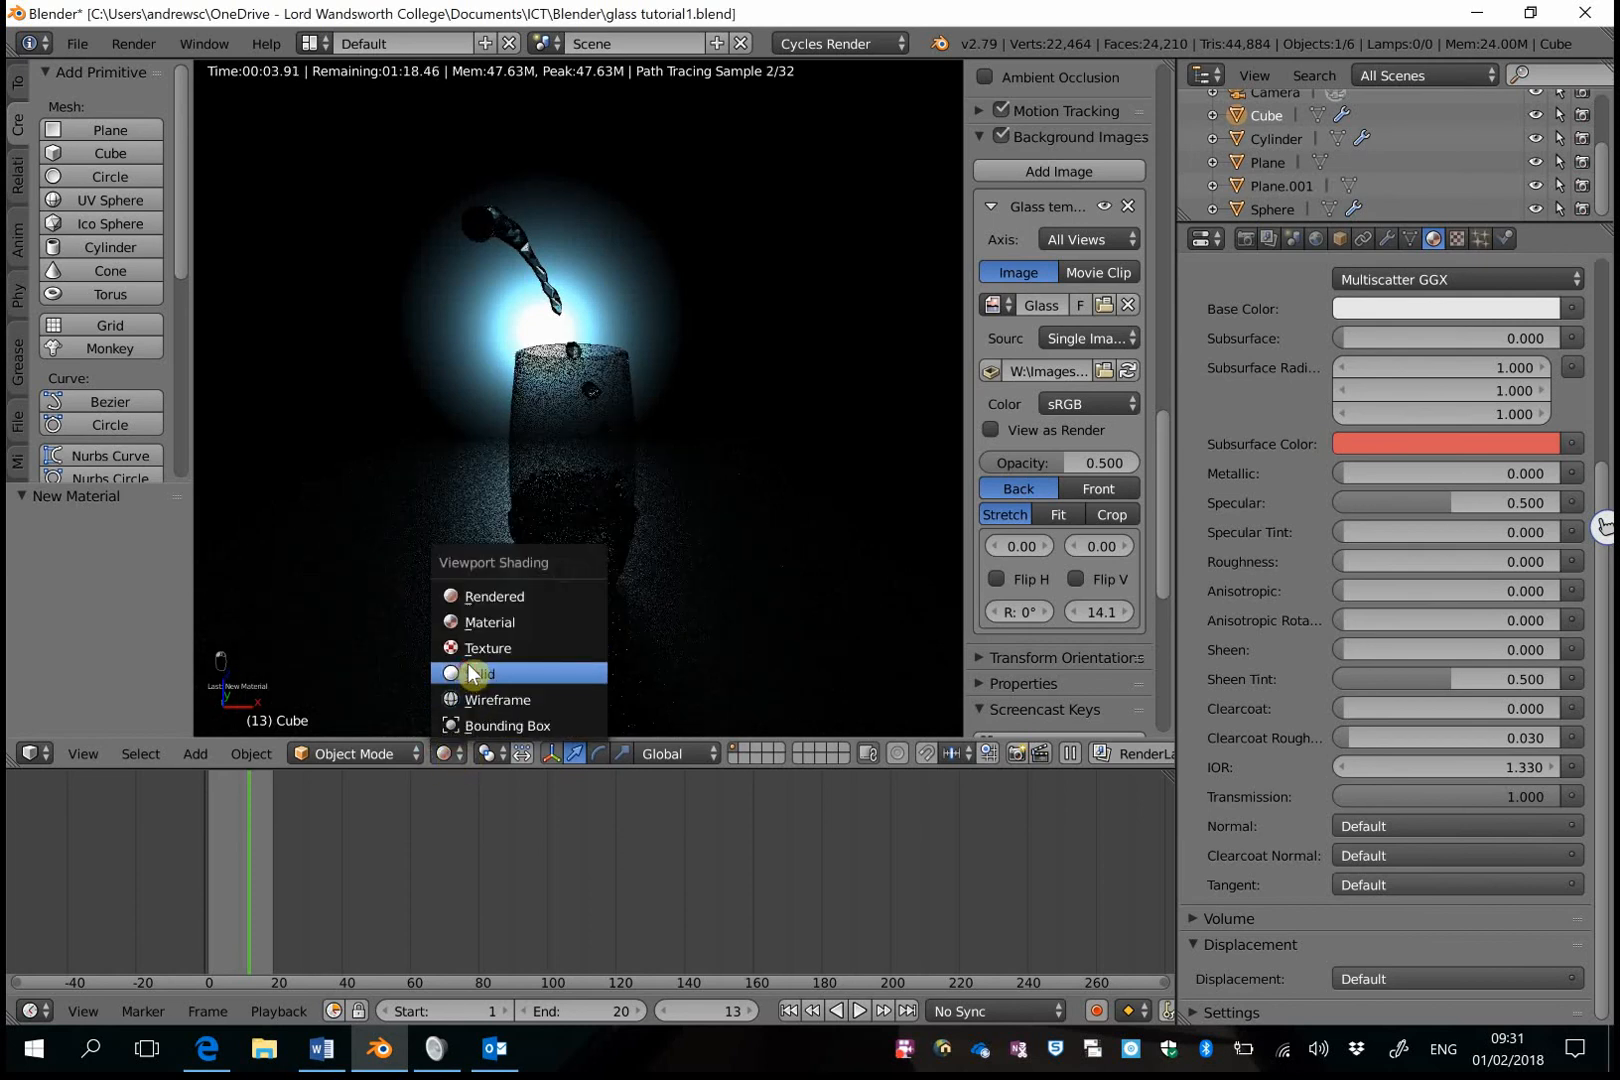
{"action": "left_click", "coordinate": [462, 673]}
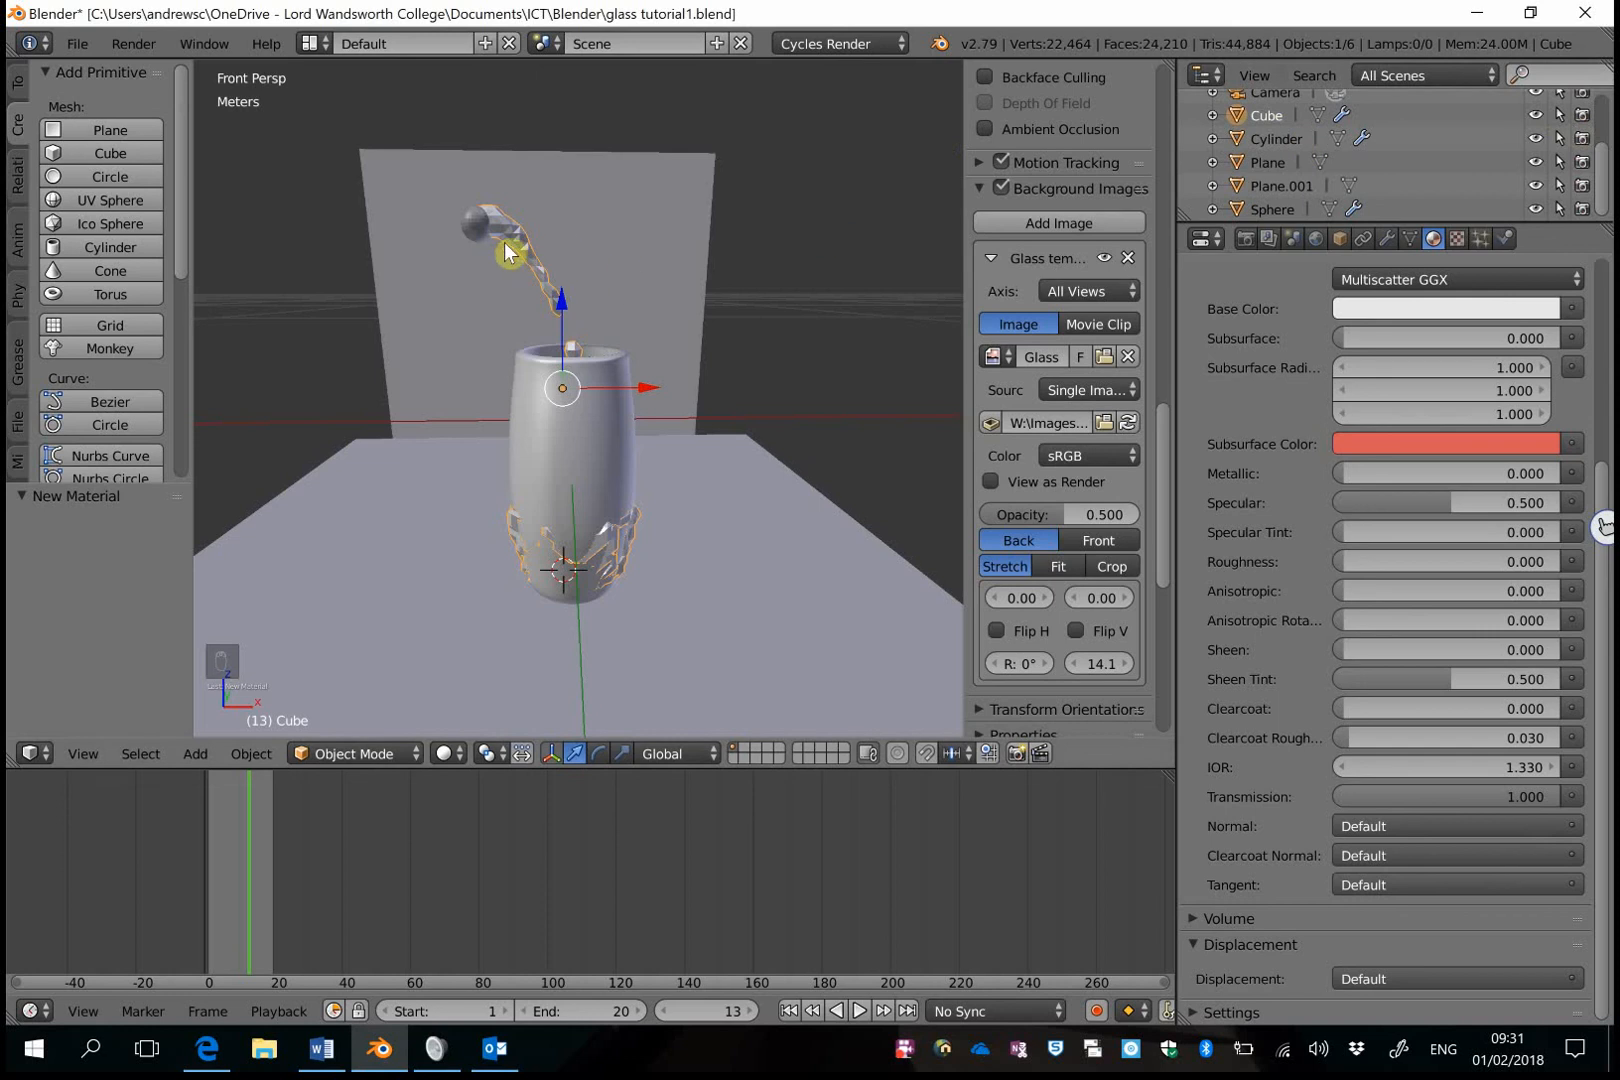
Save the file and set the fluid domain's final resolution to 150.
{"action": "left_click", "coordinate": [1507, 238]}
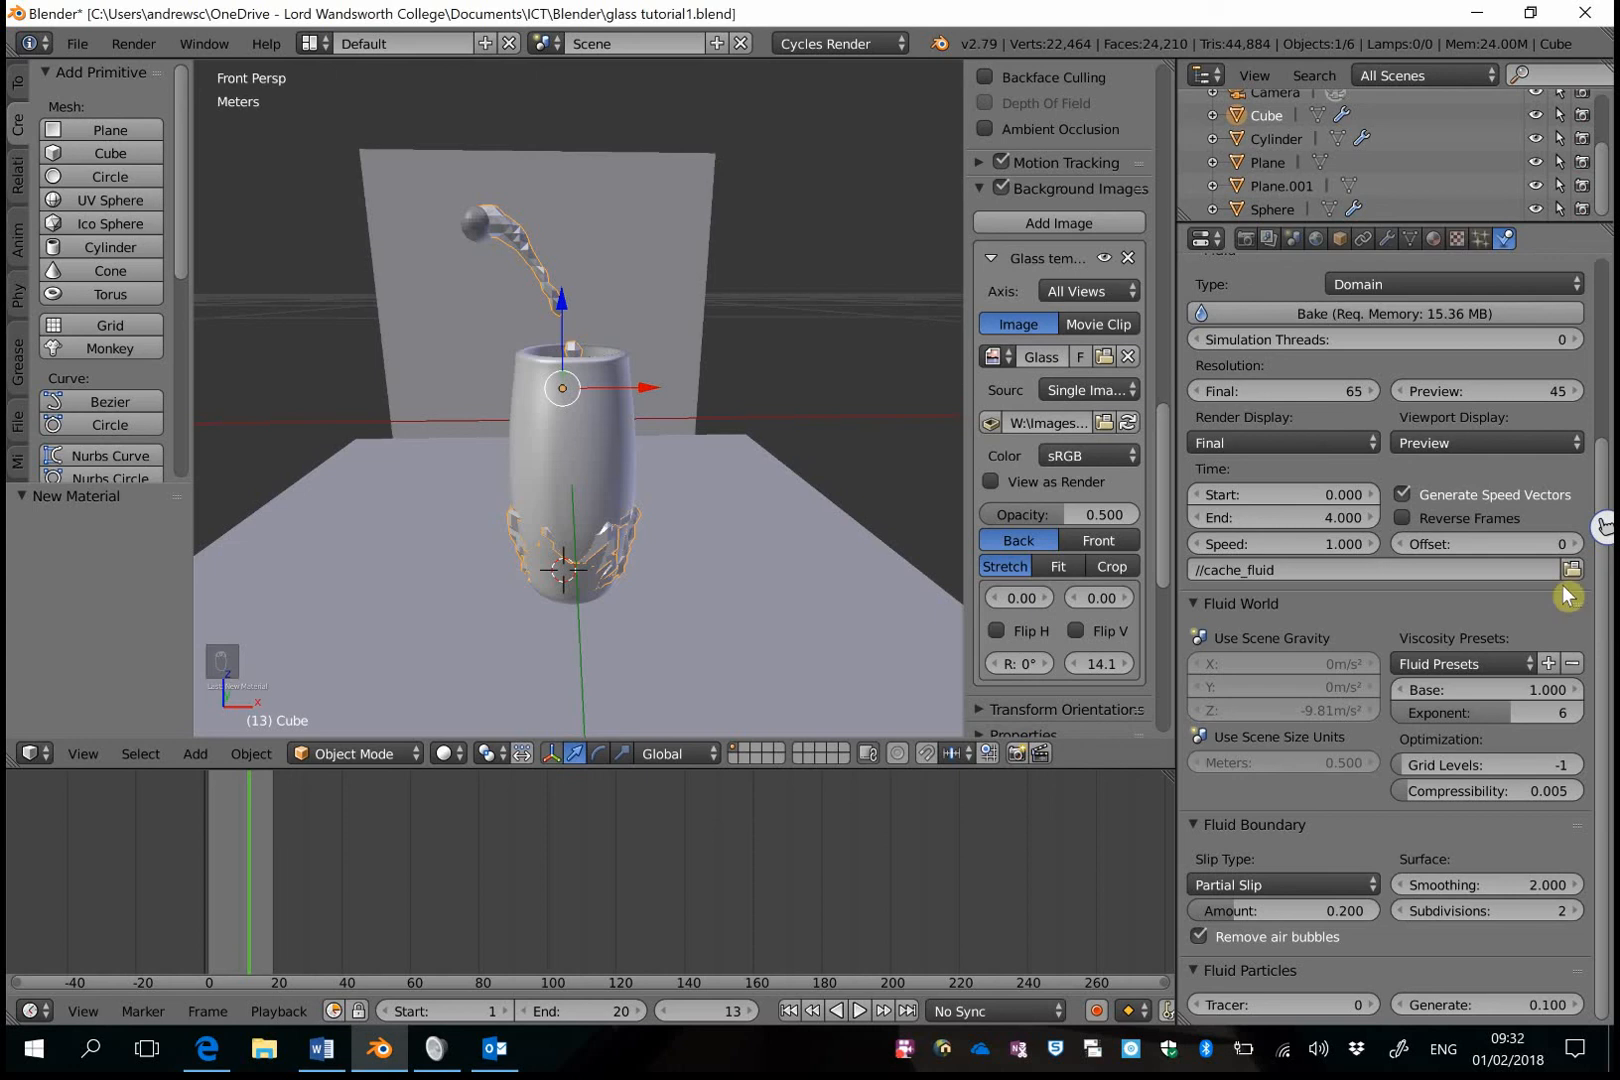
{"action": "left_click", "coordinate": [1325, 392]}
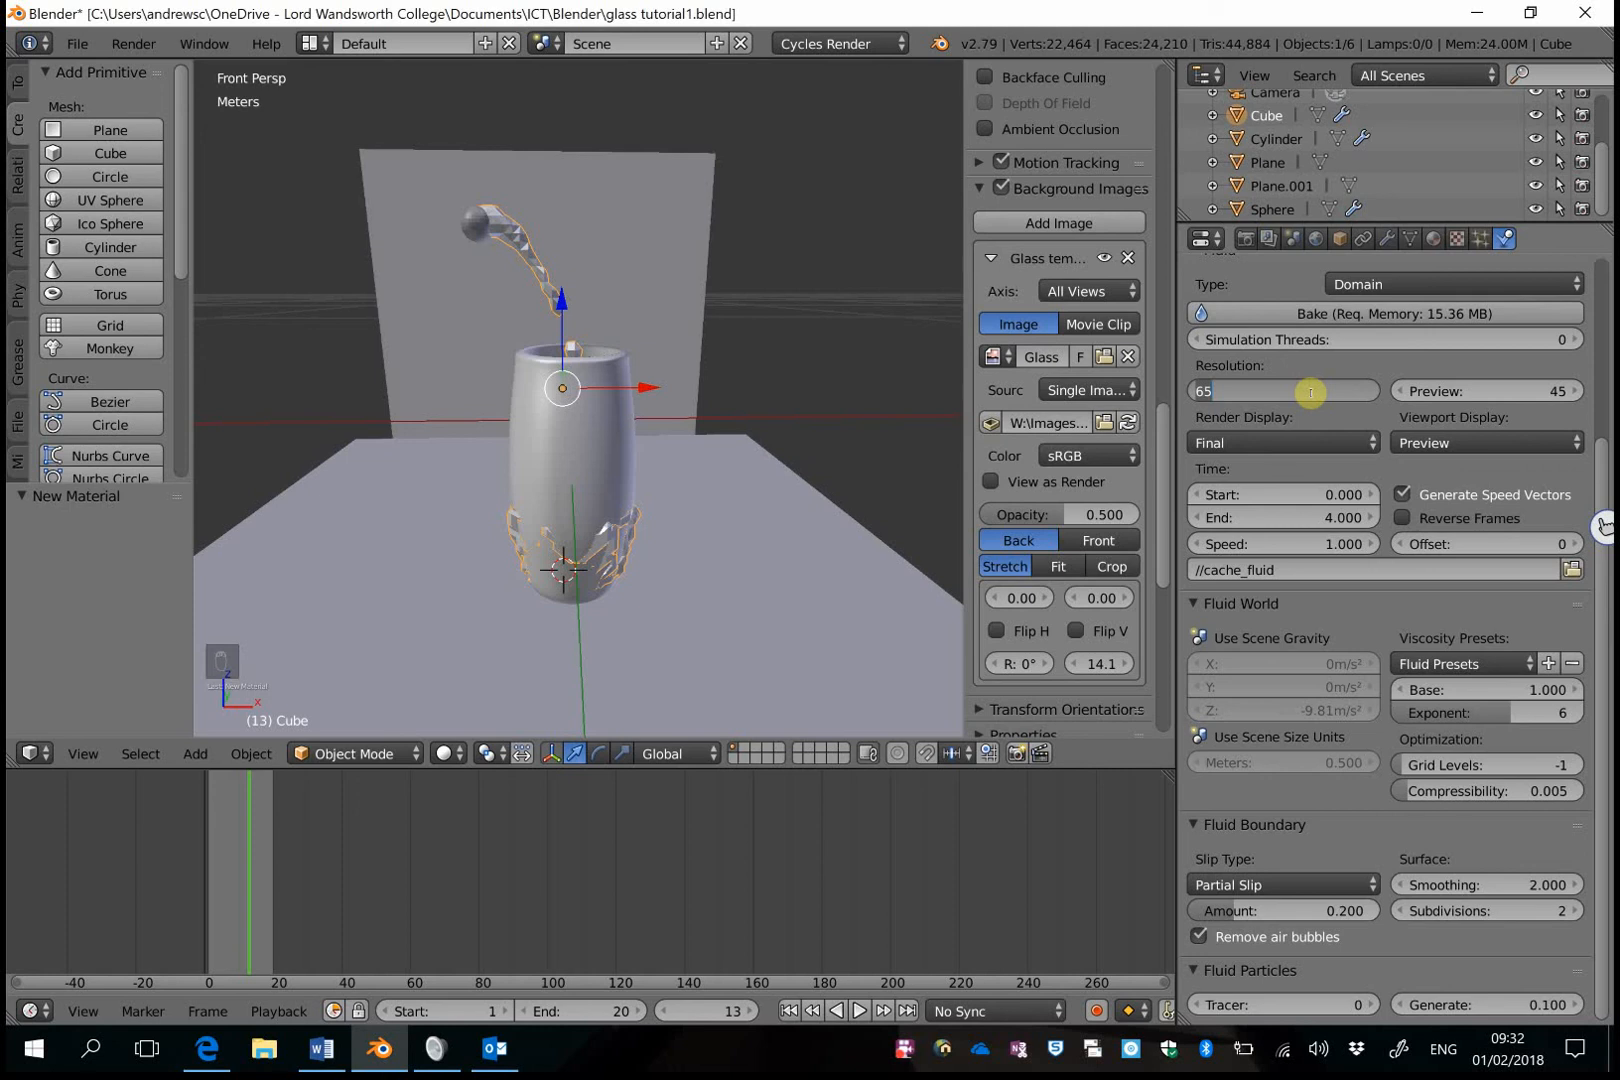
{"action": "left_click", "coordinate": [81, 49]}
{"action": "left_click", "coordinate": [80, 46]}
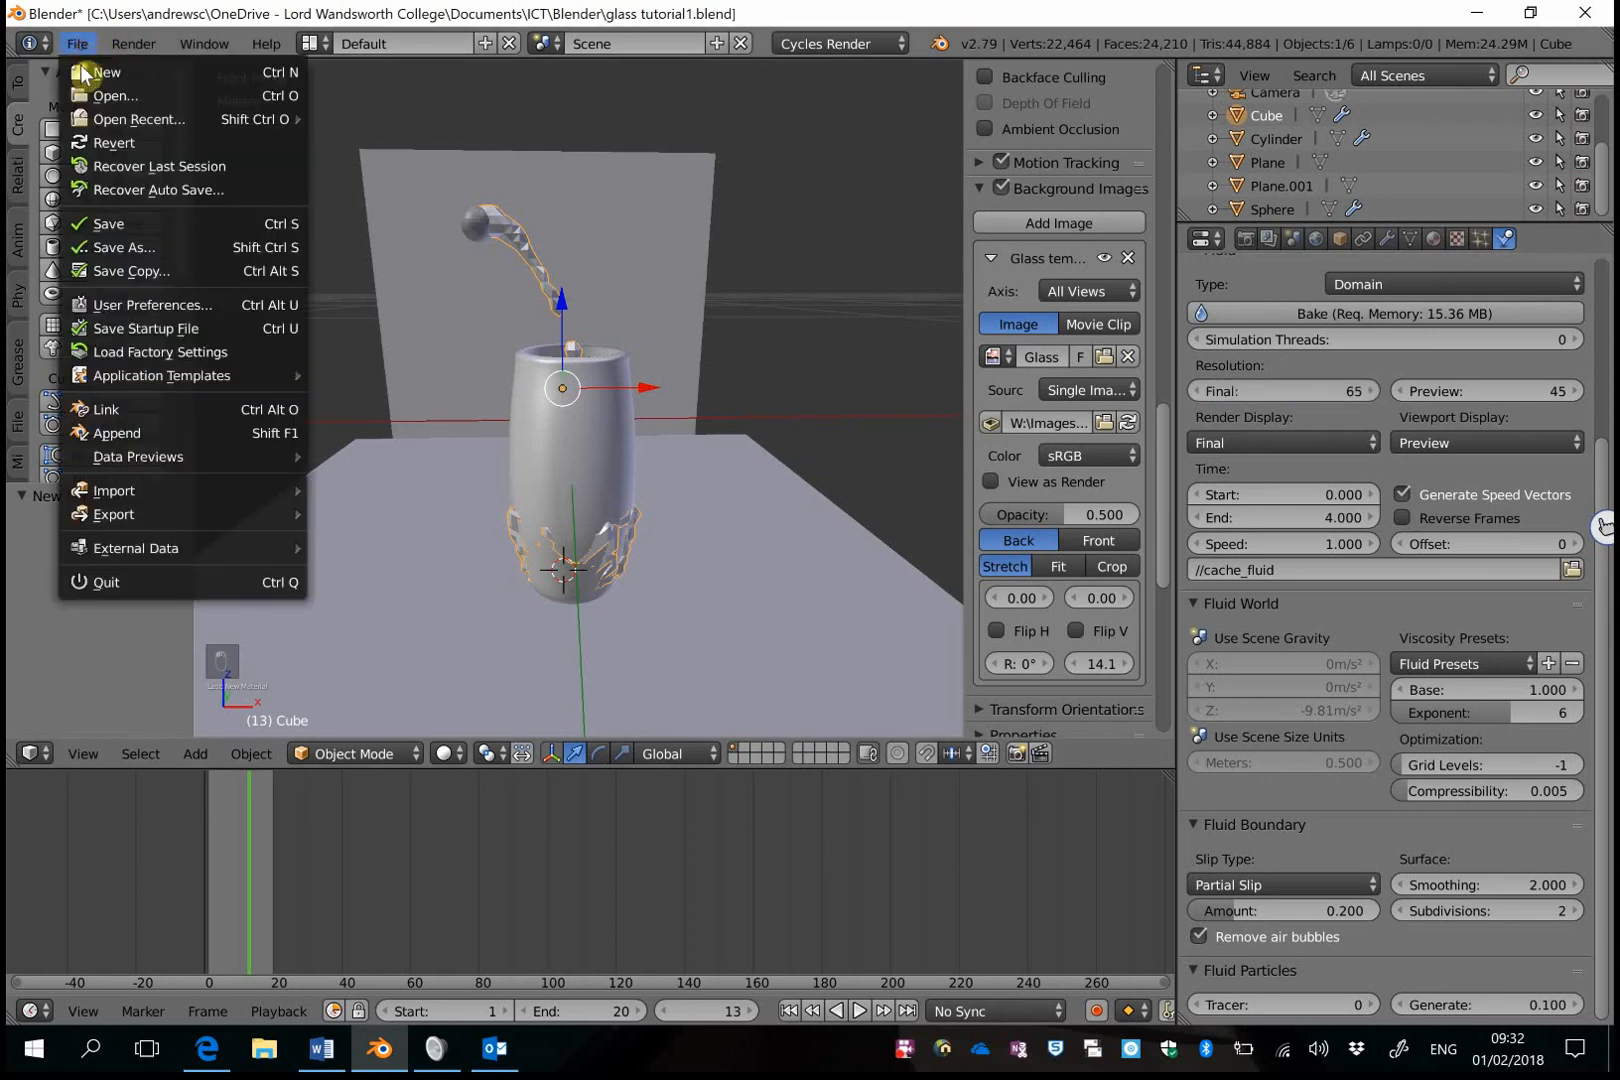
{"action": "left_click", "coordinate": [127, 219]}
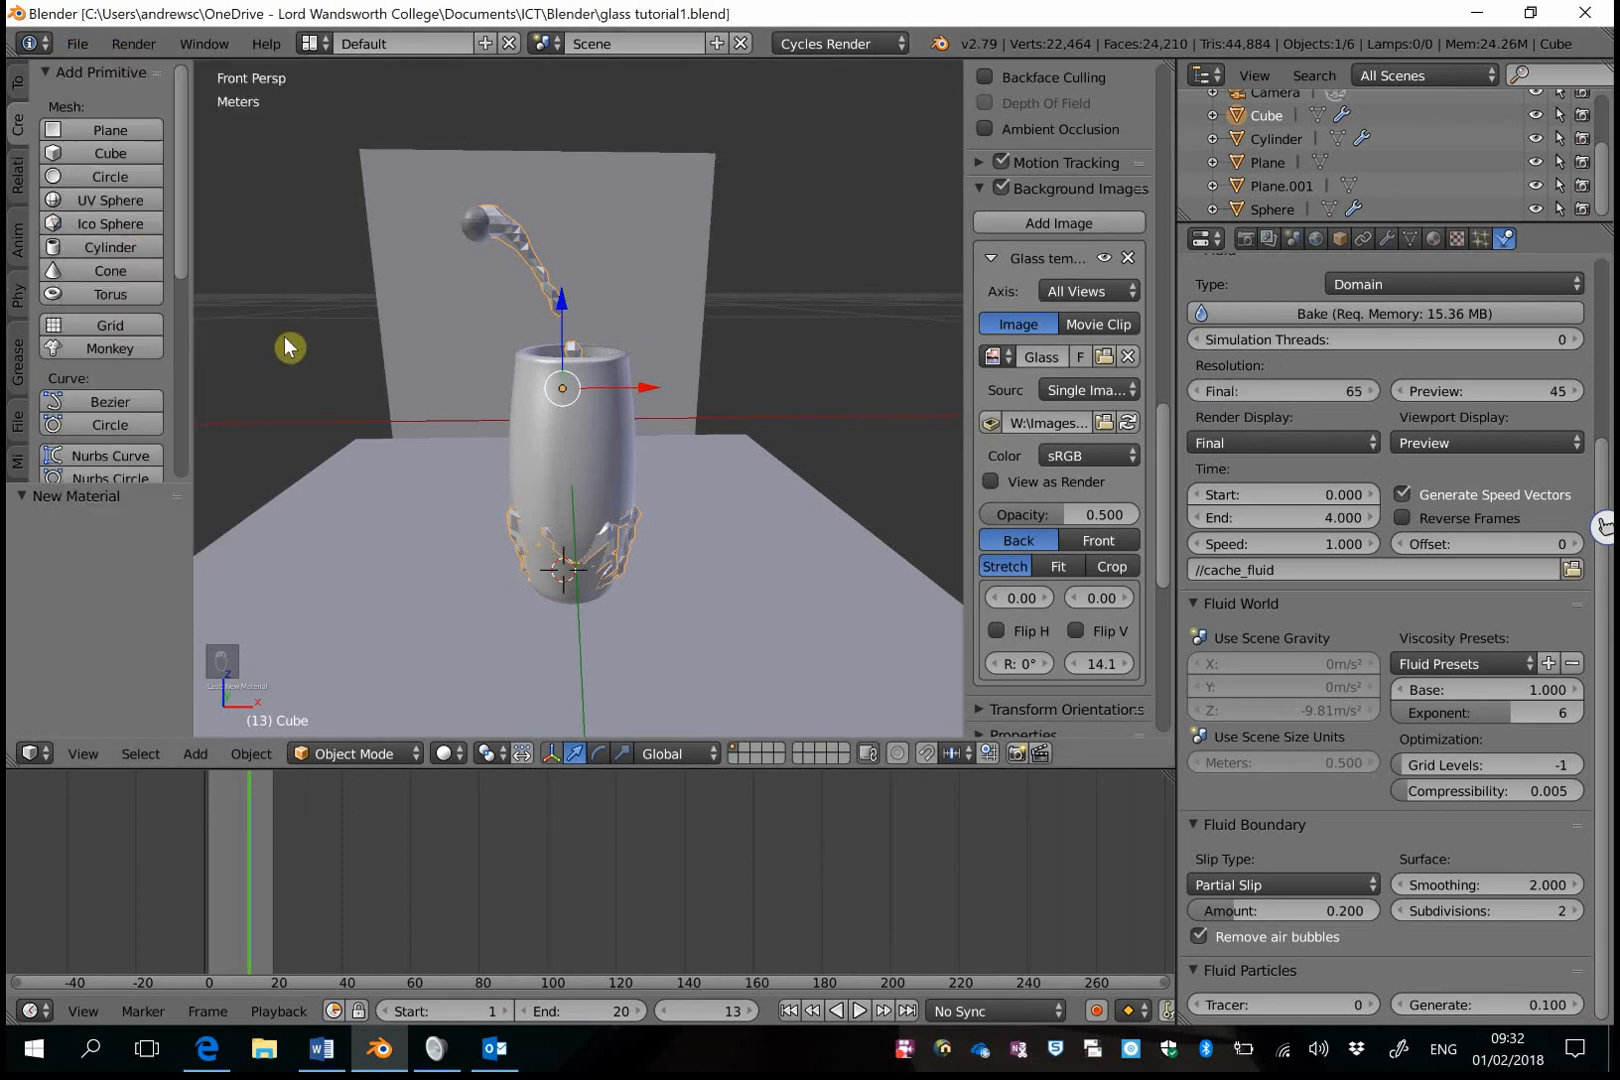
{"action": "left_click", "coordinate": [1334, 390]}
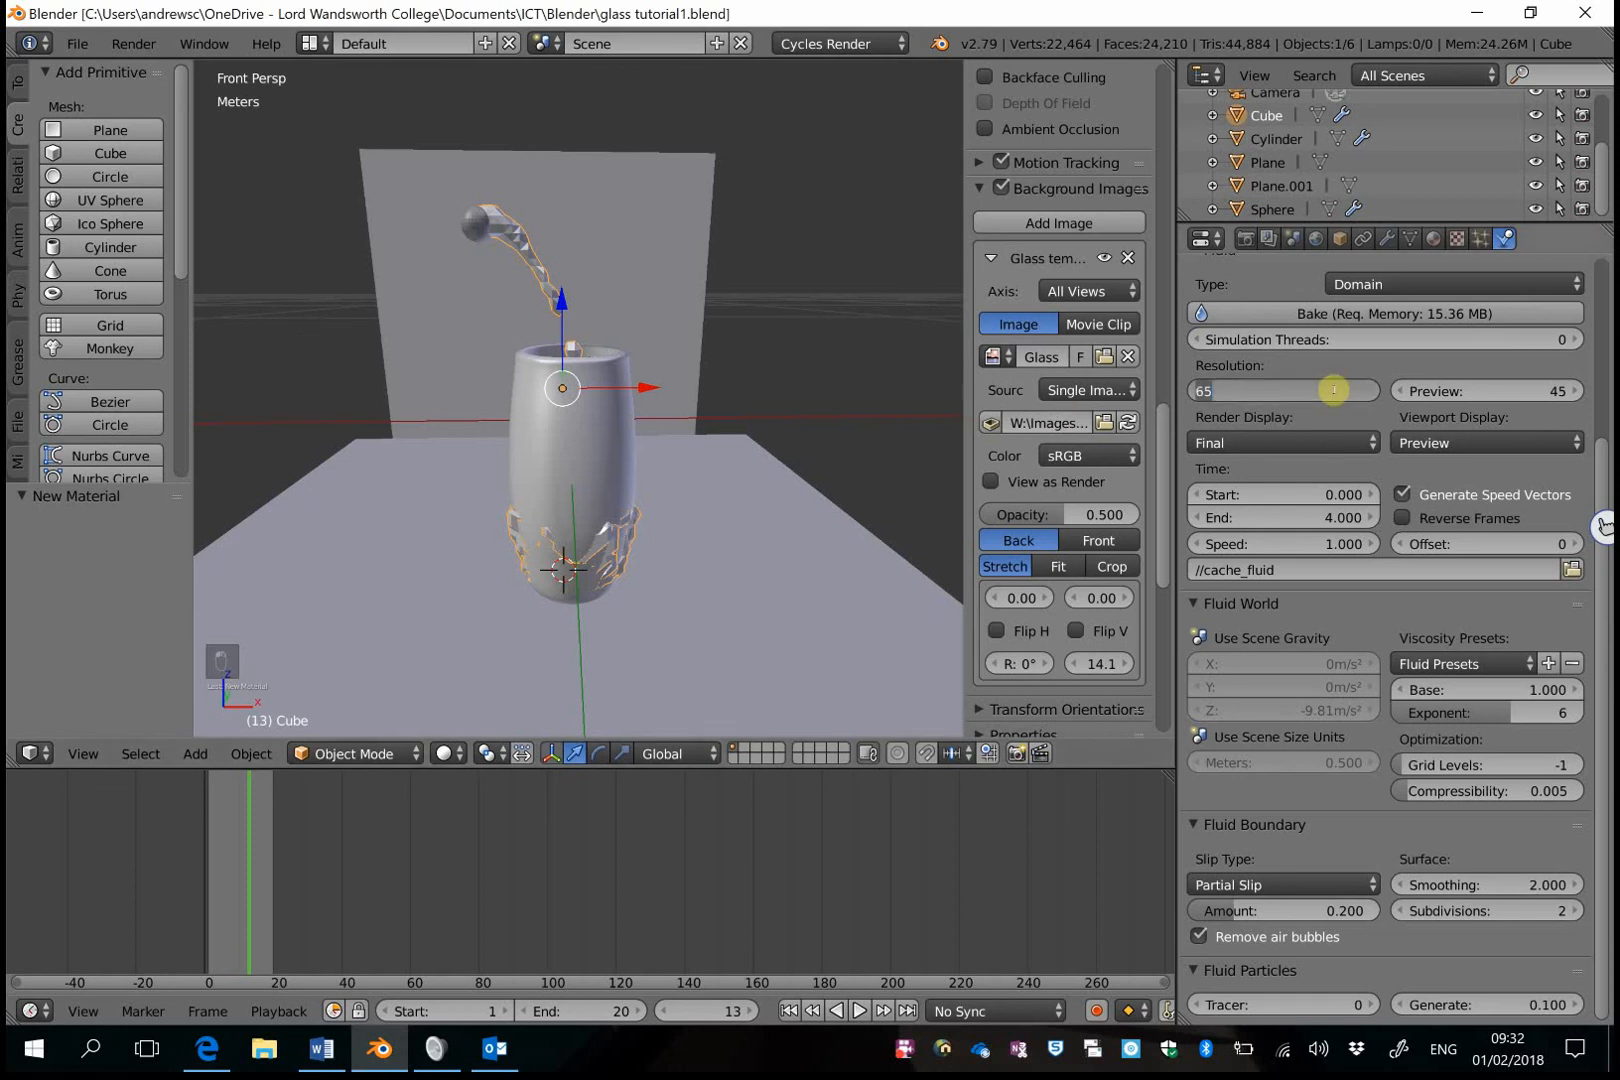
{"action": "key", "text": "Return"}
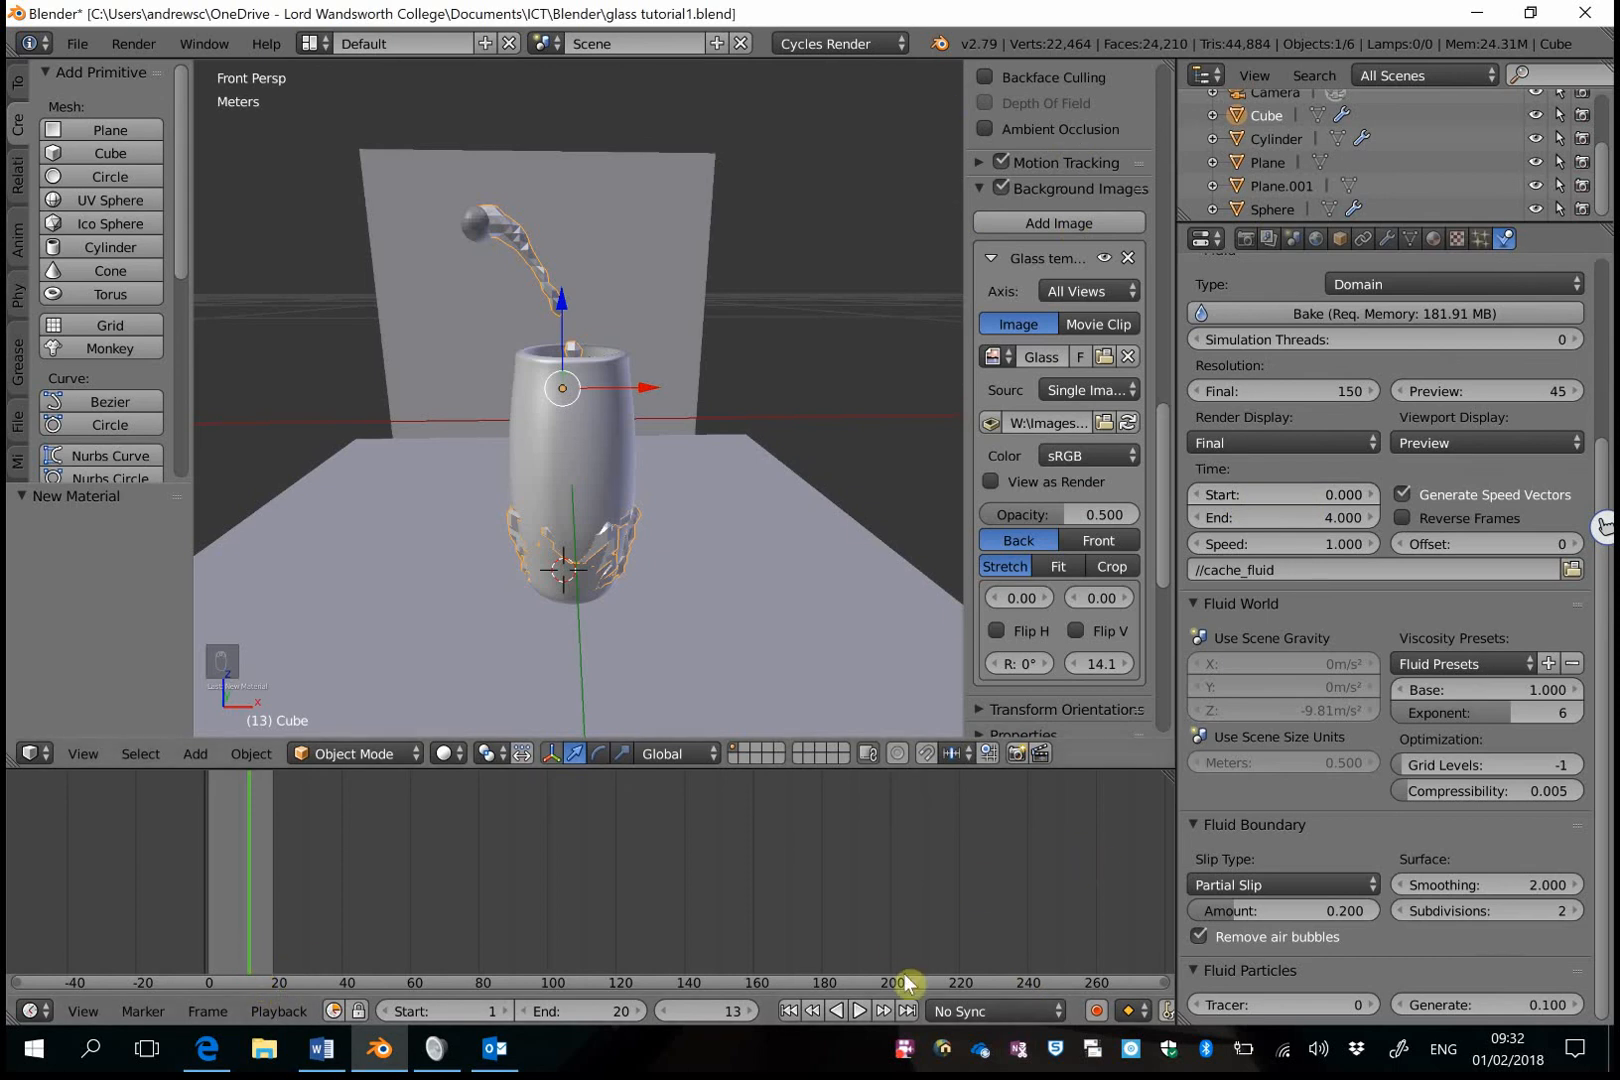
{"action": "right_click", "coordinate": [905, 1048]}
{"action": "left_click", "coordinate": [944, 926]}
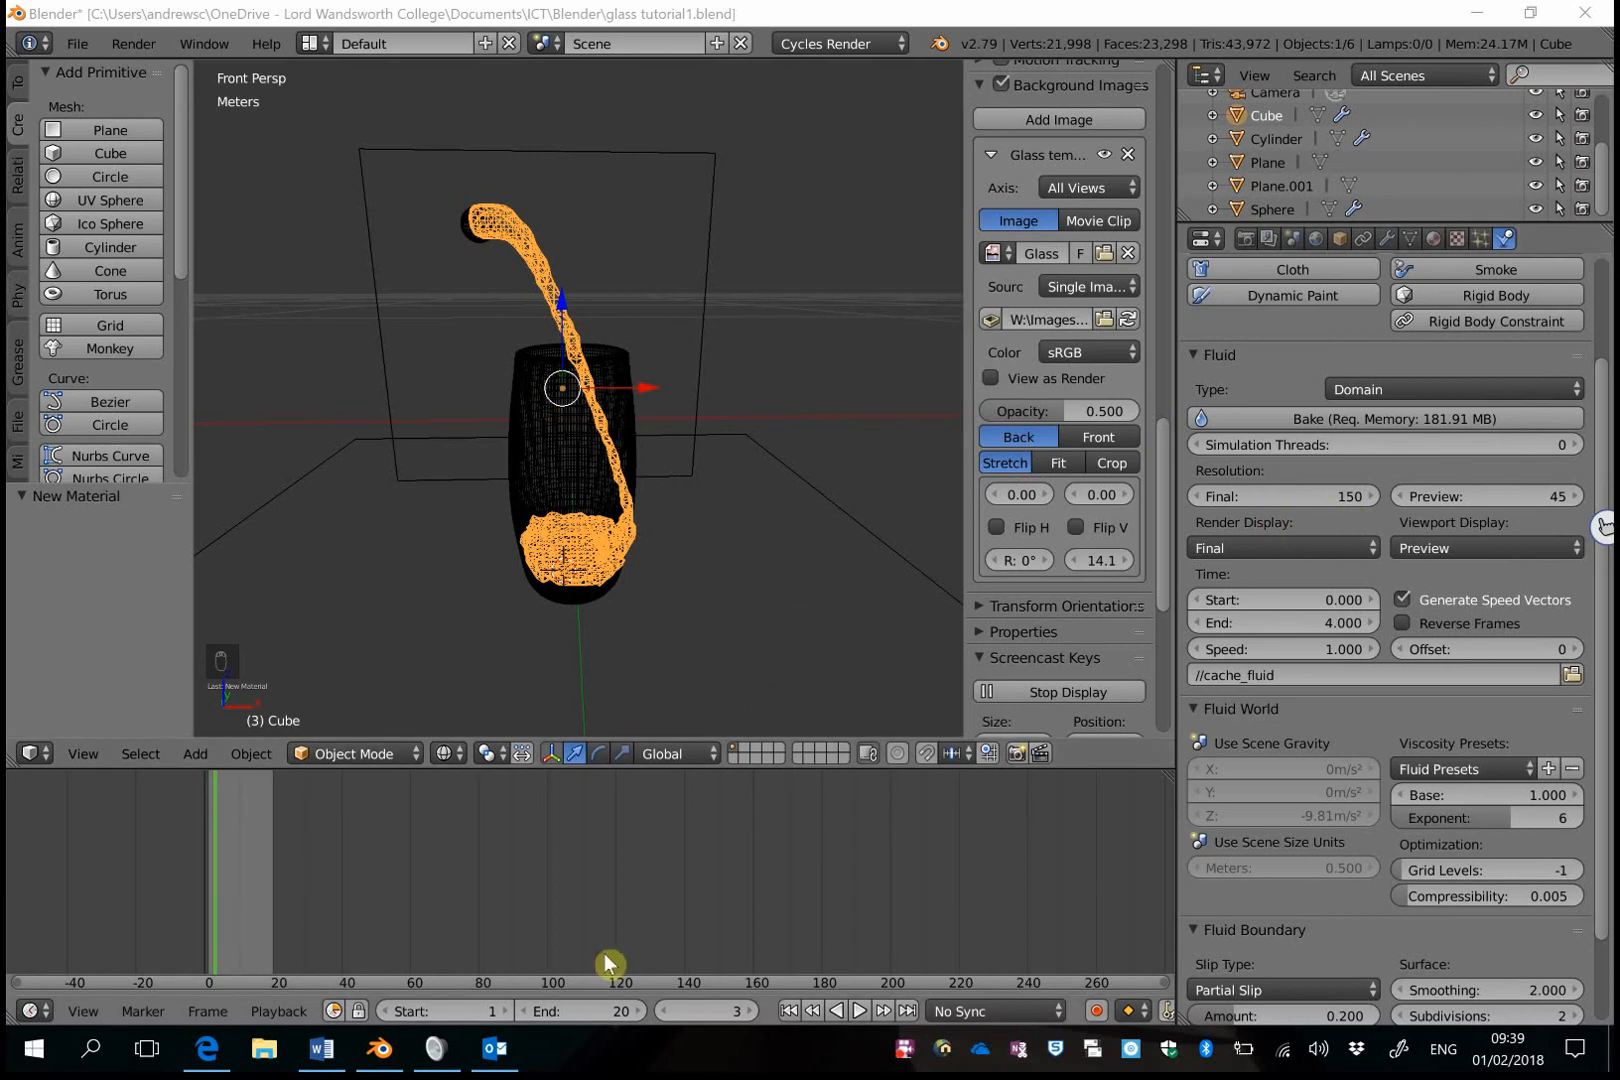
Play back the newly baked fluid animation, step through its first frames and set the current frame to 4.
{"action": "left_click", "coordinate": [864, 1007]}
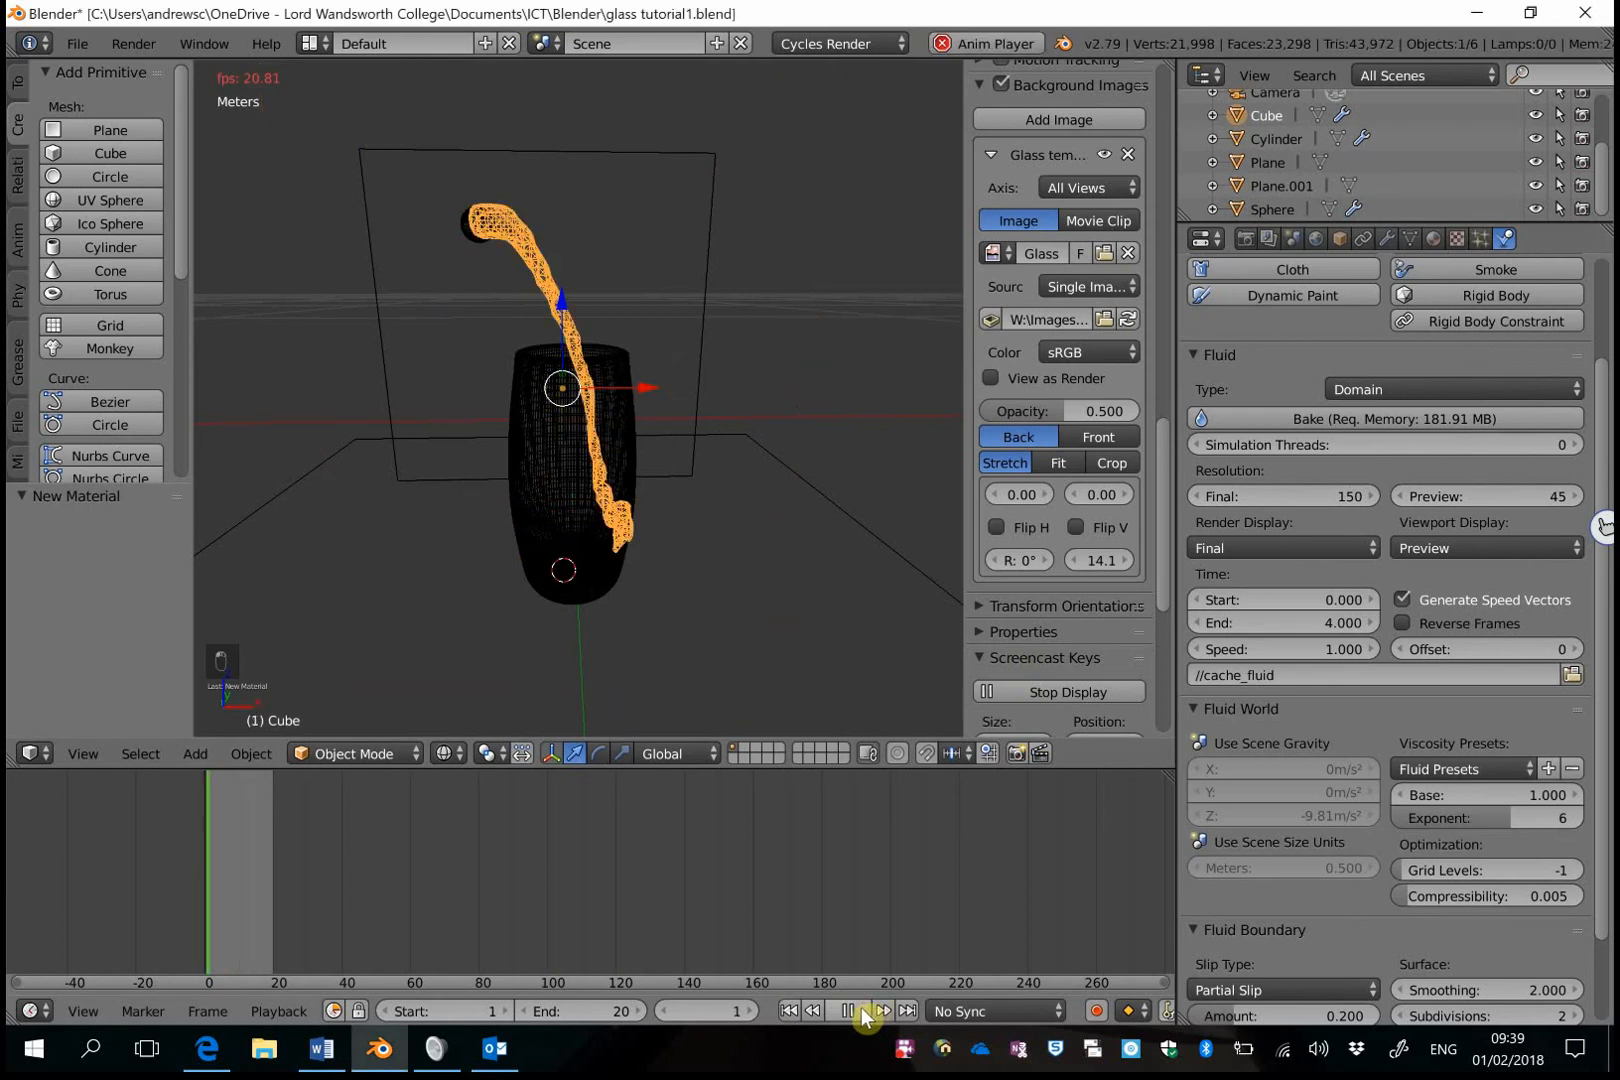
{"action": "left_click", "coordinate": [849, 1011]}
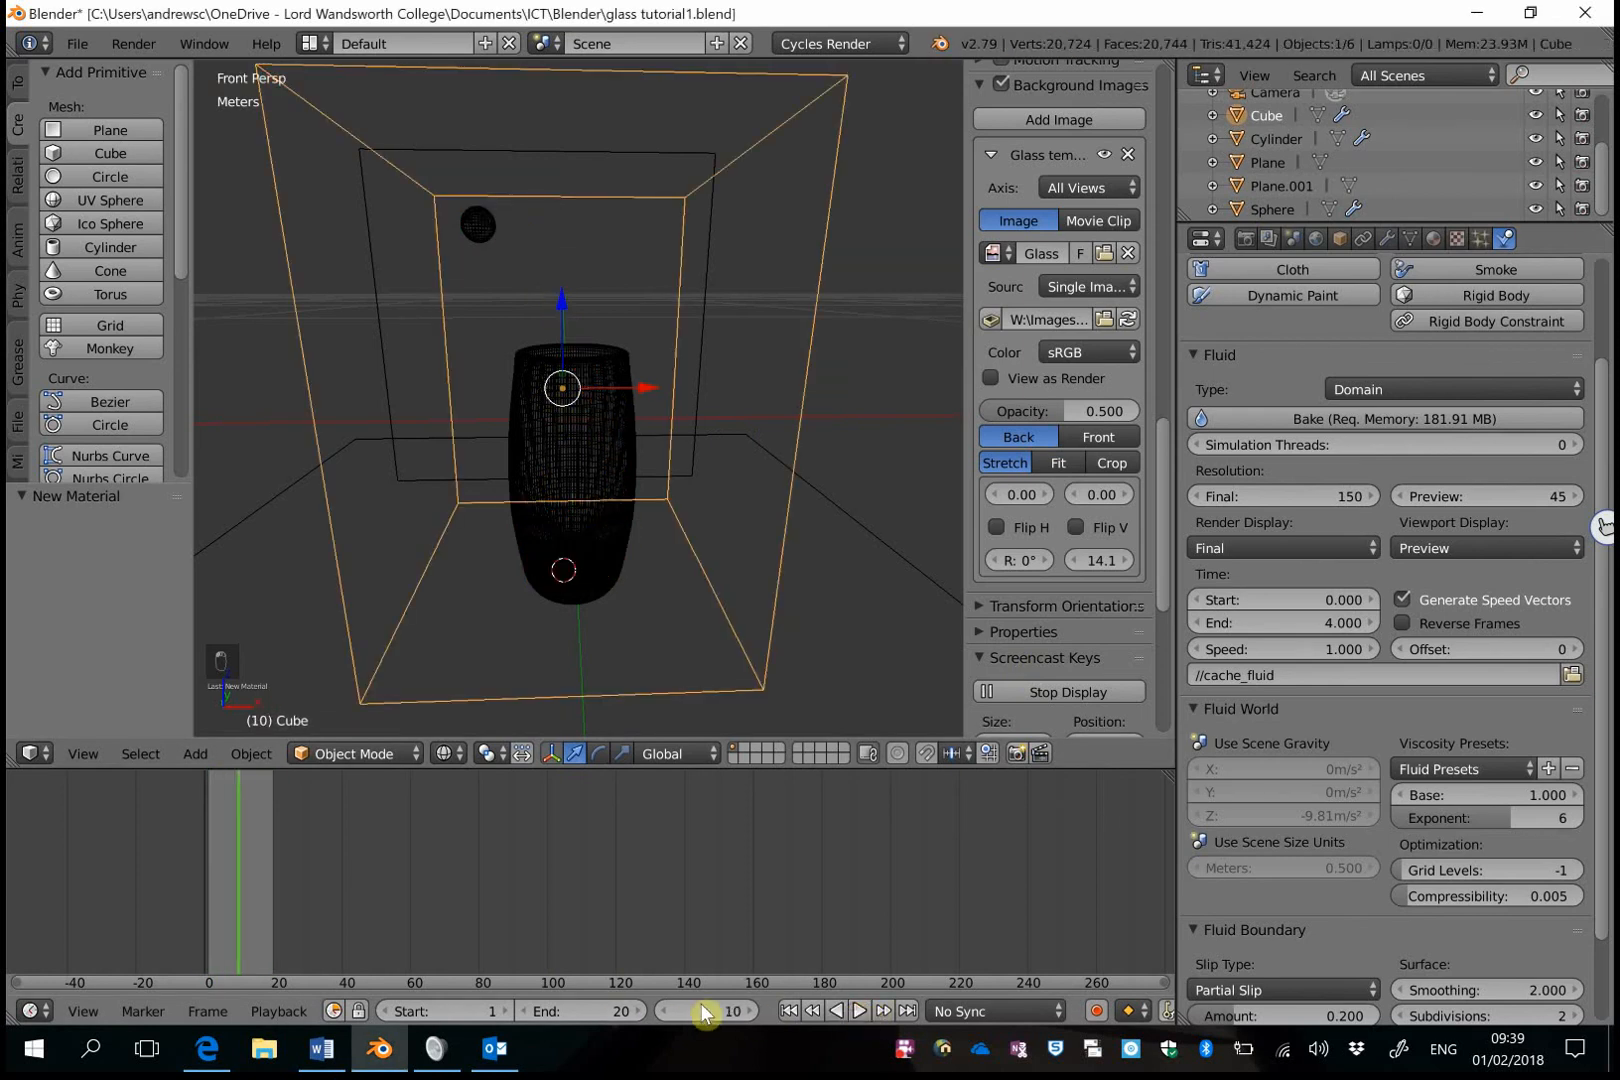
{"action": "left_click_drag", "start_coordinate": [705, 1011], "coordinate": [665, 1016]}
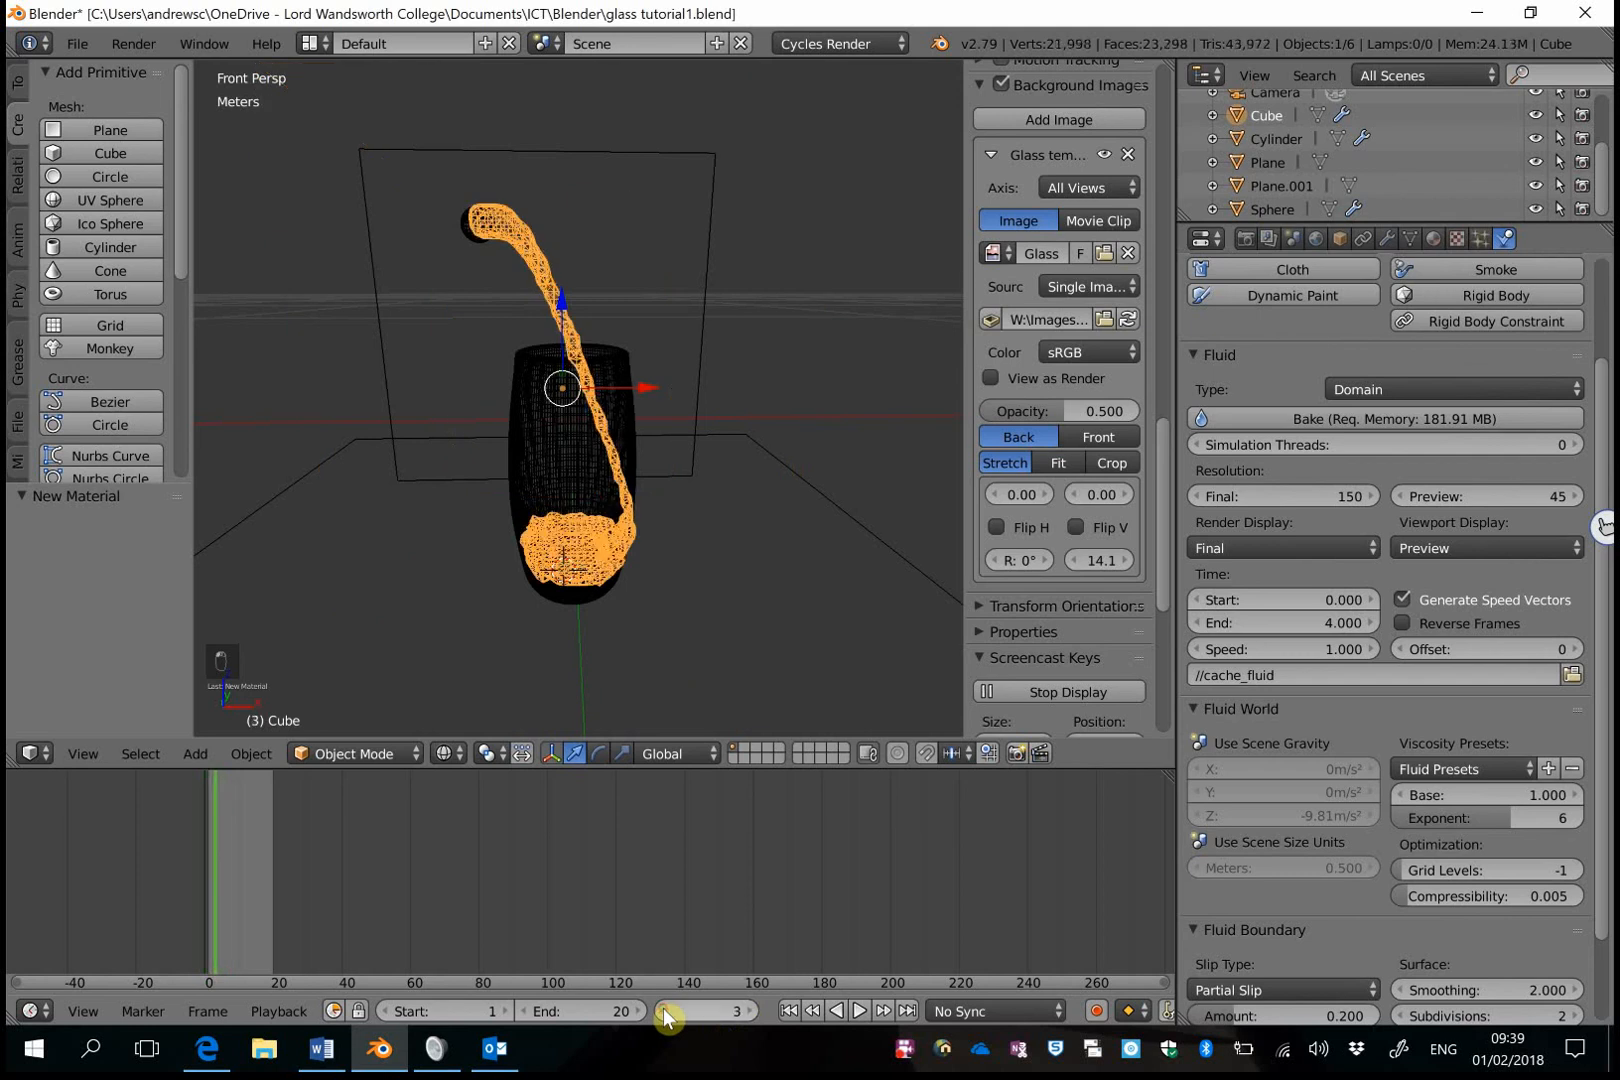
{"action": "left_click", "coordinate": [664, 1011]}
{"action": "left_click", "coordinate": [664, 1011]}
{"action": "left_click", "coordinate": [664, 1011]}
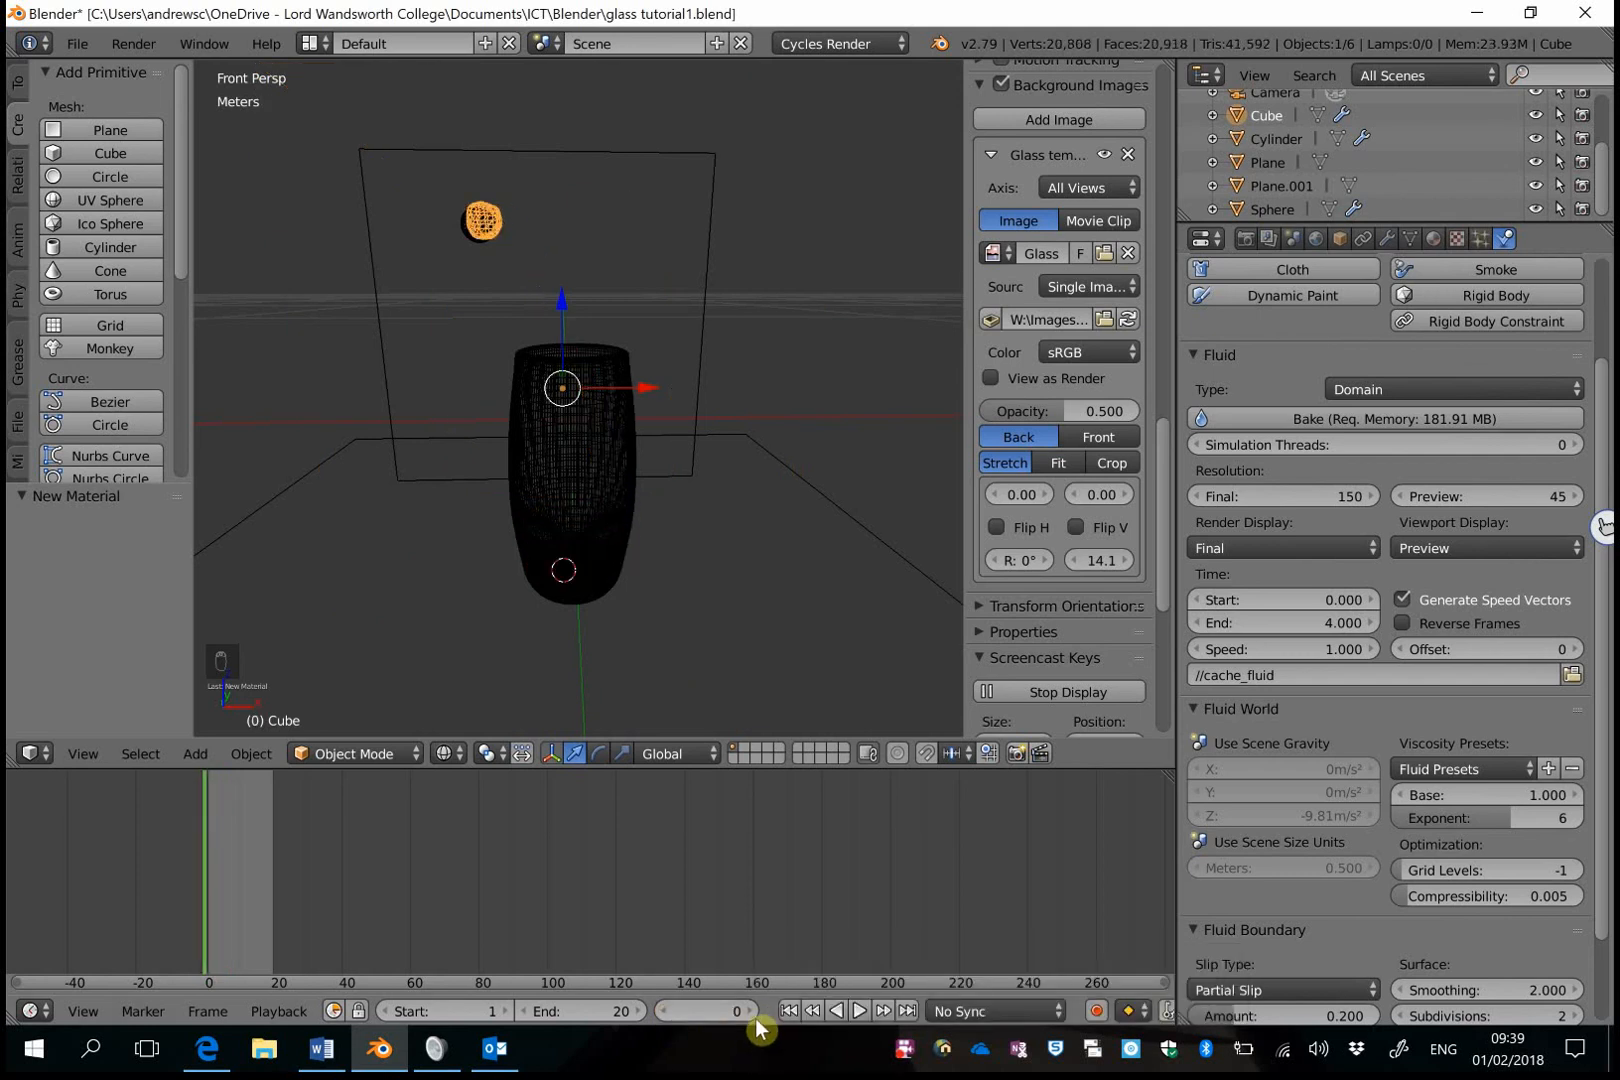
{"action": "left_click", "coordinate": [752, 1011]}
{"action": "left_click", "coordinate": [752, 1011]}
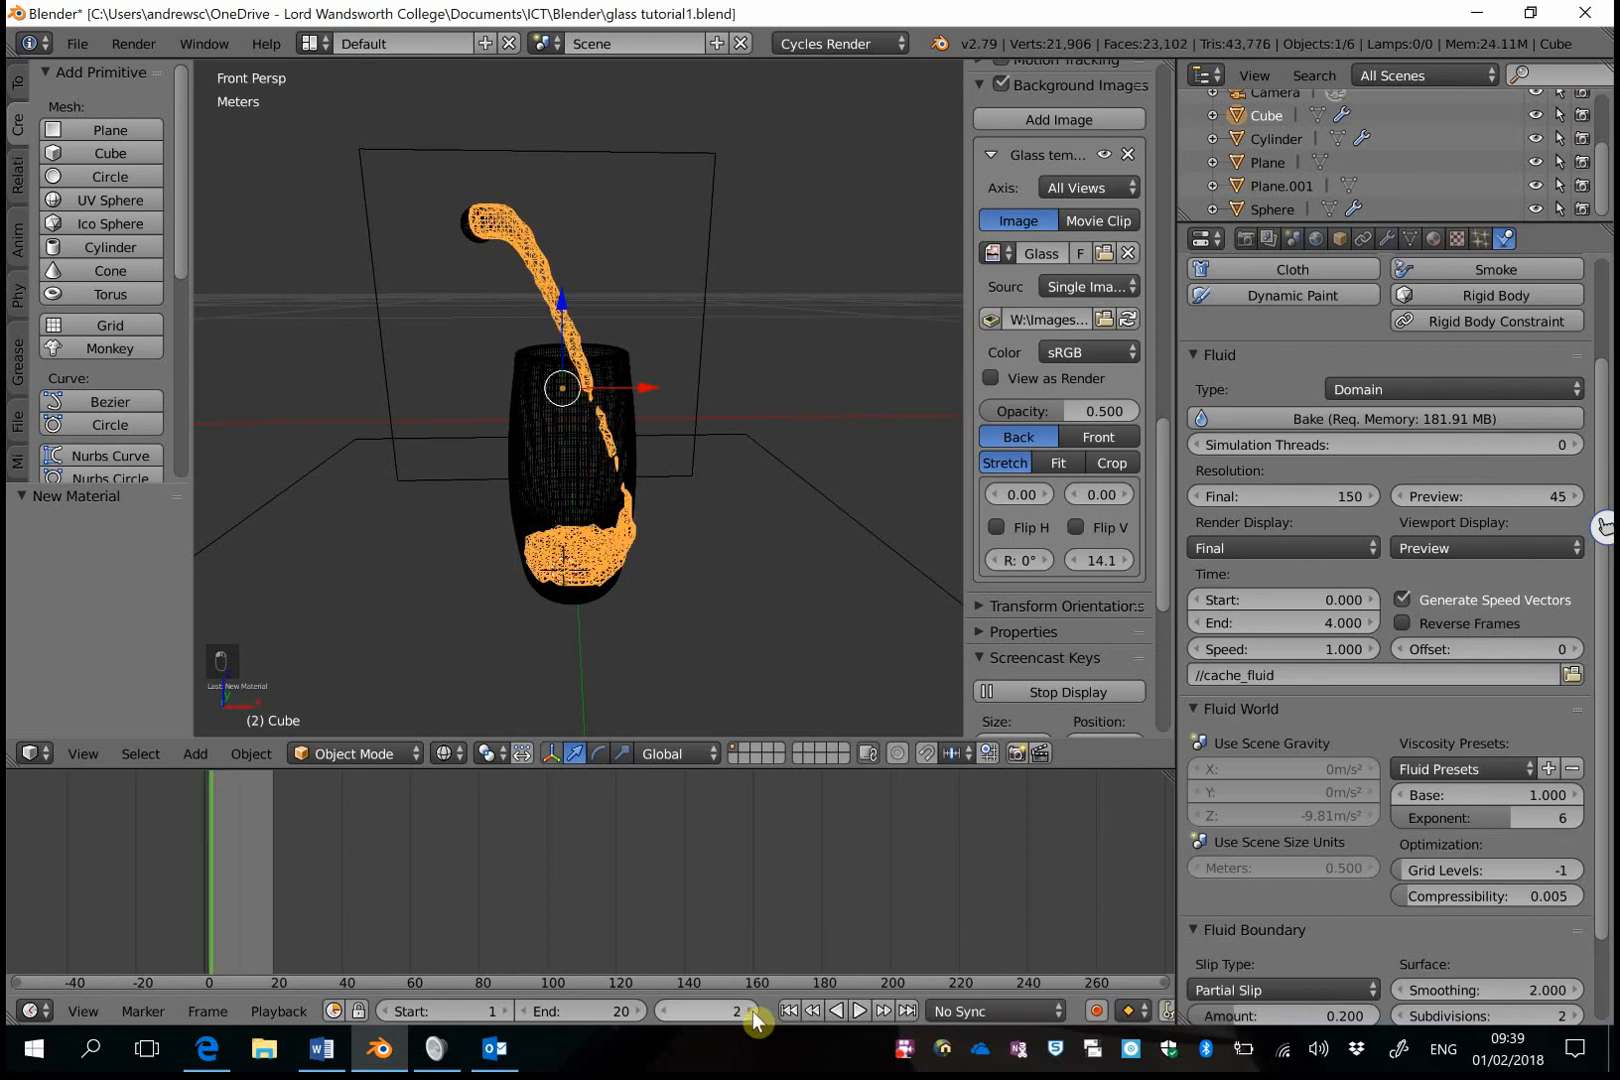
{"action": "left_click", "coordinate": [752, 1011]}
{"action": "left_click", "coordinate": [752, 1011]}
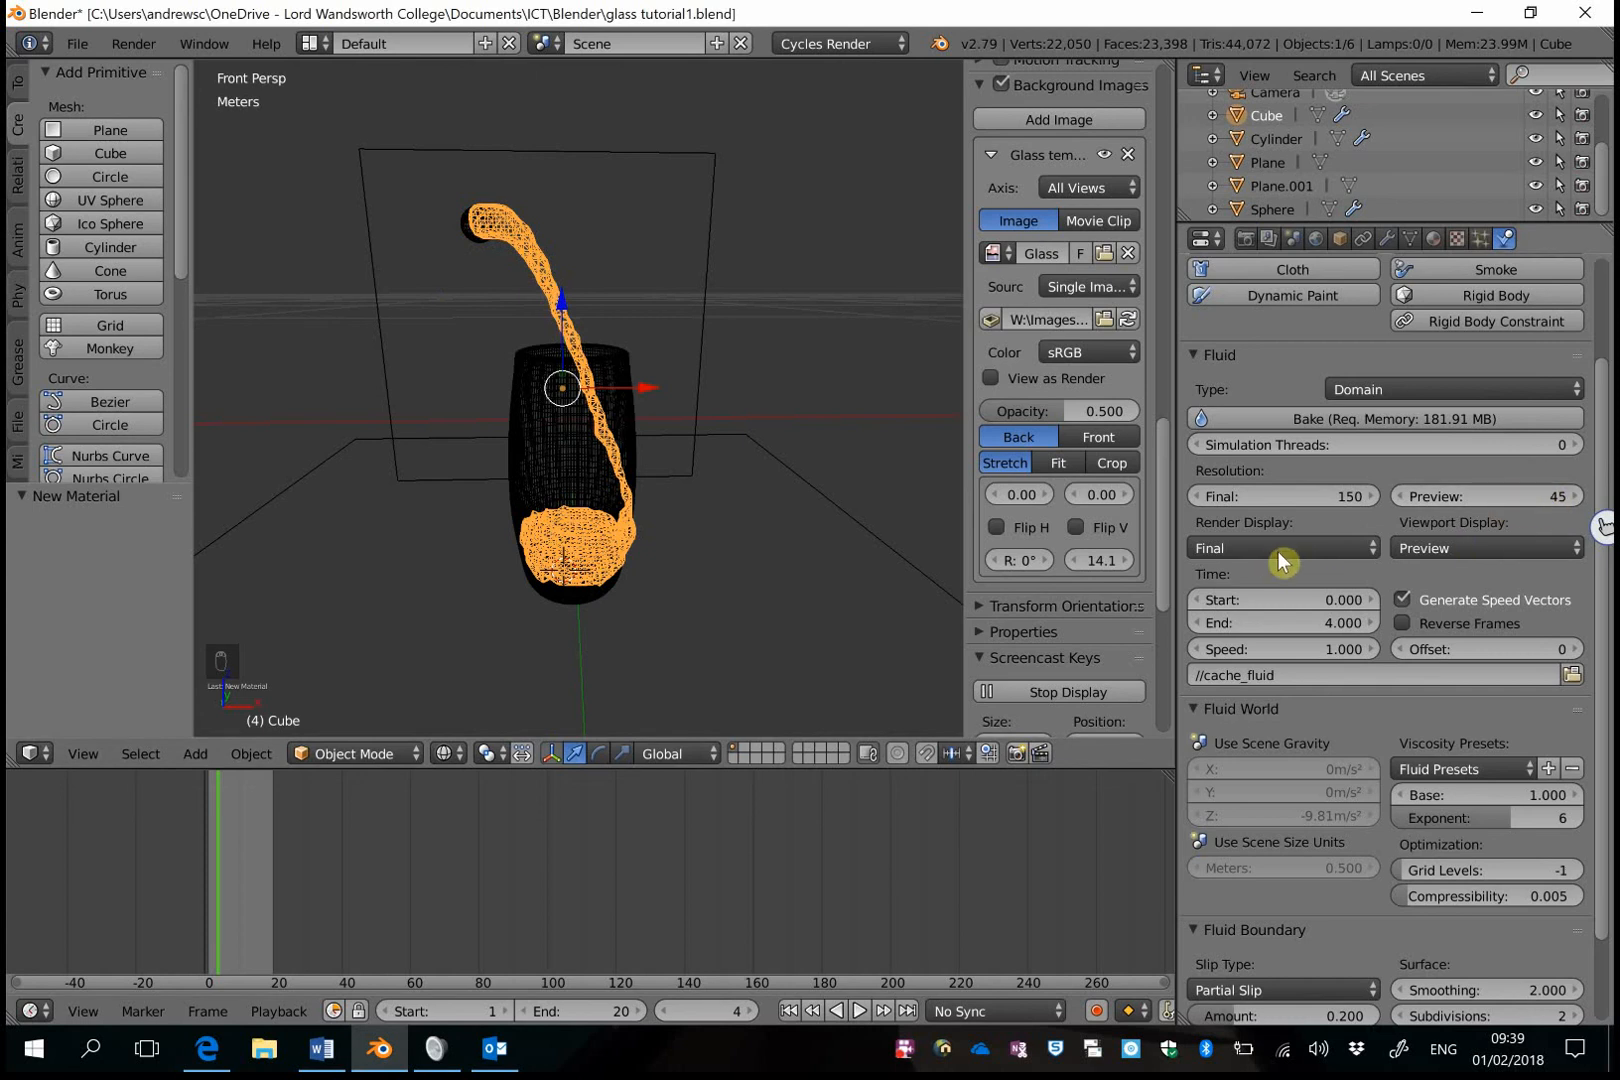
Set the fluid domain's viewport display to Final and inspect the detailed fluid mesh inside the glass.
{"action": "left_click", "coordinate": [1444, 550]}
{"action": "left_click", "coordinate": [1431, 471]}
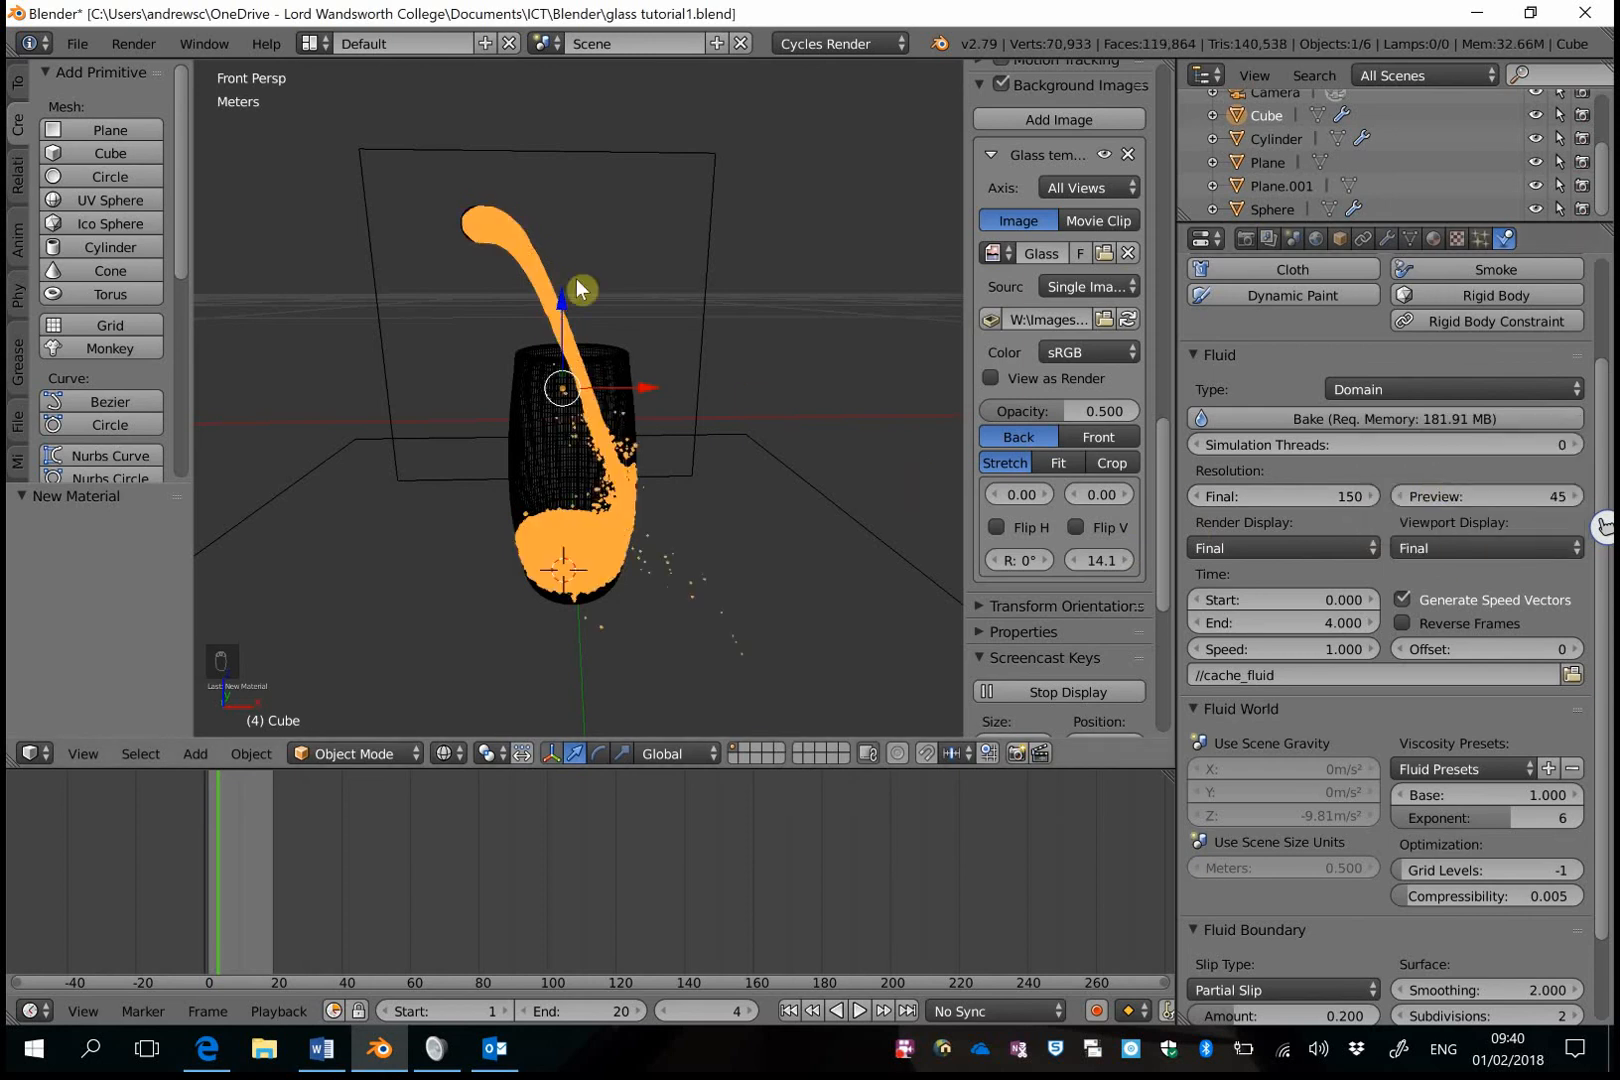
{"action": "scroll", "coordinate": [640, 567], "scroll_direction": "up", "scroll_amount": 4}
{"action": "scroll", "coordinate": [643, 564], "scroll_direction": "up", "scroll_amount": 4}
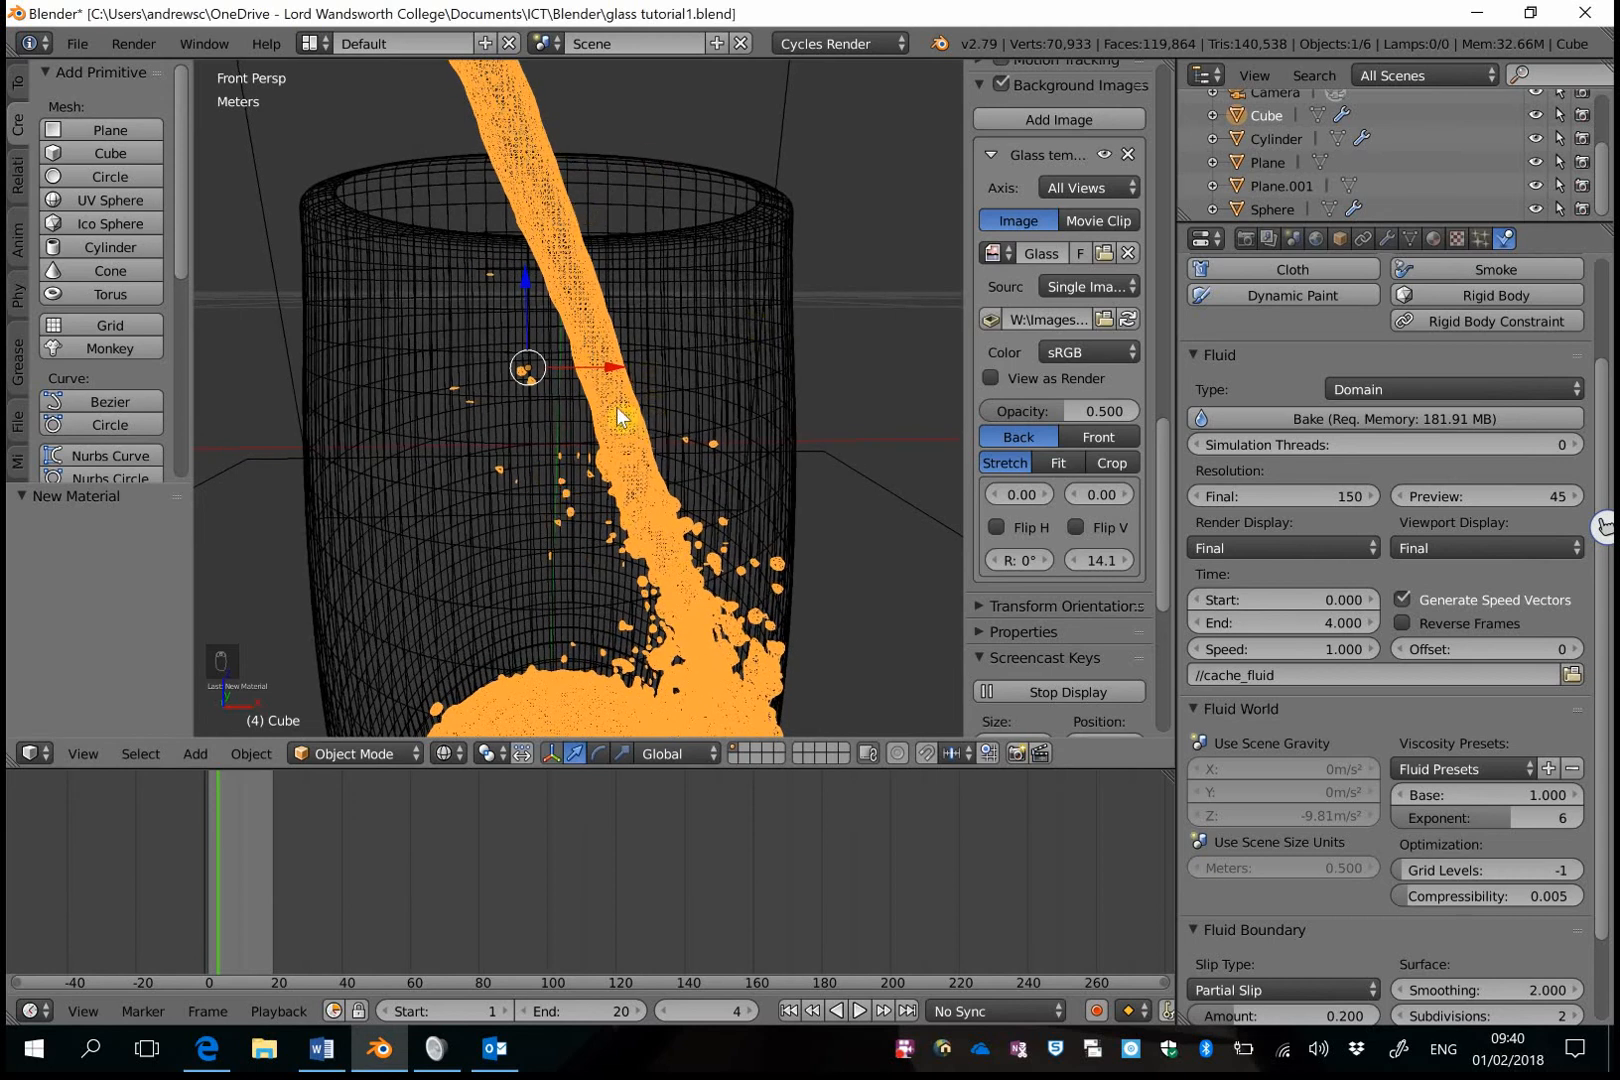
{"action": "scroll", "coordinate": [760, 600], "scroll_direction": "down", "scroll_amount": 8}
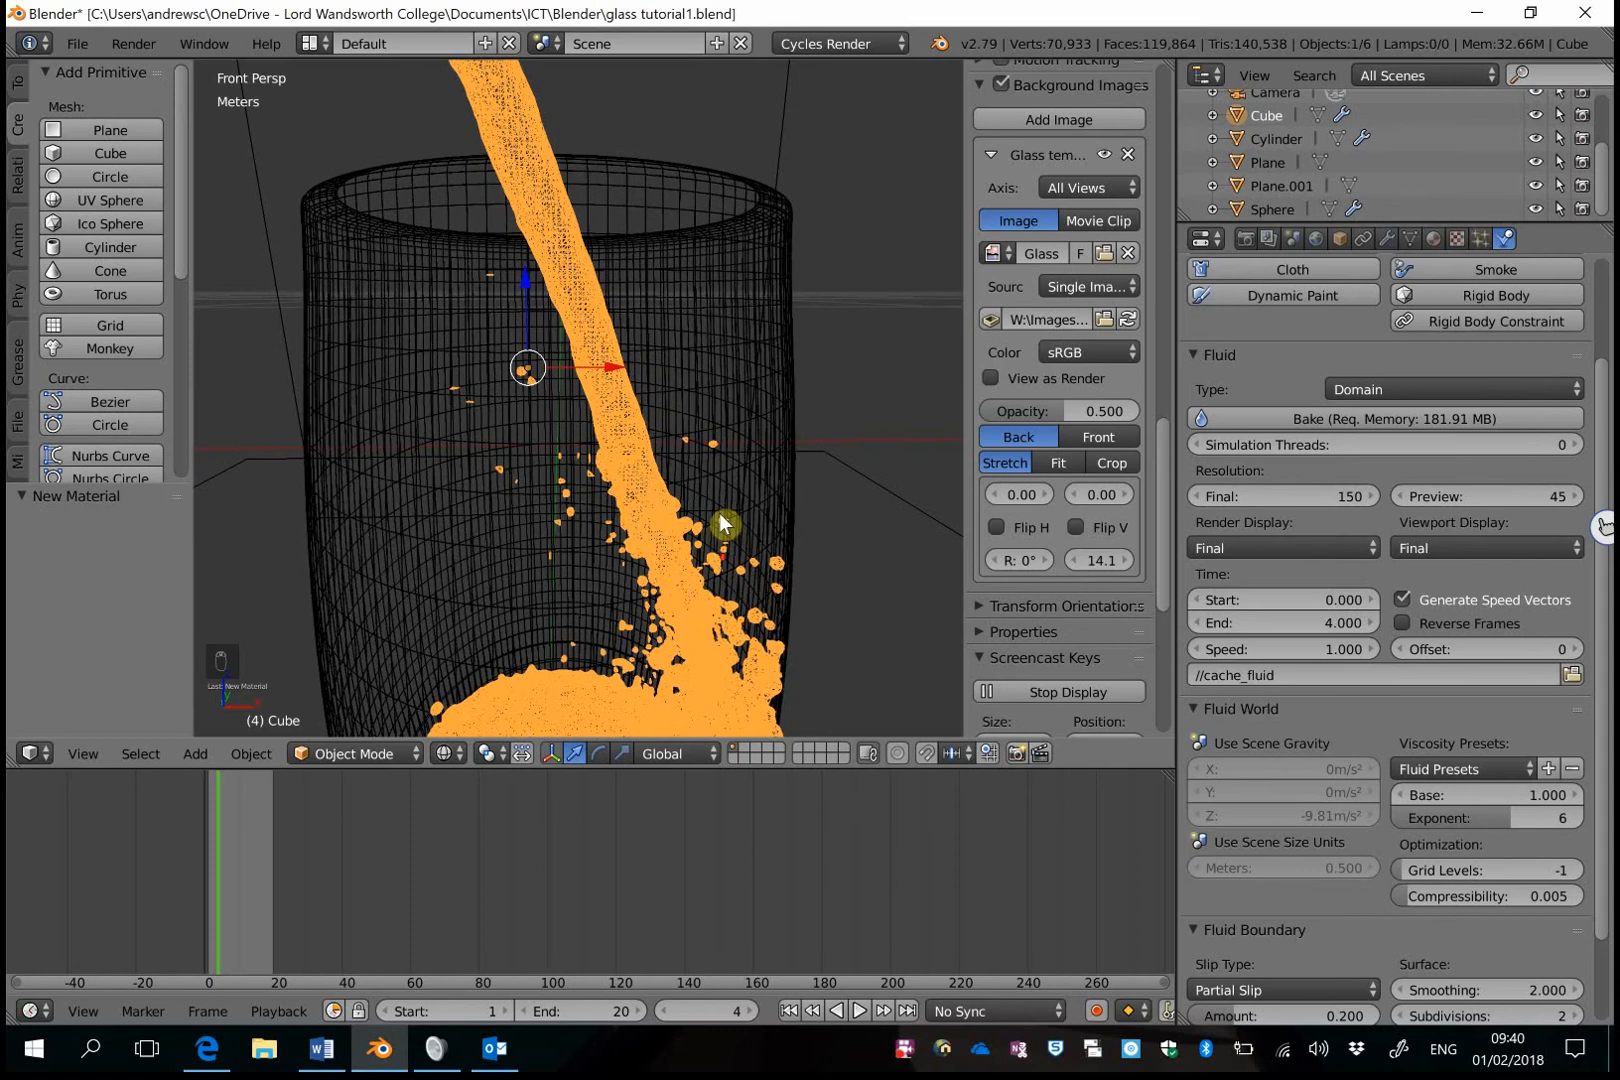
{"action": "scroll", "coordinate": [705, 552], "scroll_direction": "up", "scroll_amount": 5}
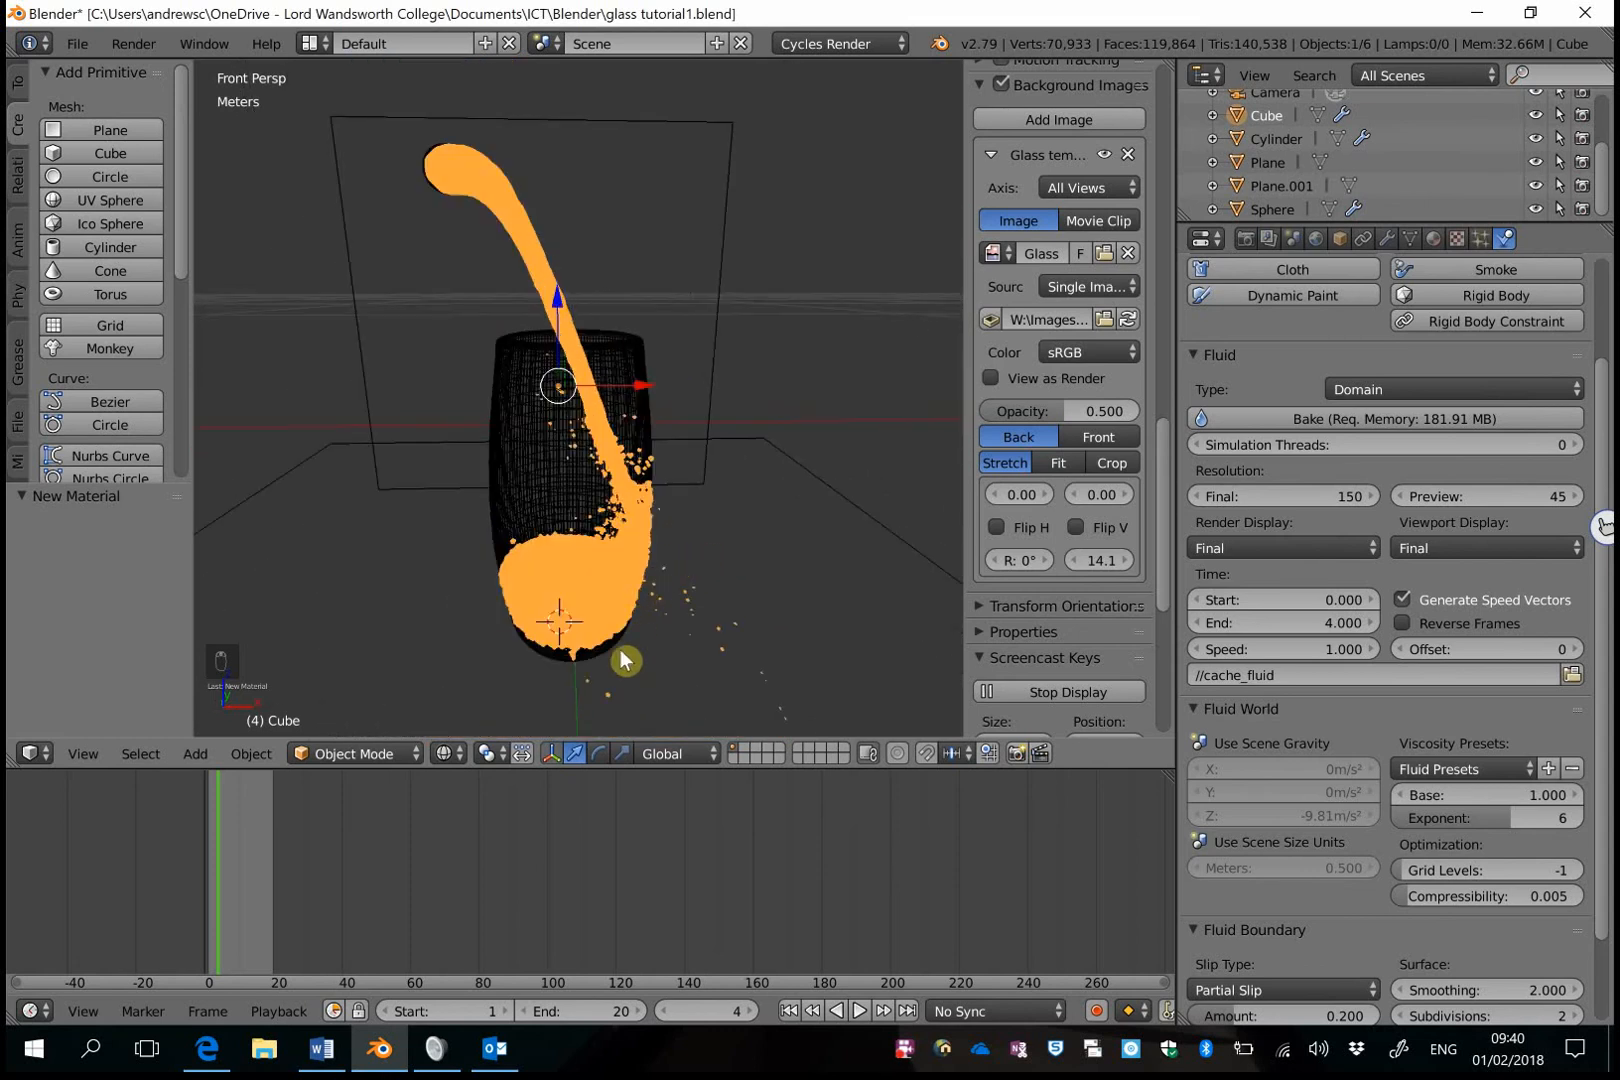
Preview the full-resolution fluid at frame 4 in Rendered viewport shading and switch the viewport to Solid shading.
{"action": "left_click", "coordinate": [447, 754]}
{"action": "left_click", "coordinate": [535, 596]}
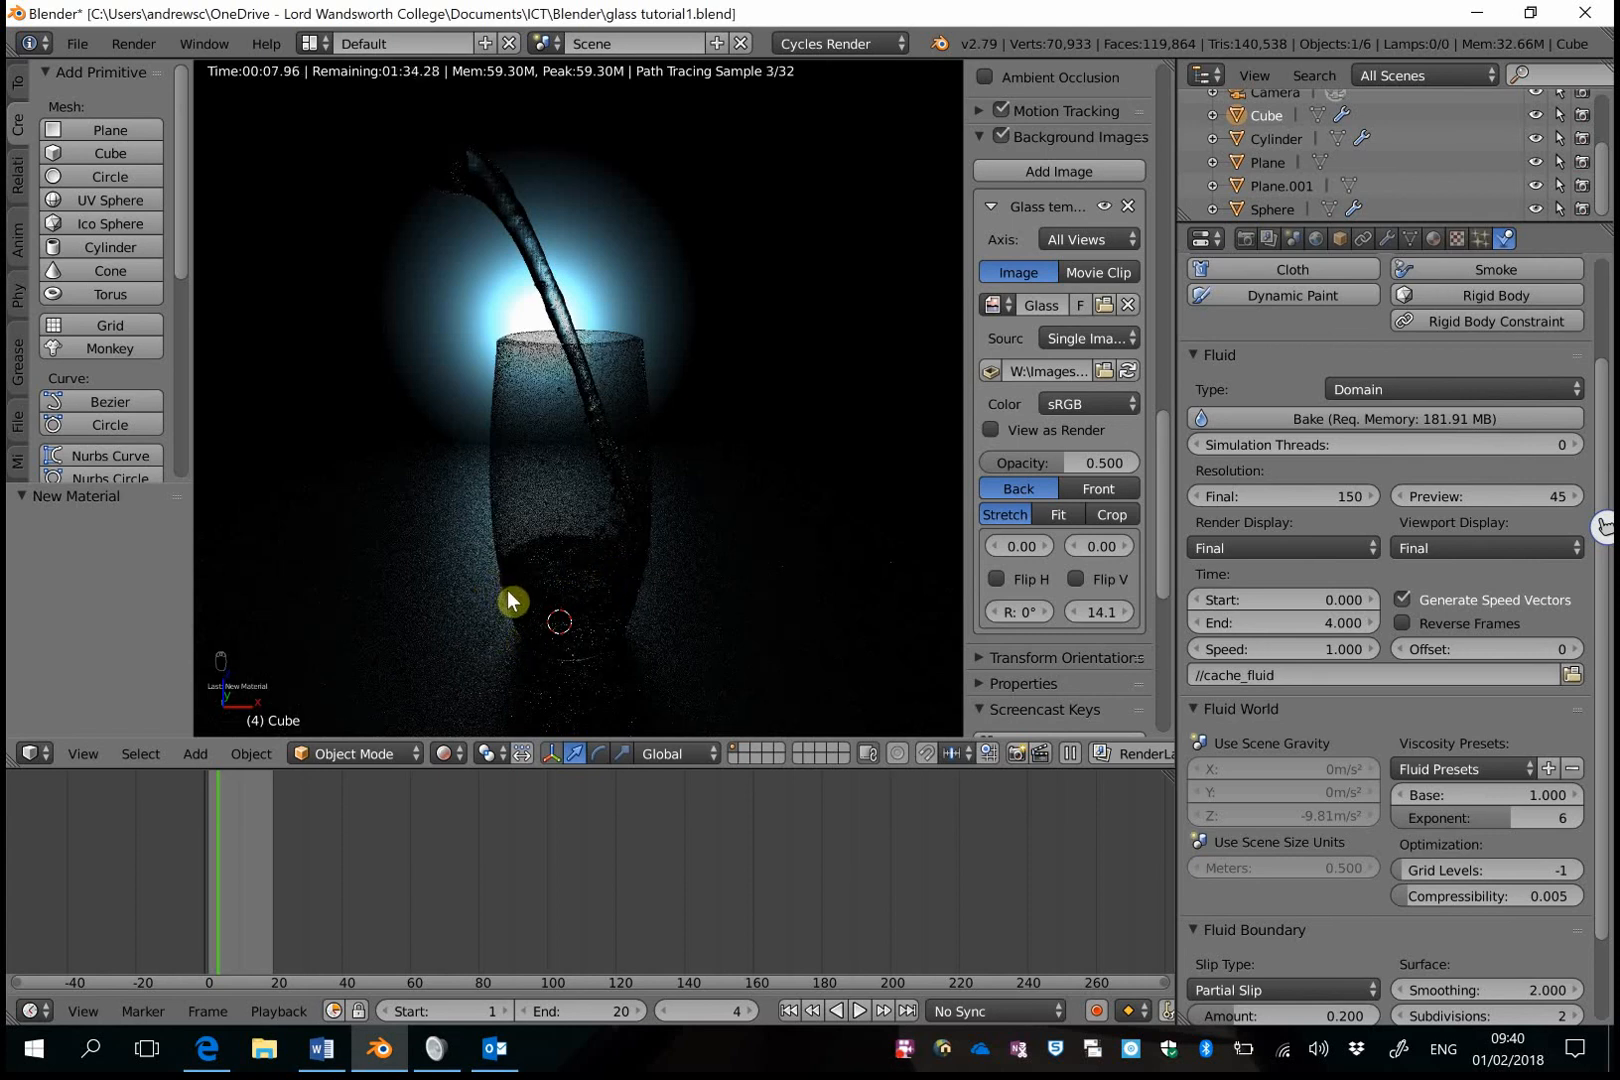
{"action": "left_click", "coordinate": [443, 753]}
{"action": "left_click", "coordinate": [462, 673]}
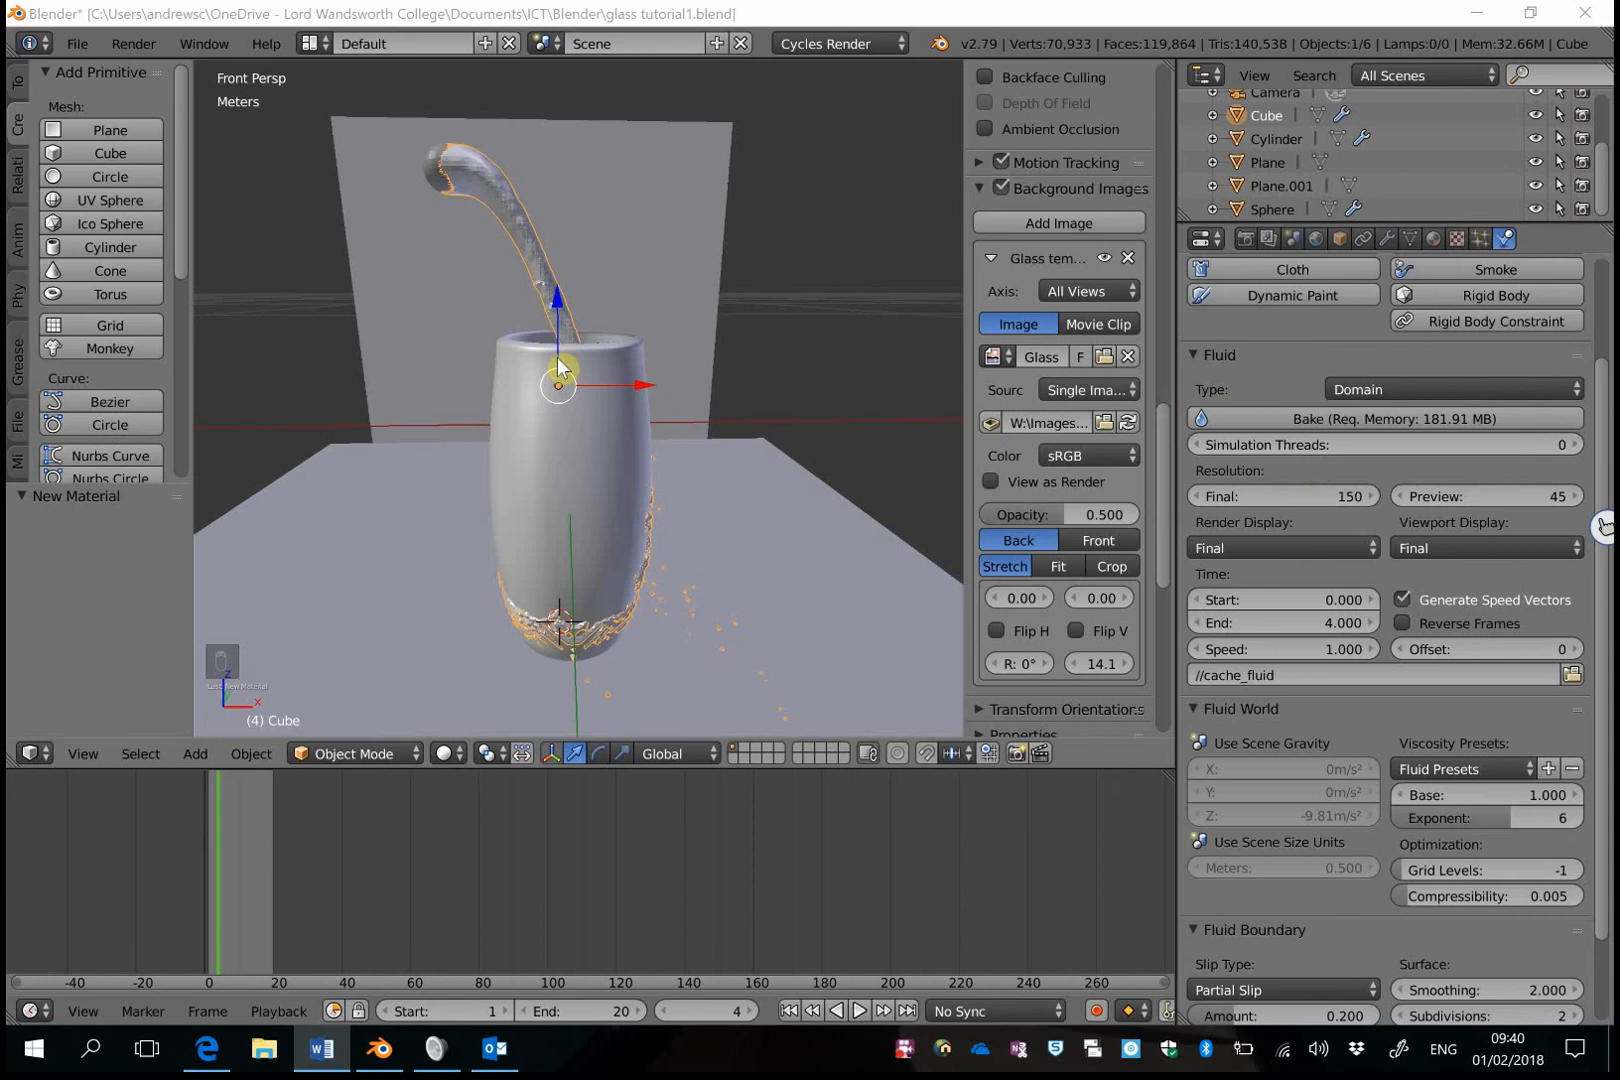
Look through the camera and turn off the viewport's background images.
{"action": "key", "text": "KP_0"}
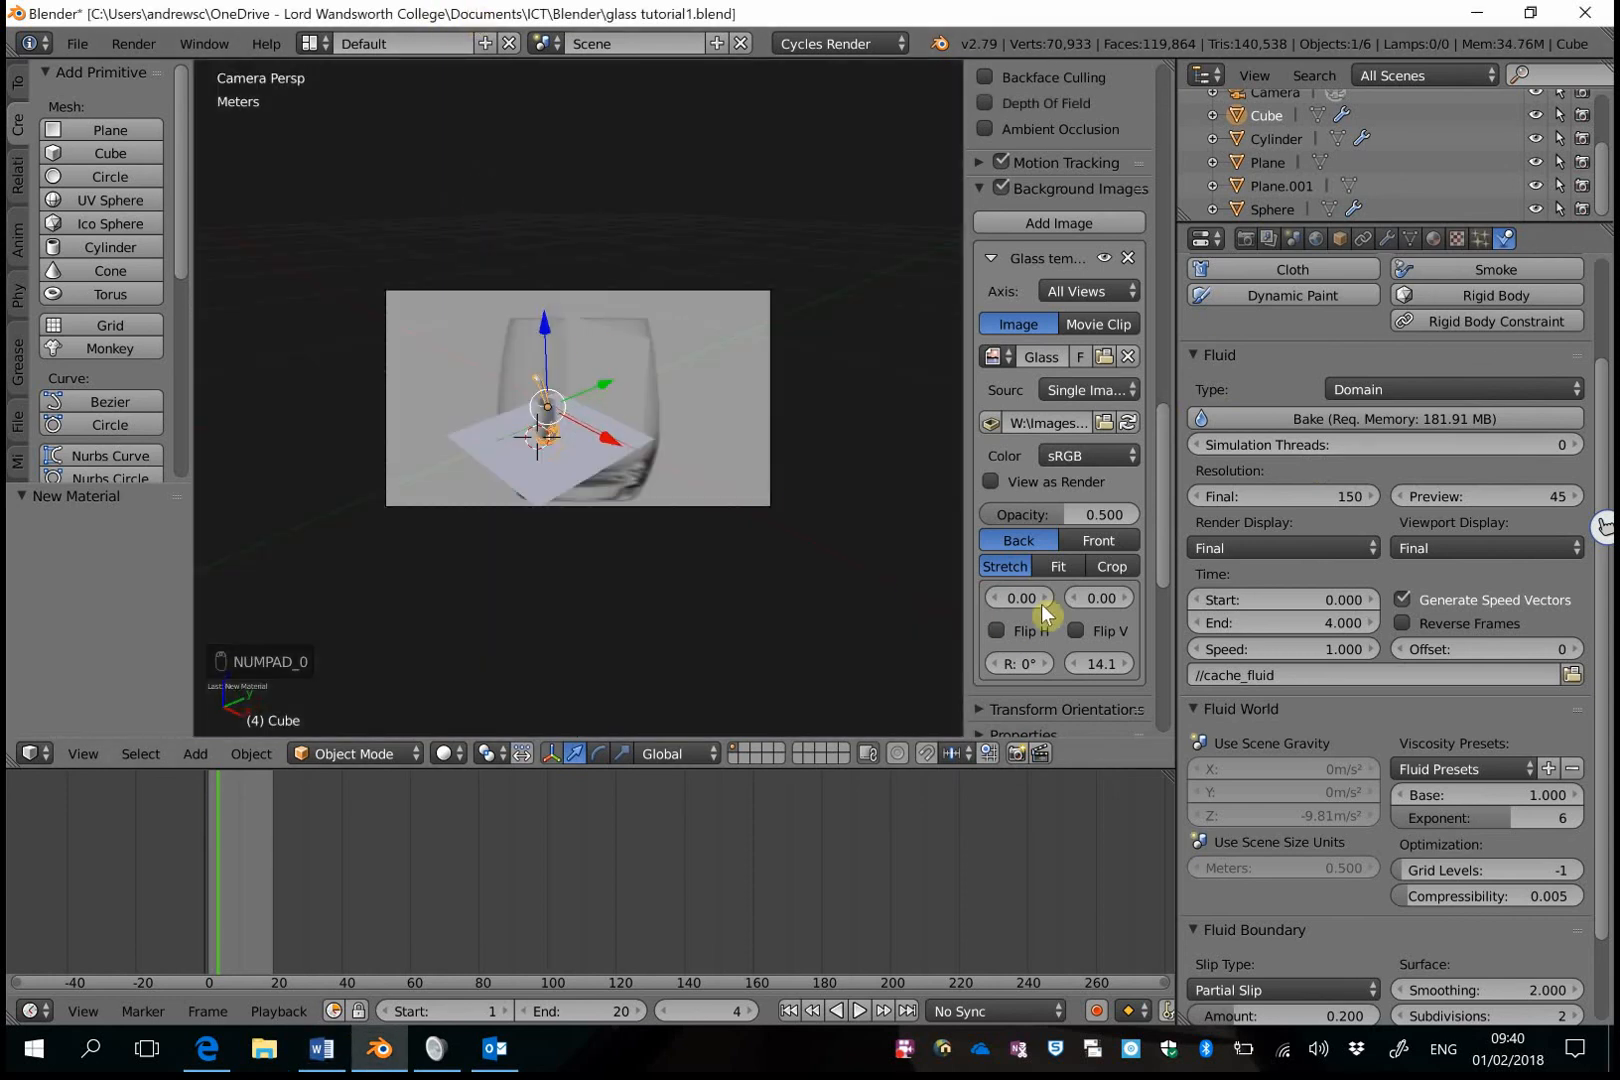
{"action": "scroll", "coordinate": [1100, 650], "scroll_direction": "down", "scroll_amount": 8}
{"action": "scroll", "coordinate": [1045, 700], "scroll_direction": "down", "scroll_amount": 4}
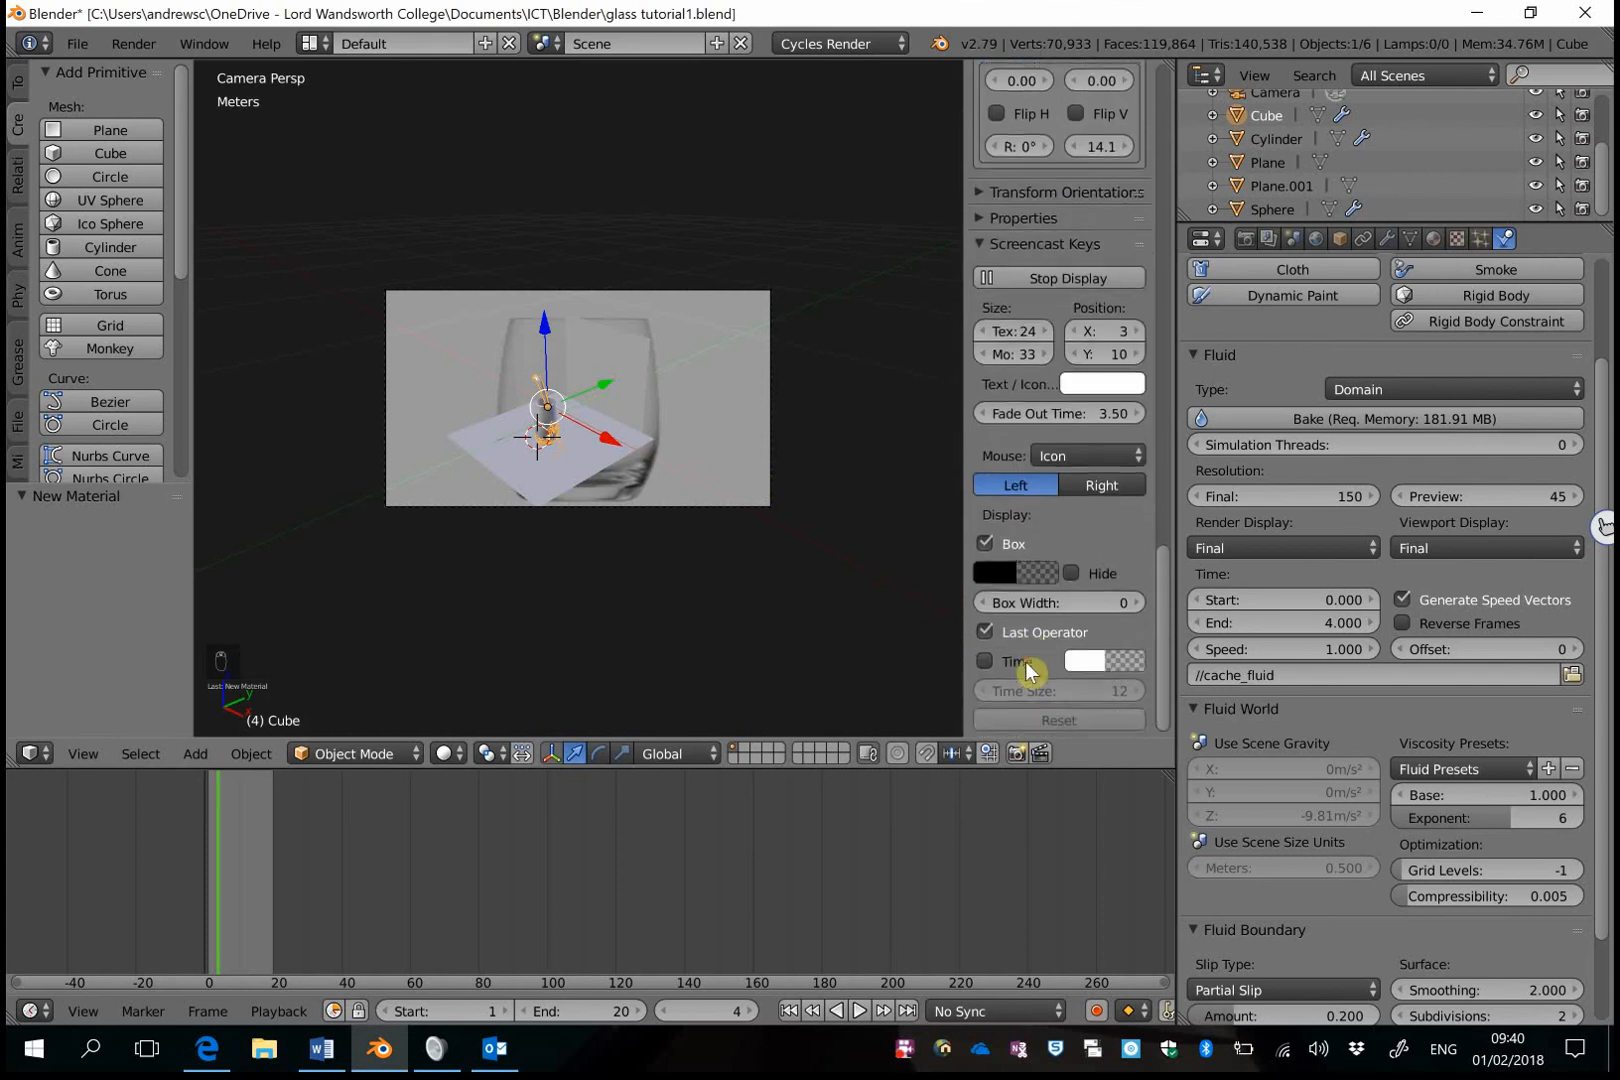
{"action": "scroll", "coordinate": [1031, 645], "scroll_direction": "up", "scroll_amount": 11}
{"action": "scroll", "coordinate": [1029, 600], "scroll_direction": "up", "scroll_amount": 4}
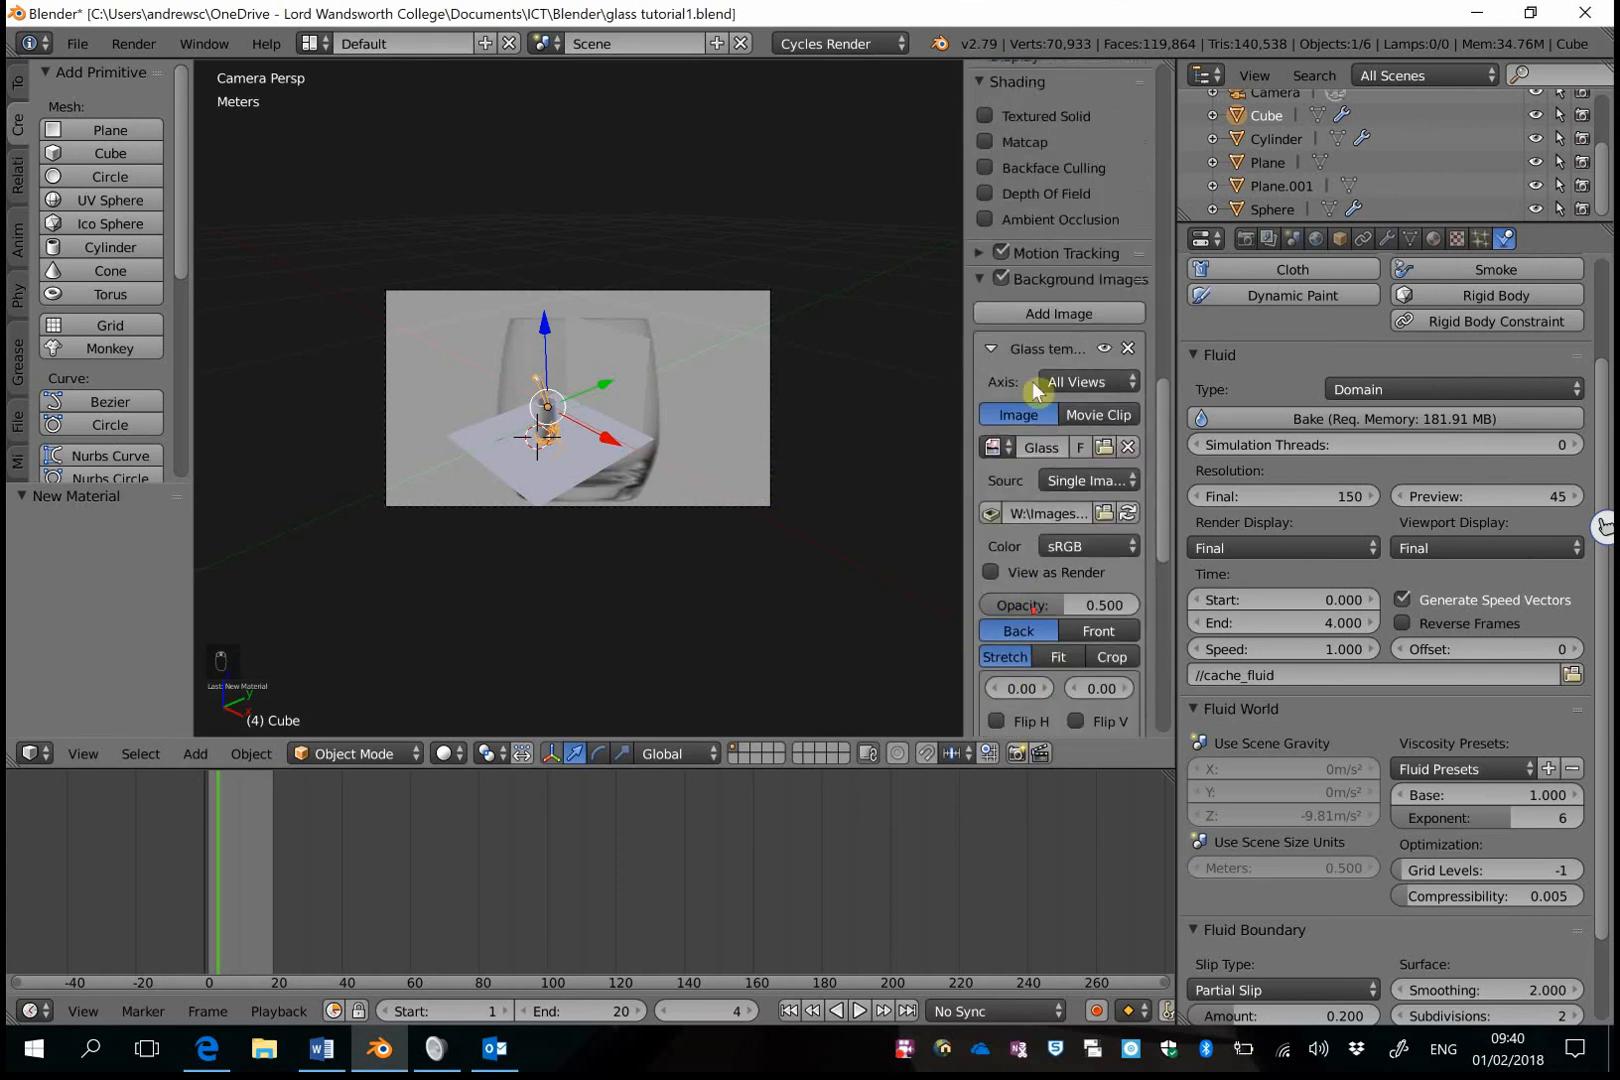
{"action": "left_click", "coordinate": [1001, 280]}
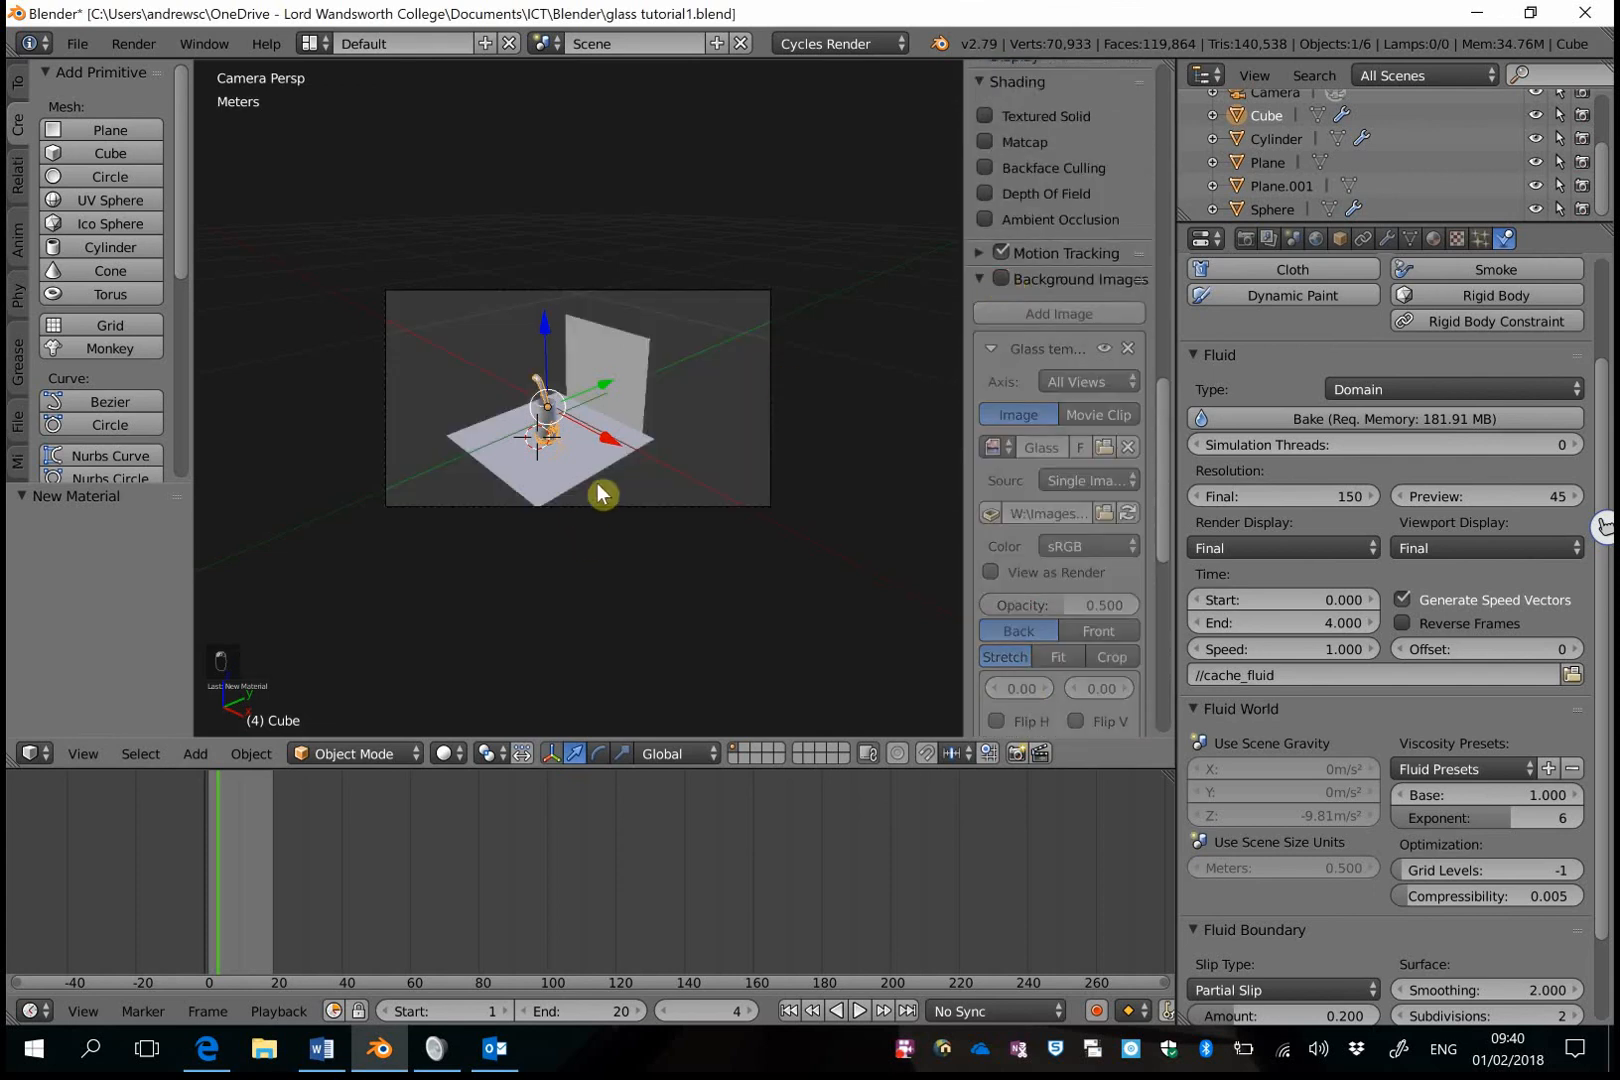
Reposition the camera with walk navigation so that it frames the glass from the front against the backdrop plane.
{"action": "key", "text": "shift+f"}
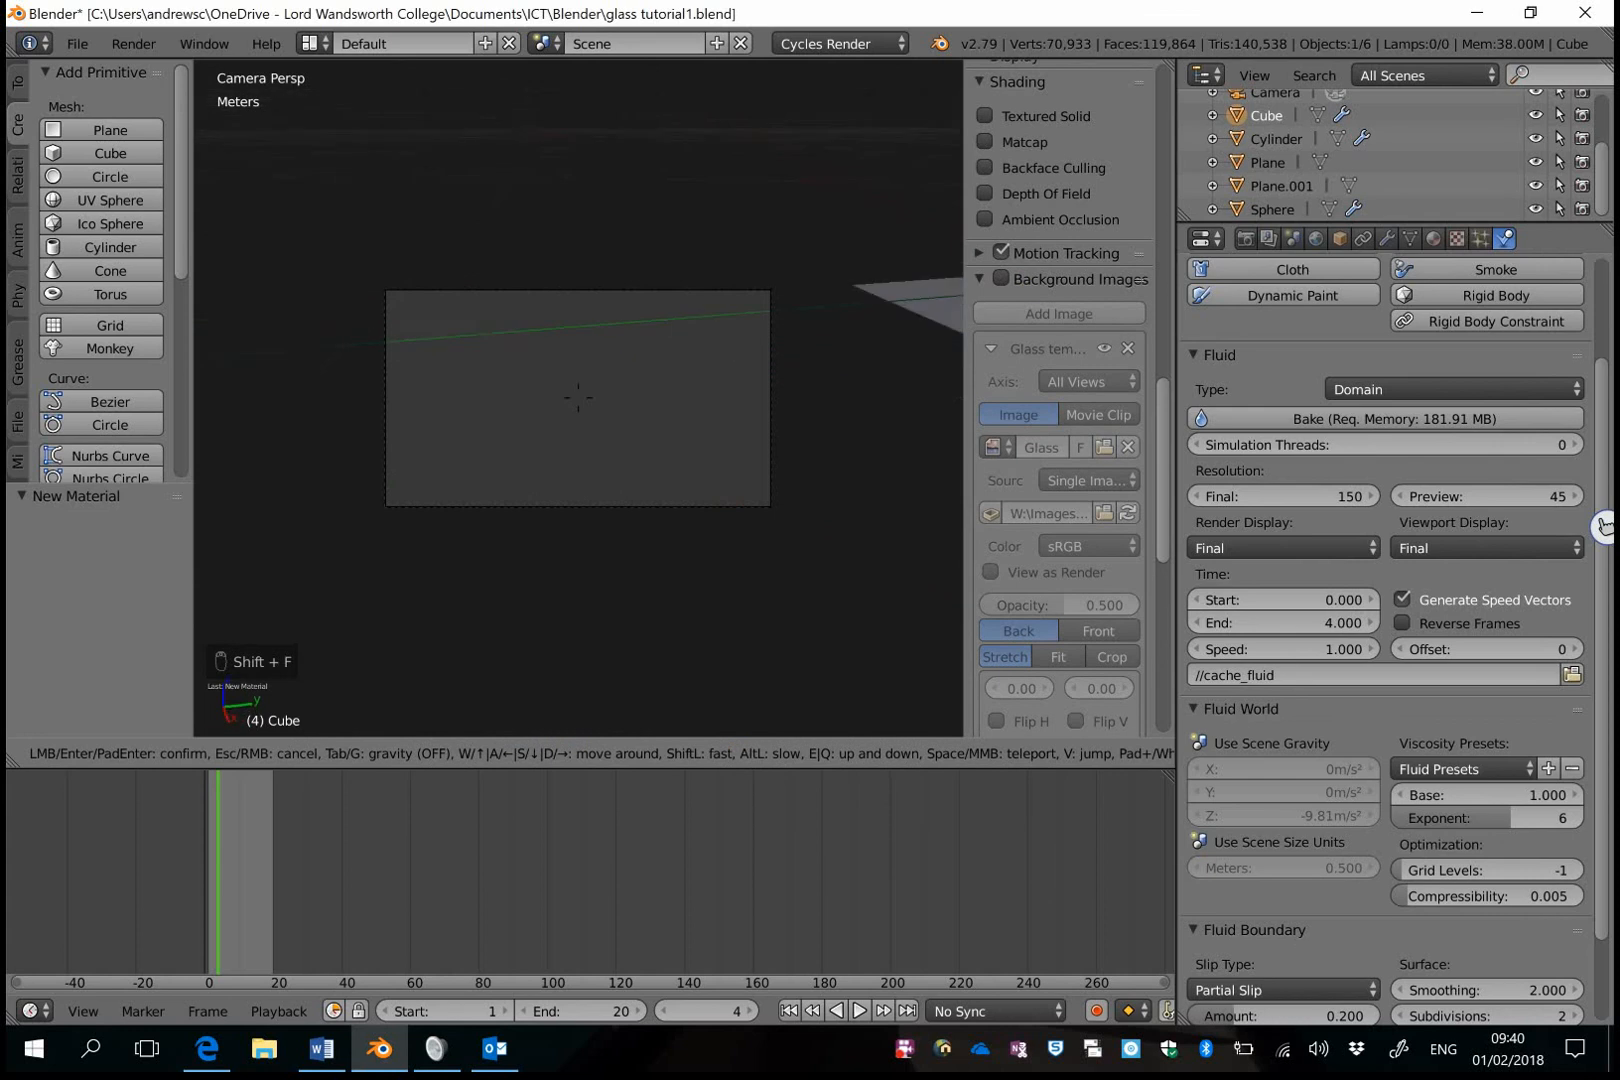
{"action": "key", "text": "a"}
{"action": "key", "text": "w"}
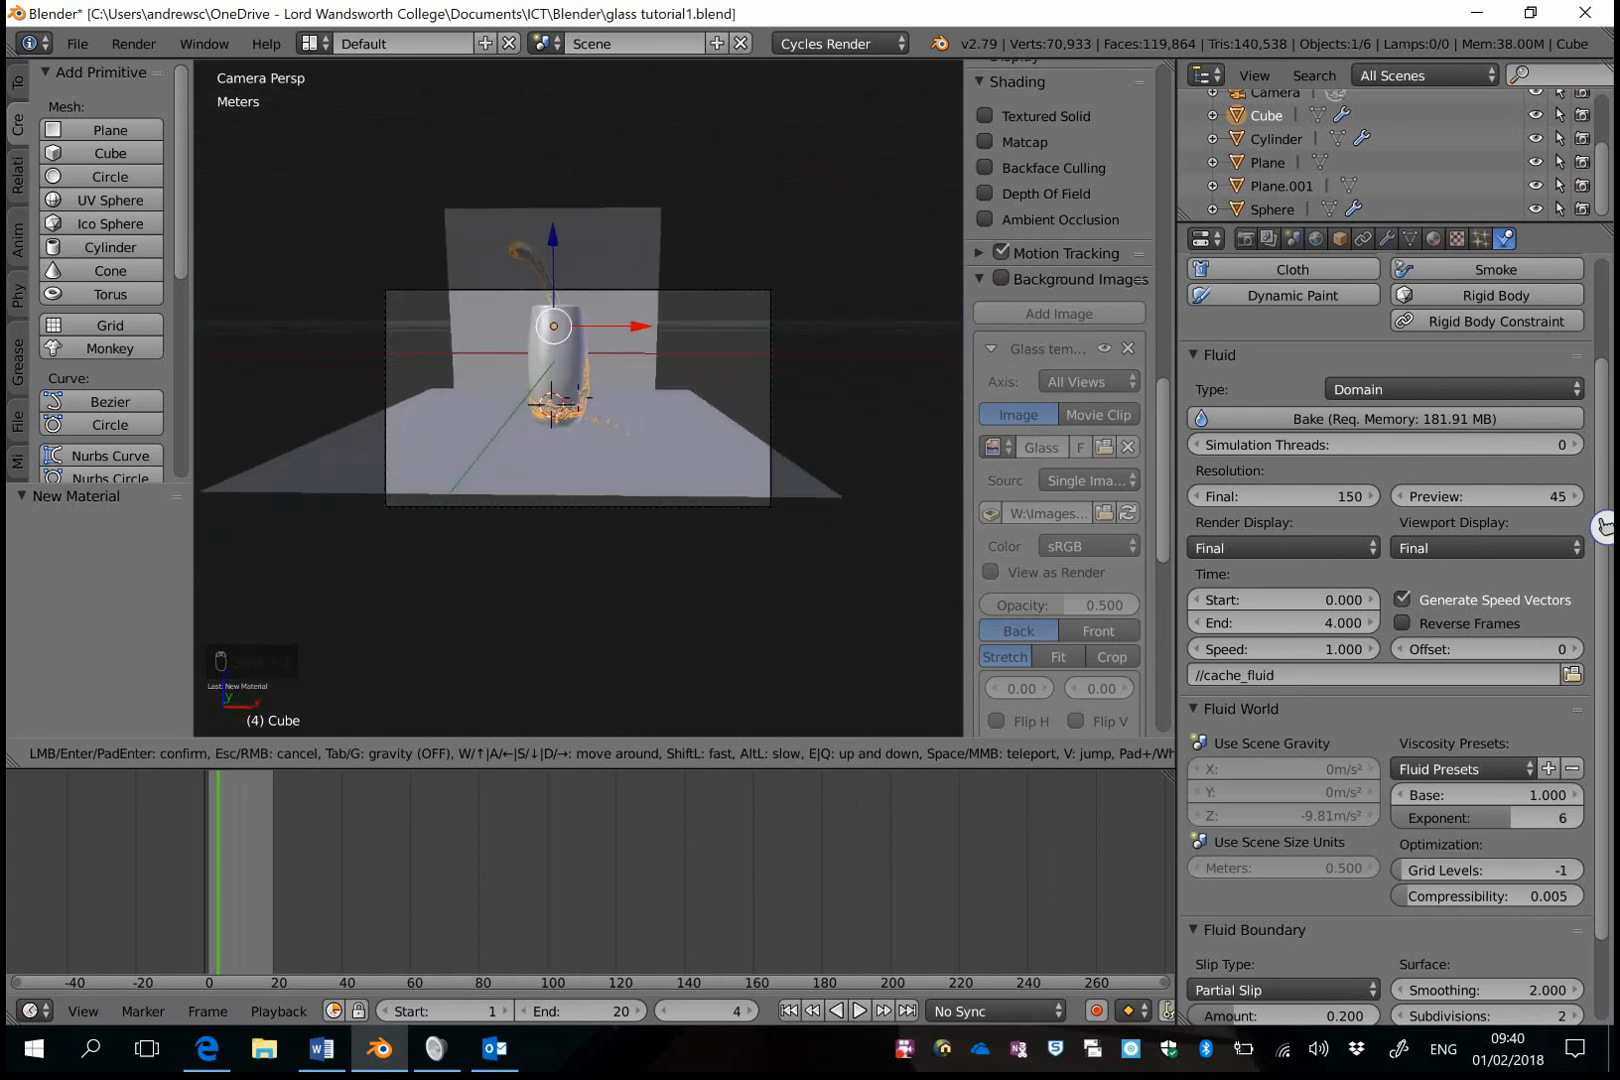
{"action": "key", "text": "w"}
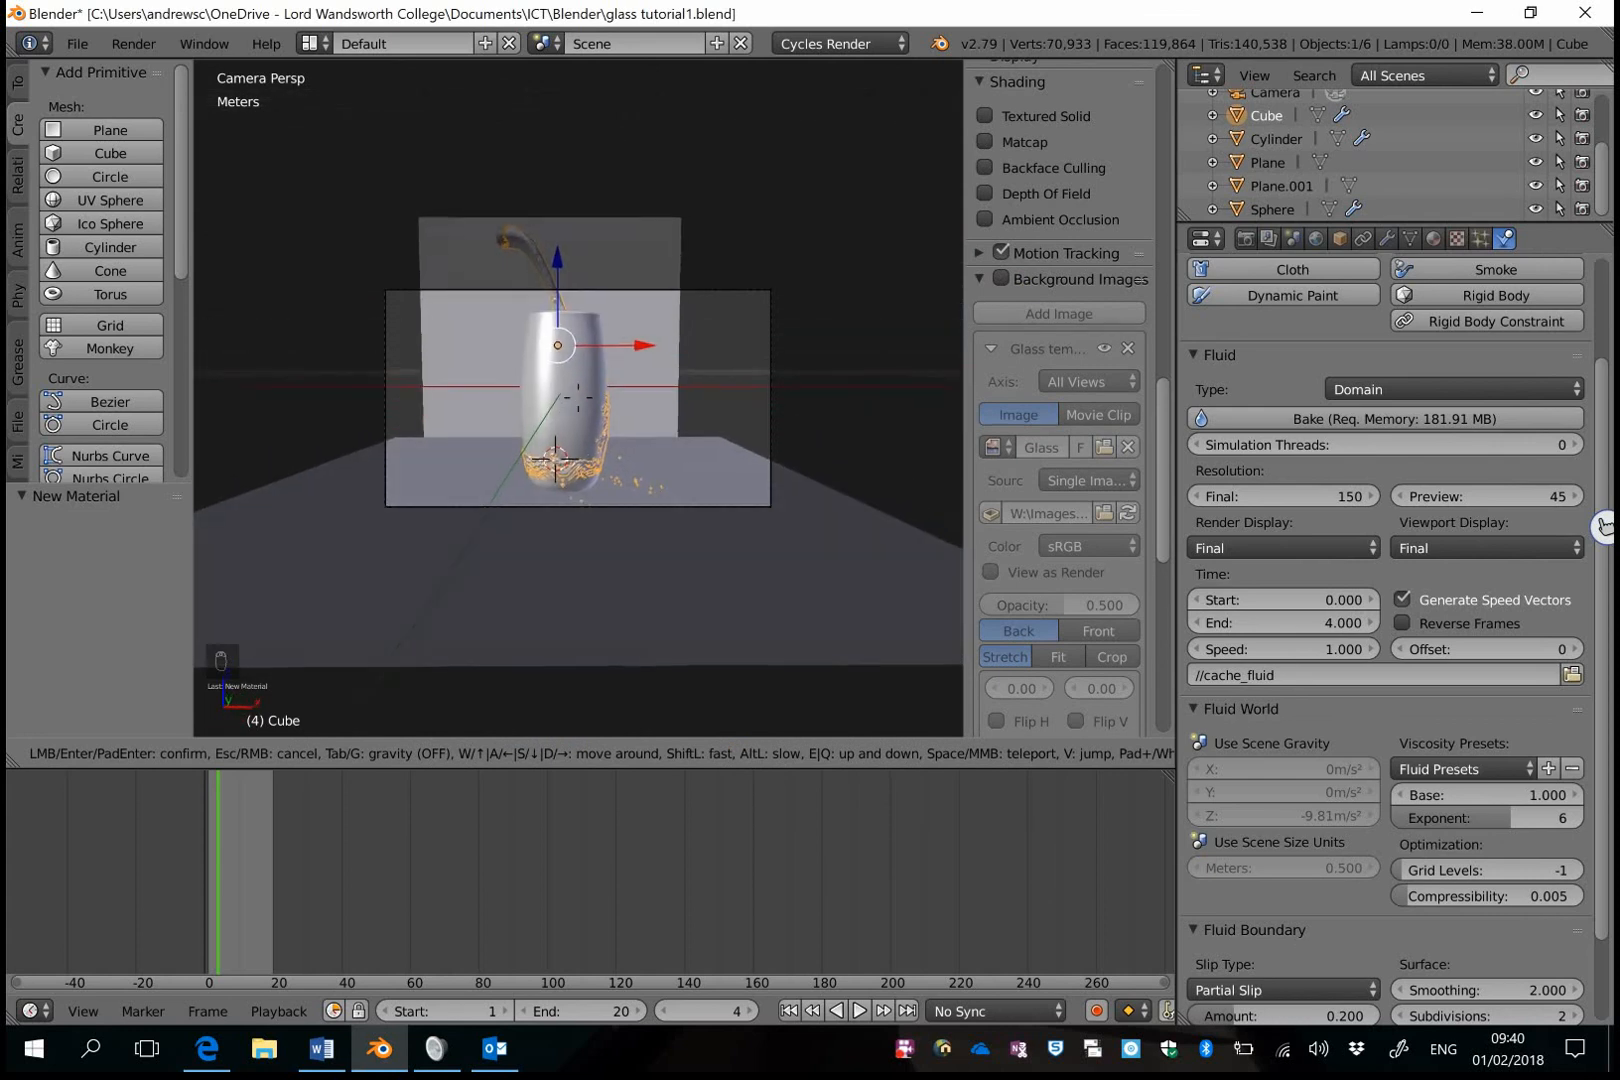
{"action": "left_click", "coordinate": [565, 393]}
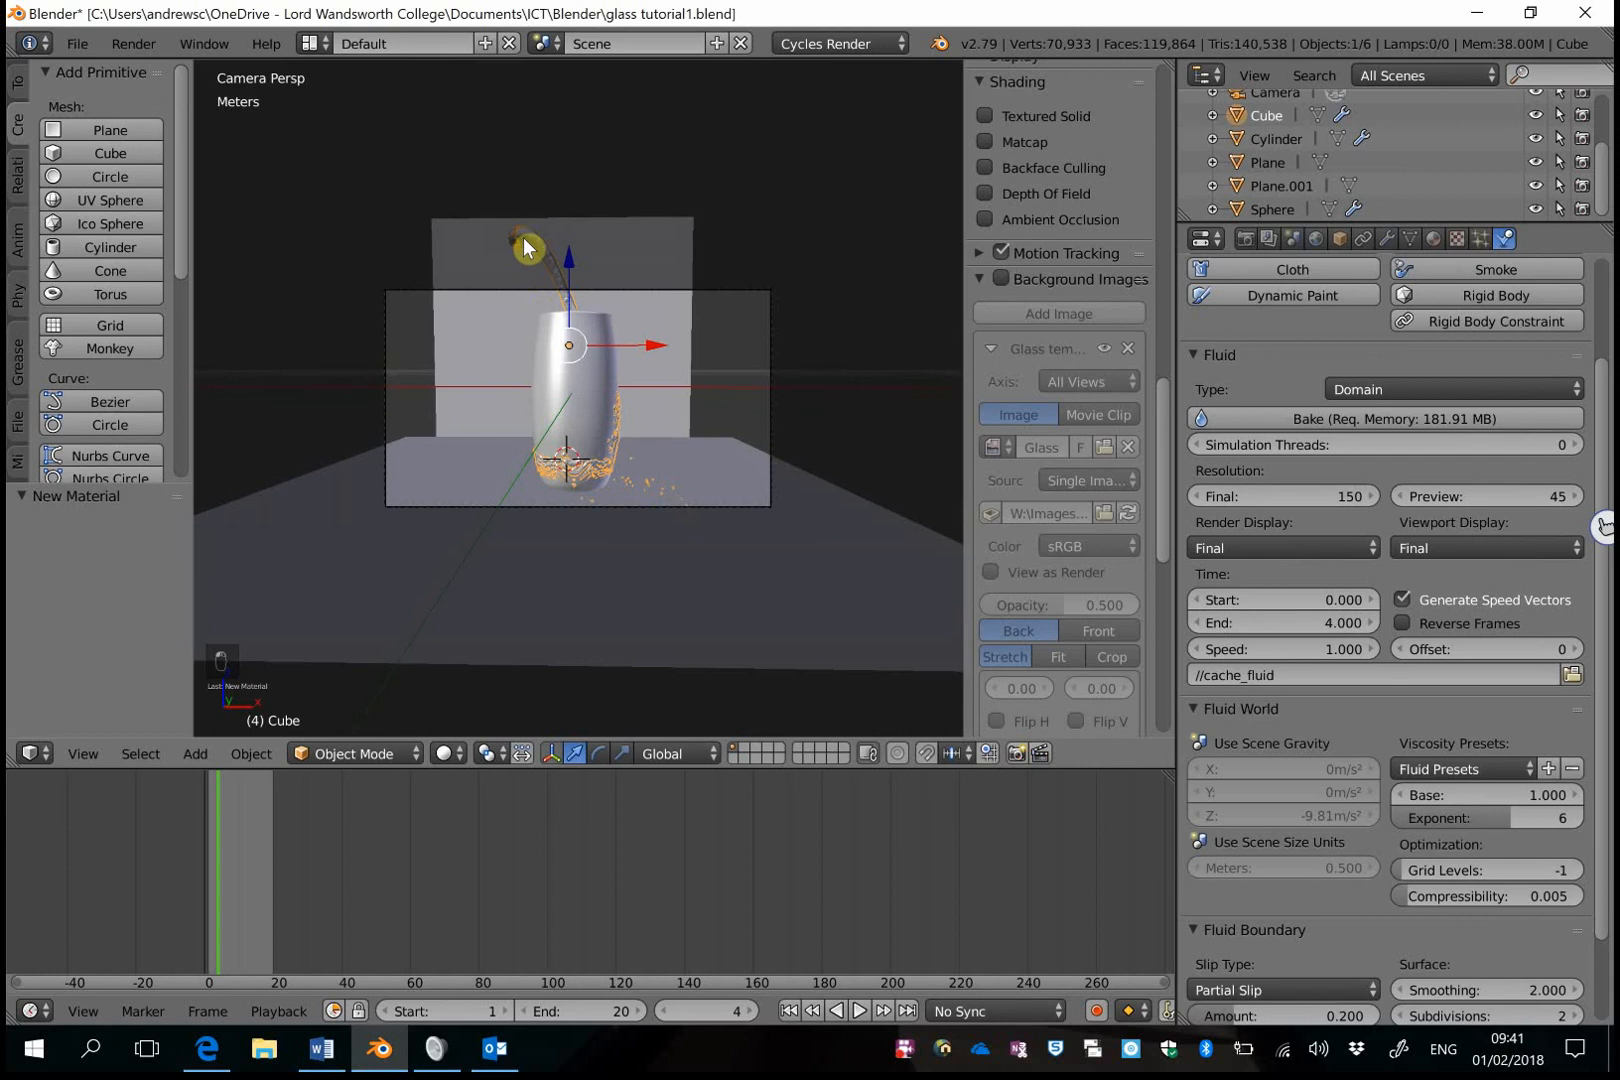
{"action": "key", "text": "shift+f"}
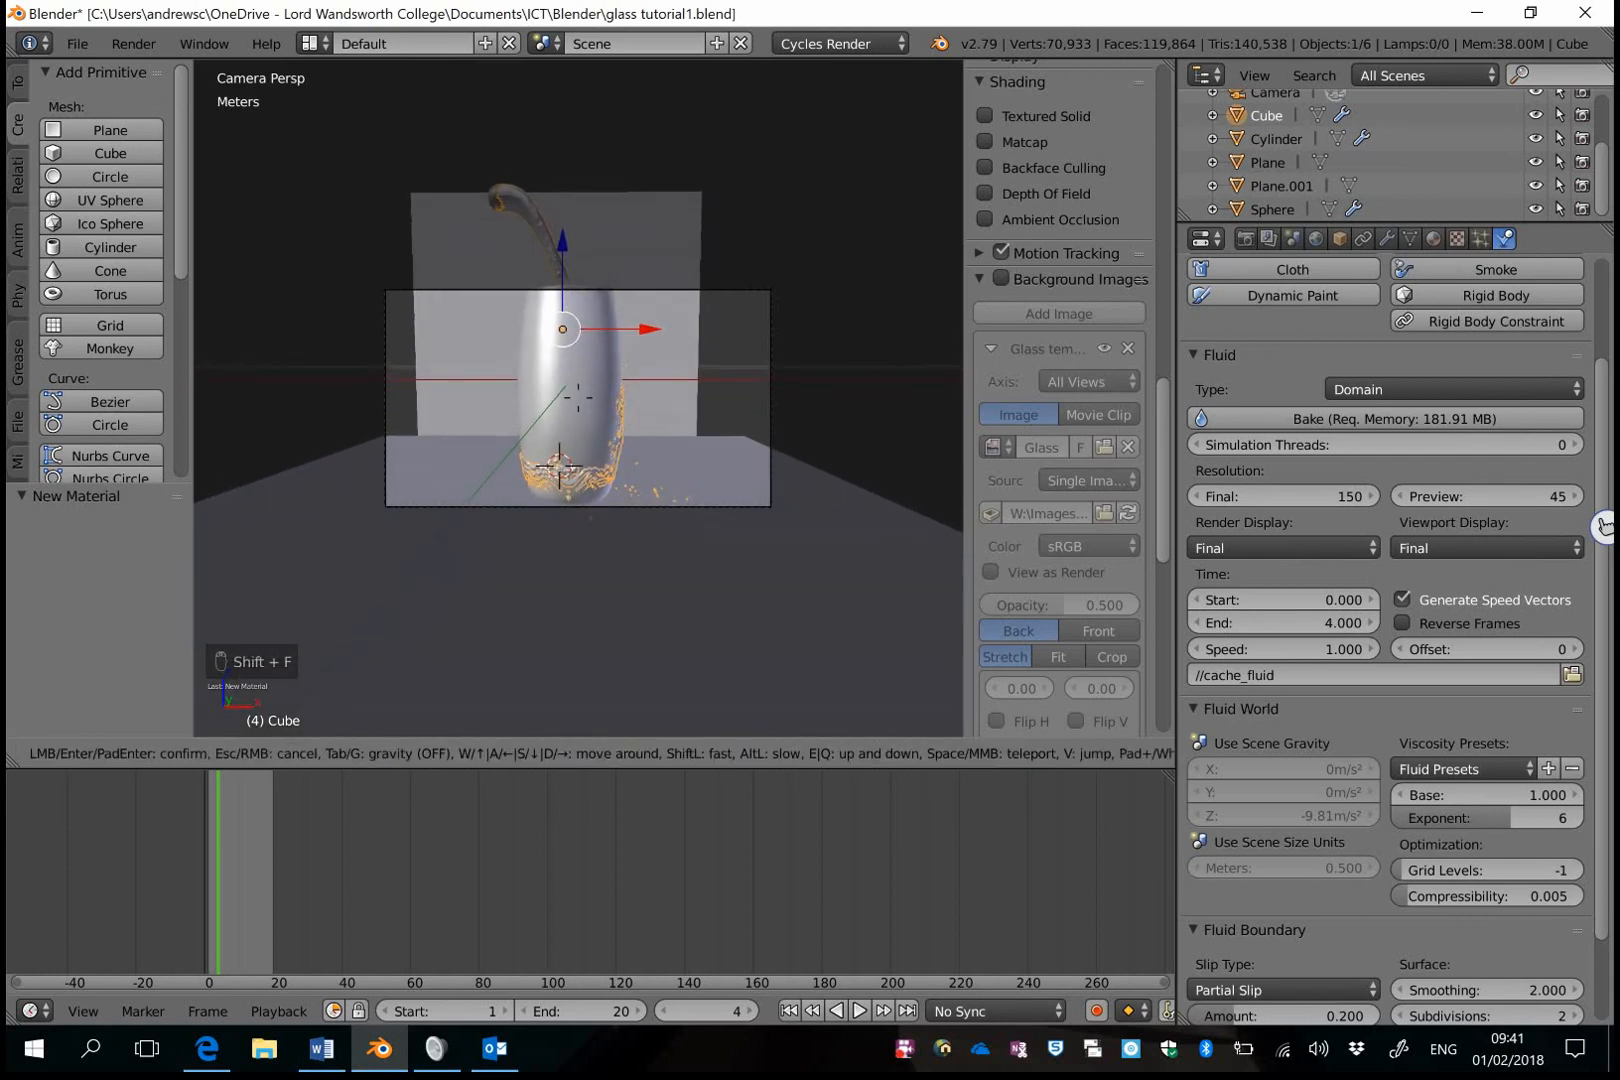
{"action": "key", "text": "s"}
{"action": "key", "text": "s"}
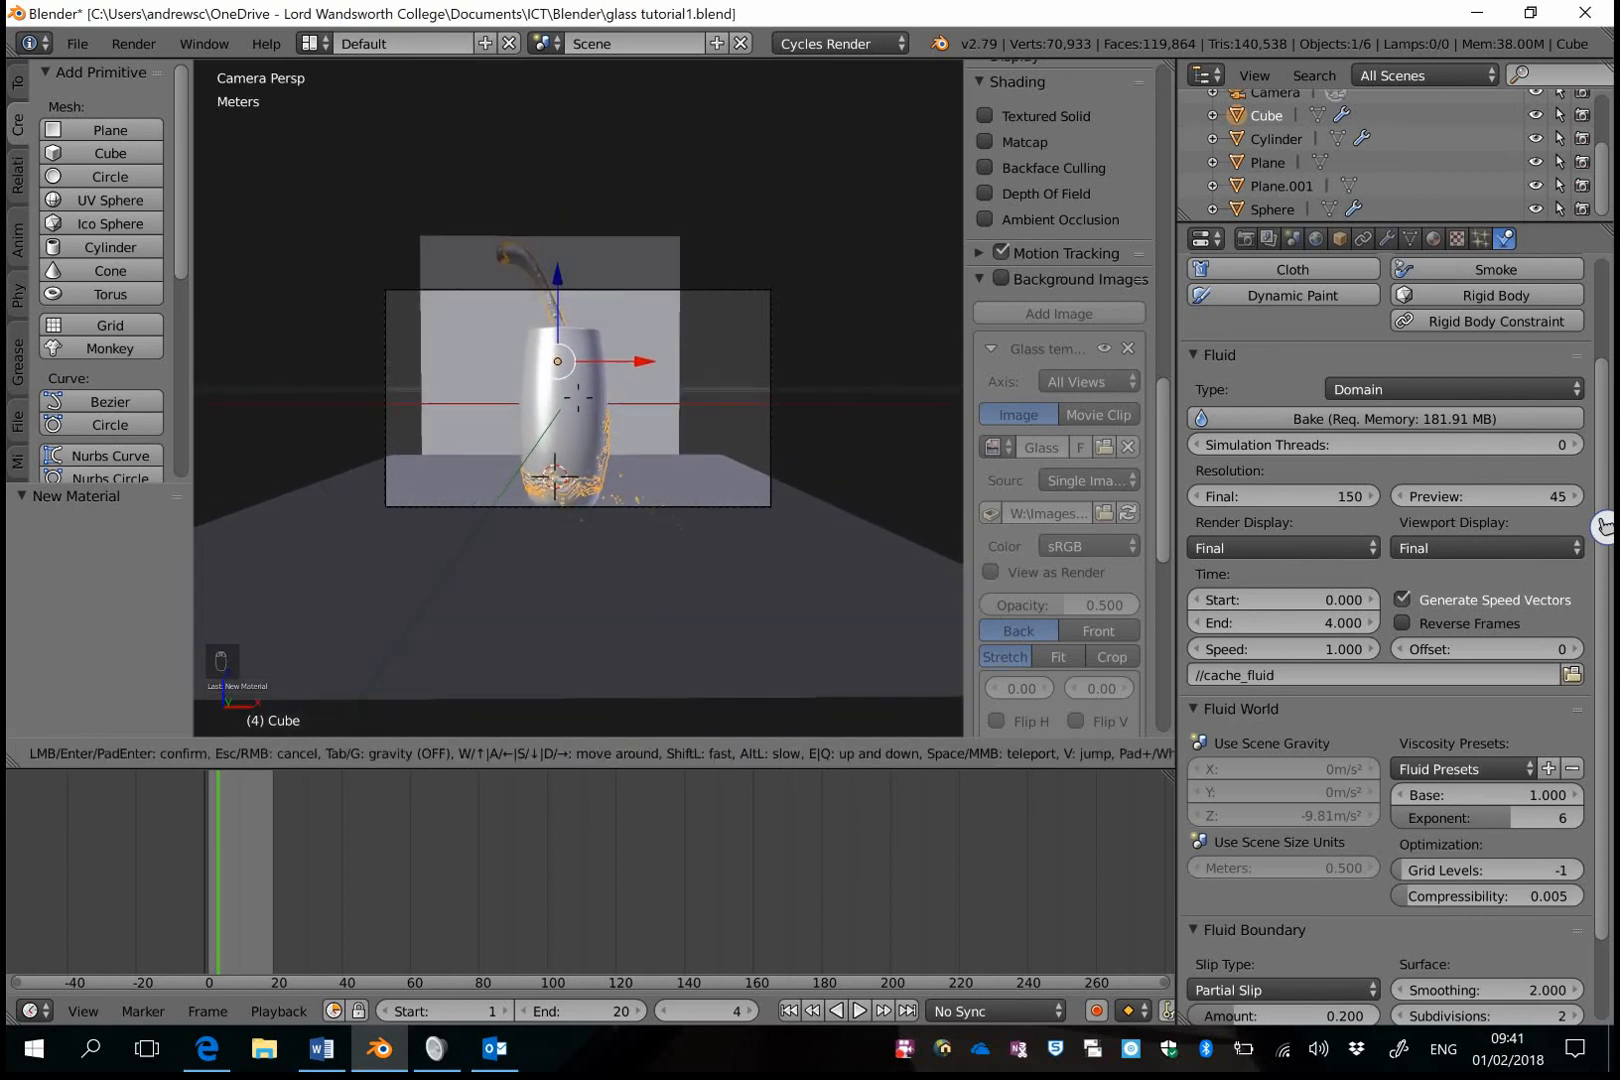
{"action": "key", "text": "Return"}
Scale the backdrop plane by 1.54 and move it about 3.51 cm along X to fill the camera frame's width.
{"action": "right_click", "coordinate": [612, 258]}
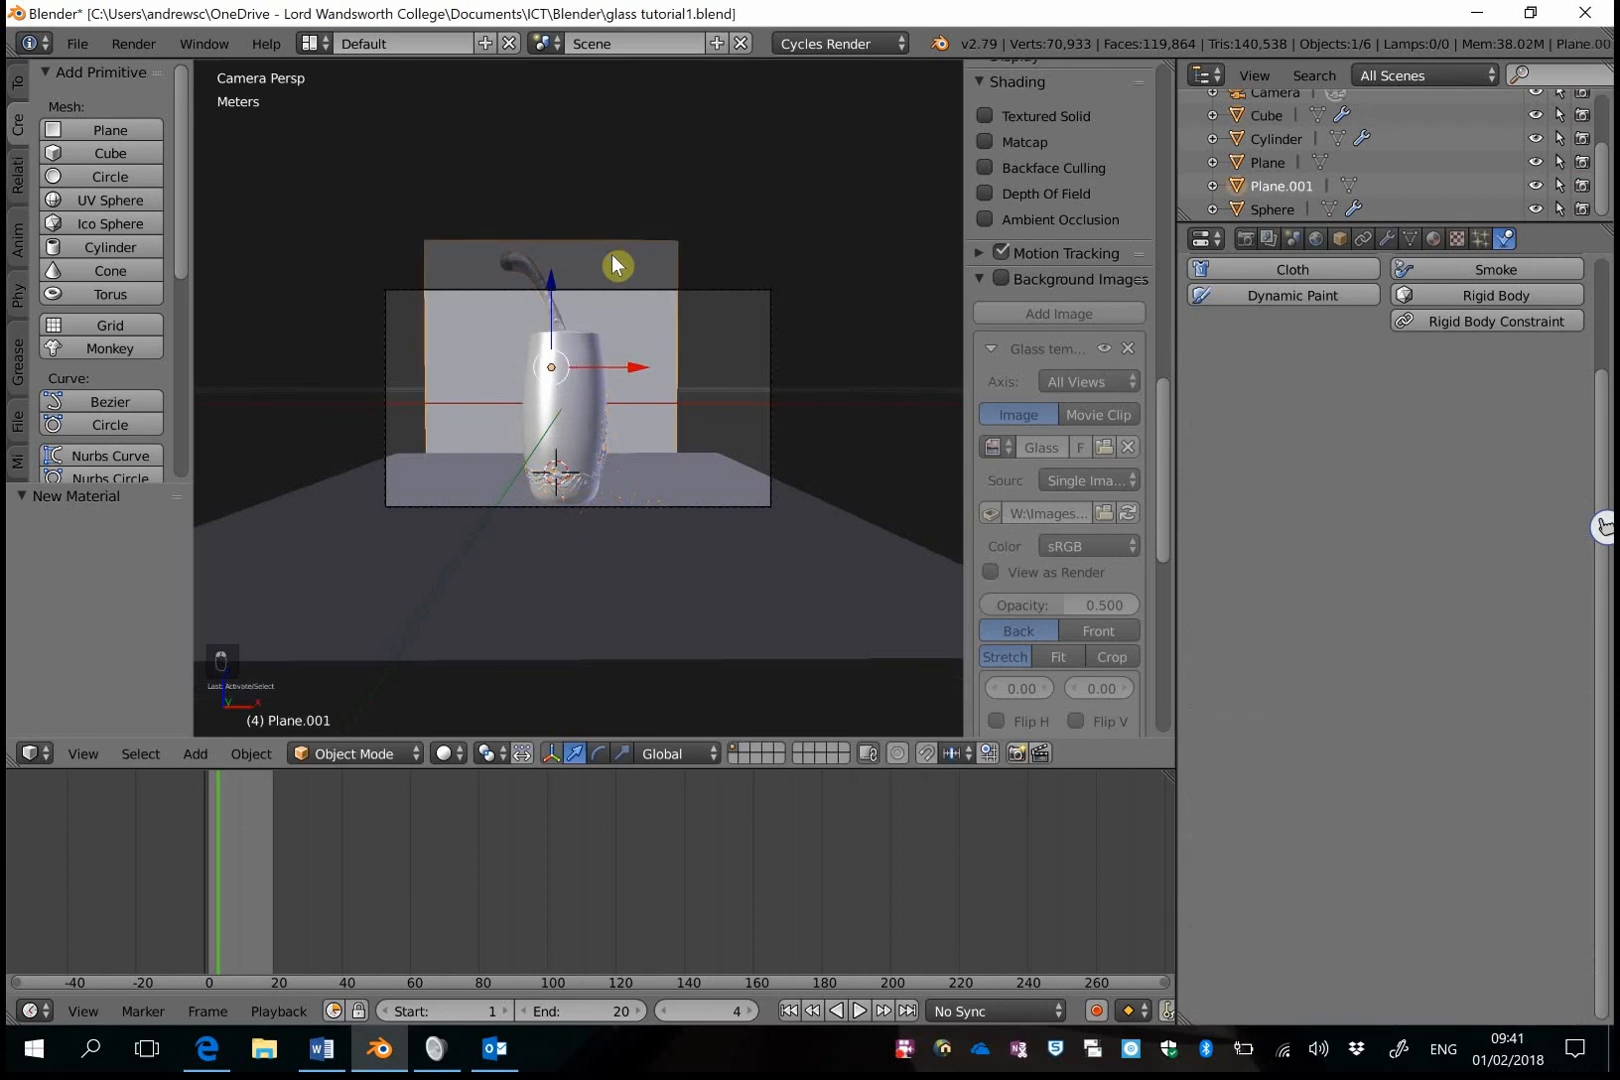
{"action": "key", "text": "s"}
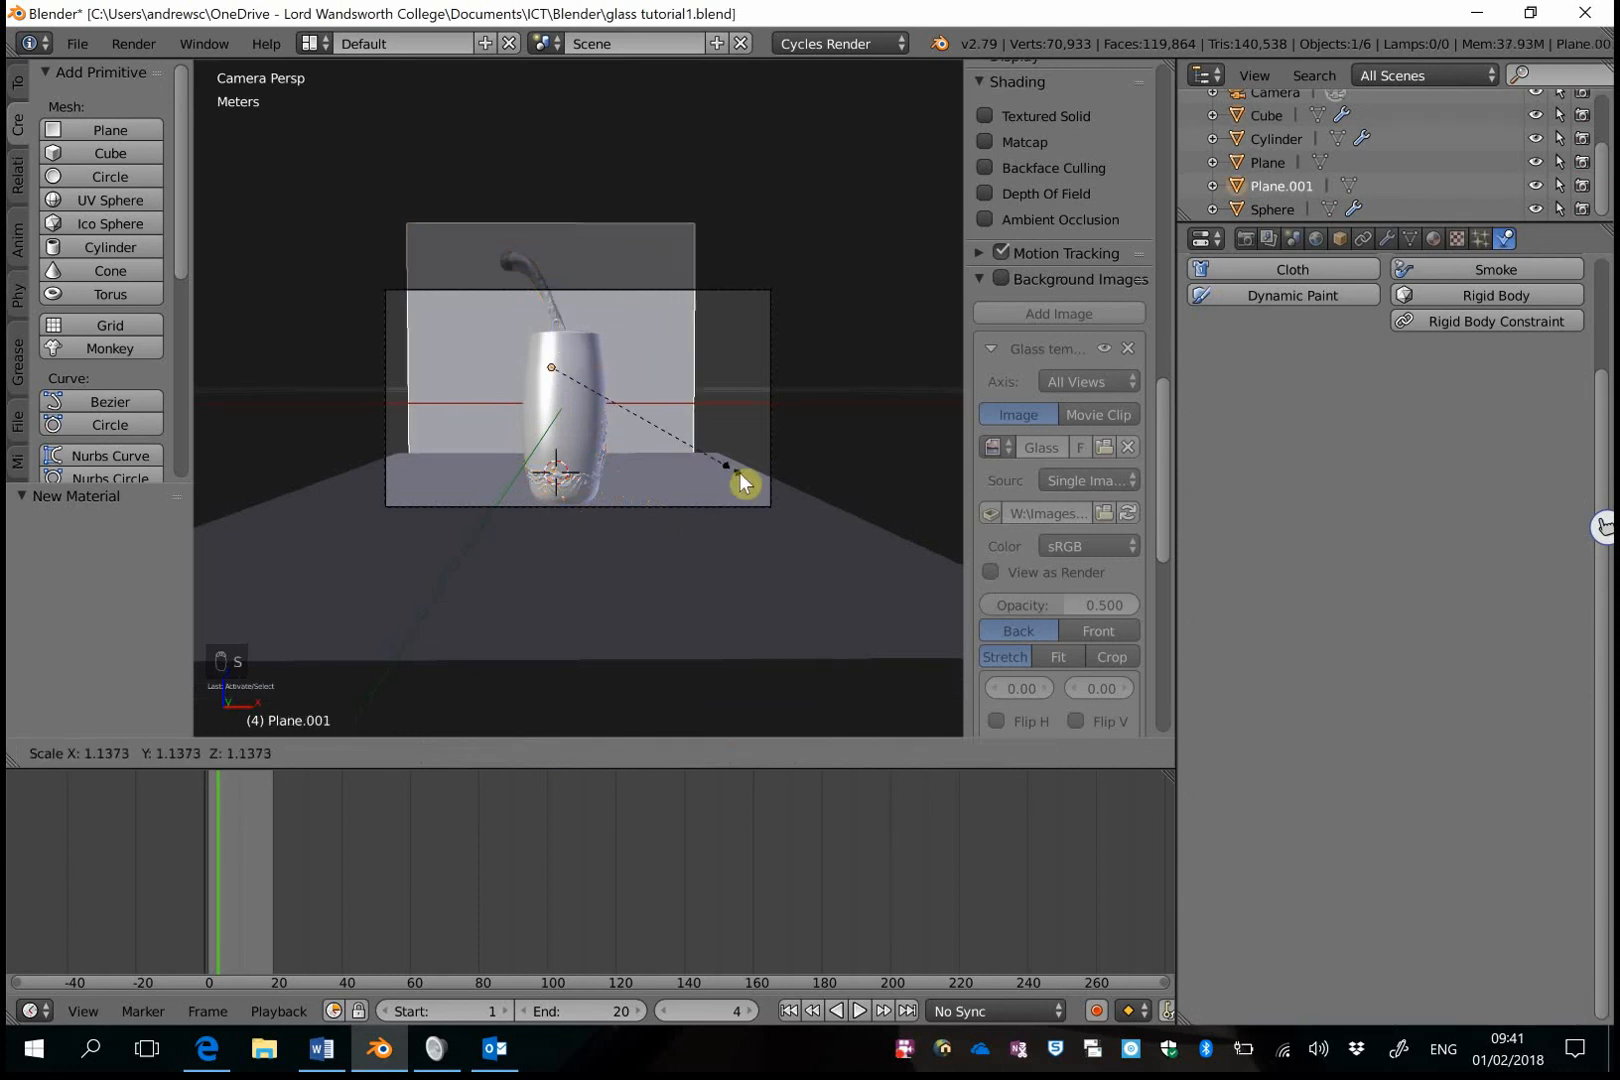
{"action": "left_click", "coordinate": [792, 497]}
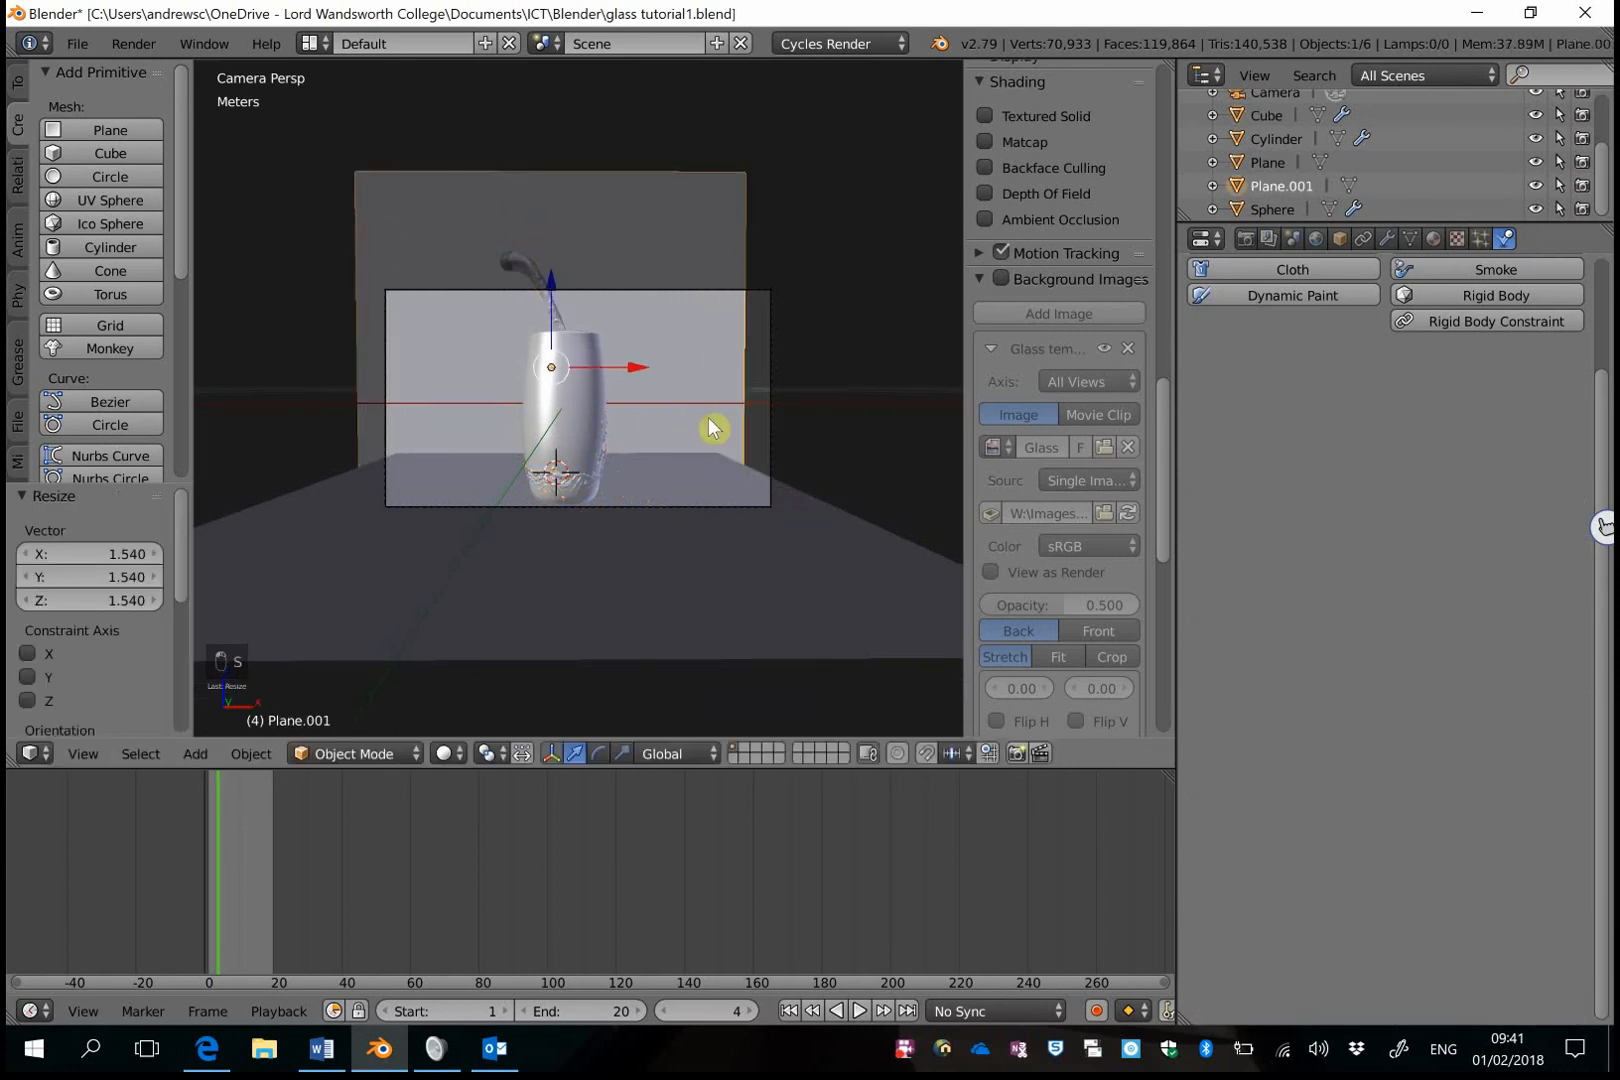
{"action": "left_click_drag", "start_coordinate": [633, 368], "coordinate": [658, 374]}
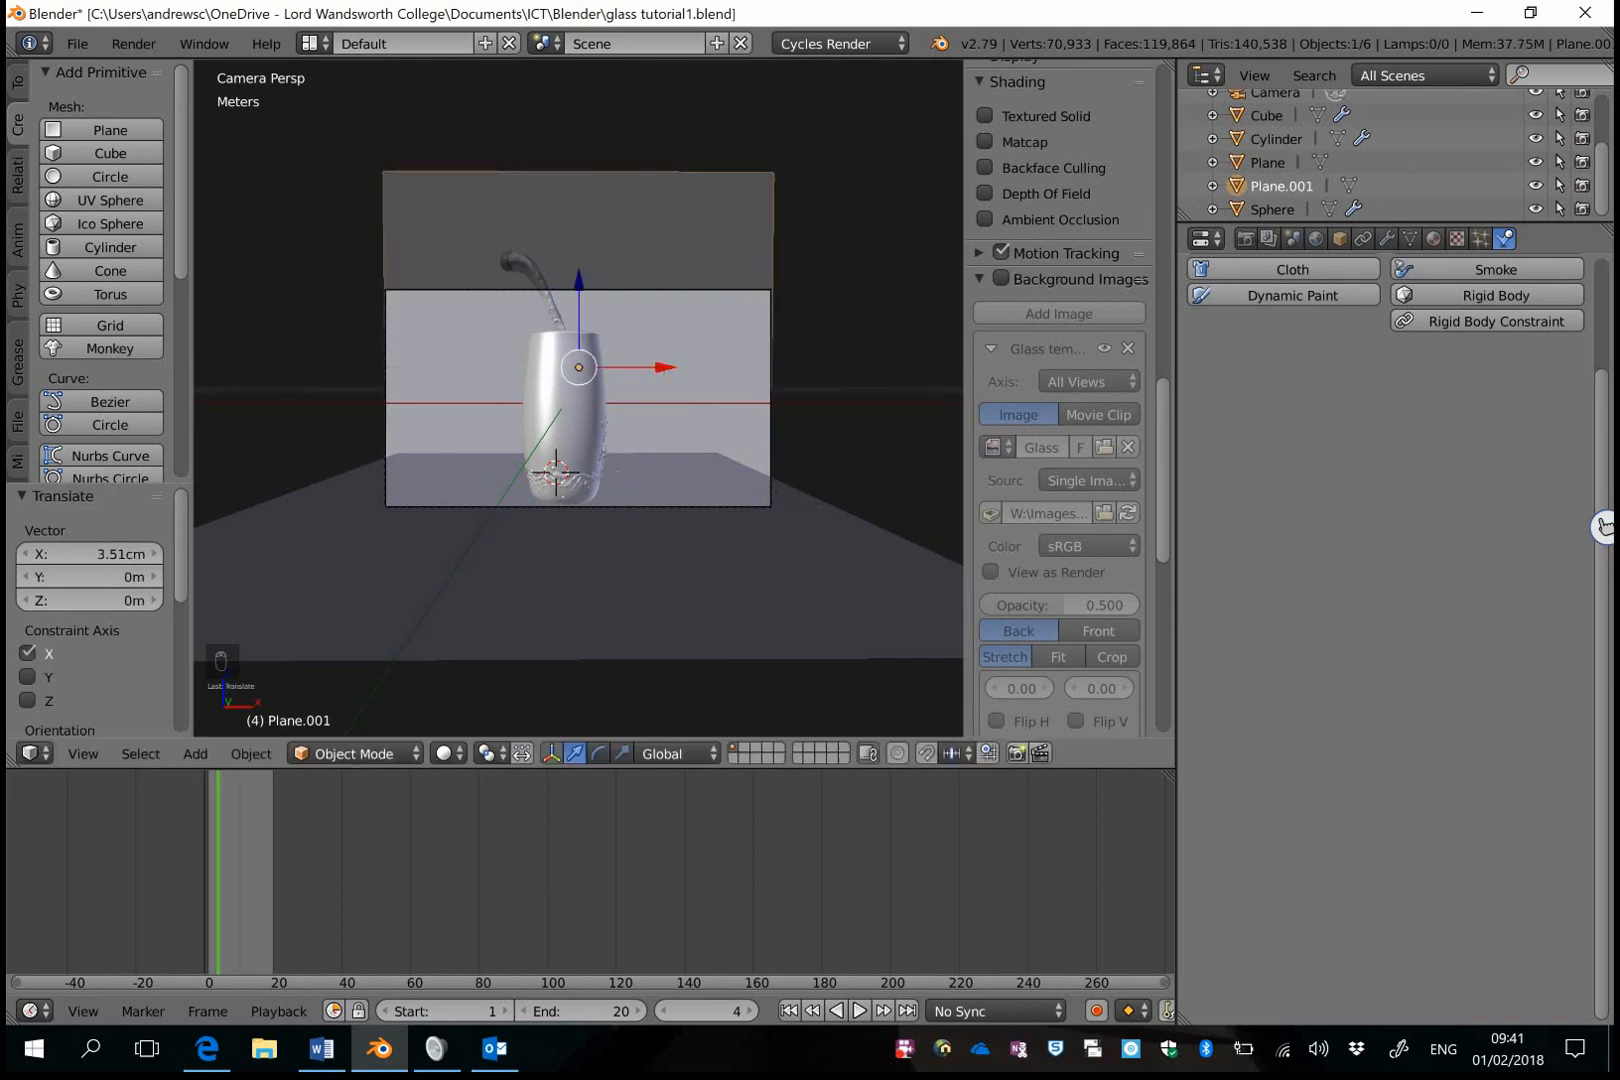
Fine-tune the camera framing with walk navigation and scale the floor plane by 1.49 along X.
{"action": "key", "text": "shift+f"}
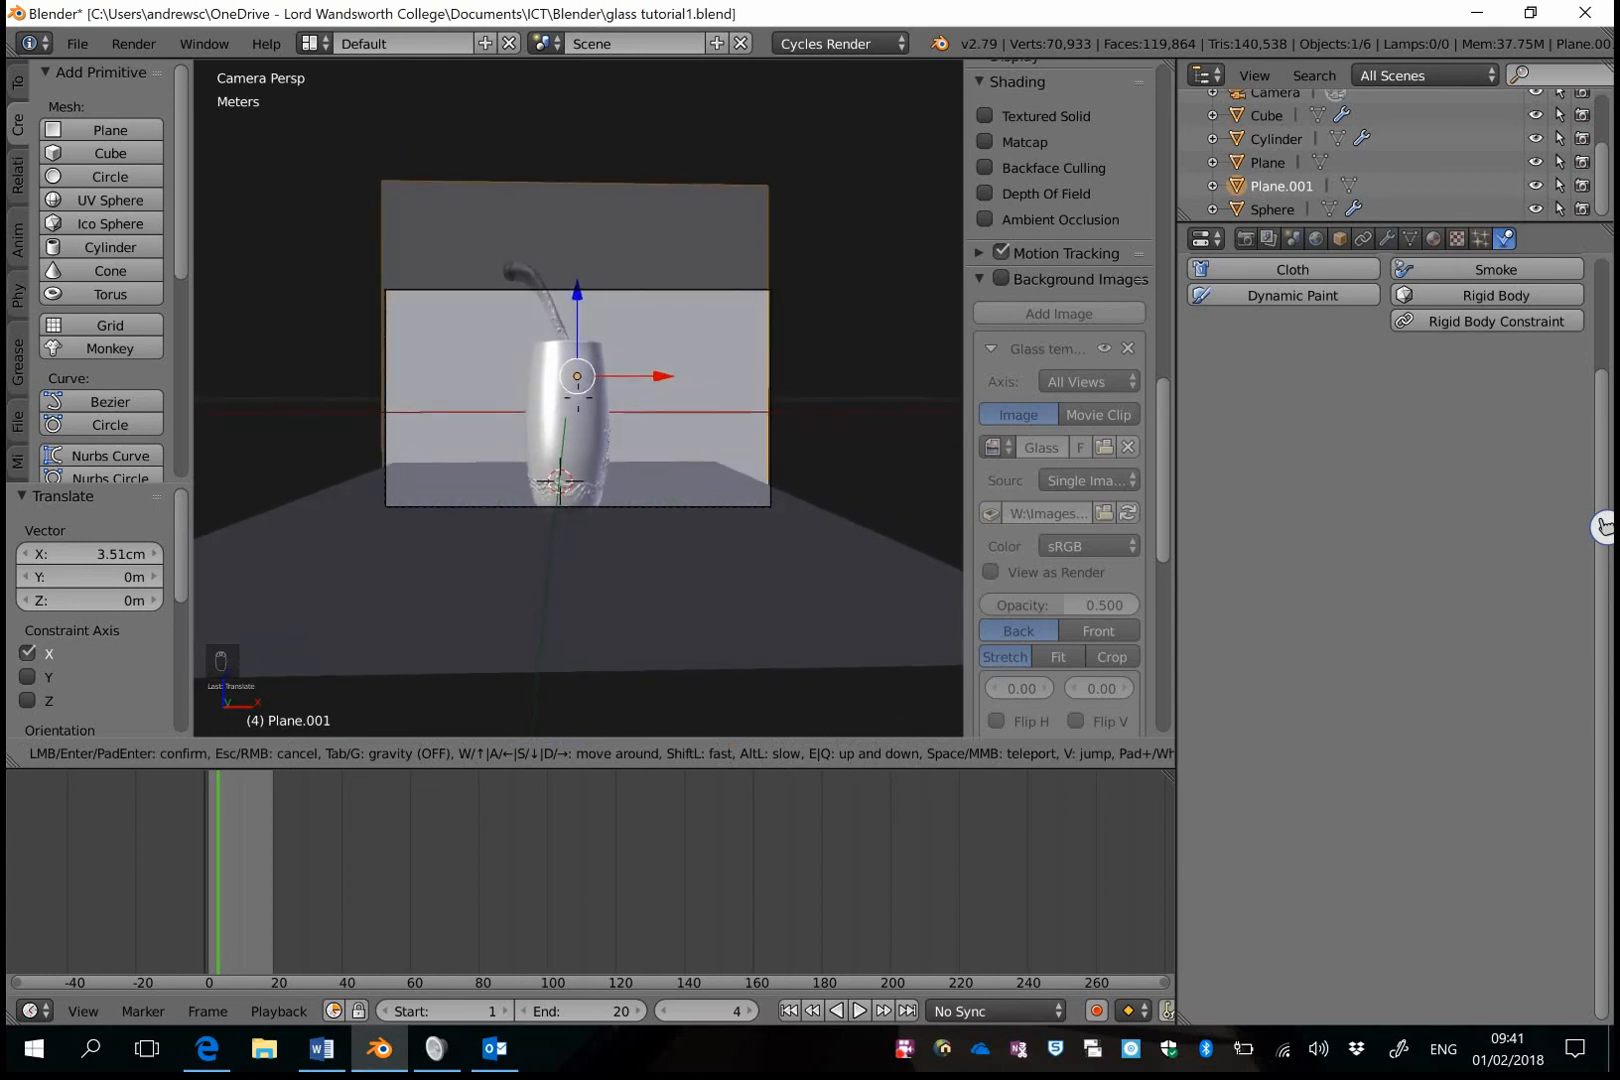
{"action": "left_click", "coordinate": [551, 568]}
{"action": "right_click", "coordinate": [554, 568]}
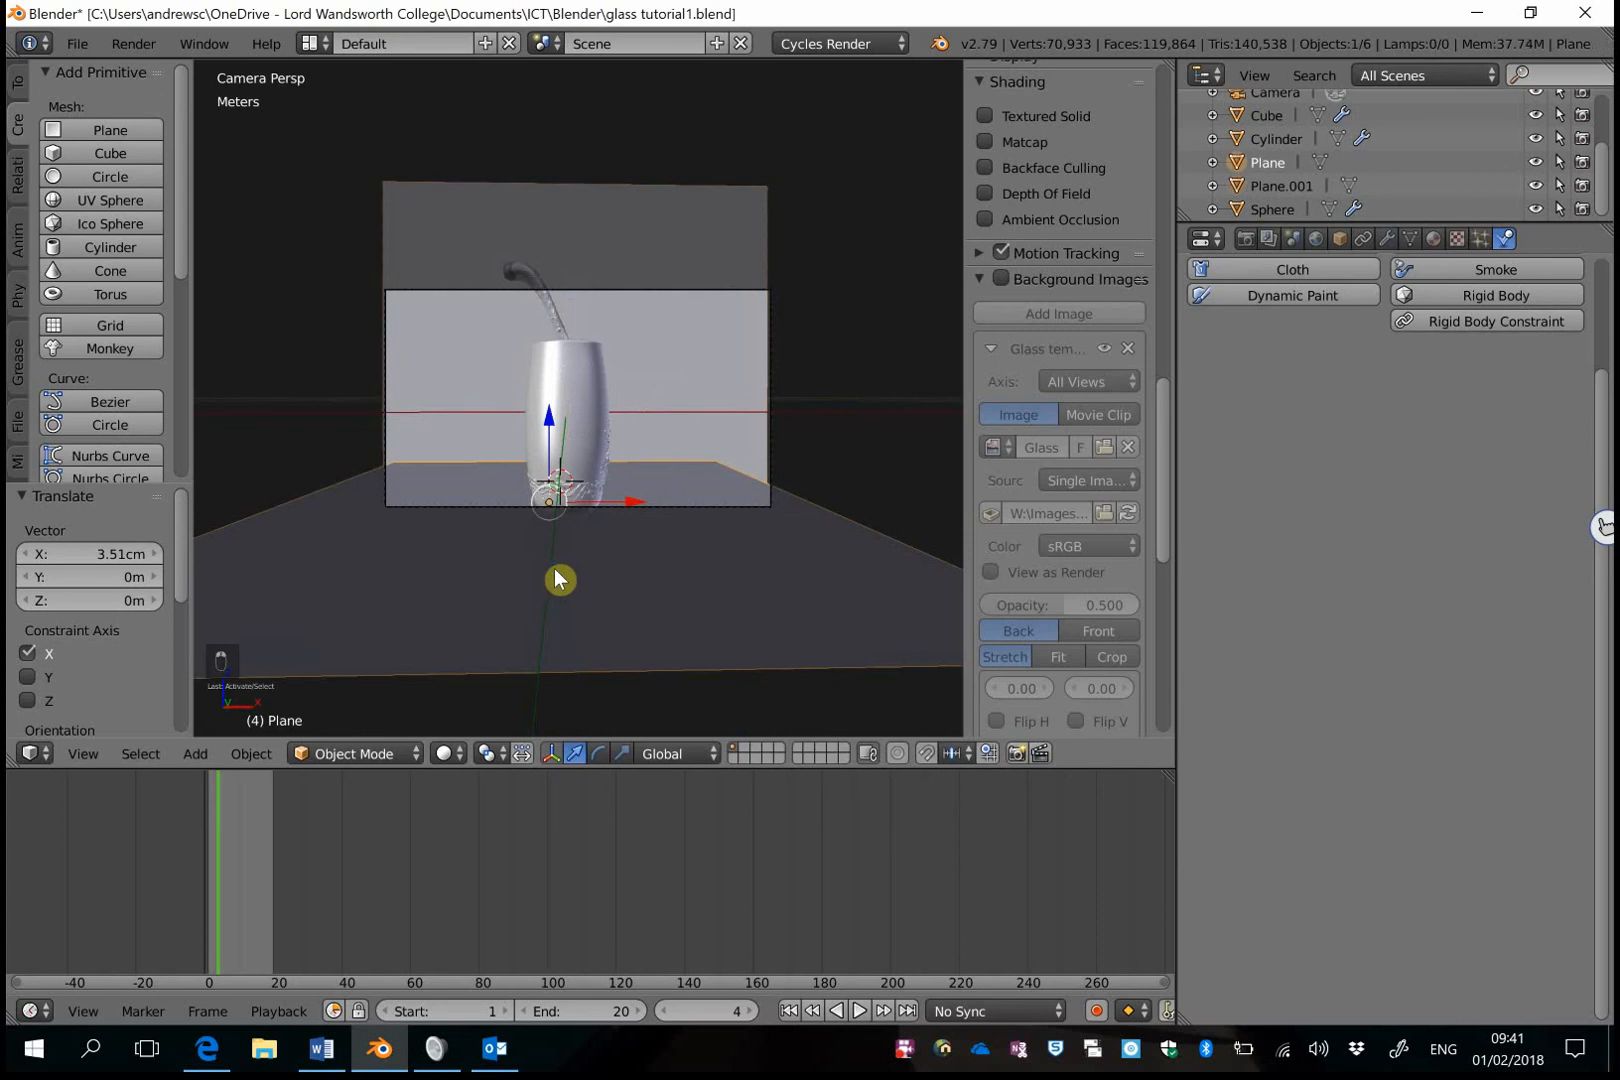
{"action": "key", "text": "s"}
{"action": "key", "text": "x"}
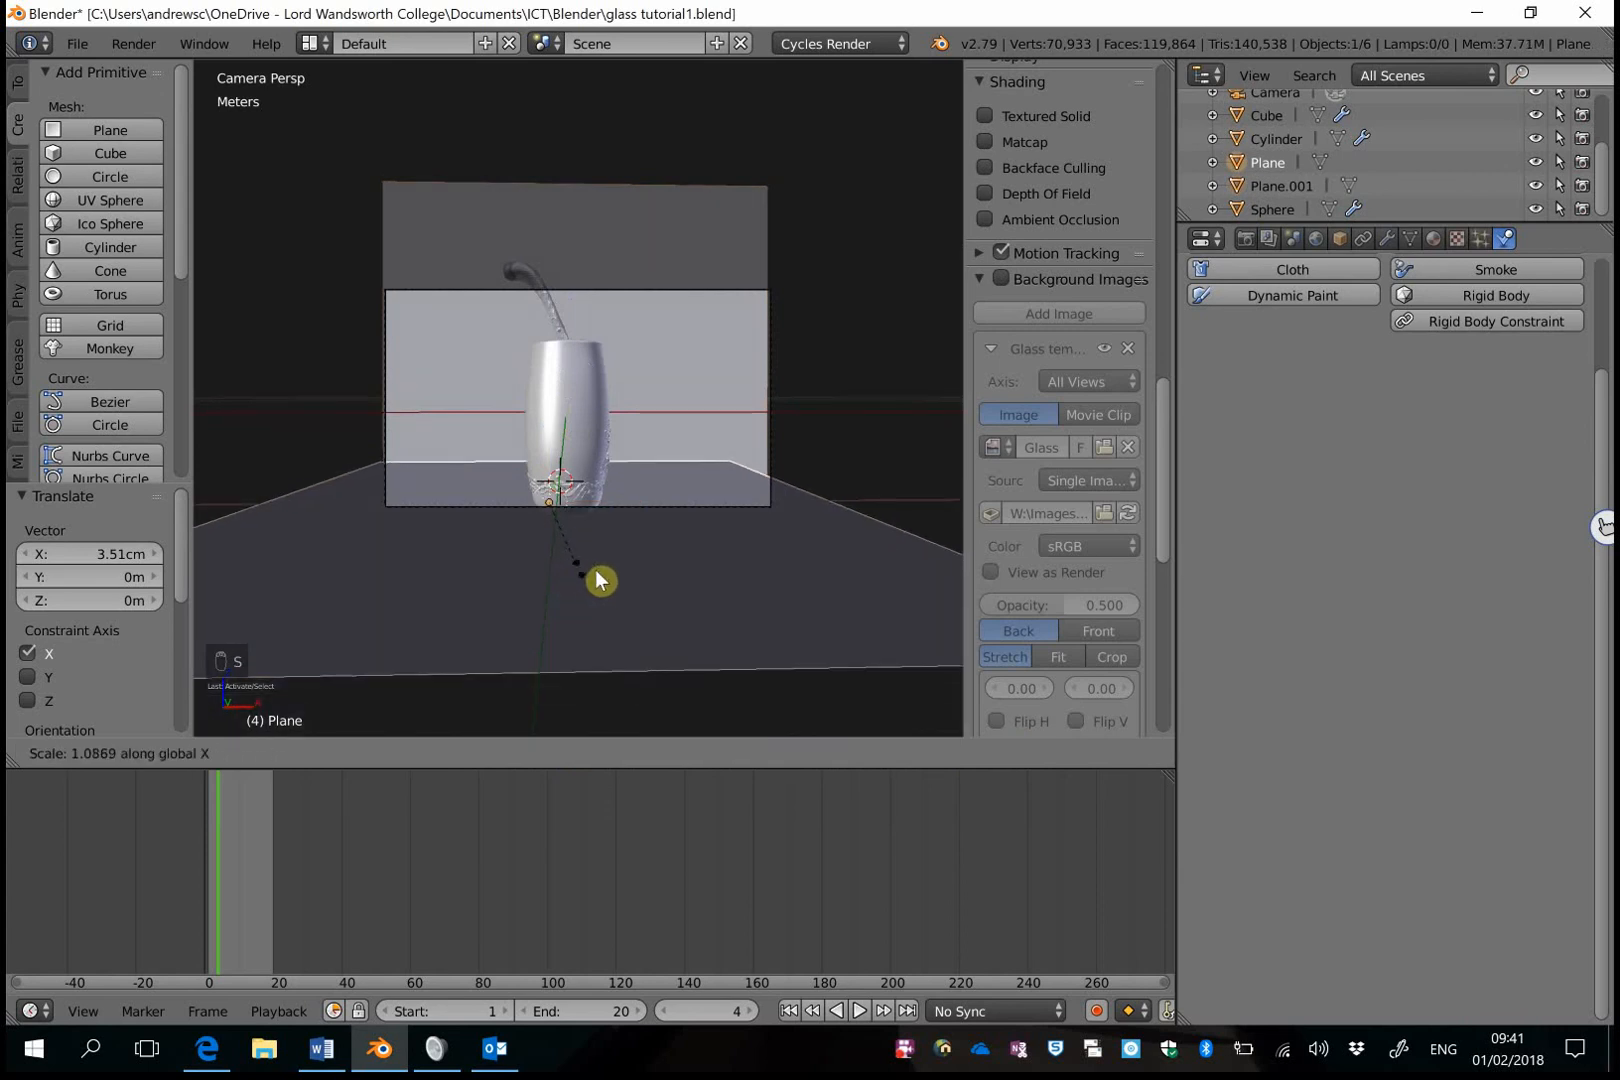
{"action": "left_click", "coordinate": [625, 580]}
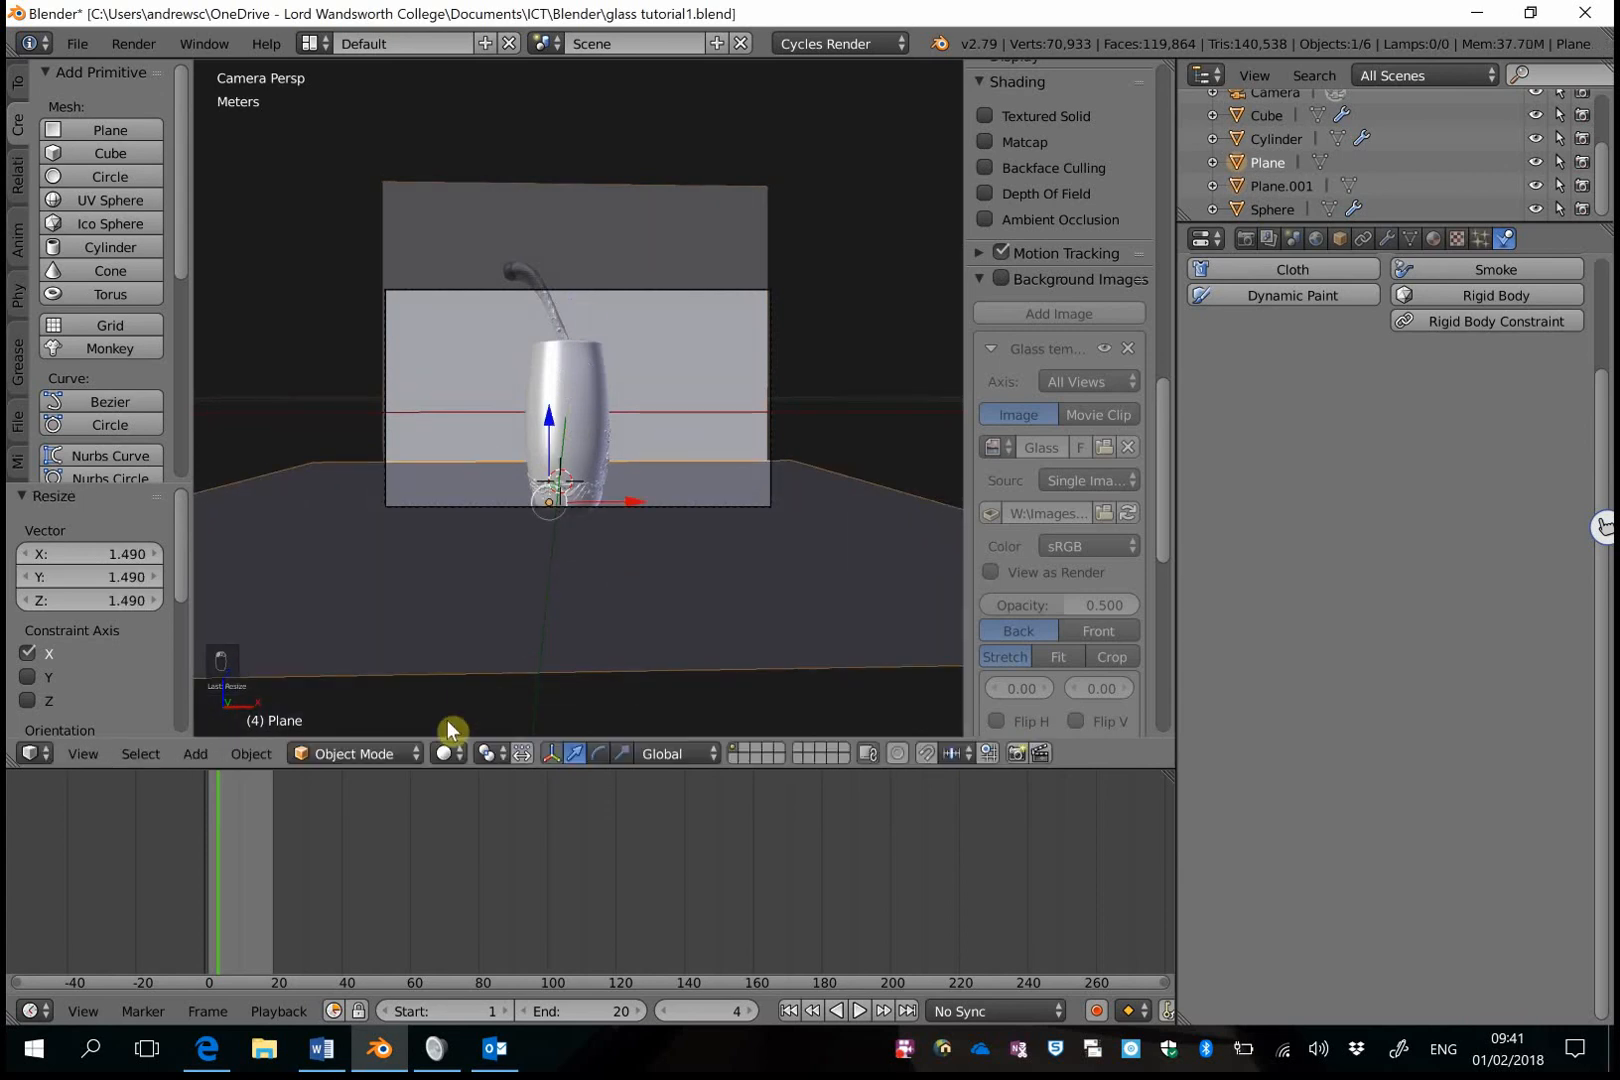
Preview the camera framing of the glass, backdrop and floor in Rendered viewport shading.
{"action": "left_click", "coordinate": [445, 753]}
{"action": "left_click", "coordinate": [489, 601]}
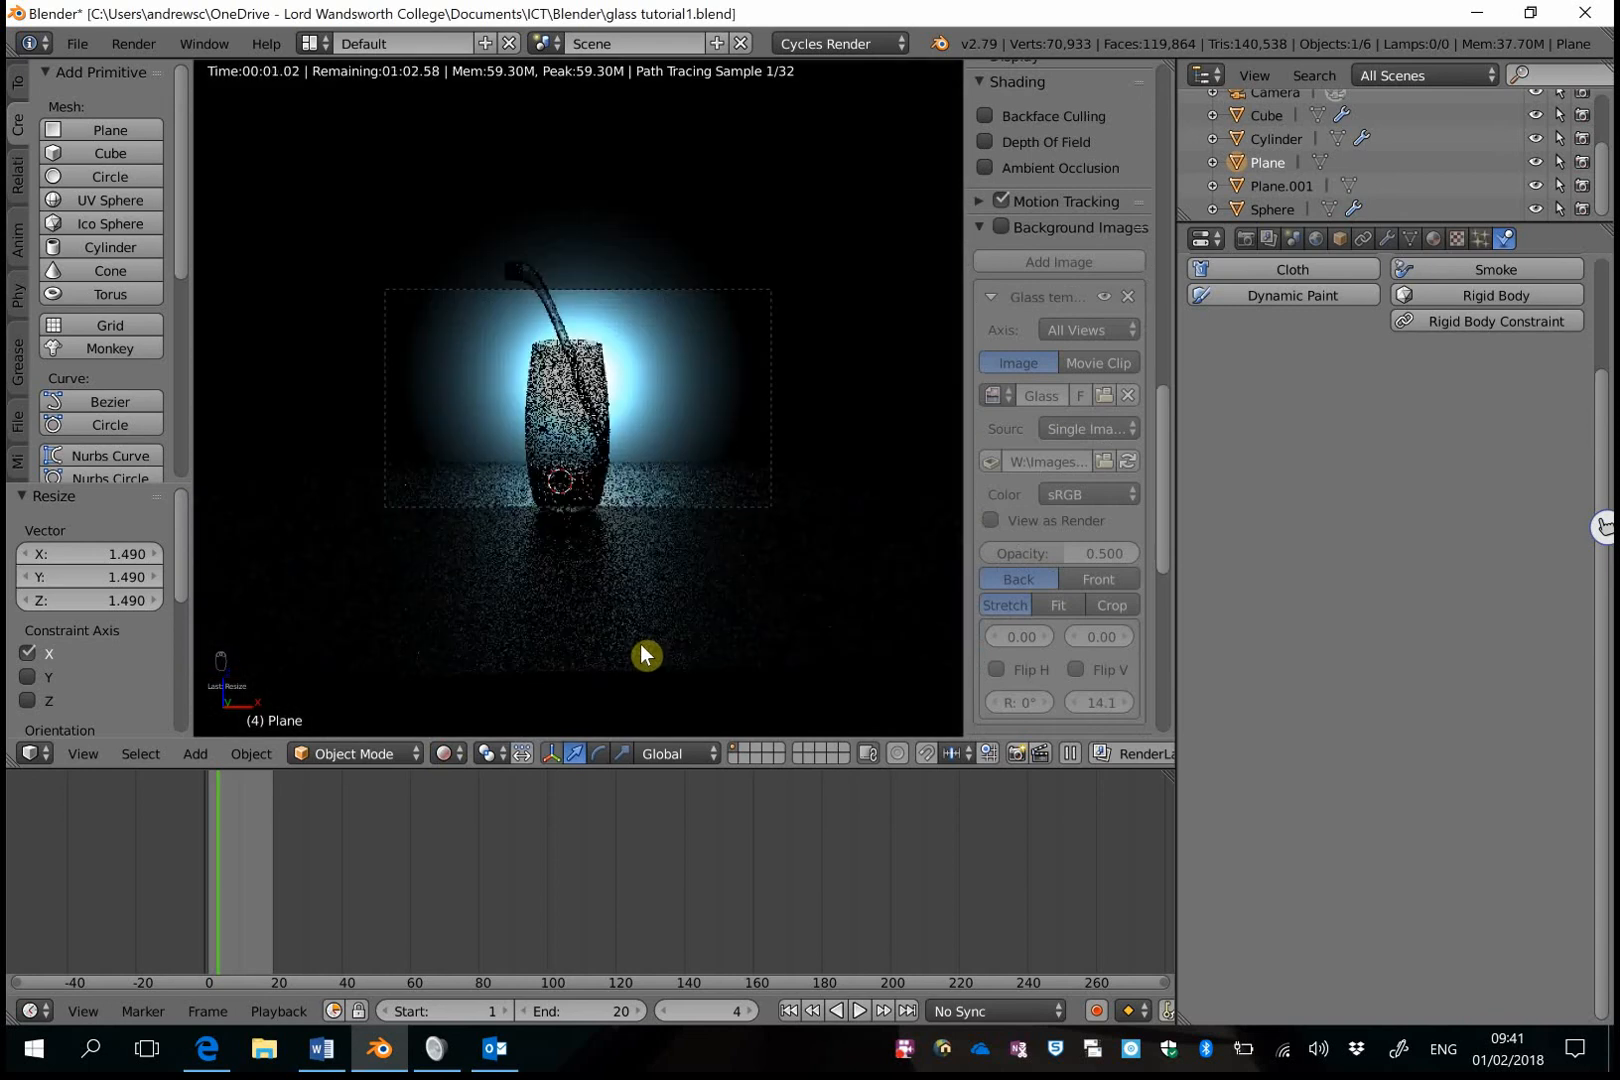
{"action": "scroll", "coordinate": [558, 432], "scroll_direction": "up", "scroll_amount": 3}
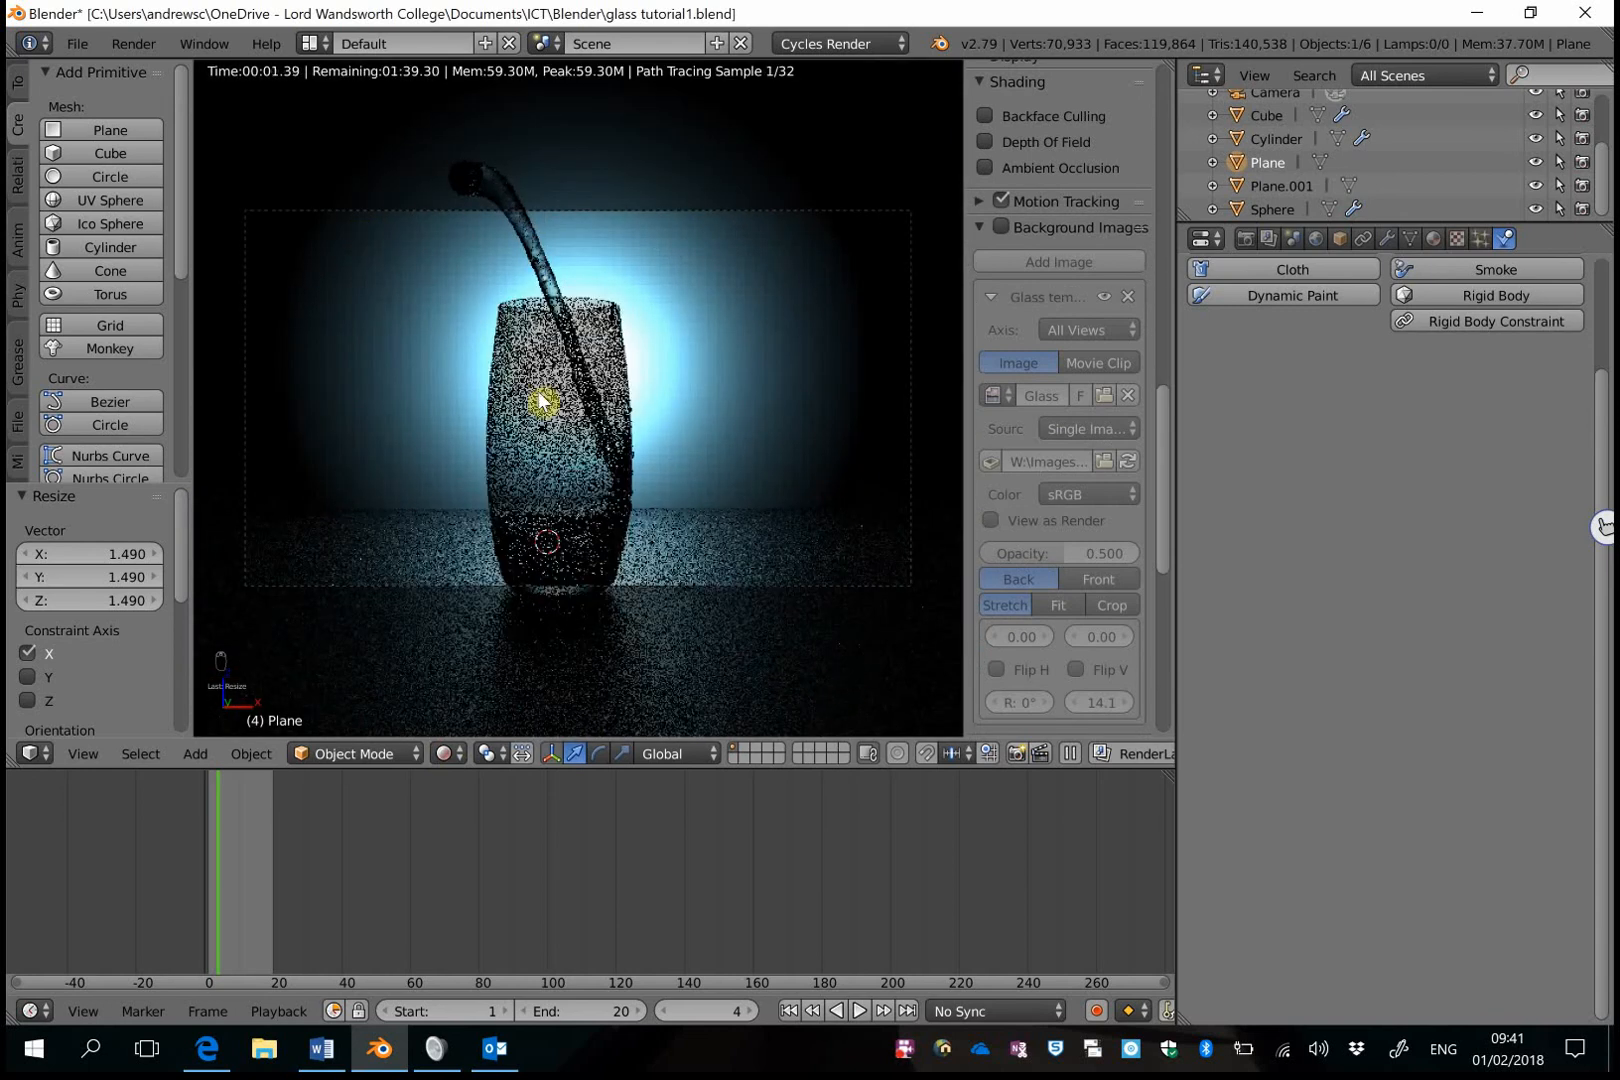
Return to Solid shading and reposition the camera with walk navigation so the glass base sits fully inside the frame.
{"action": "left_click", "coordinate": [445, 755]}
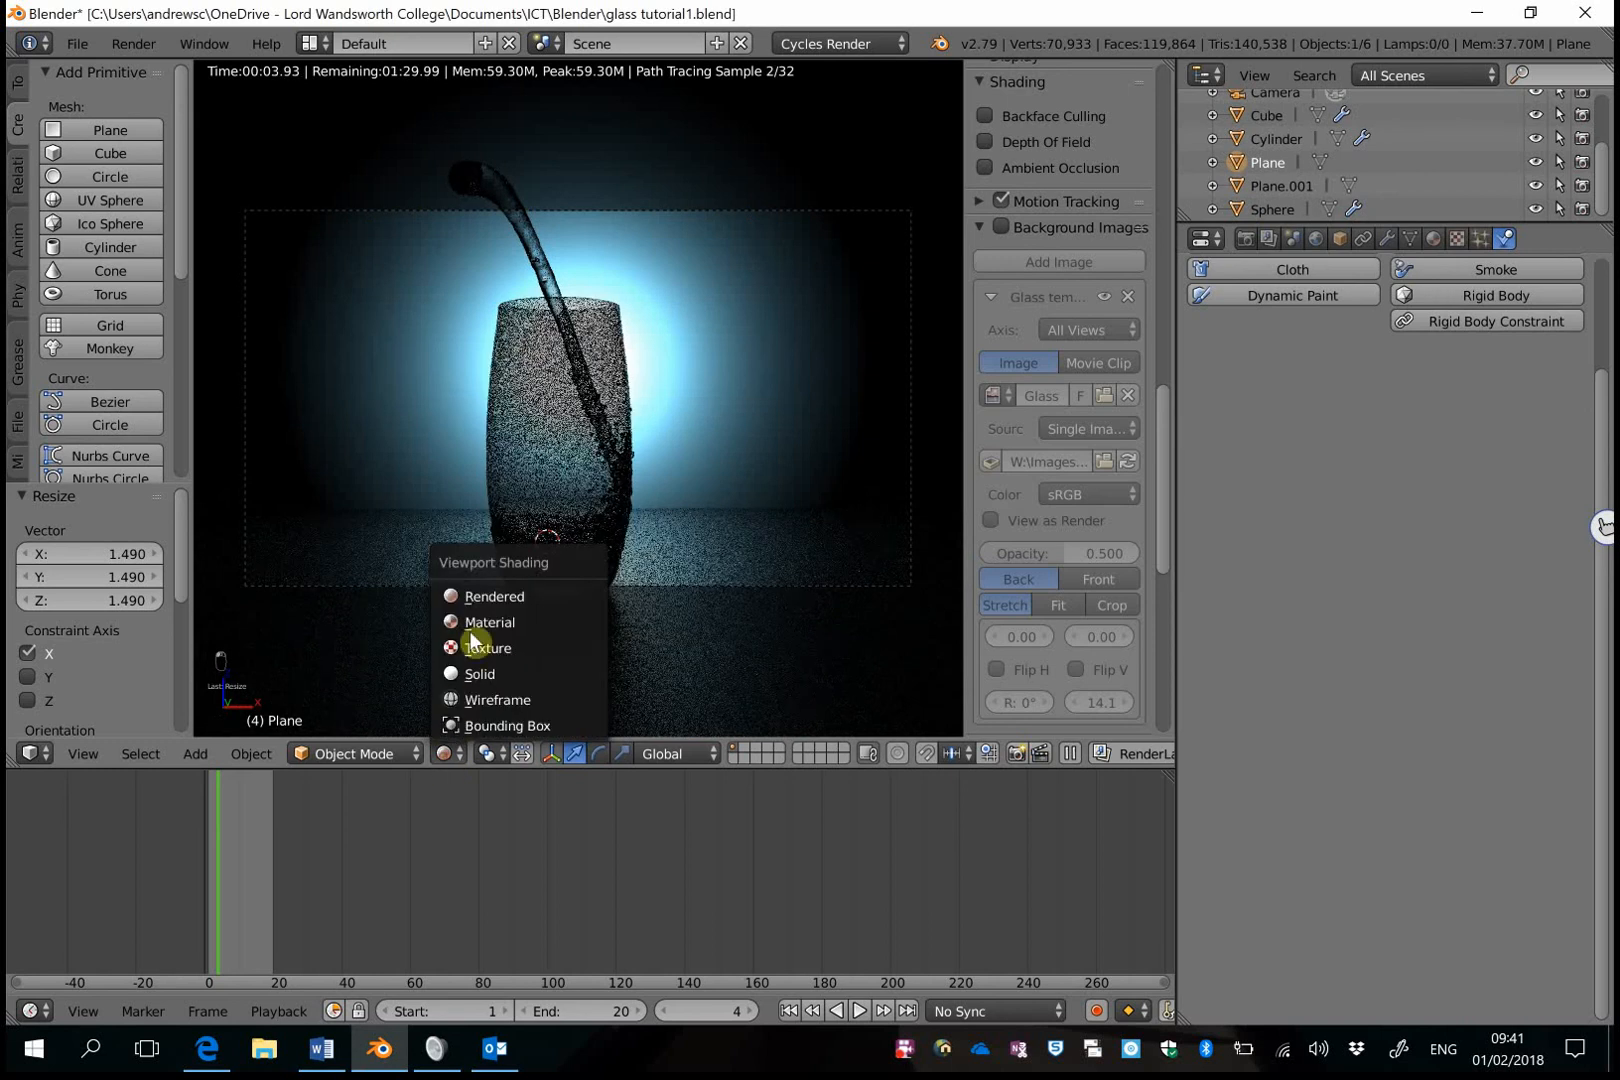
{"action": "left_click", "coordinate": [492, 673]}
{"action": "key", "text": "shift+f"}
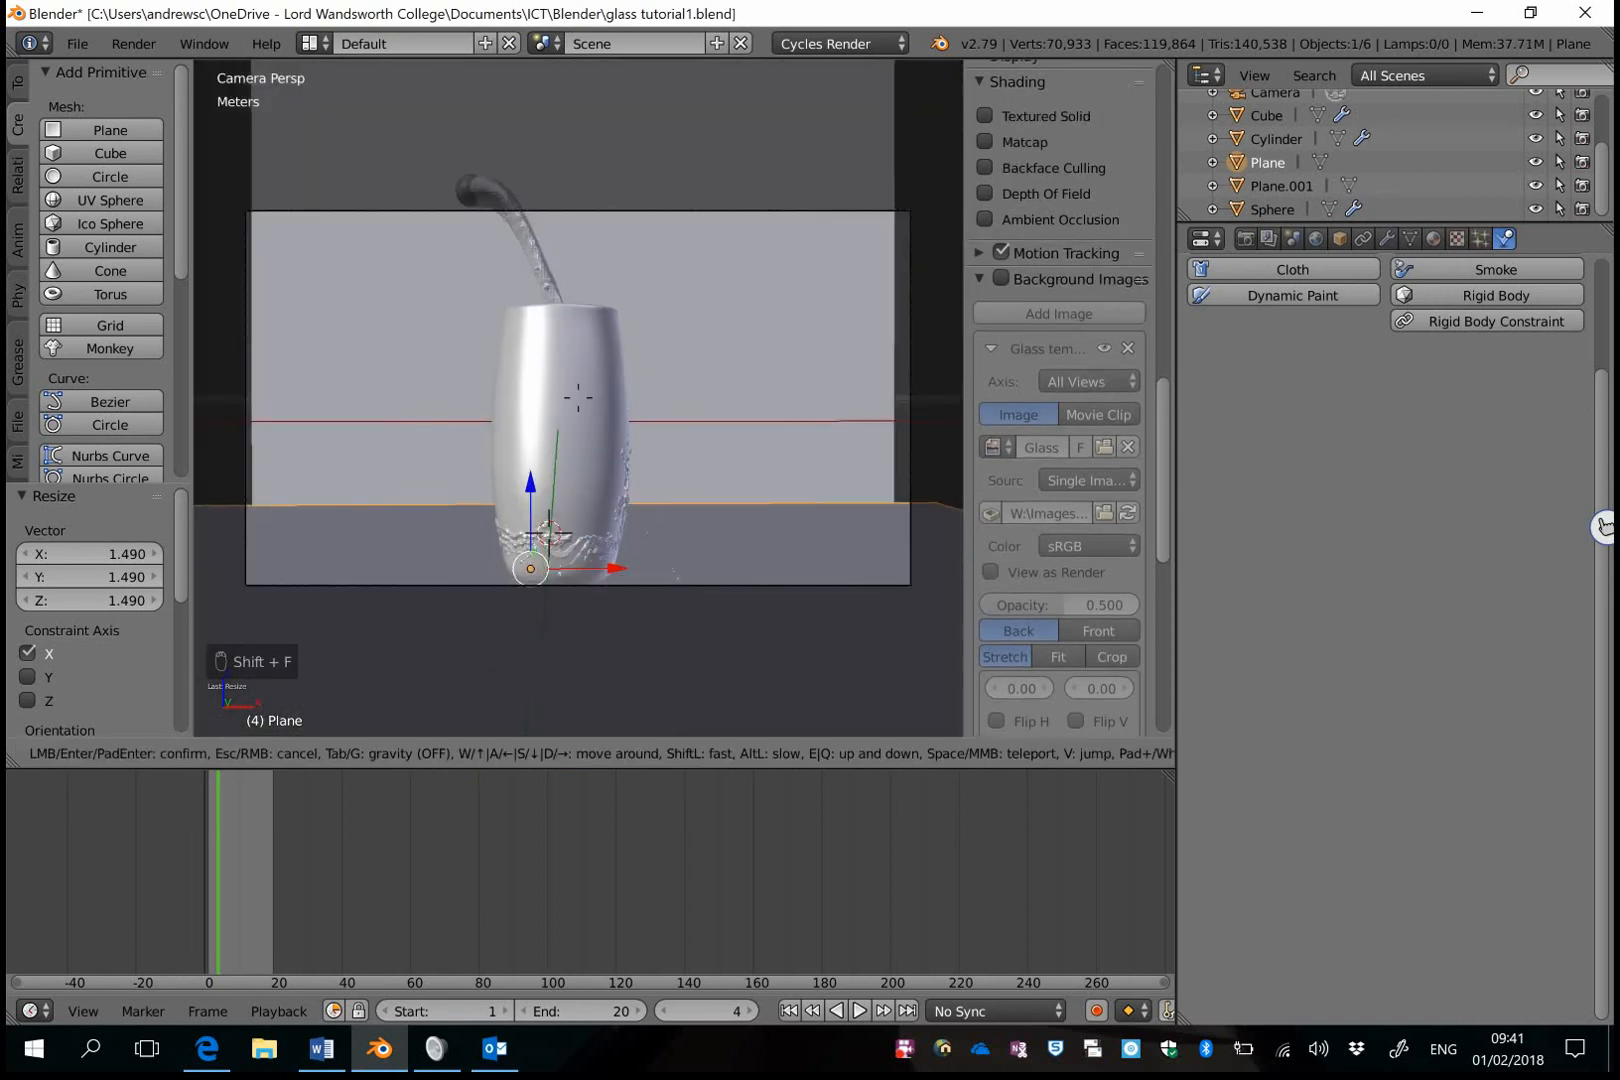
{"action": "key", "text": "s"}
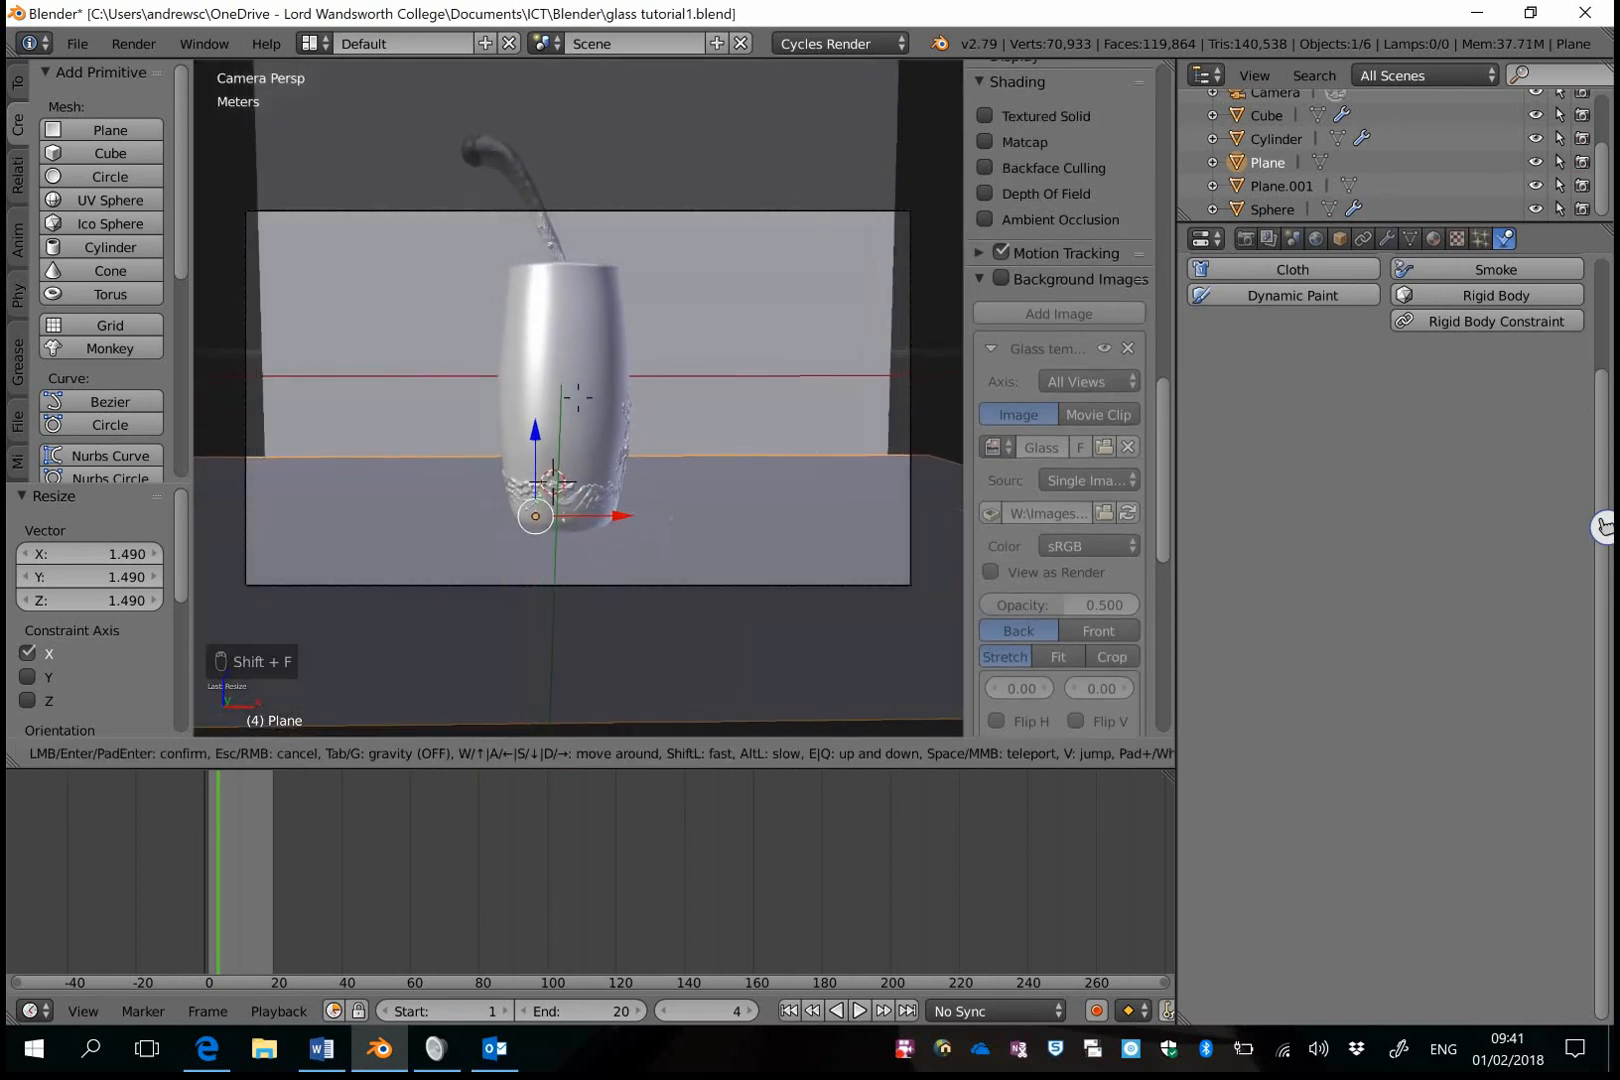
{"action": "left_click", "coordinate": [578, 397]}
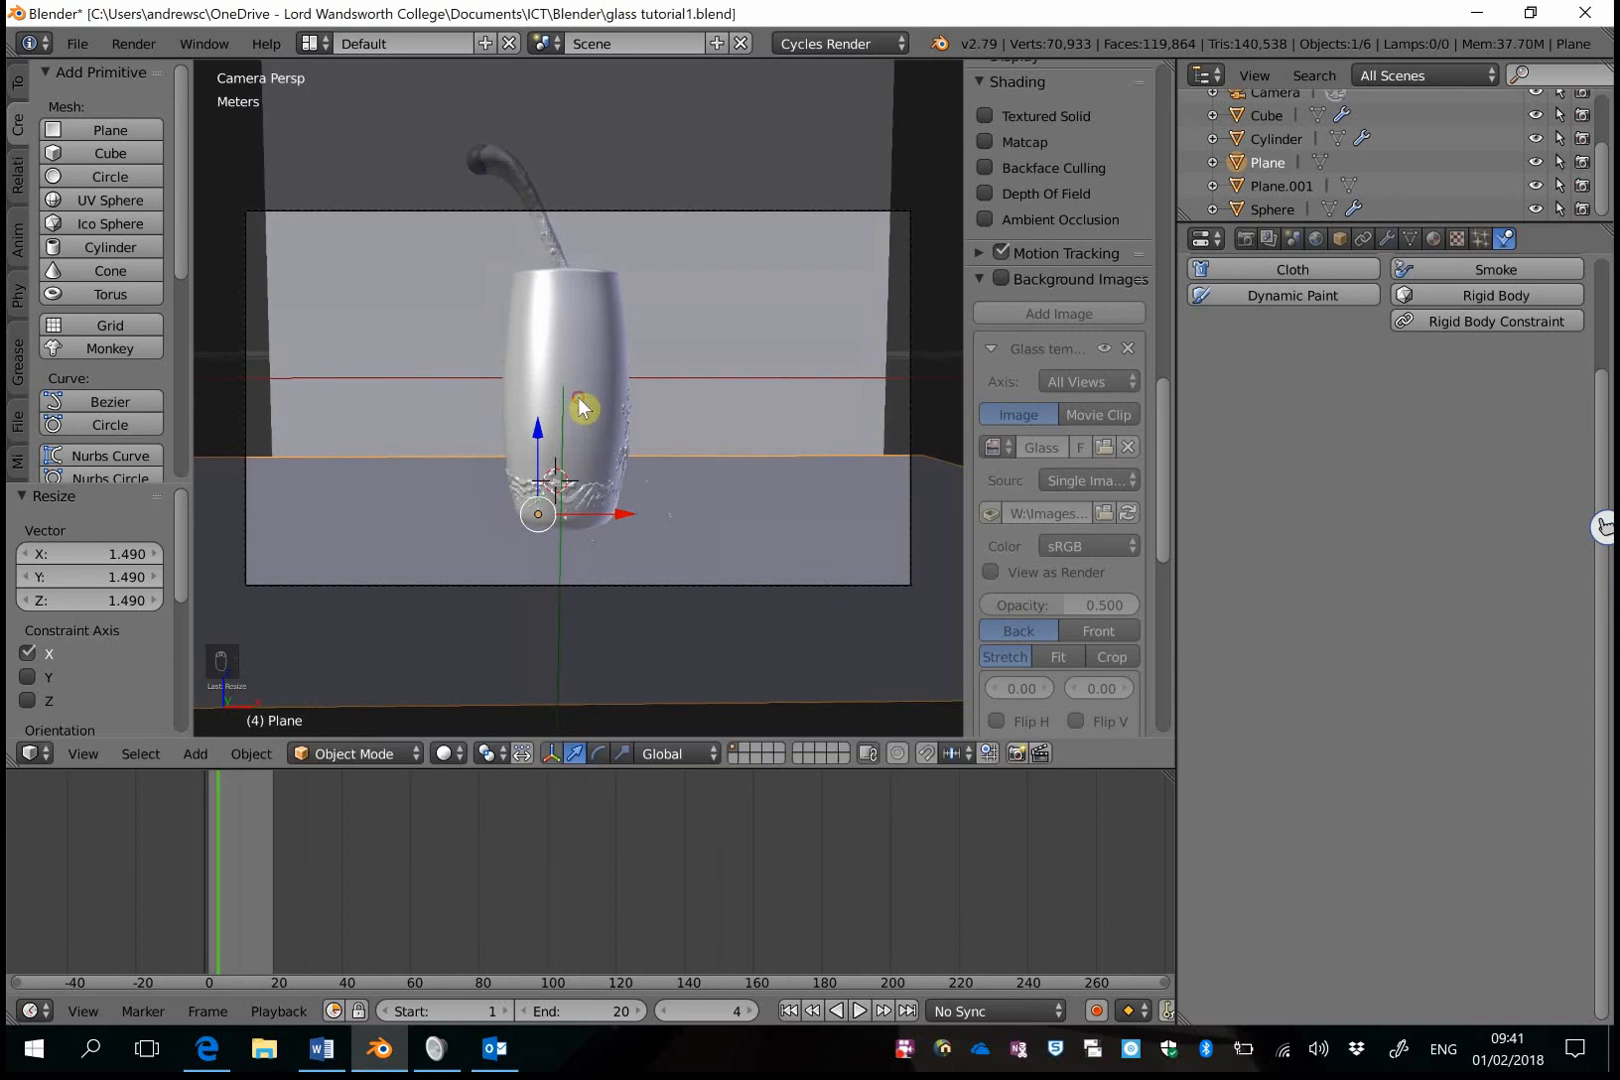
Switch the viewport to Rendered shading to check the adjusted camera framing.
{"action": "left_click", "coordinate": [448, 753]}
{"action": "left_click", "coordinate": [511, 598]}
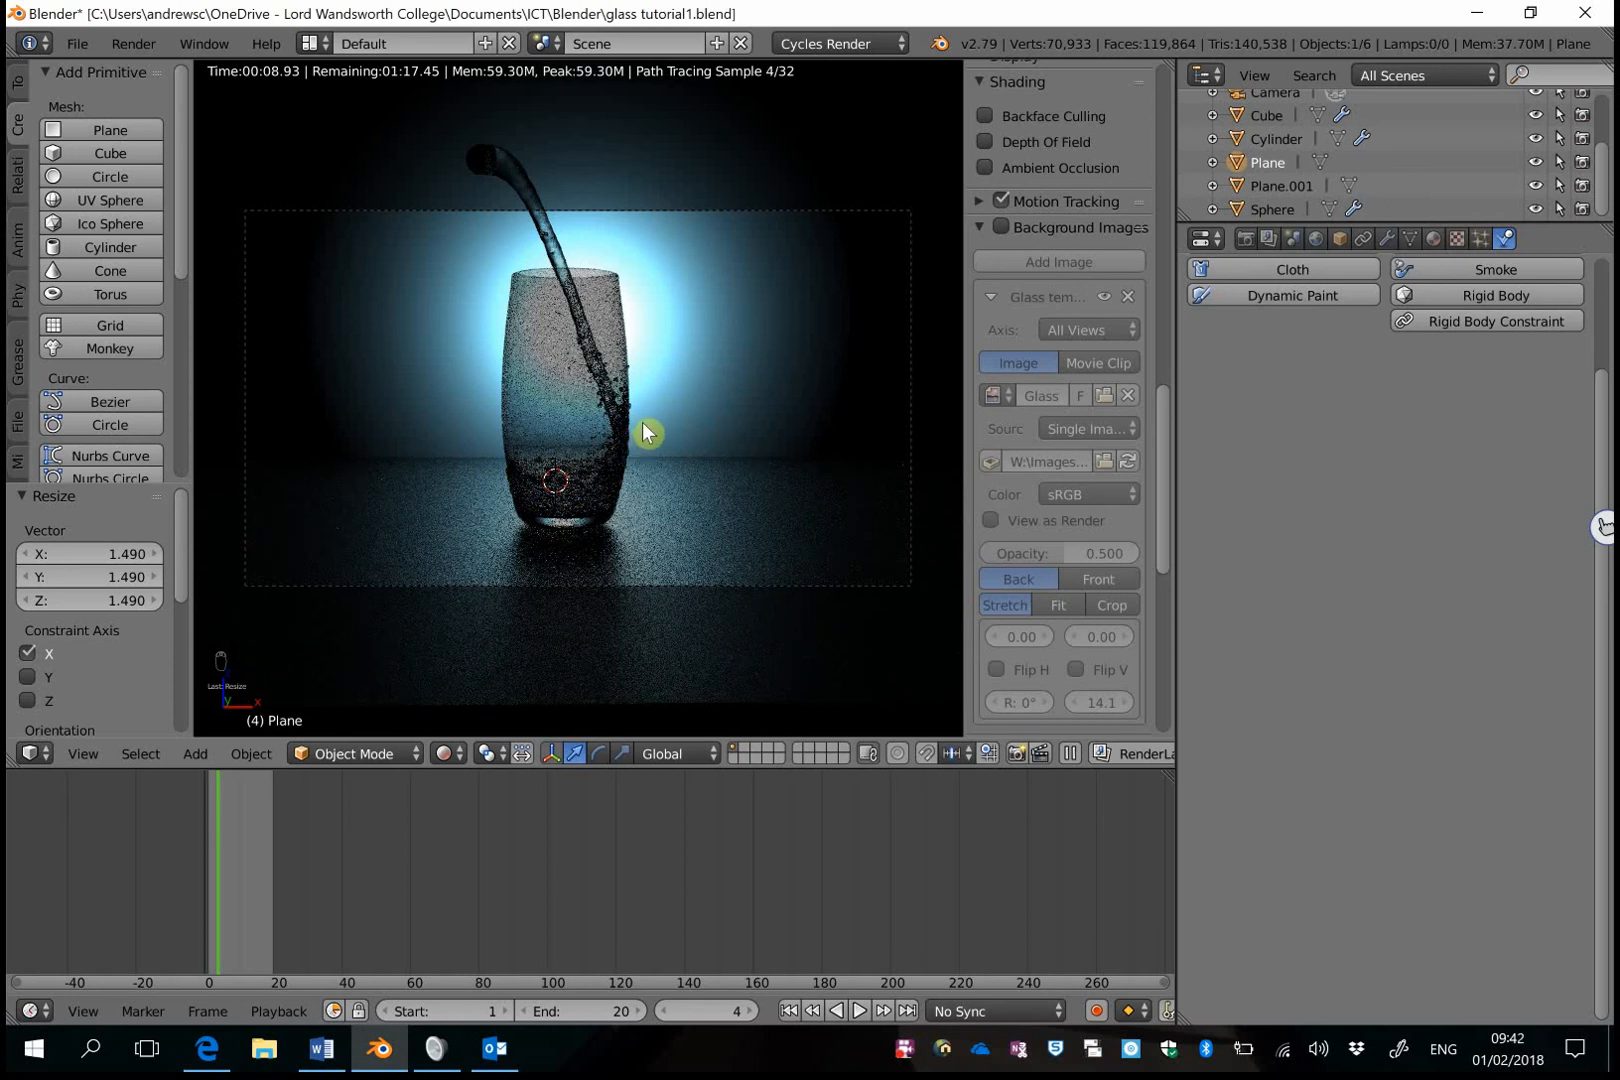
{"action": "left_click", "coordinate": [1605, 527]}
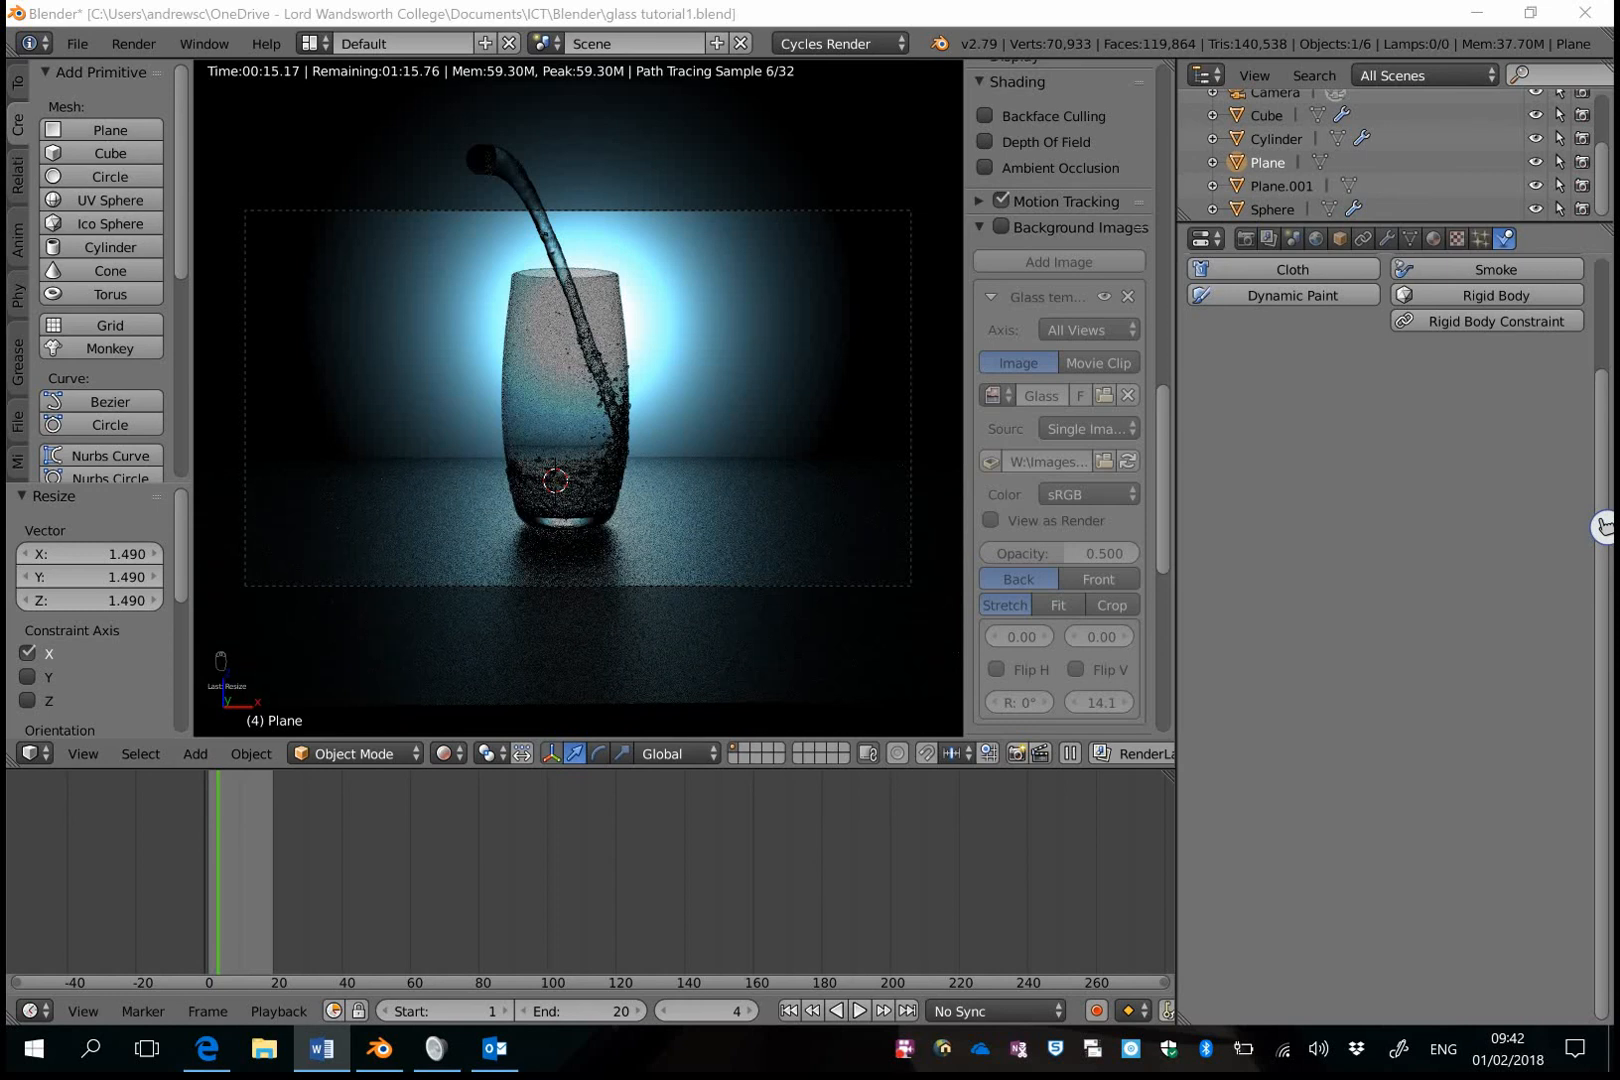
Set the scene's color management view transform to Filmic.
{"action": "left_click", "coordinate": [1293, 239]}
{"action": "scroll", "coordinate": [1305, 375], "scroll_direction": "down", "scroll_amount": 2}
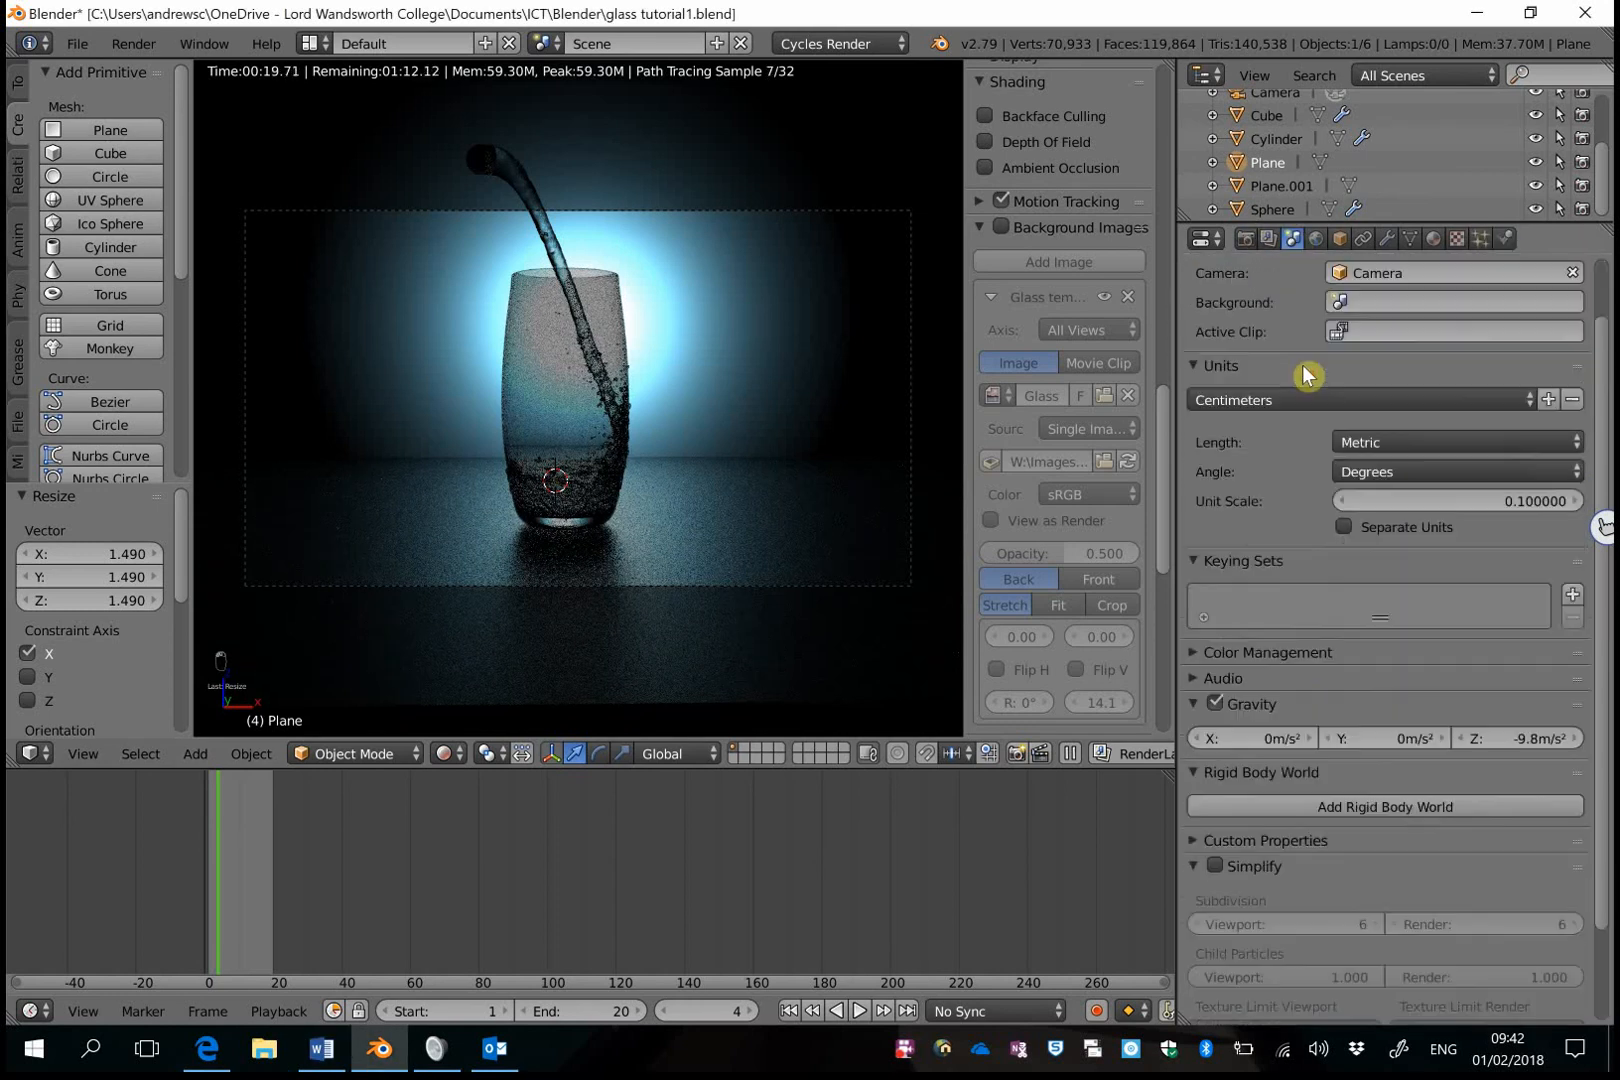
{"action": "left_click", "coordinate": [1195, 657]}
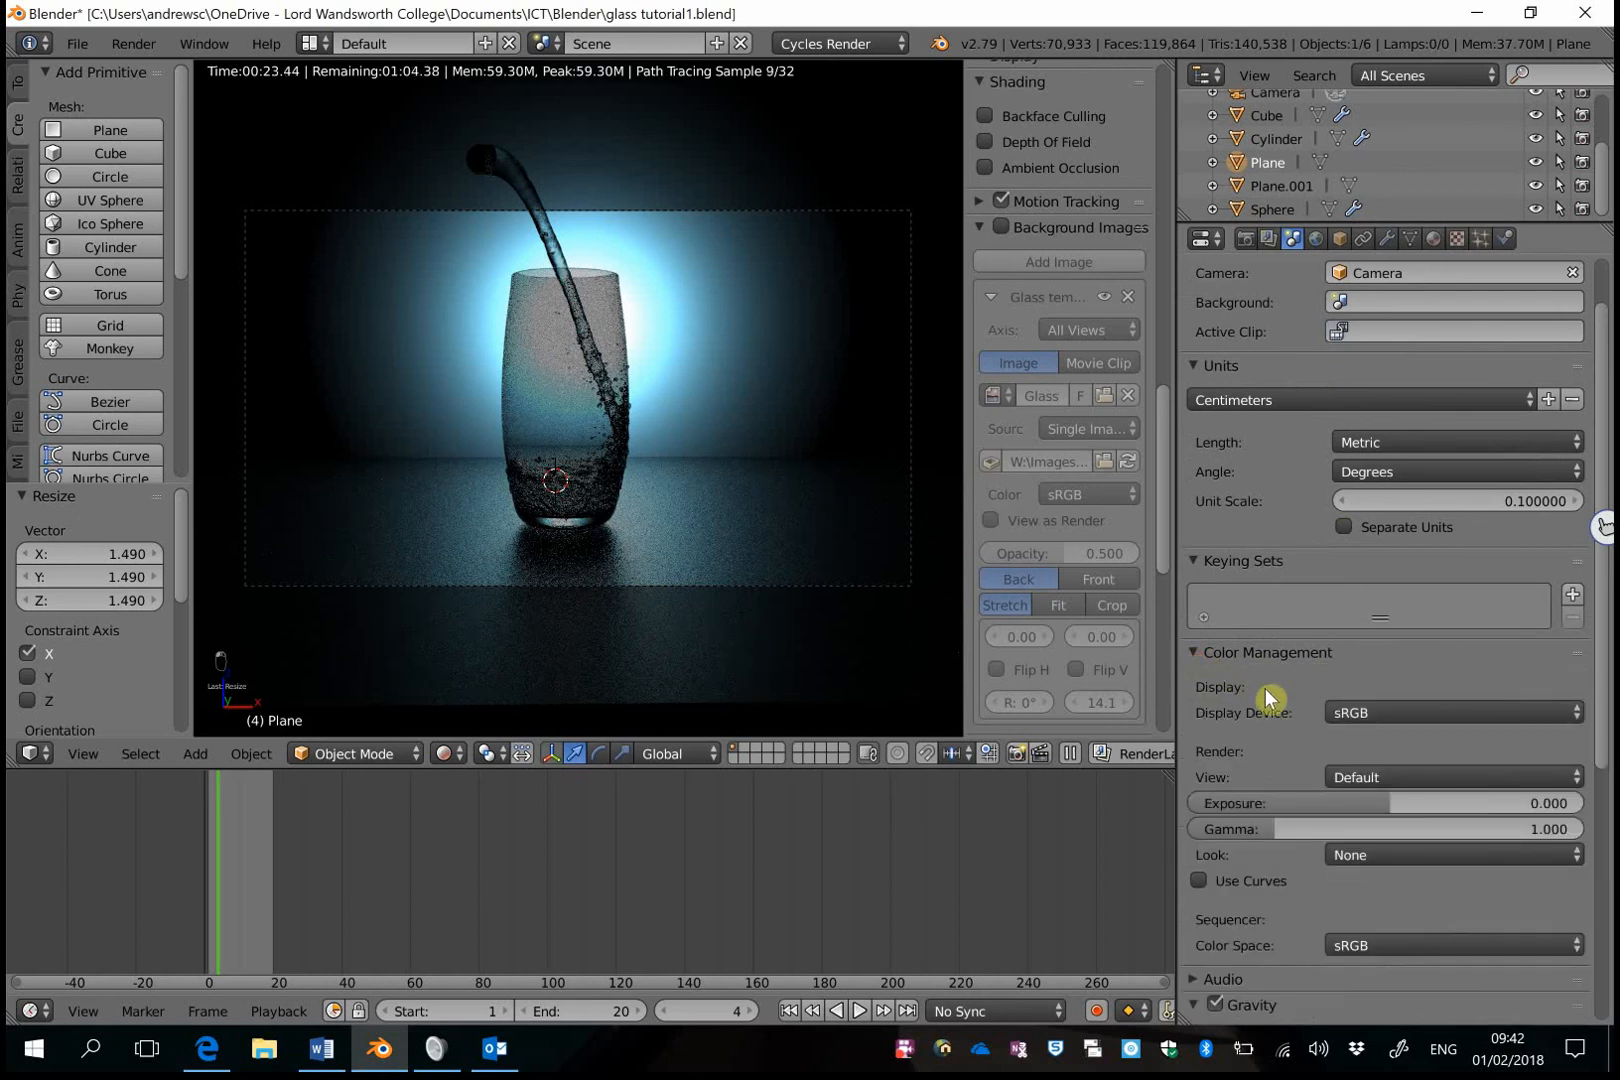
{"action": "scroll", "coordinate": [1250, 670], "scroll_direction": "down", "scroll_amount": 1}
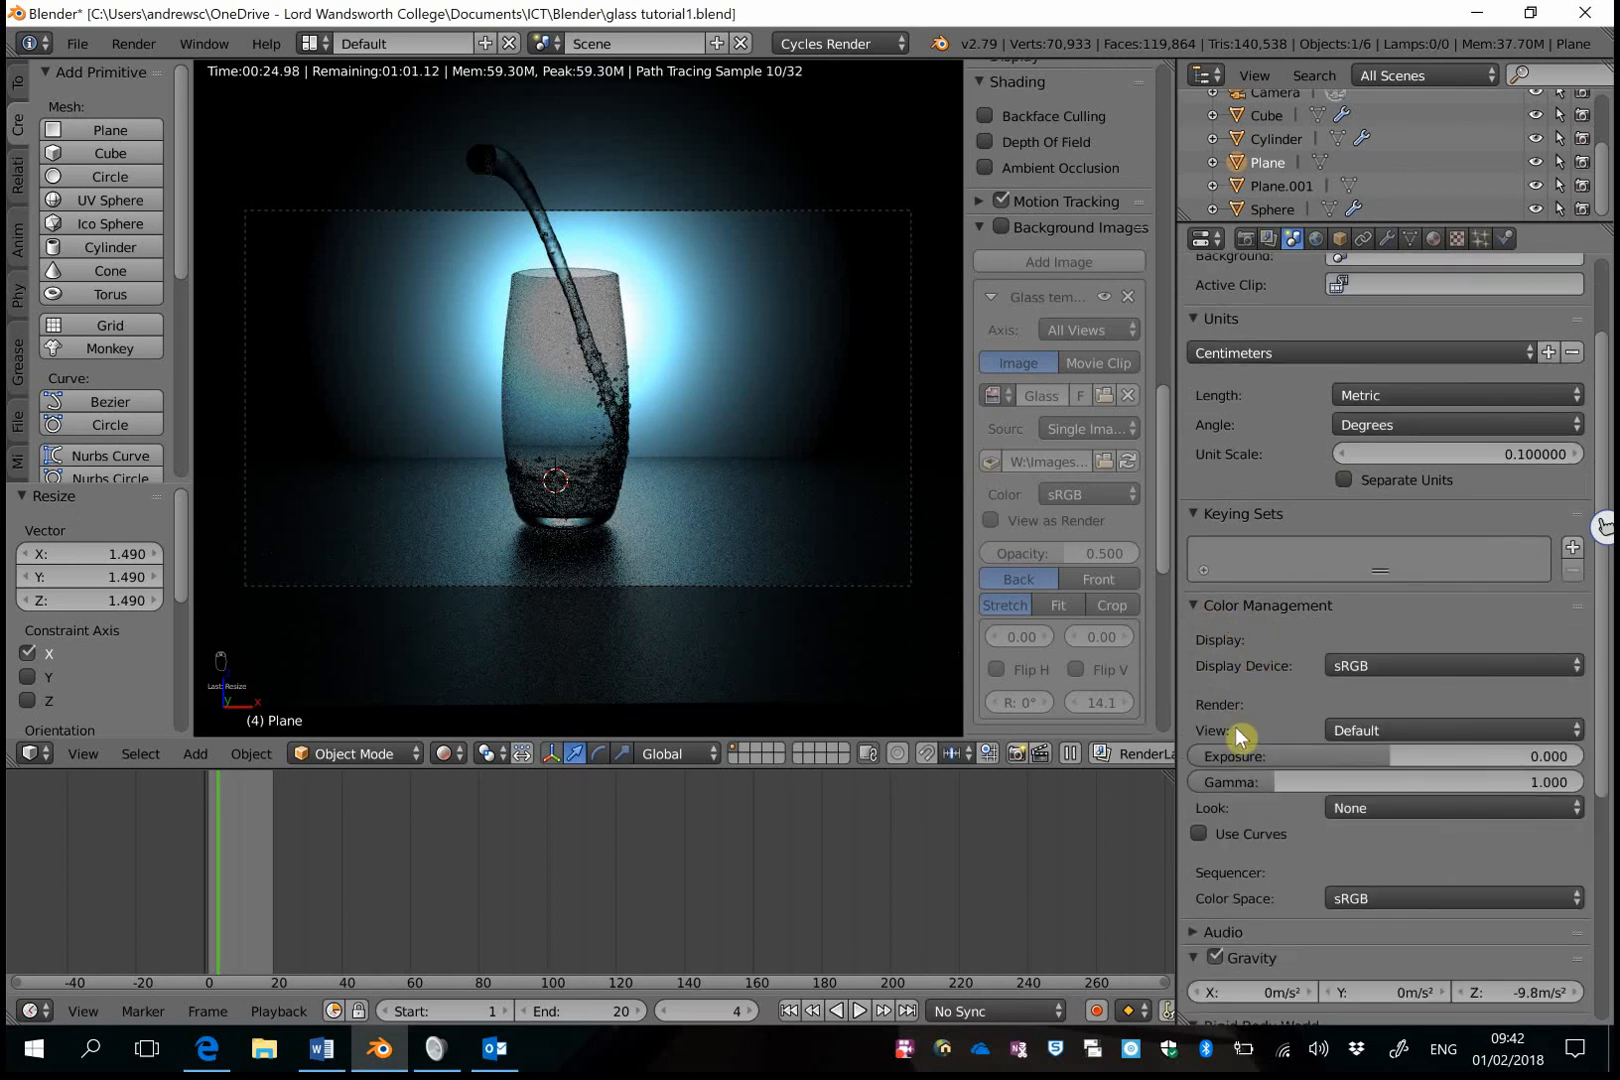
{"action": "left_click", "coordinate": [1405, 730]}
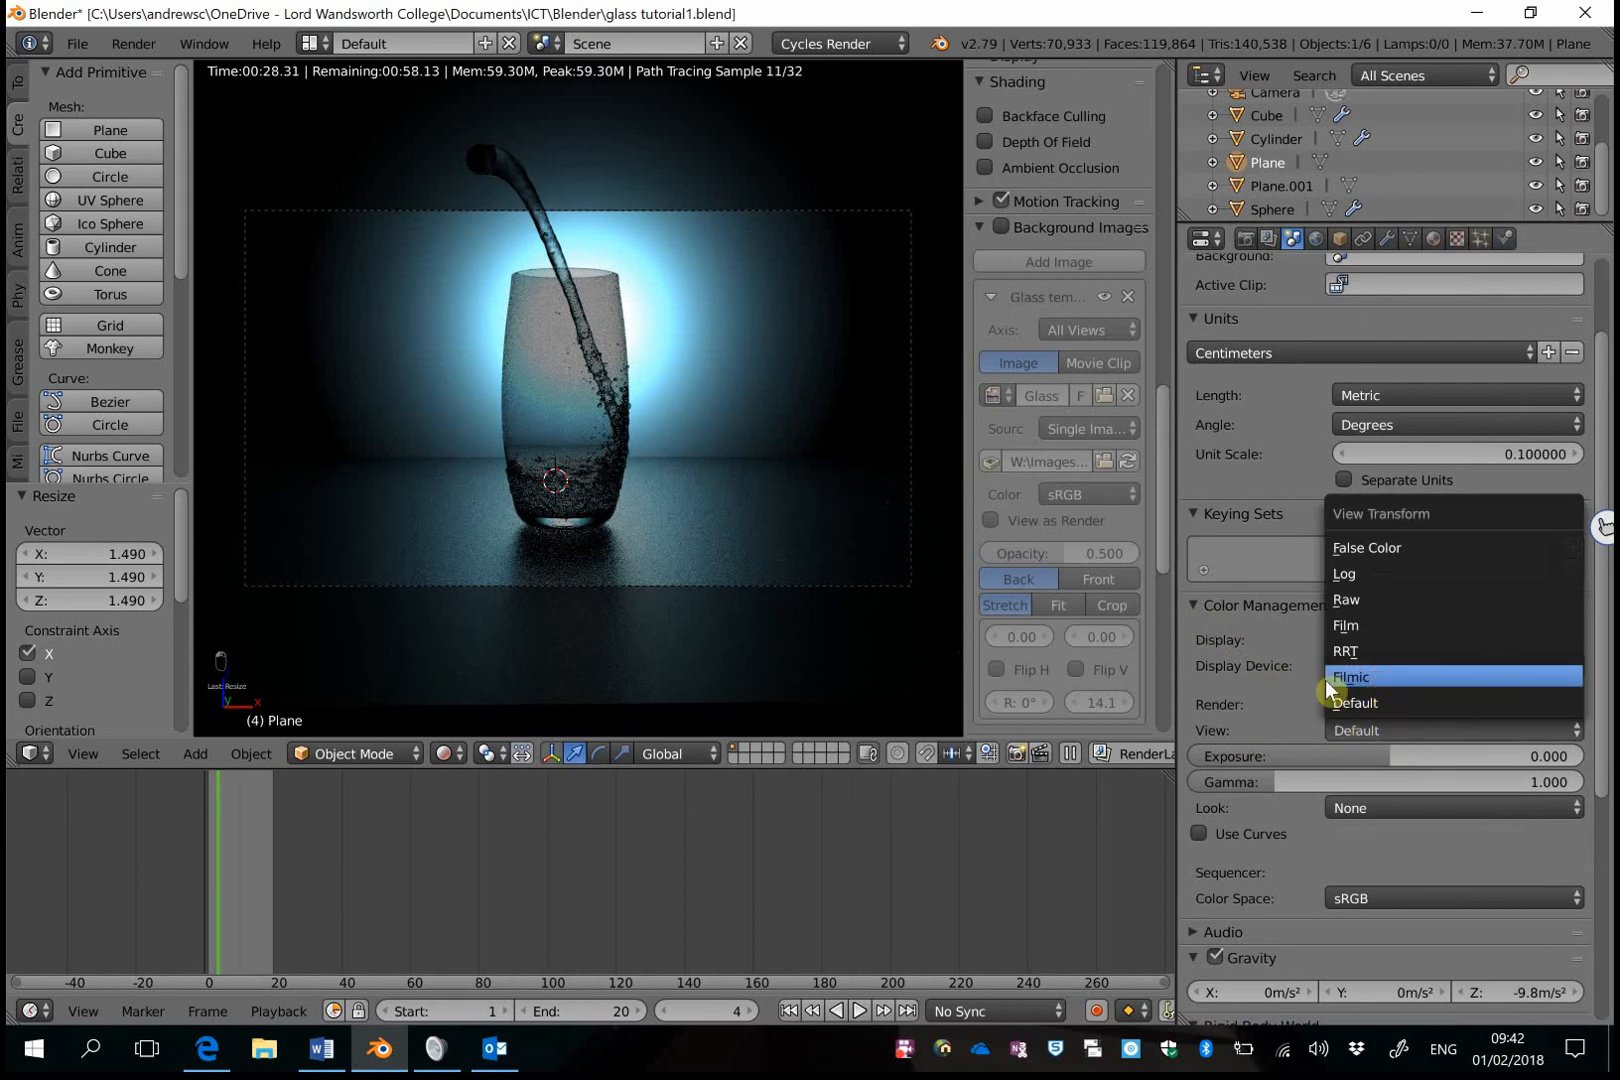
{"action": "left_click", "coordinate": [1350, 677]}
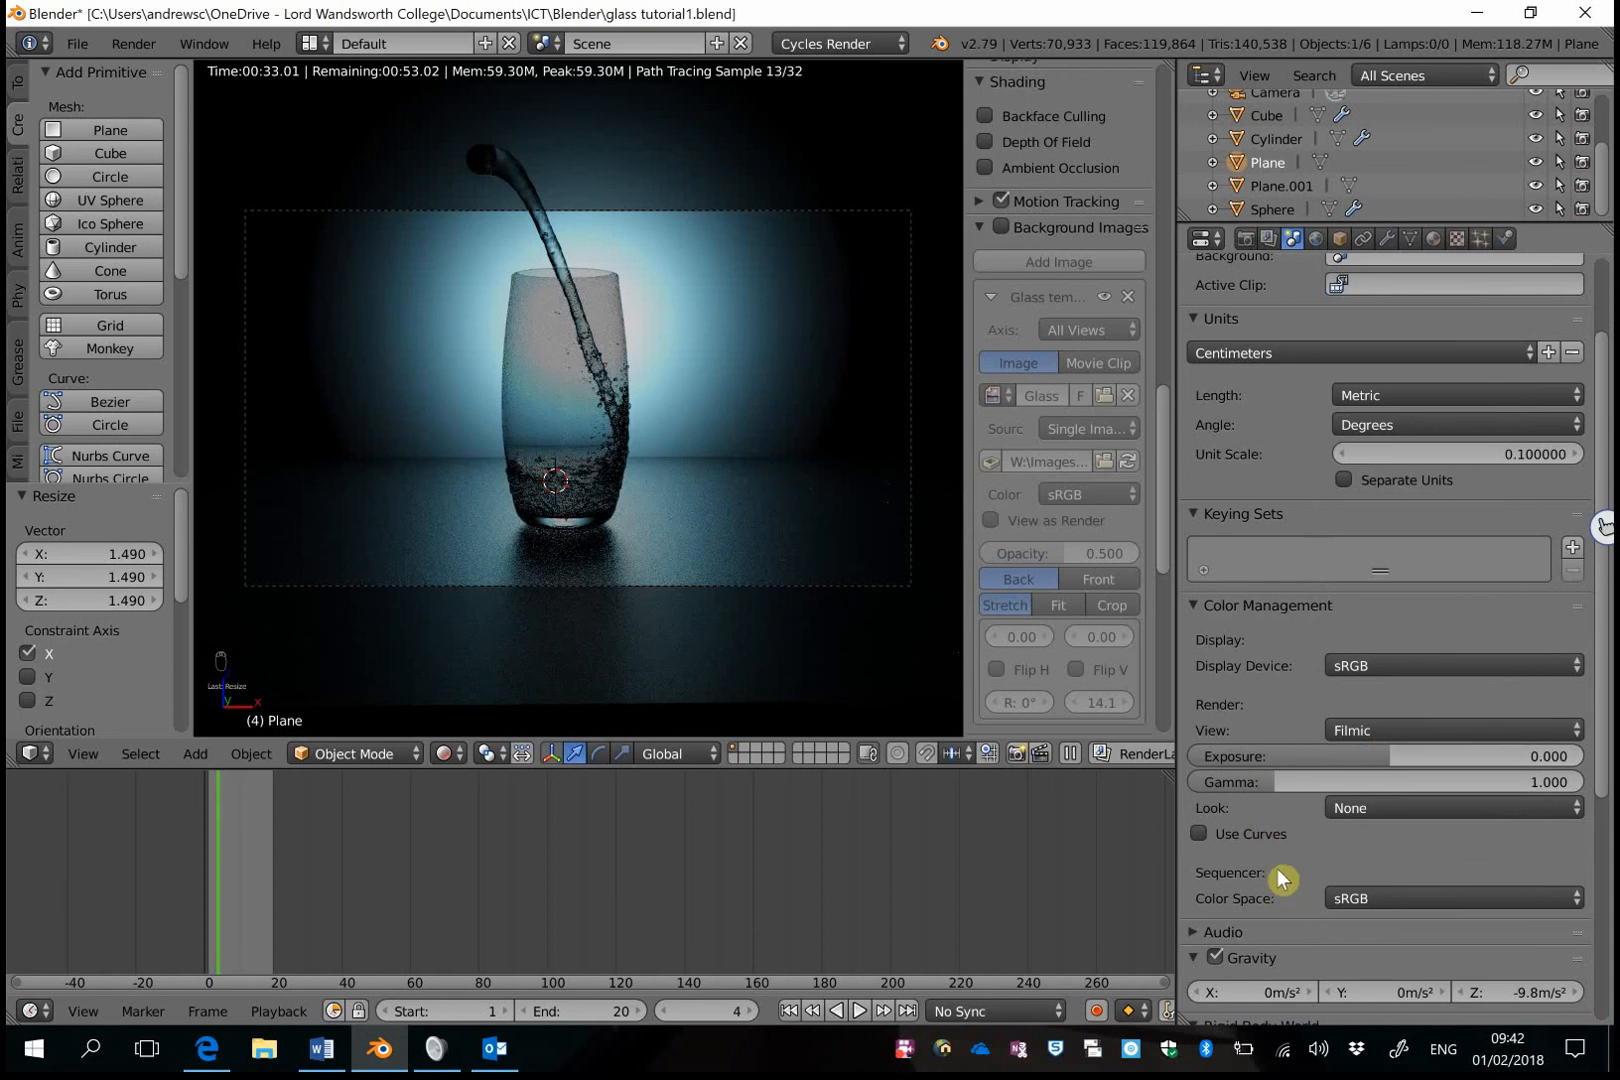
Set the color management look to Base Contrast and the sequencer color space to Filmic Log.
{"action": "left_click", "coordinate": [1461, 805]}
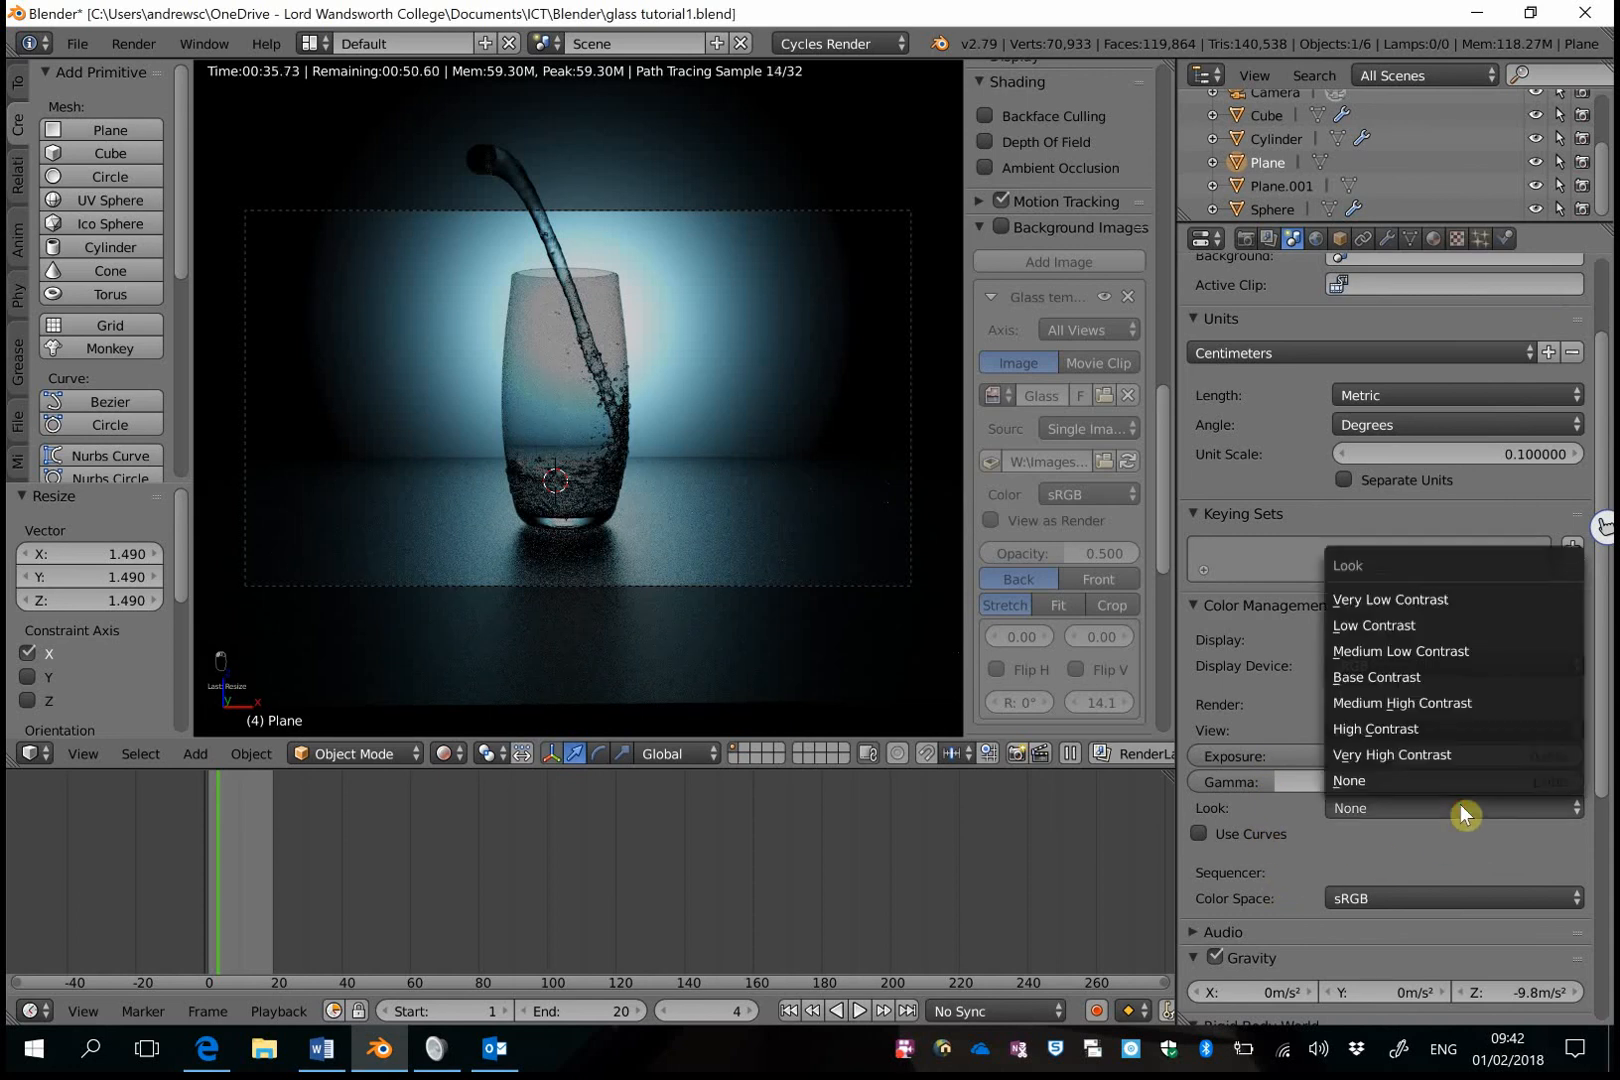
{"action": "left_click", "coordinate": [1404, 810]}
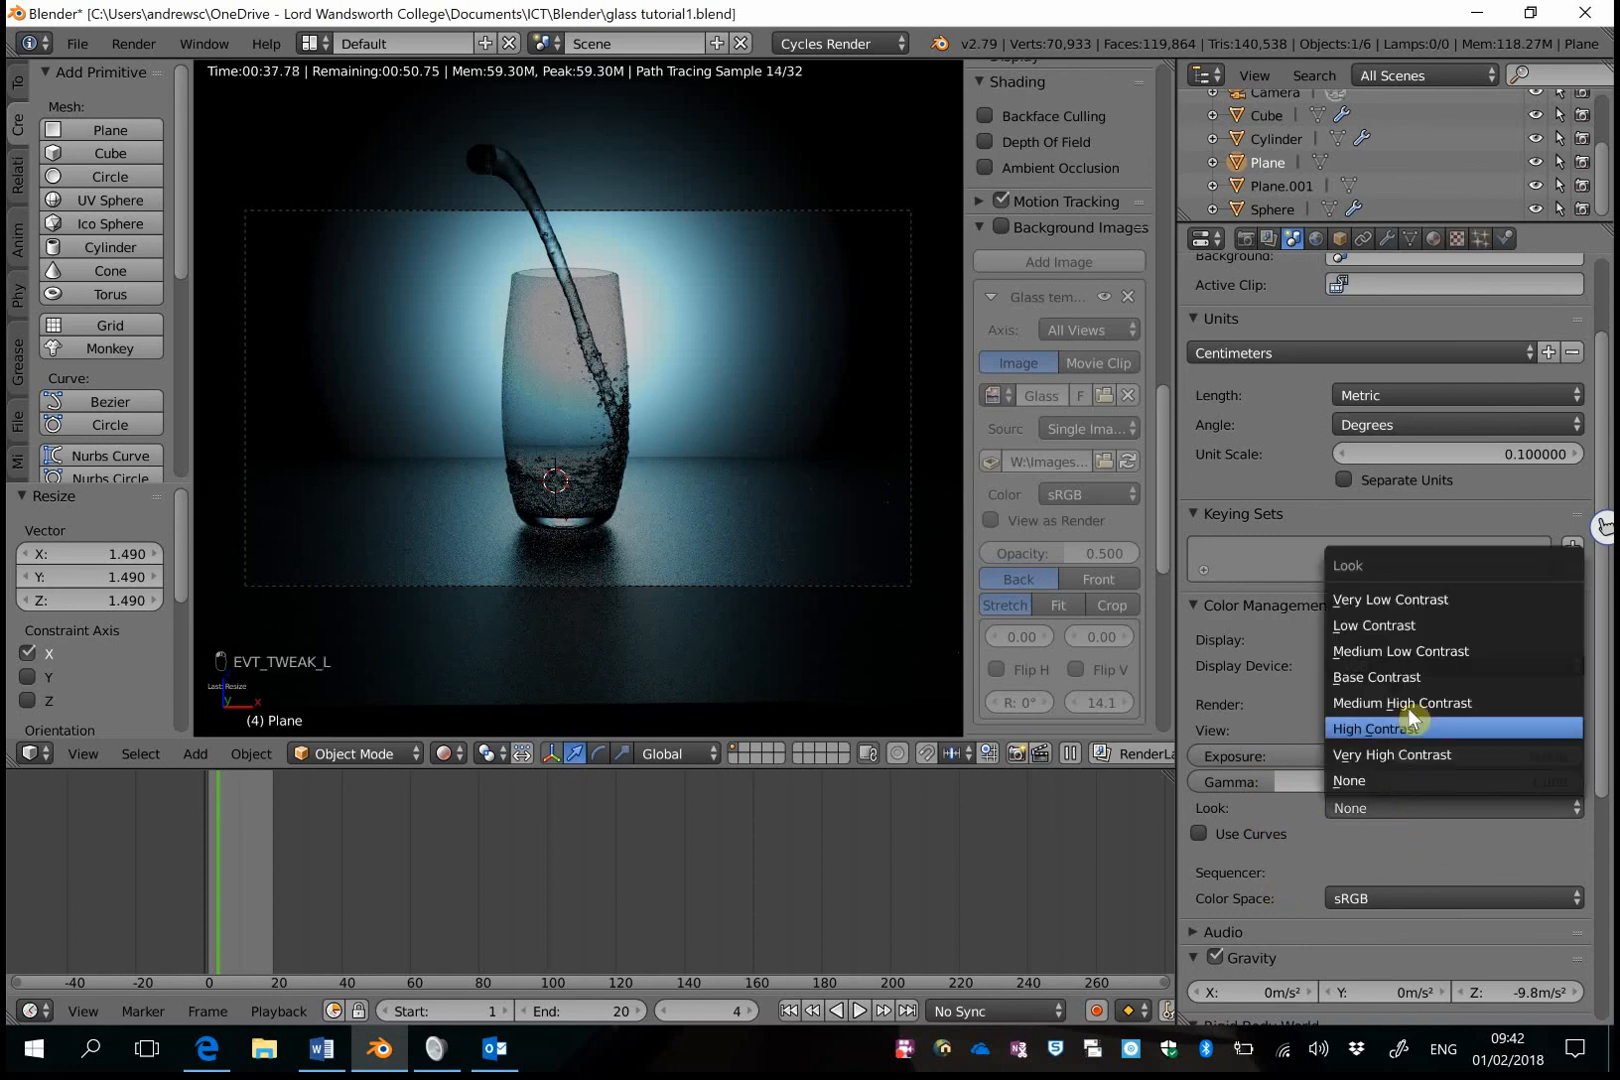
{"action": "left_click", "coordinate": [1360, 900]}
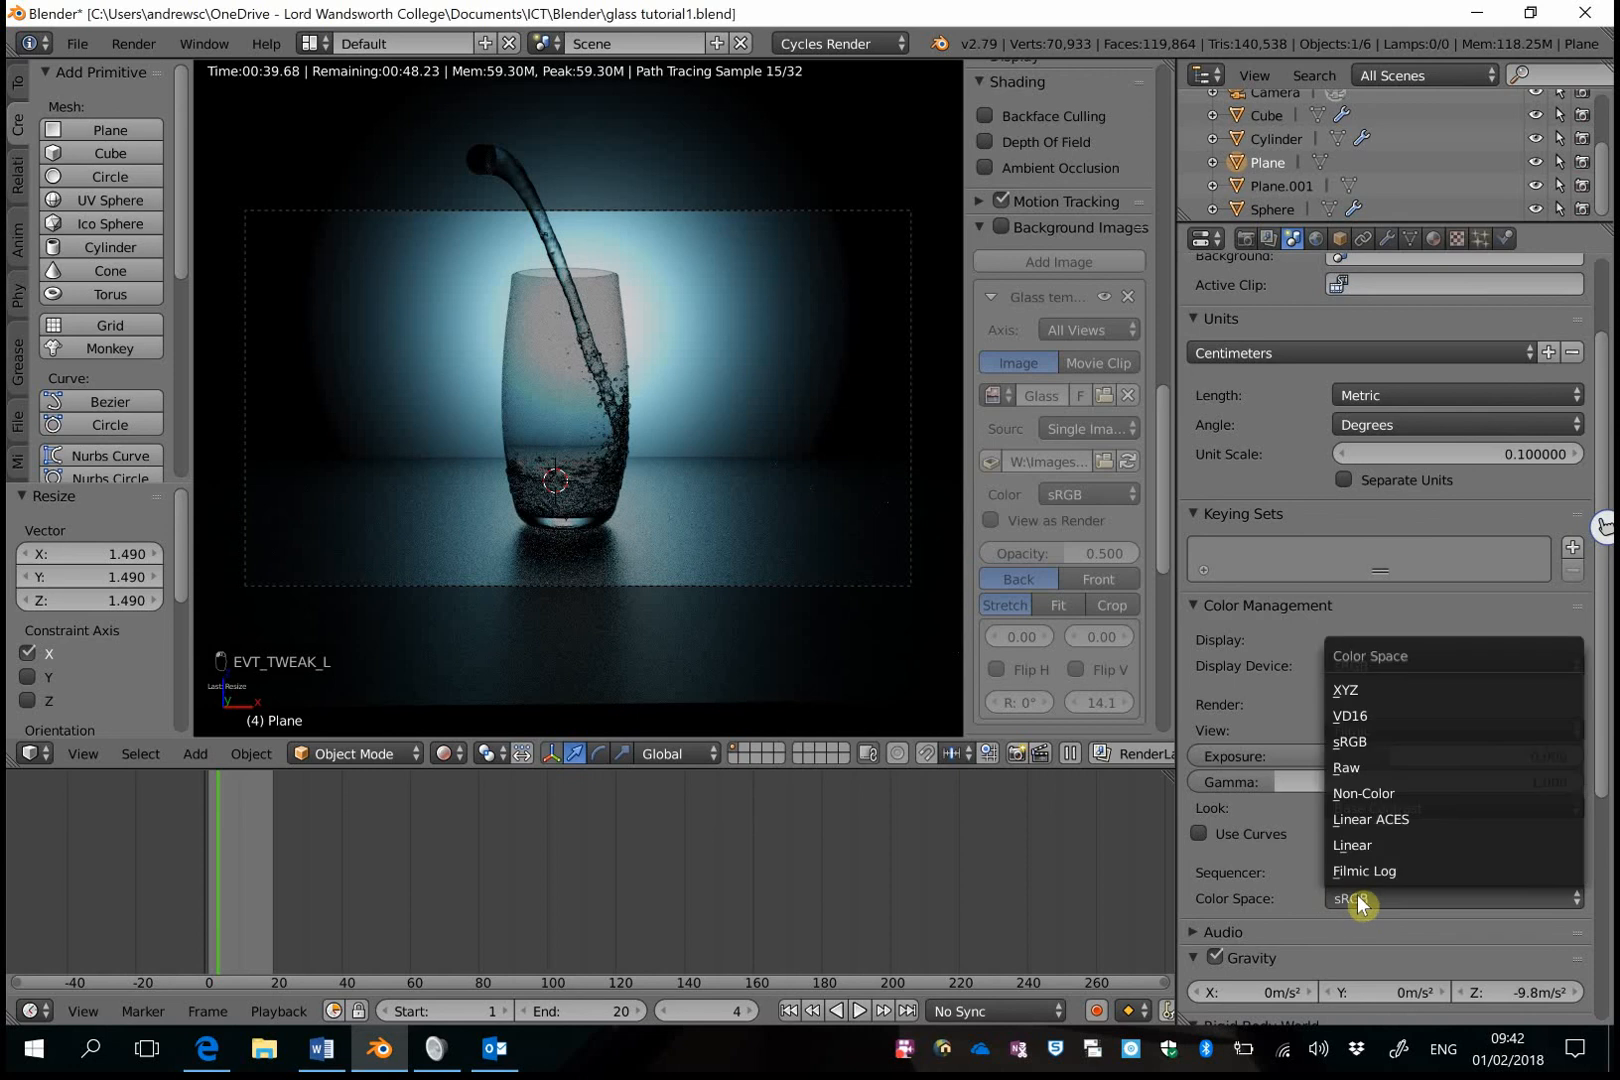
{"action": "left_click", "coordinate": [1388, 872]}
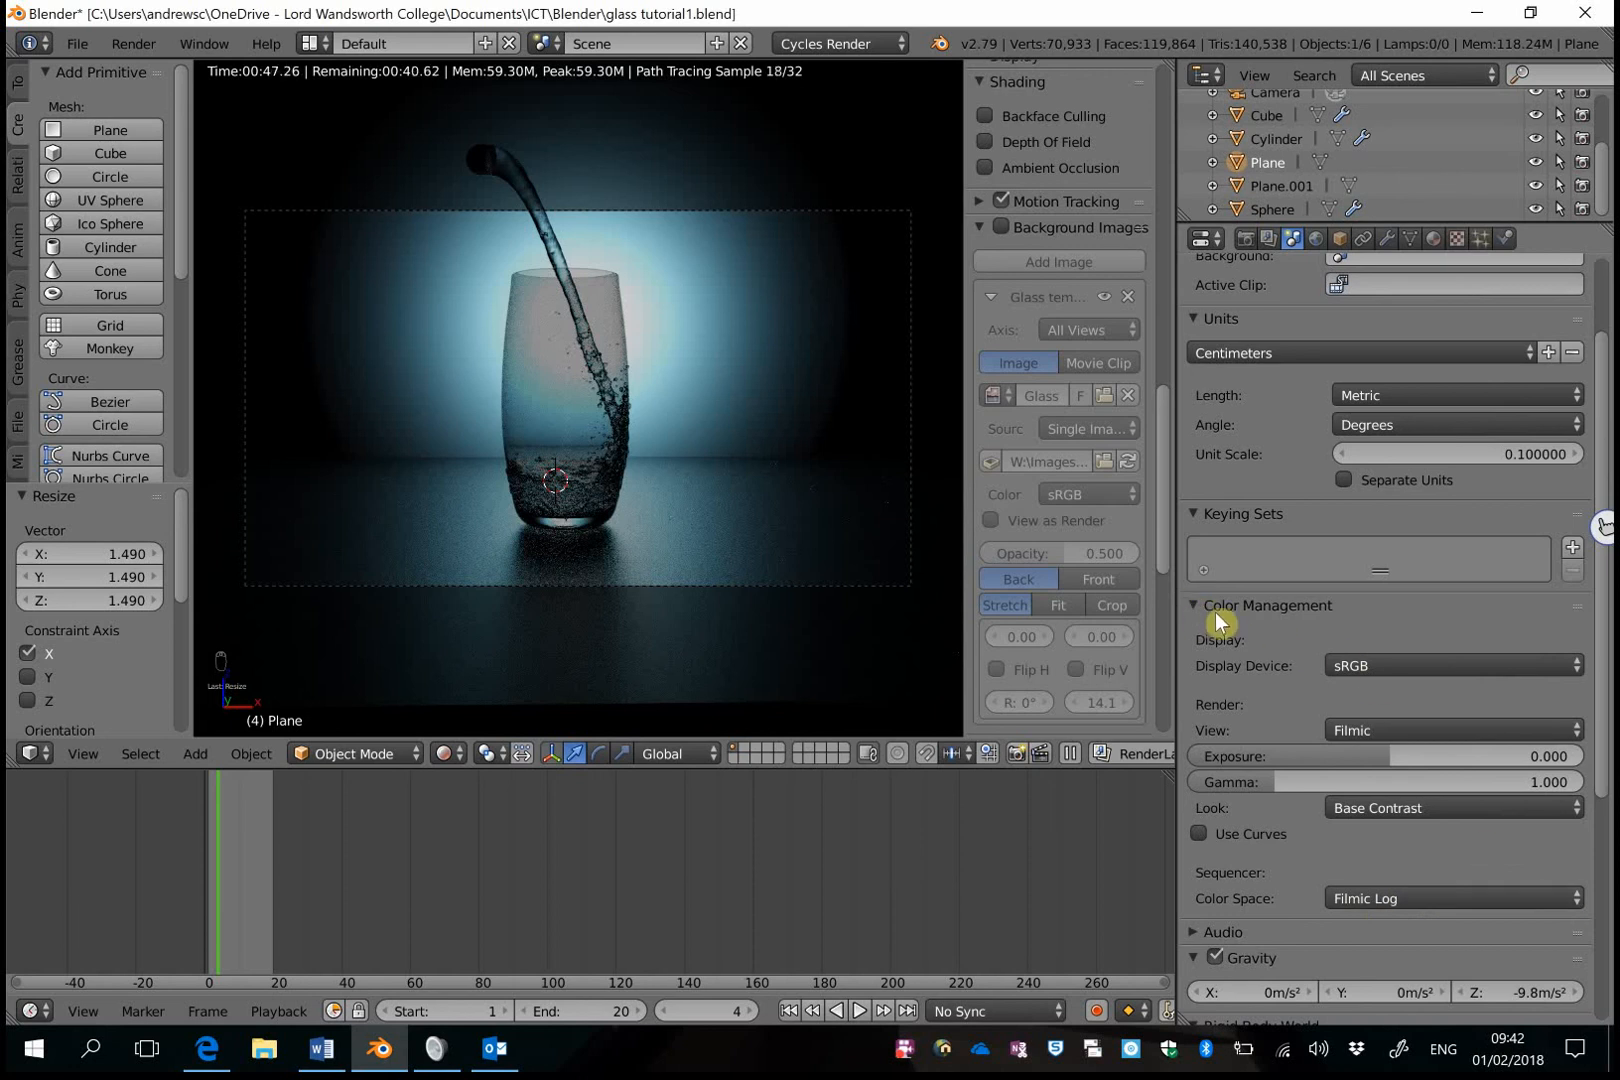
Enable denoising for the render layer.
{"action": "scroll", "coordinate": [1275, 650], "scroll_direction": "down", "scroll_amount": 4}
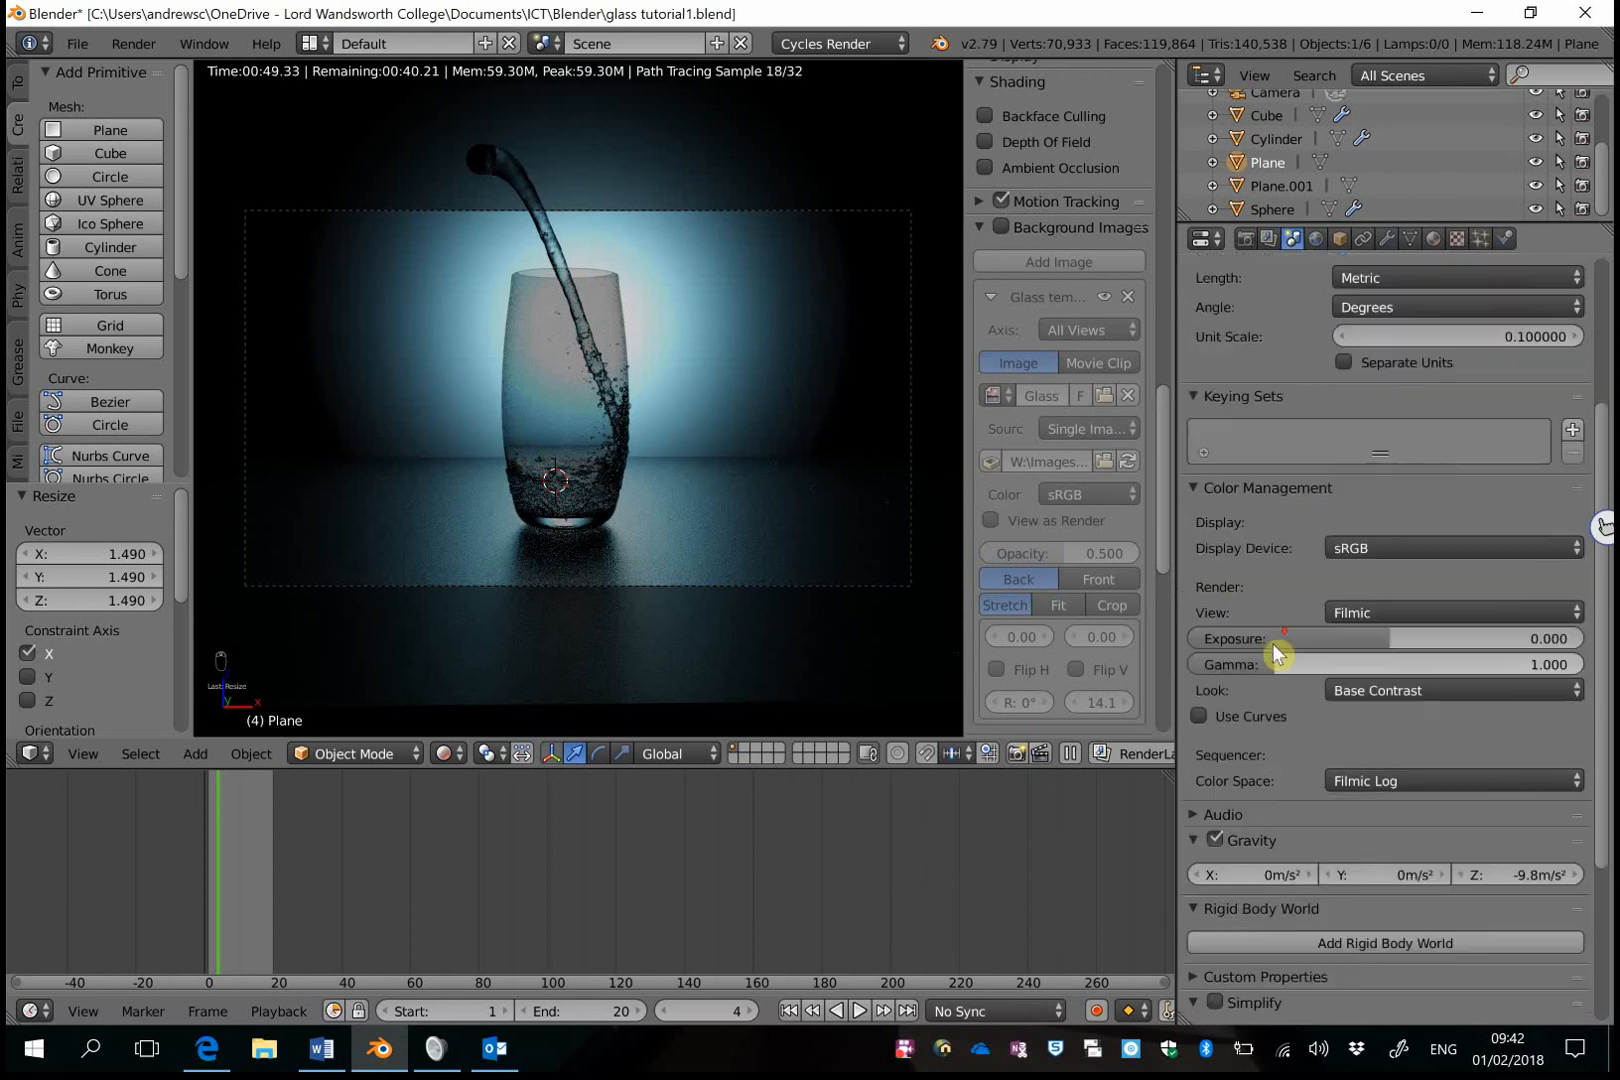
{"action": "scroll", "coordinate": [1405, 770], "scroll_direction": "down", "scroll_amount": 4}
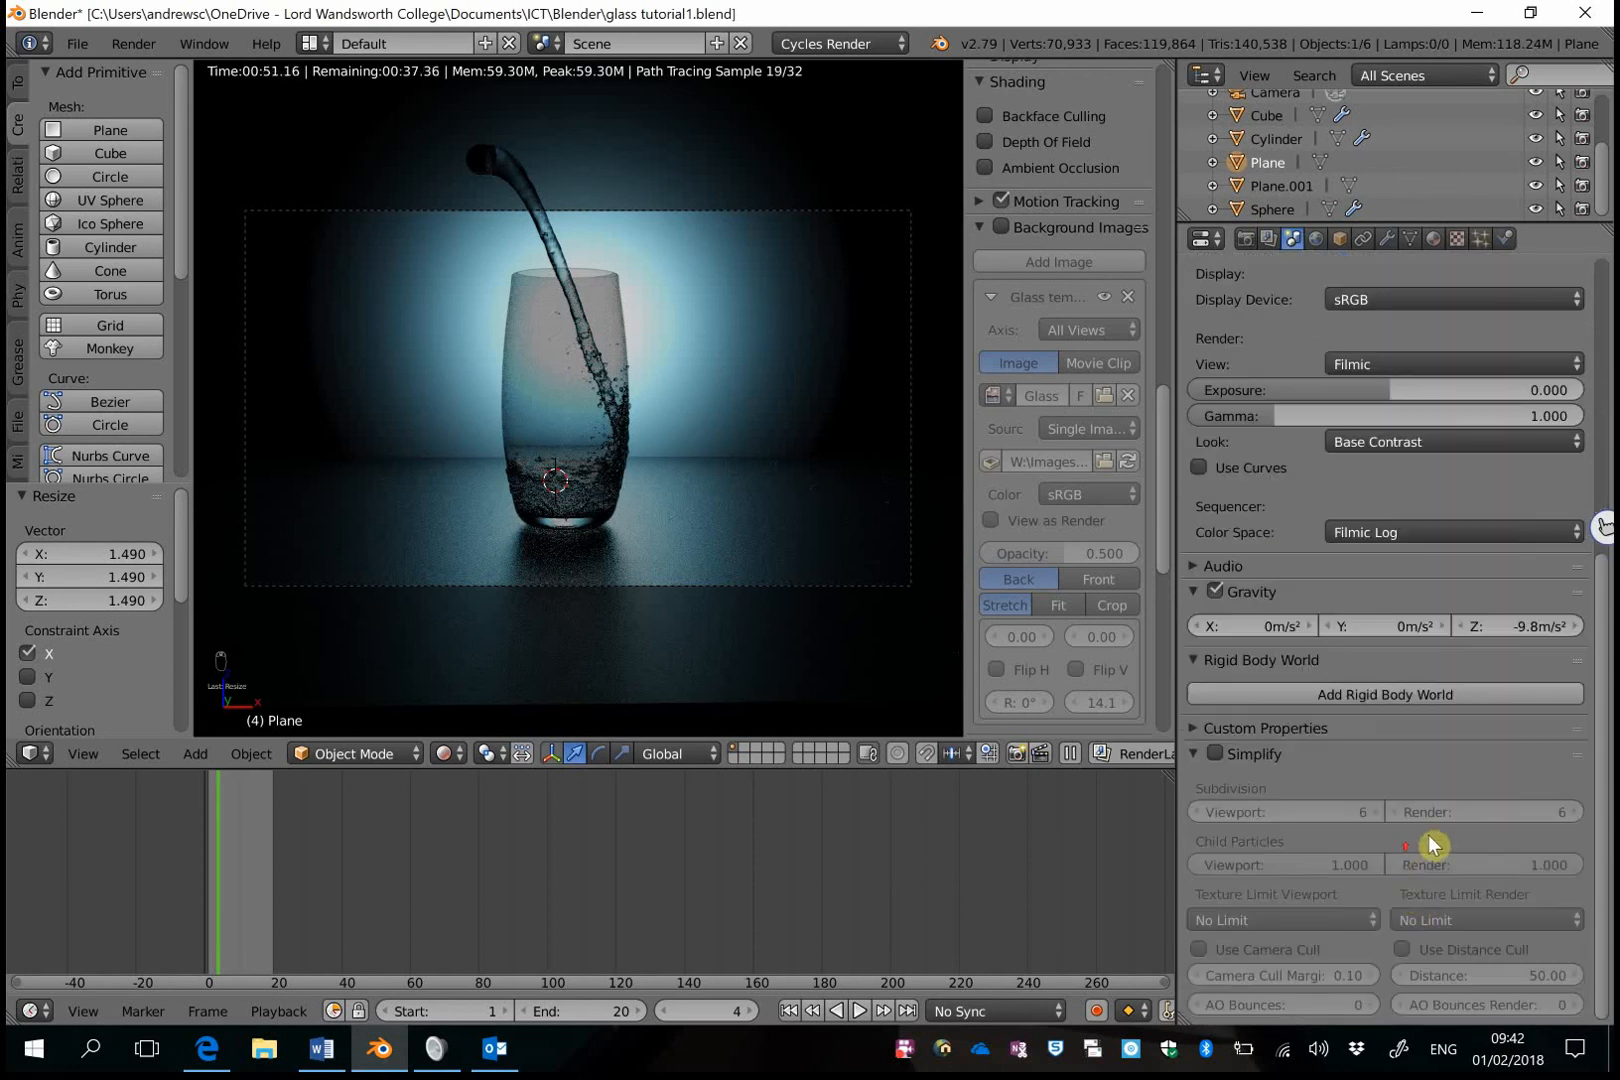
{"action": "scroll", "coordinate": [1435, 846], "scroll_direction": "up", "scroll_amount": 2}
{"action": "scroll", "coordinate": [1433, 846], "scroll_direction": "up", "scroll_amount": 5}
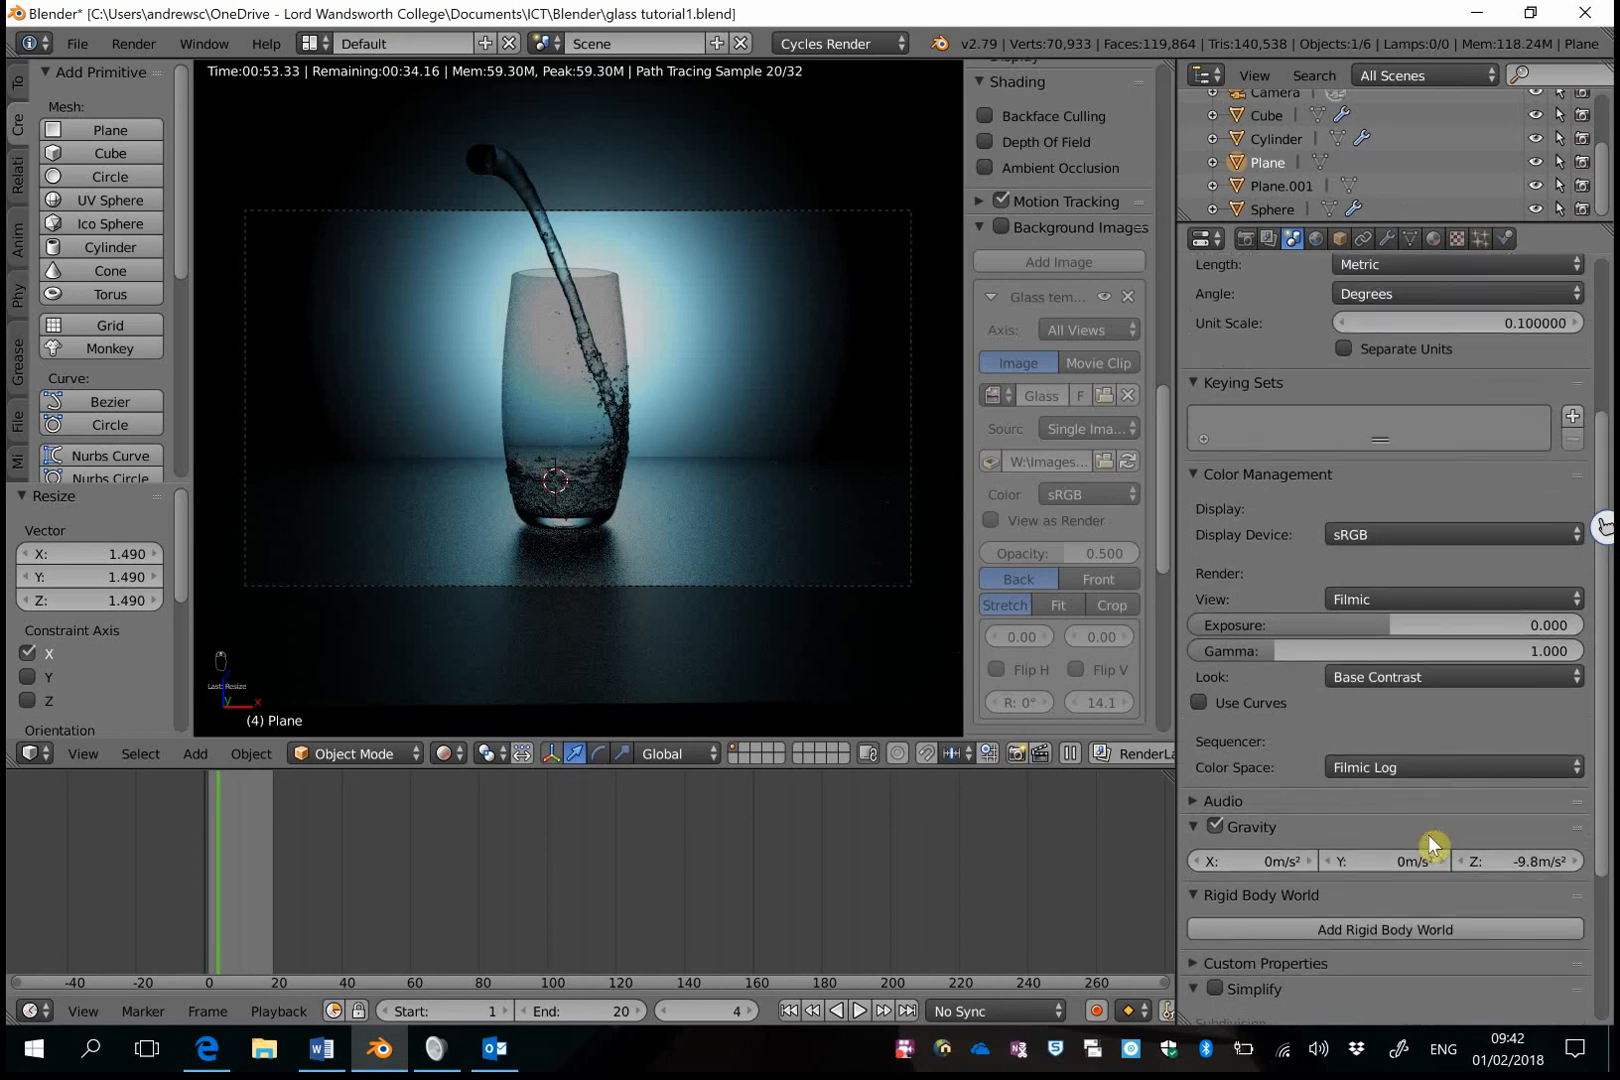
{"action": "scroll", "coordinate": [1433, 846], "scroll_direction": "up", "scroll_amount": 3}
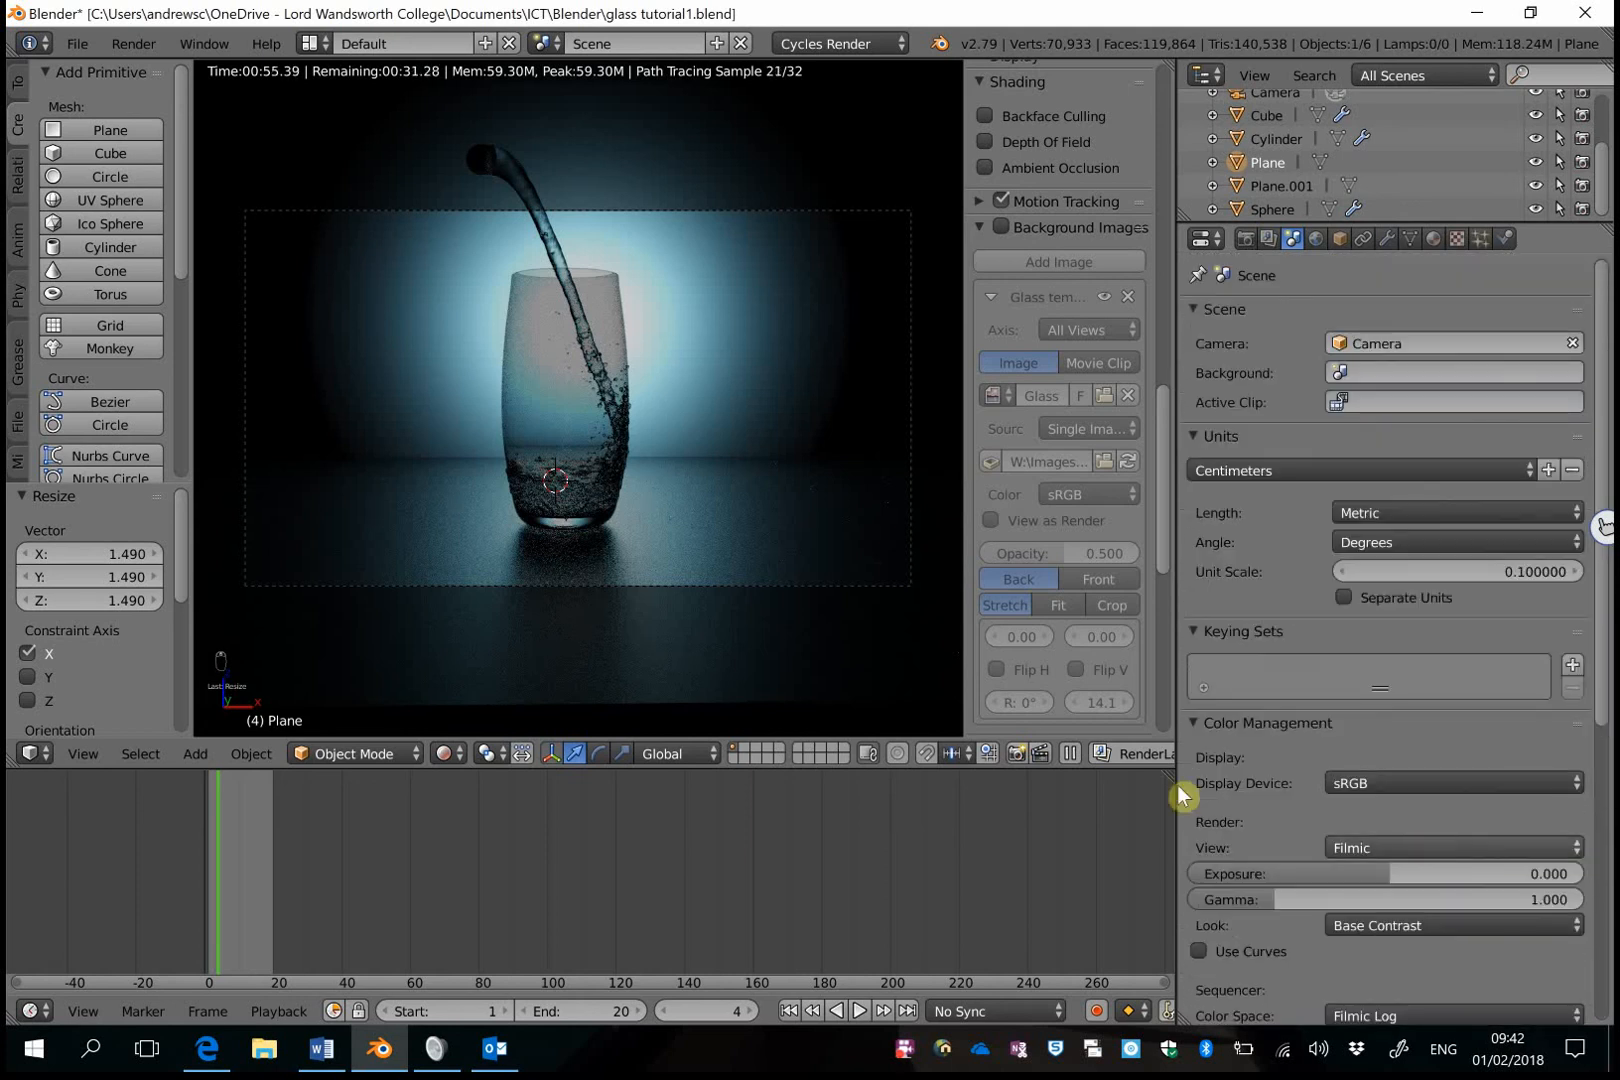
{"action": "left_click", "coordinate": [1271, 242]}
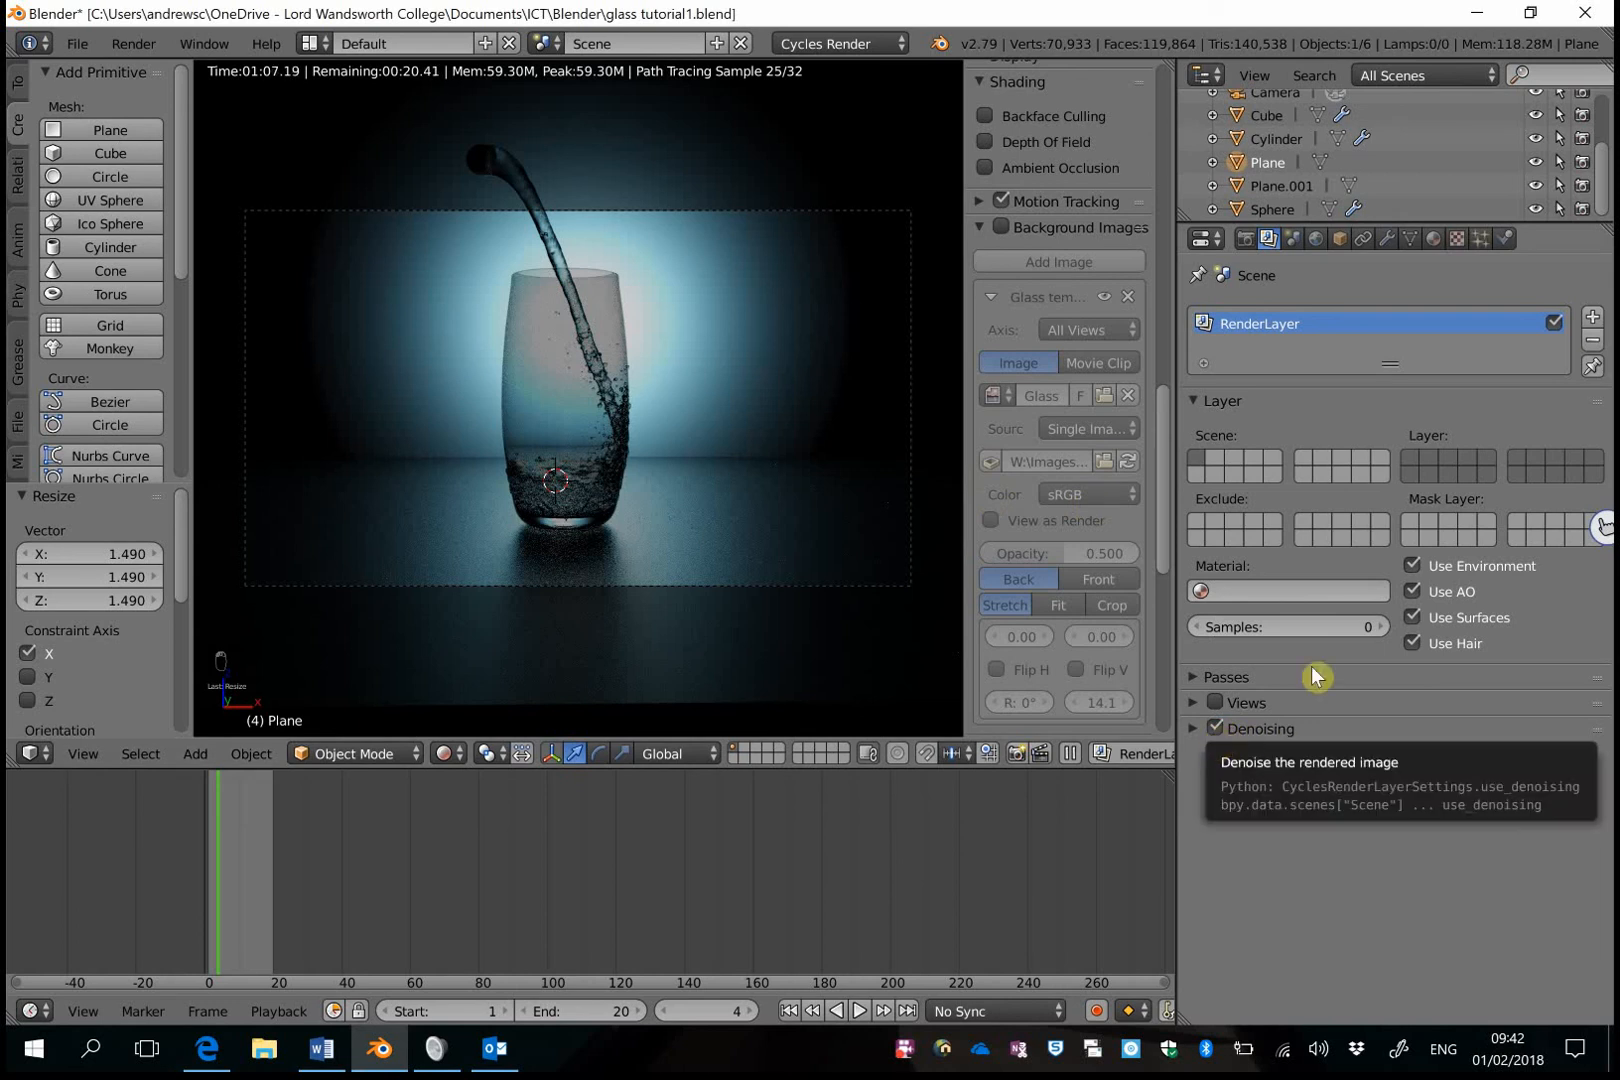
Set the number of render samples to 200 in the sampling settings.
{"action": "left_click", "coordinate": [1247, 240]}
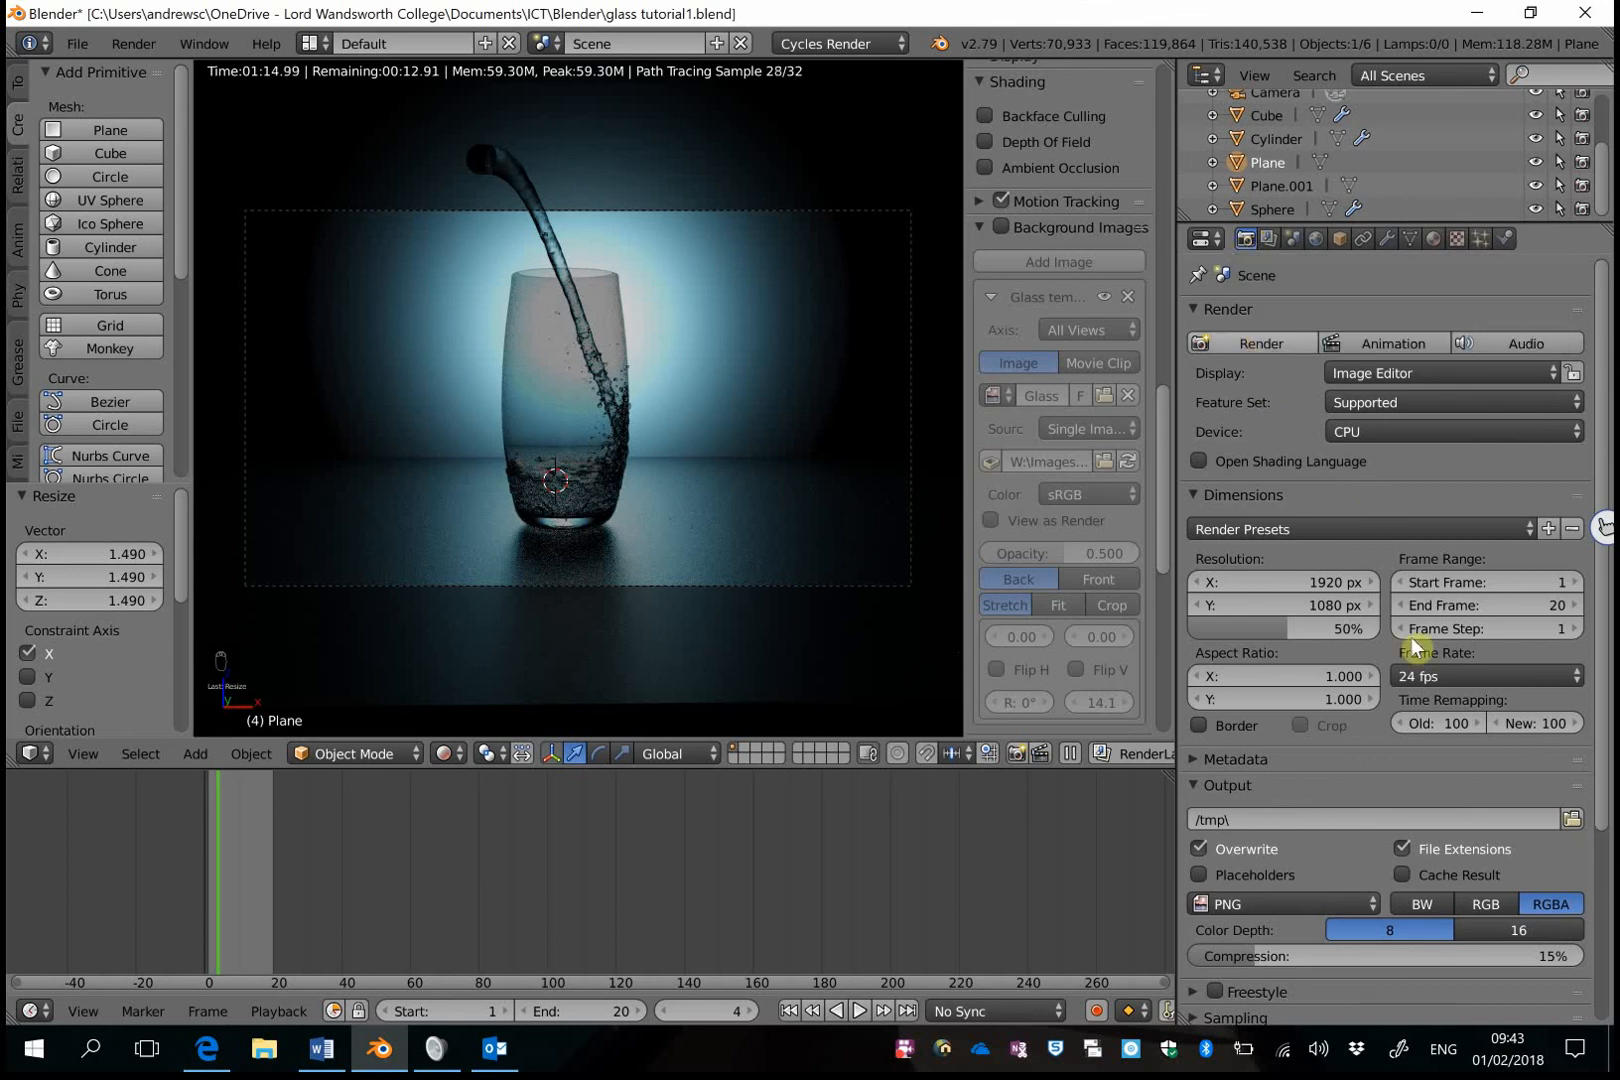
{"action": "scroll", "coordinate": [1540, 783], "scroll_direction": "down", "scroll_amount": 5}
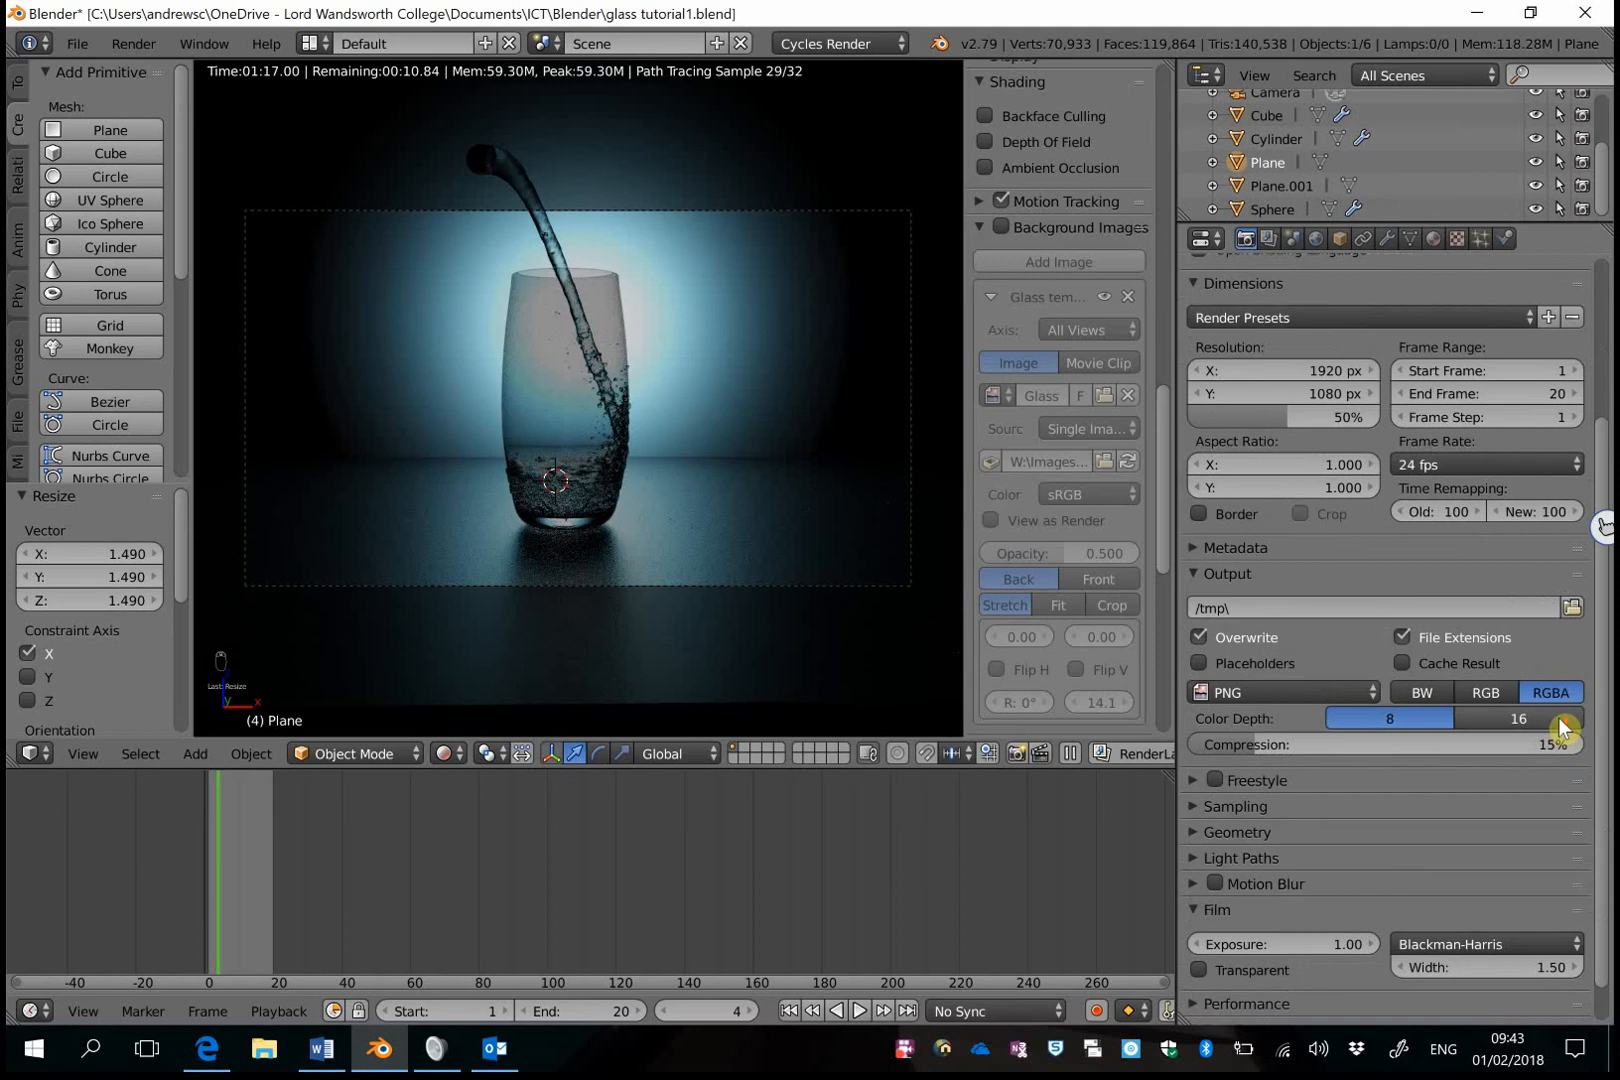
{"action": "scroll", "coordinate": [1560, 715], "scroll_direction": "up", "scroll_amount": 2}
{"action": "scroll", "coordinate": [1403, 740], "scroll_direction": "down", "scroll_amount": 3}
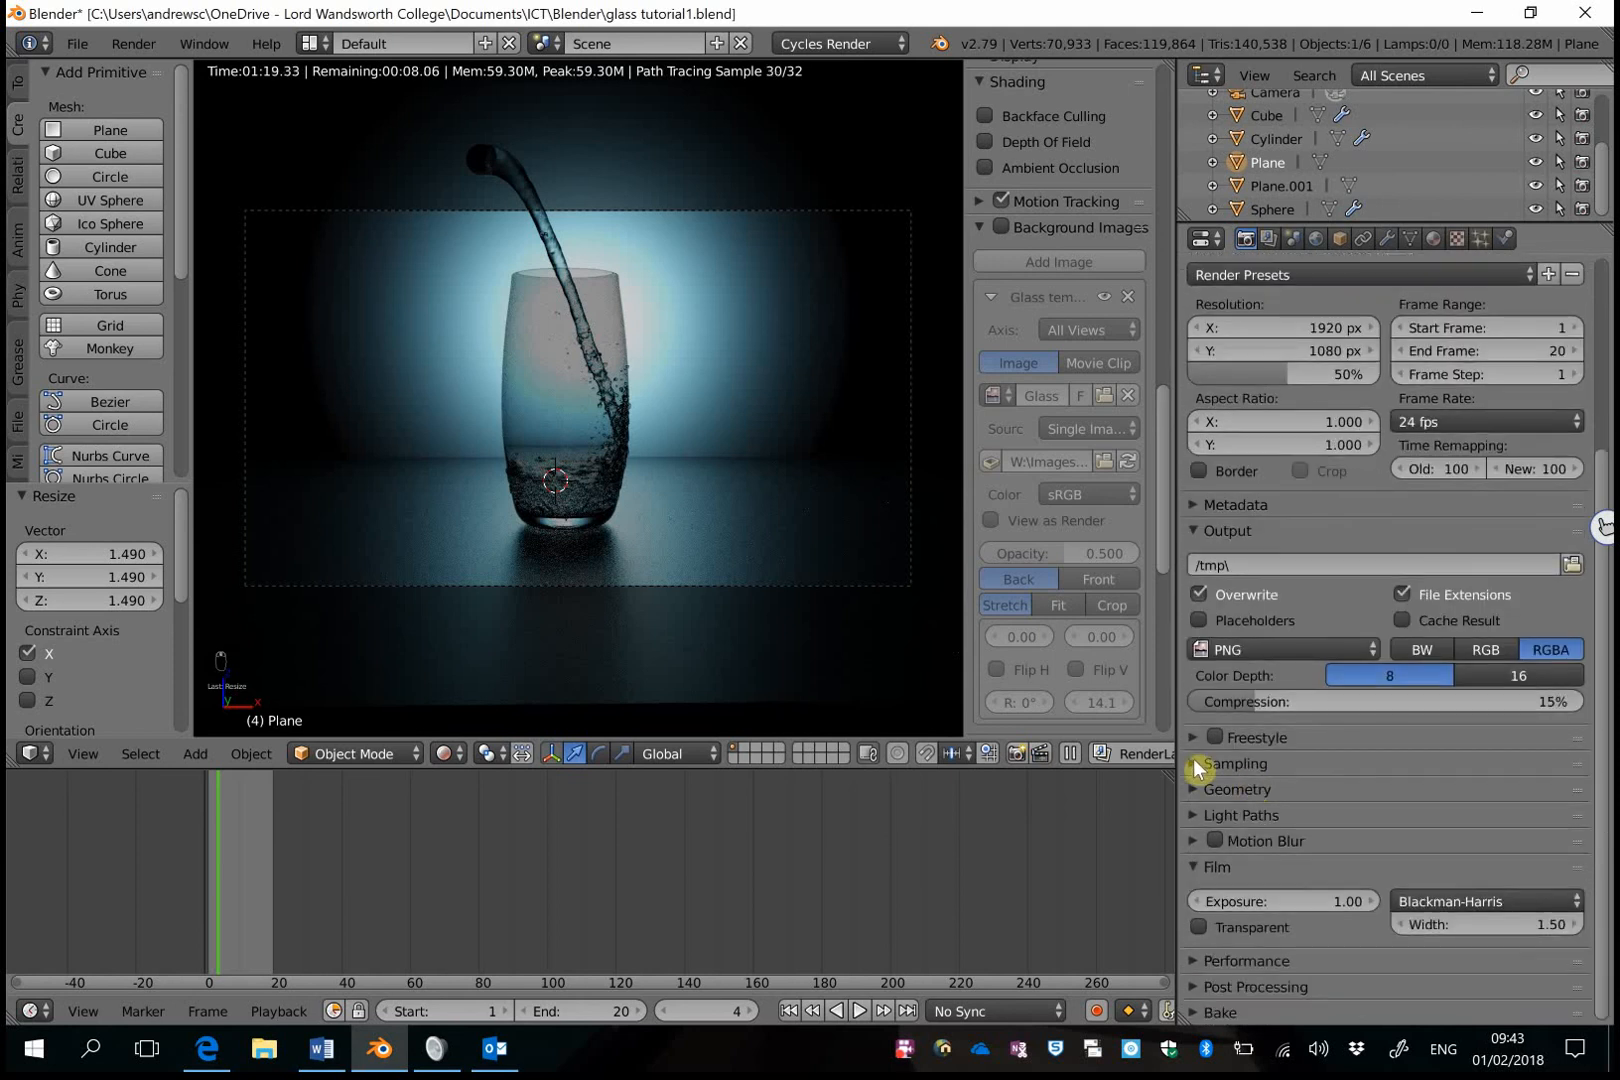
{"action": "left_click", "coordinate": [1206, 765]}
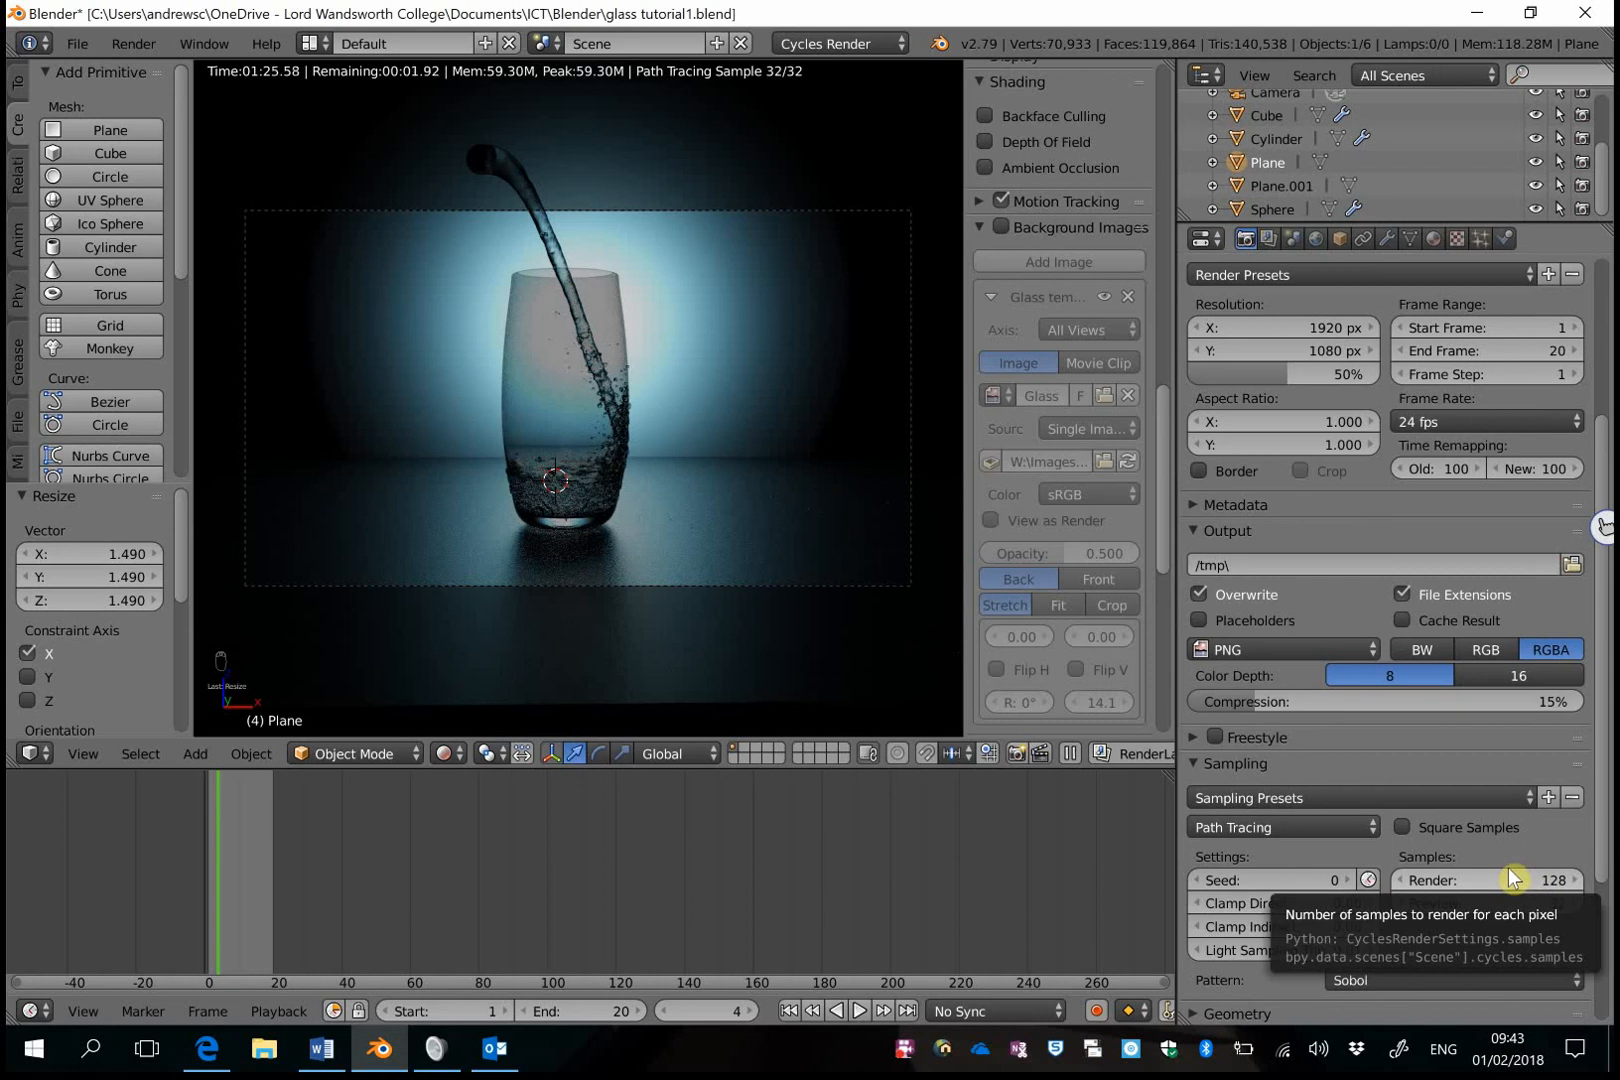
{"action": "left_click", "coordinate": [1549, 878]}
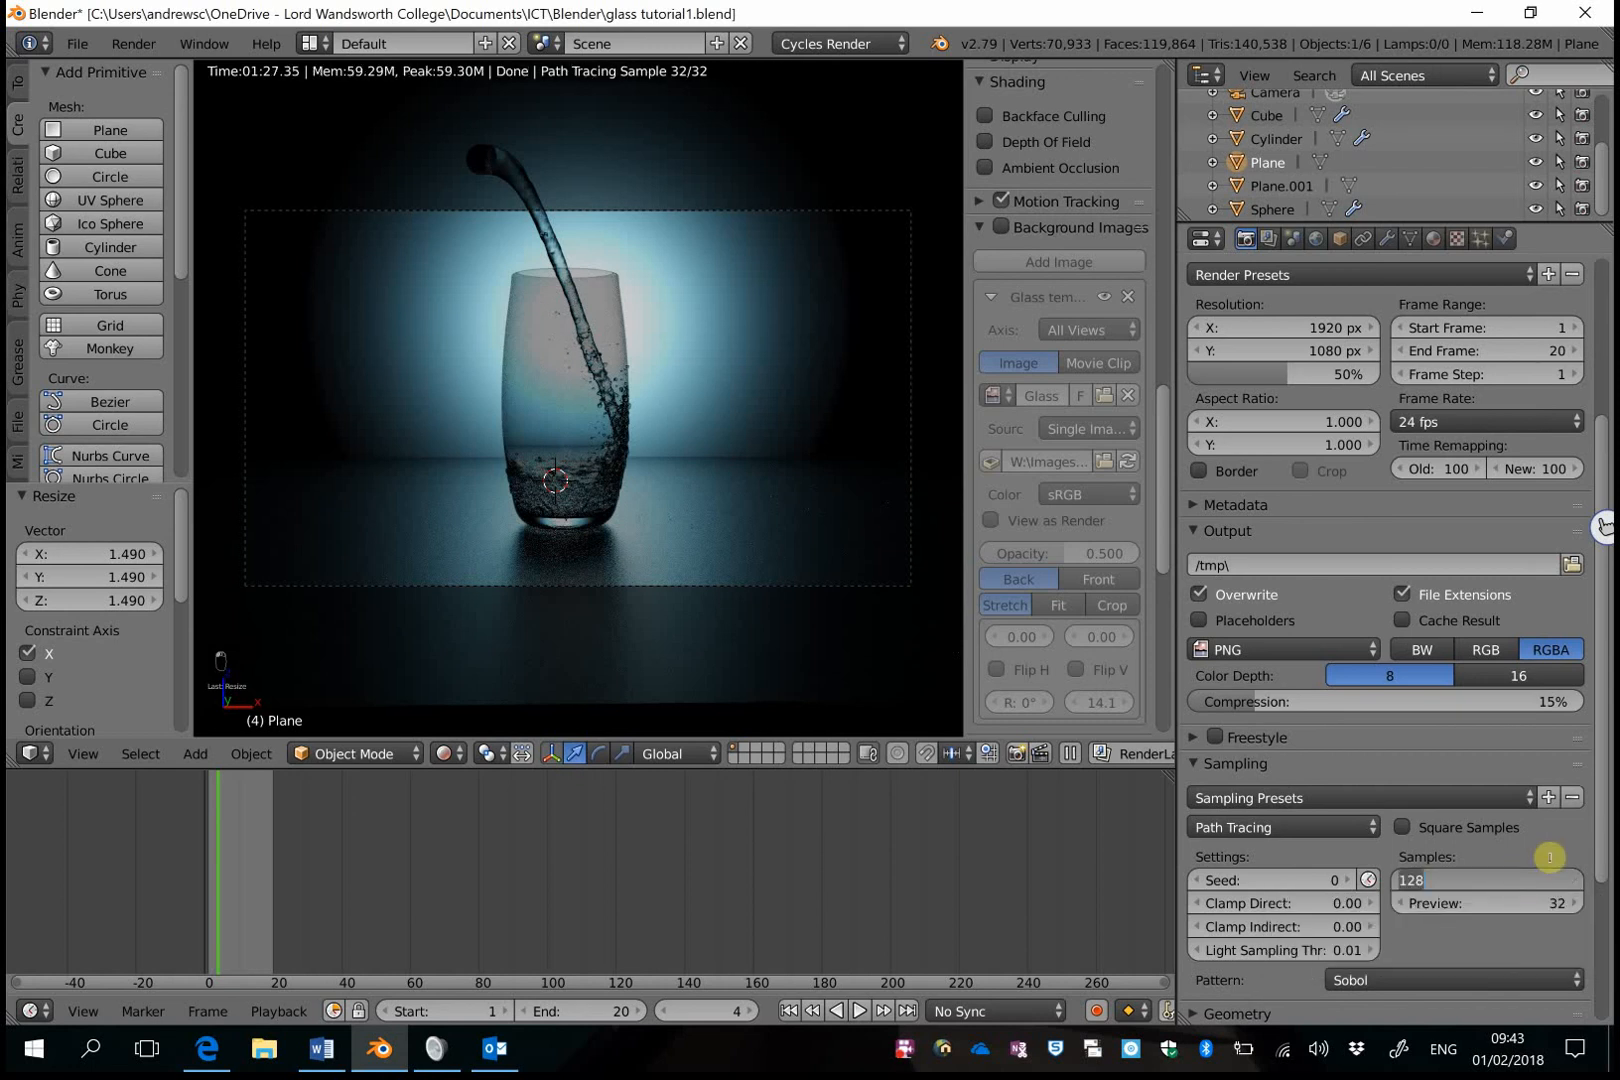
{"action": "type", "text": "200"}
{"action": "key", "text": "Return"}
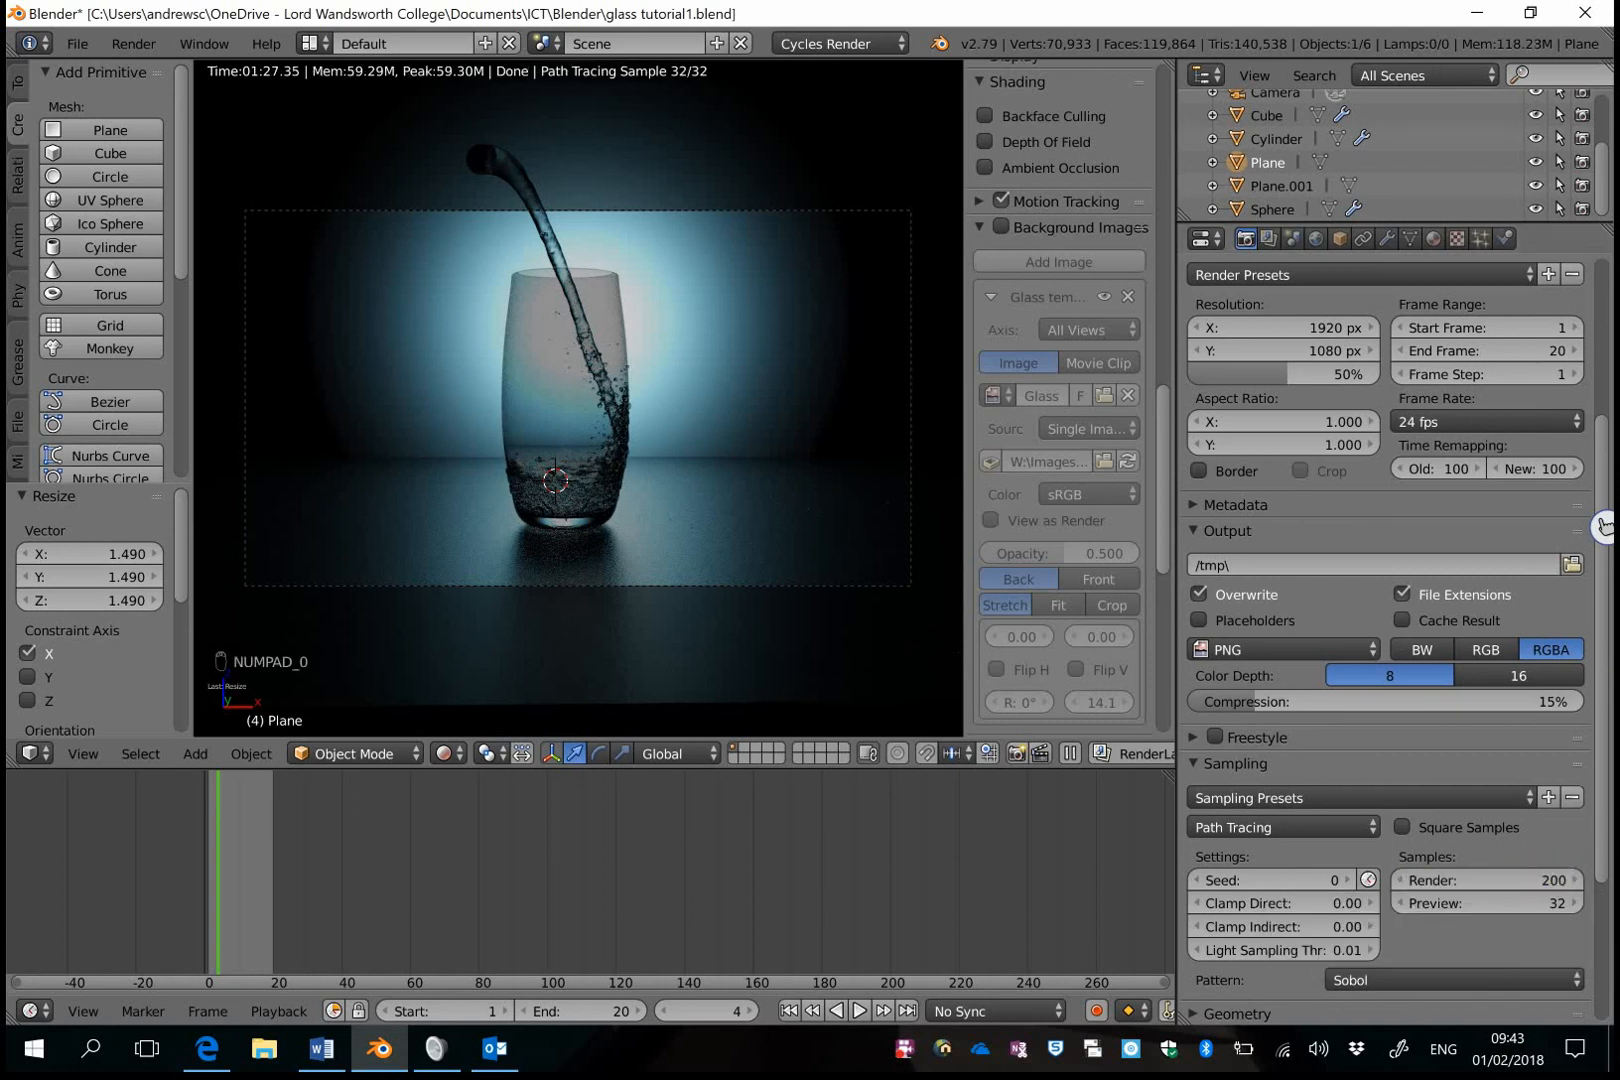
Set the render resolution percentage to 100% and render the still image of frame 4.
{"action": "left_click", "coordinate": [1605, 527]}
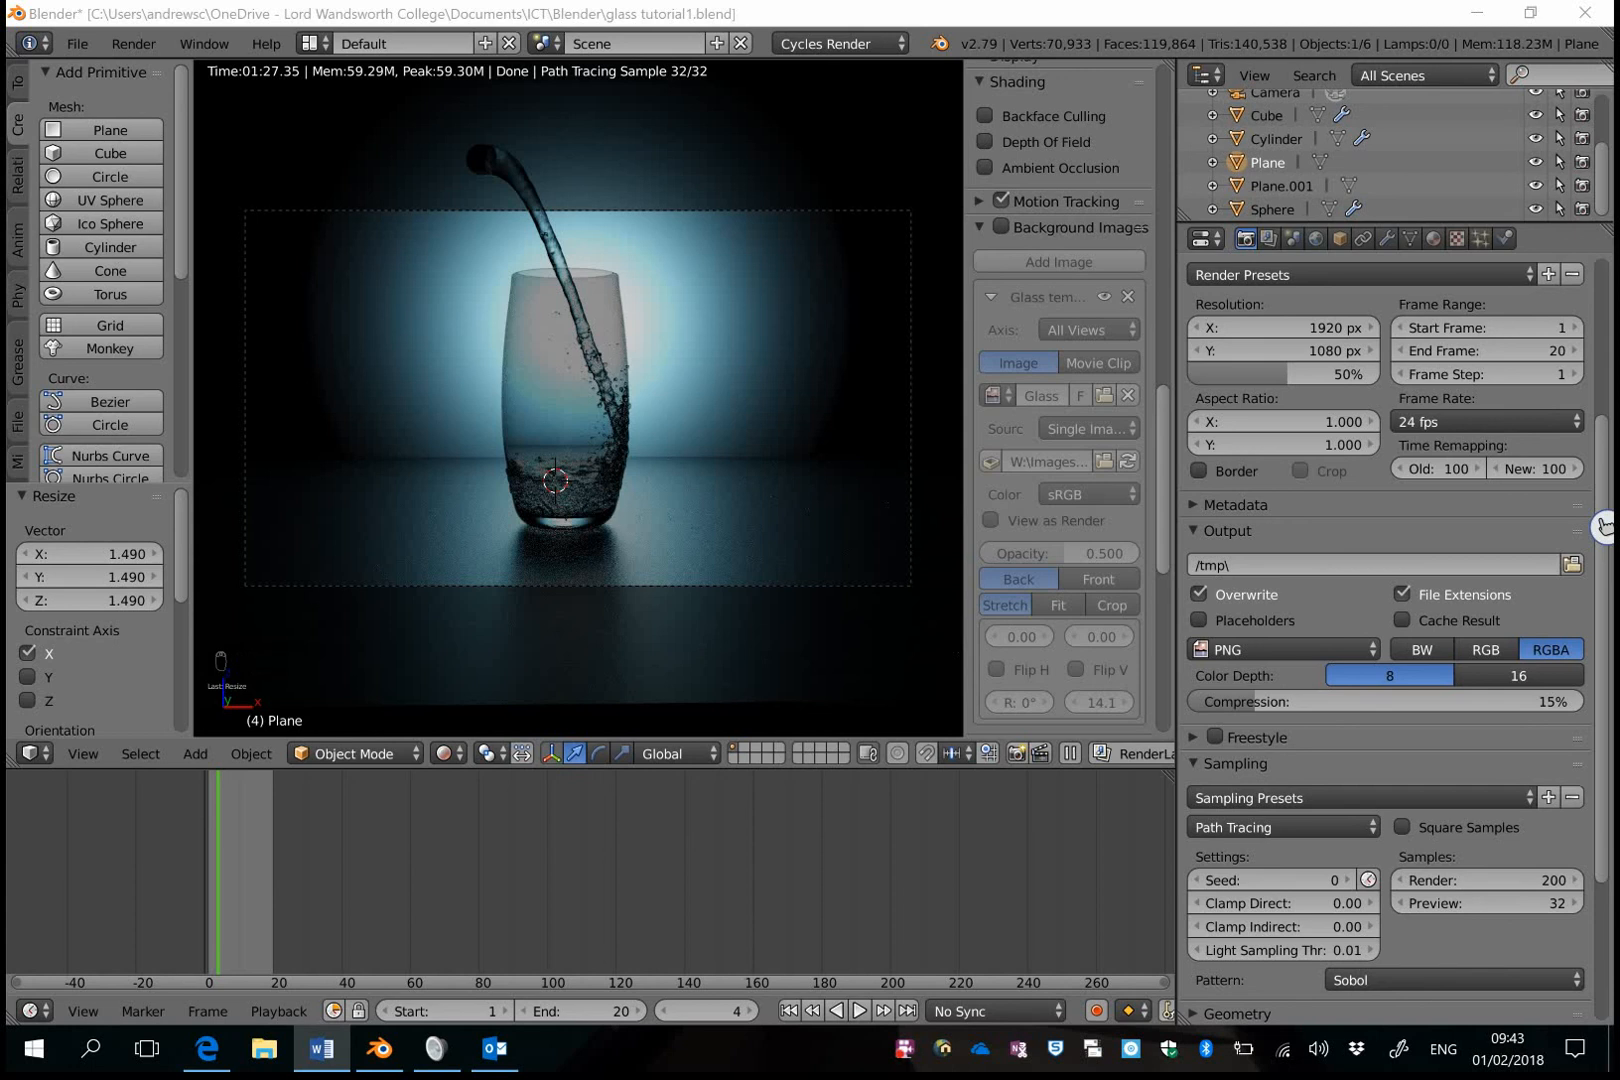
{"action": "scroll", "coordinate": [1480, 600], "scroll_direction": "up", "scroll_amount": 6}
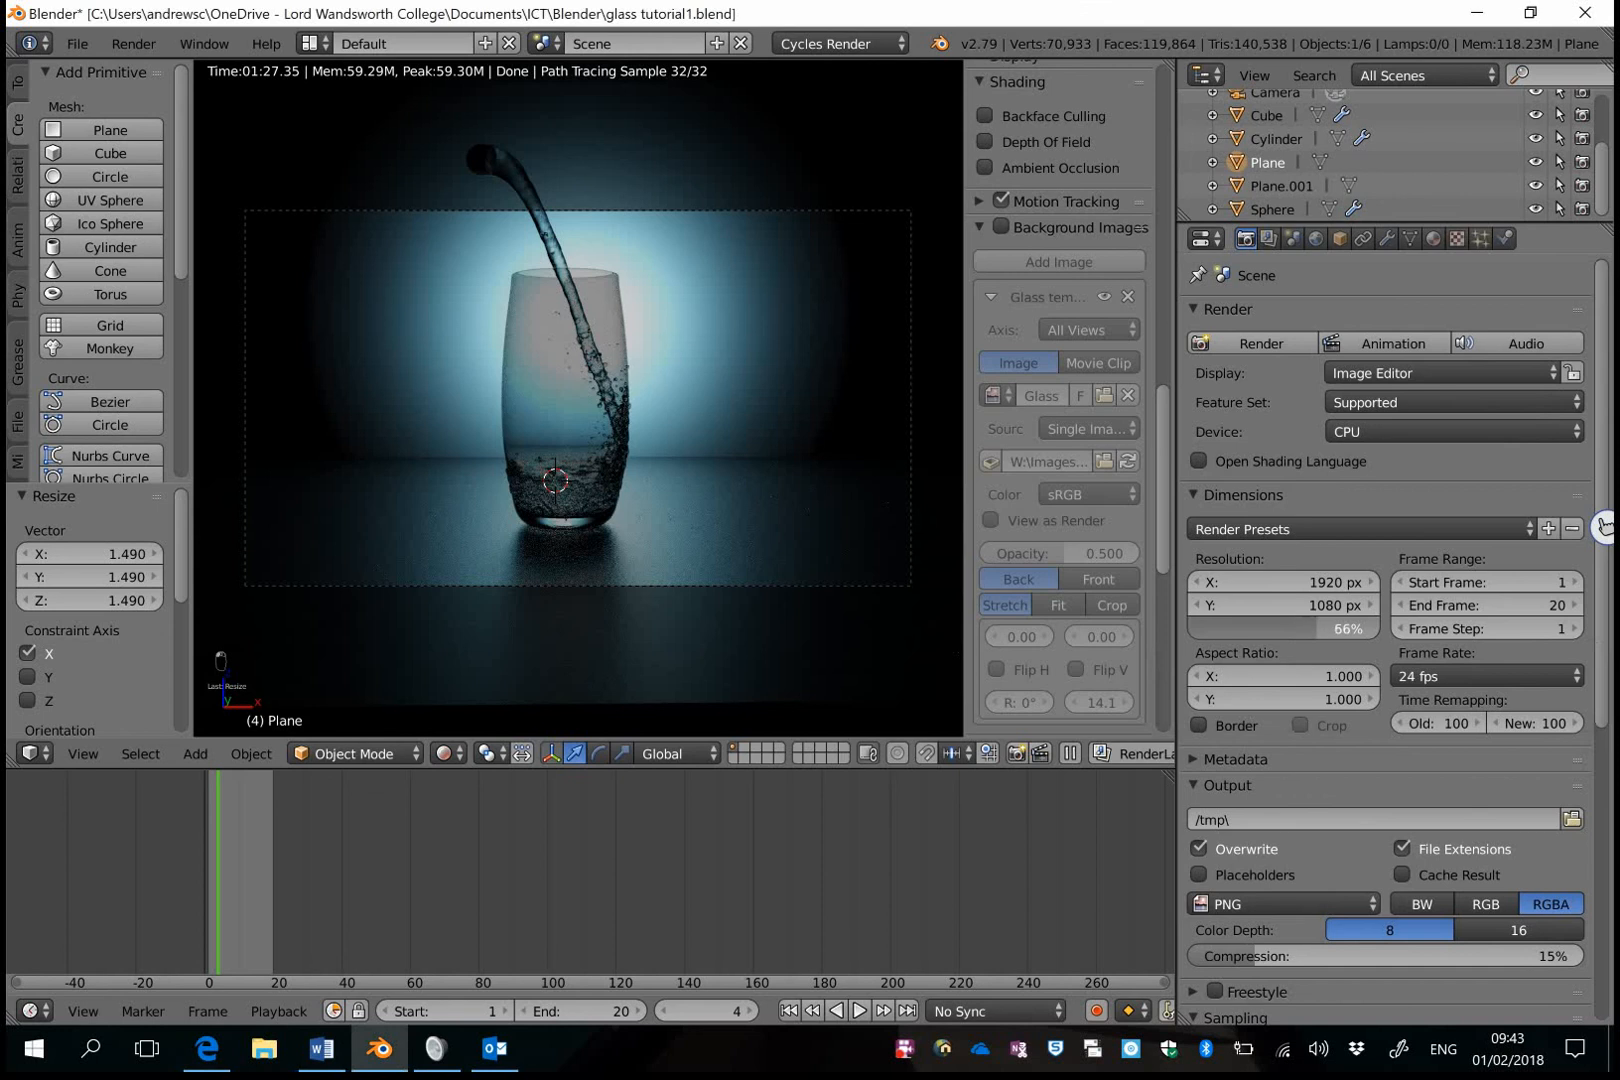
{"action": "left_click", "coordinate": [136, 44]}
{"action": "left_click", "coordinate": [168, 76]}
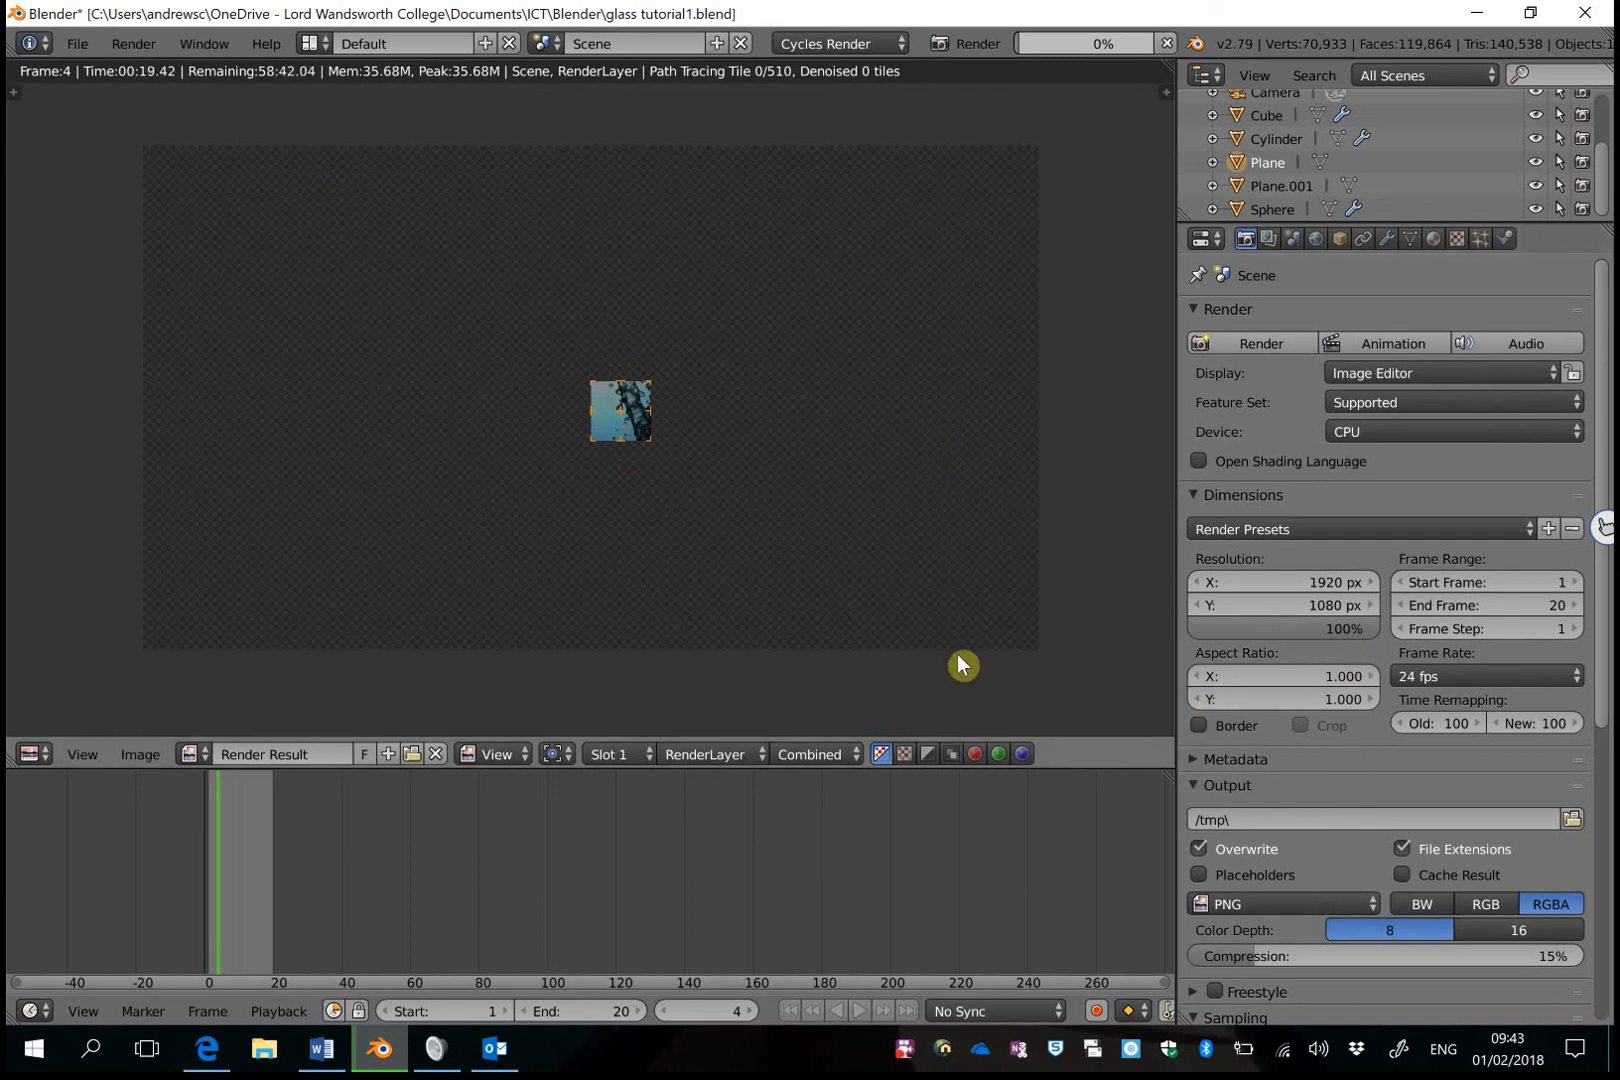
{"action": "right_click", "coordinate": [907, 1058]}
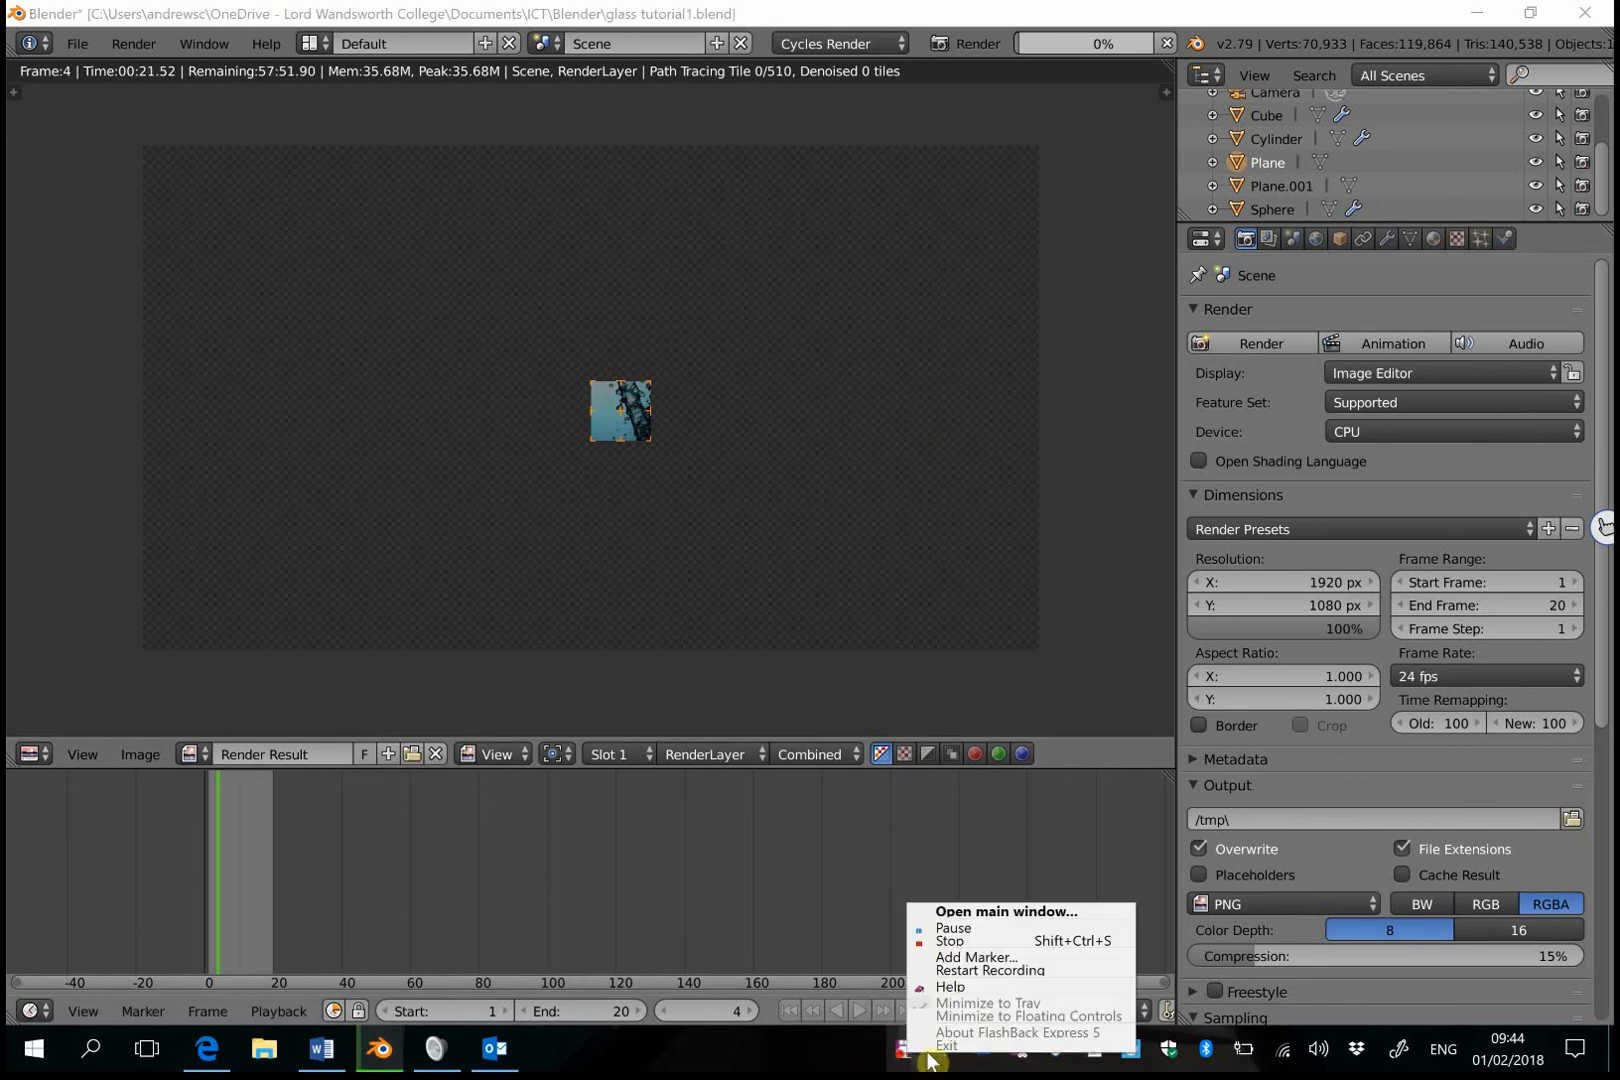
{"action": "left_click", "coordinate": [995, 930]}
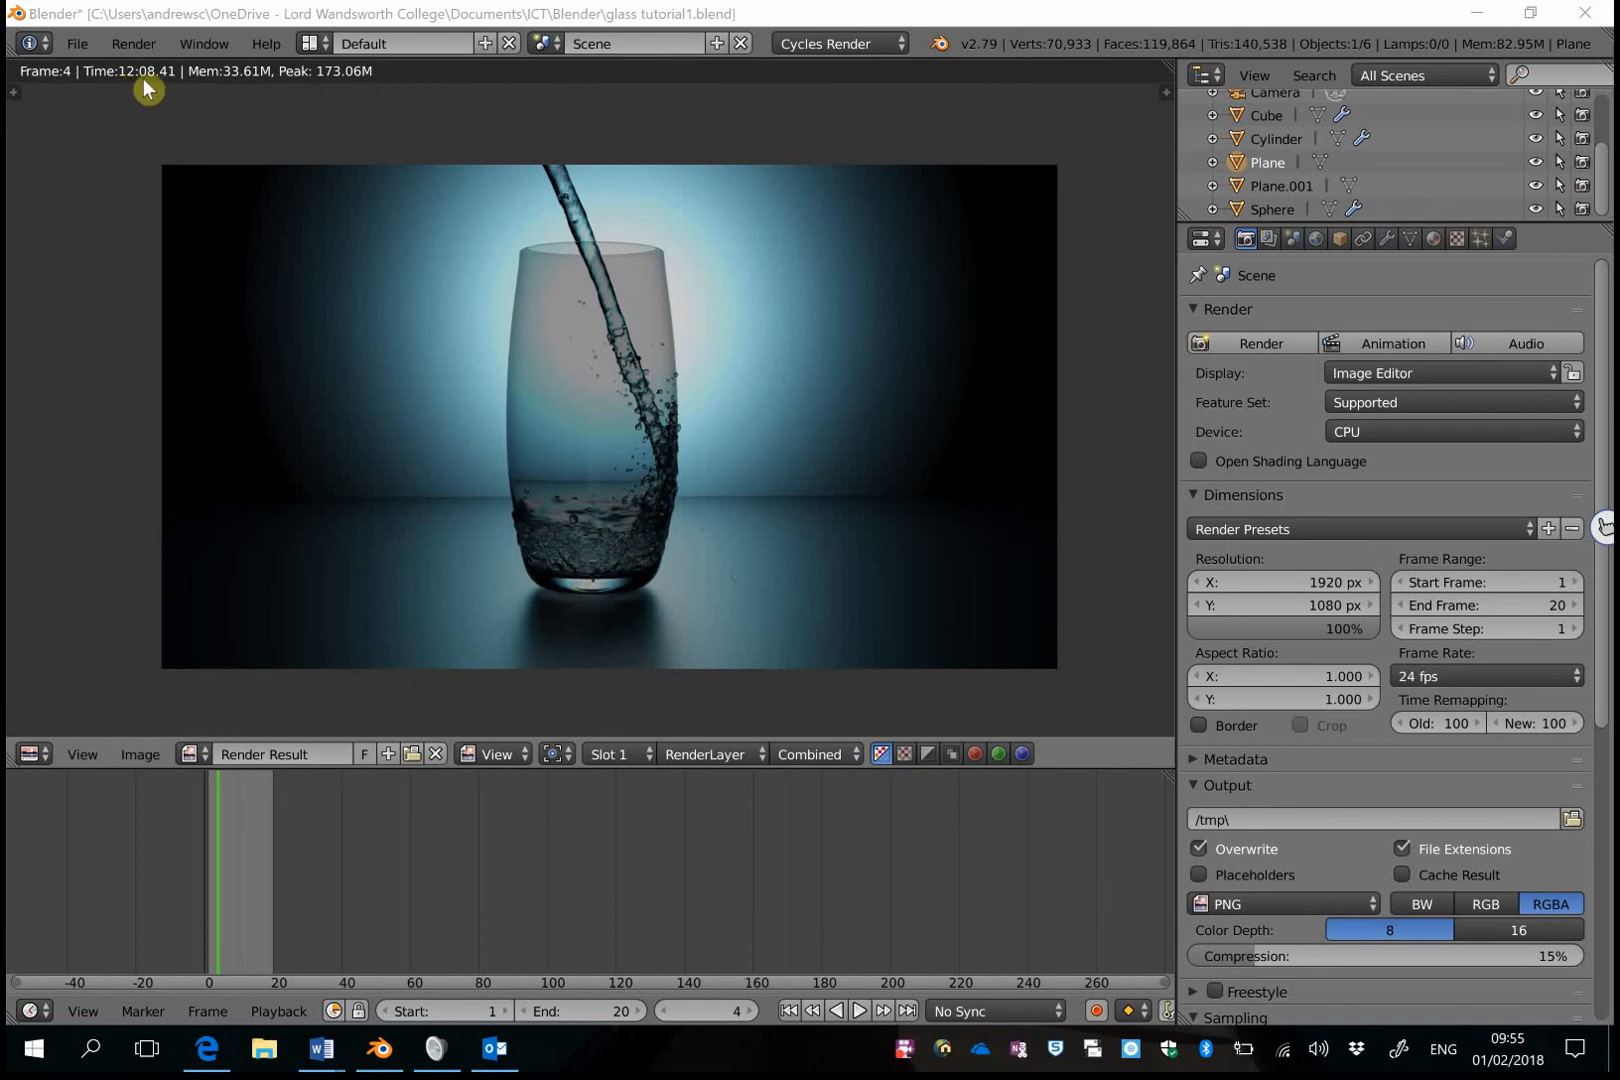
Examine the finished render up close, checking the water stream, the droplets, the water surface and the base of the glass.
{"action": "left_click_drag", "start_coordinate": [488, 343], "coordinate": [760, 450]}
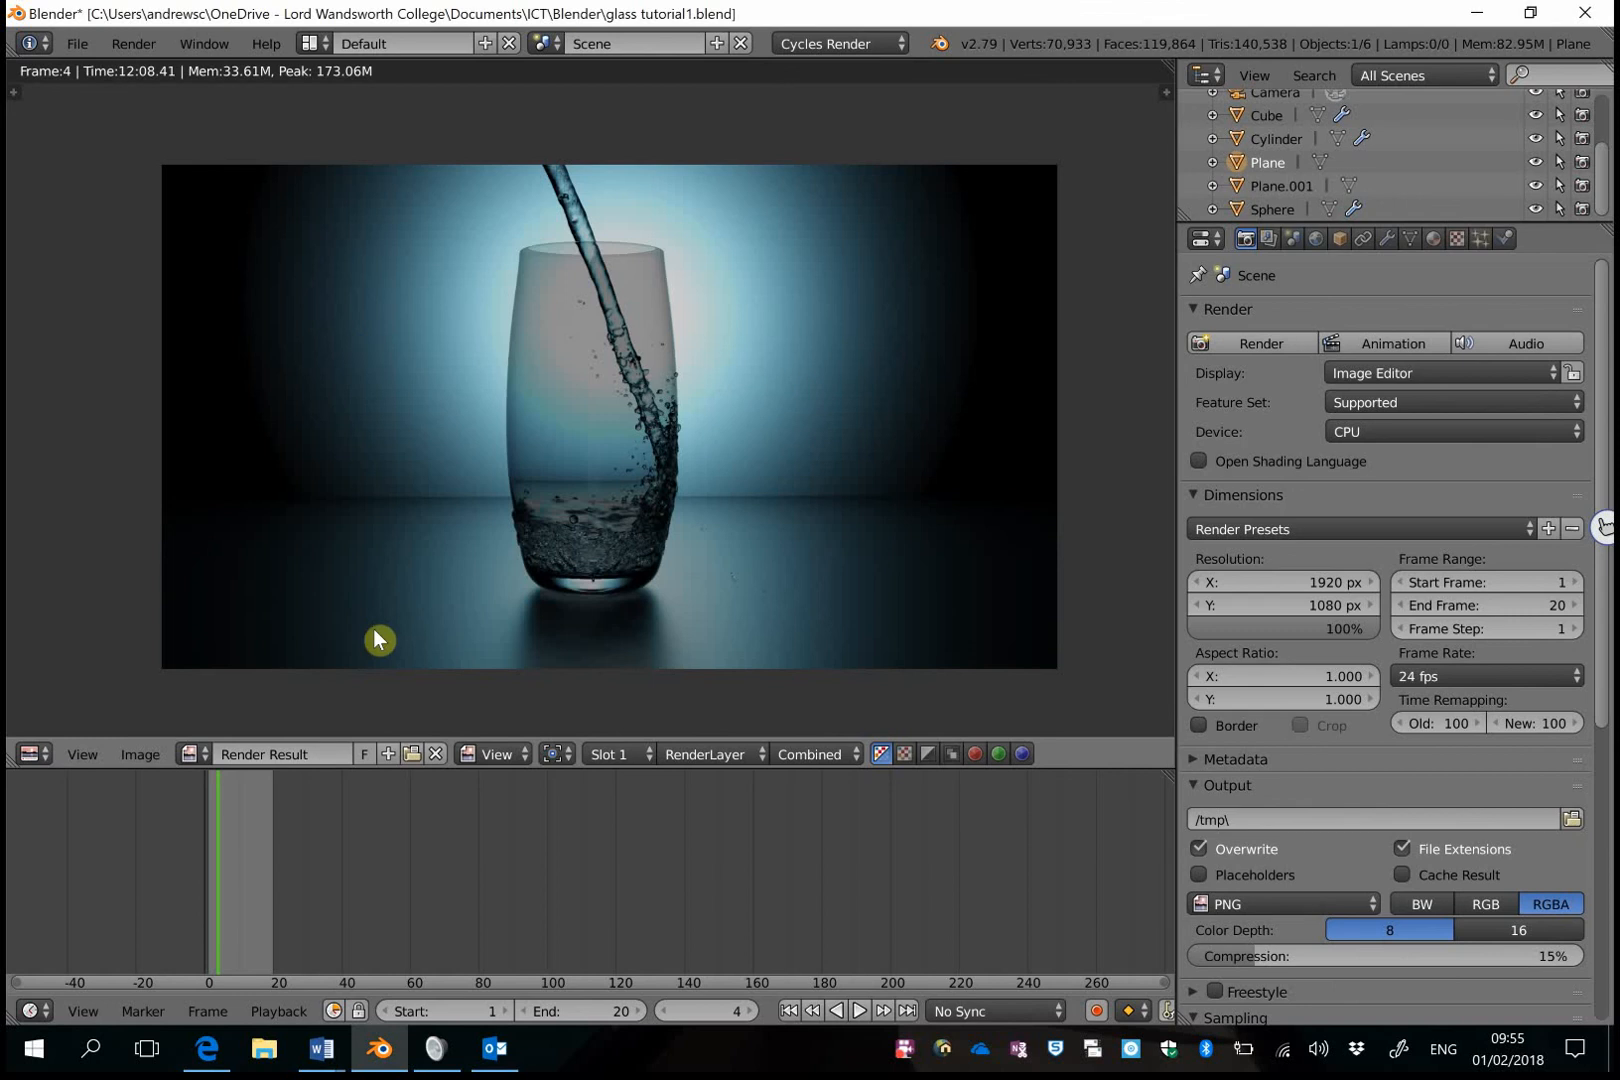
{"action": "scroll", "coordinate": [635, 552], "scroll_direction": "up", "scroll_amount": 8}
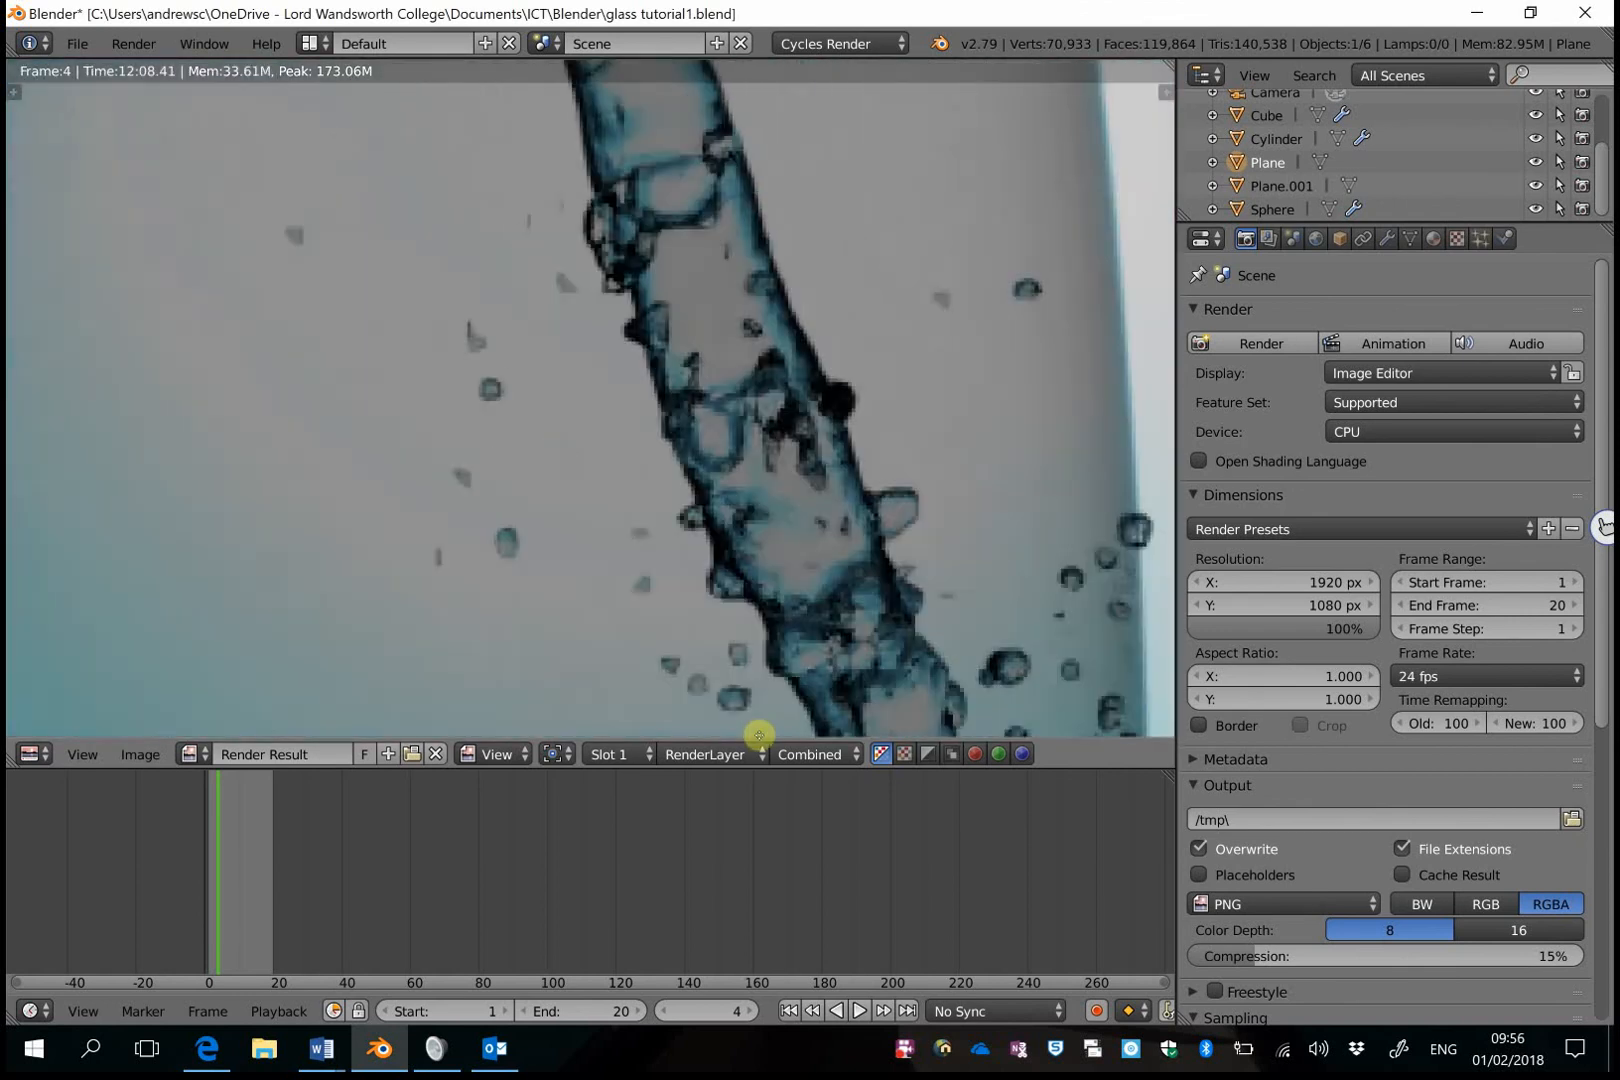
{"action": "middle_click_drag", "start_coordinate": [774, 609], "coordinate": [820, 735]}
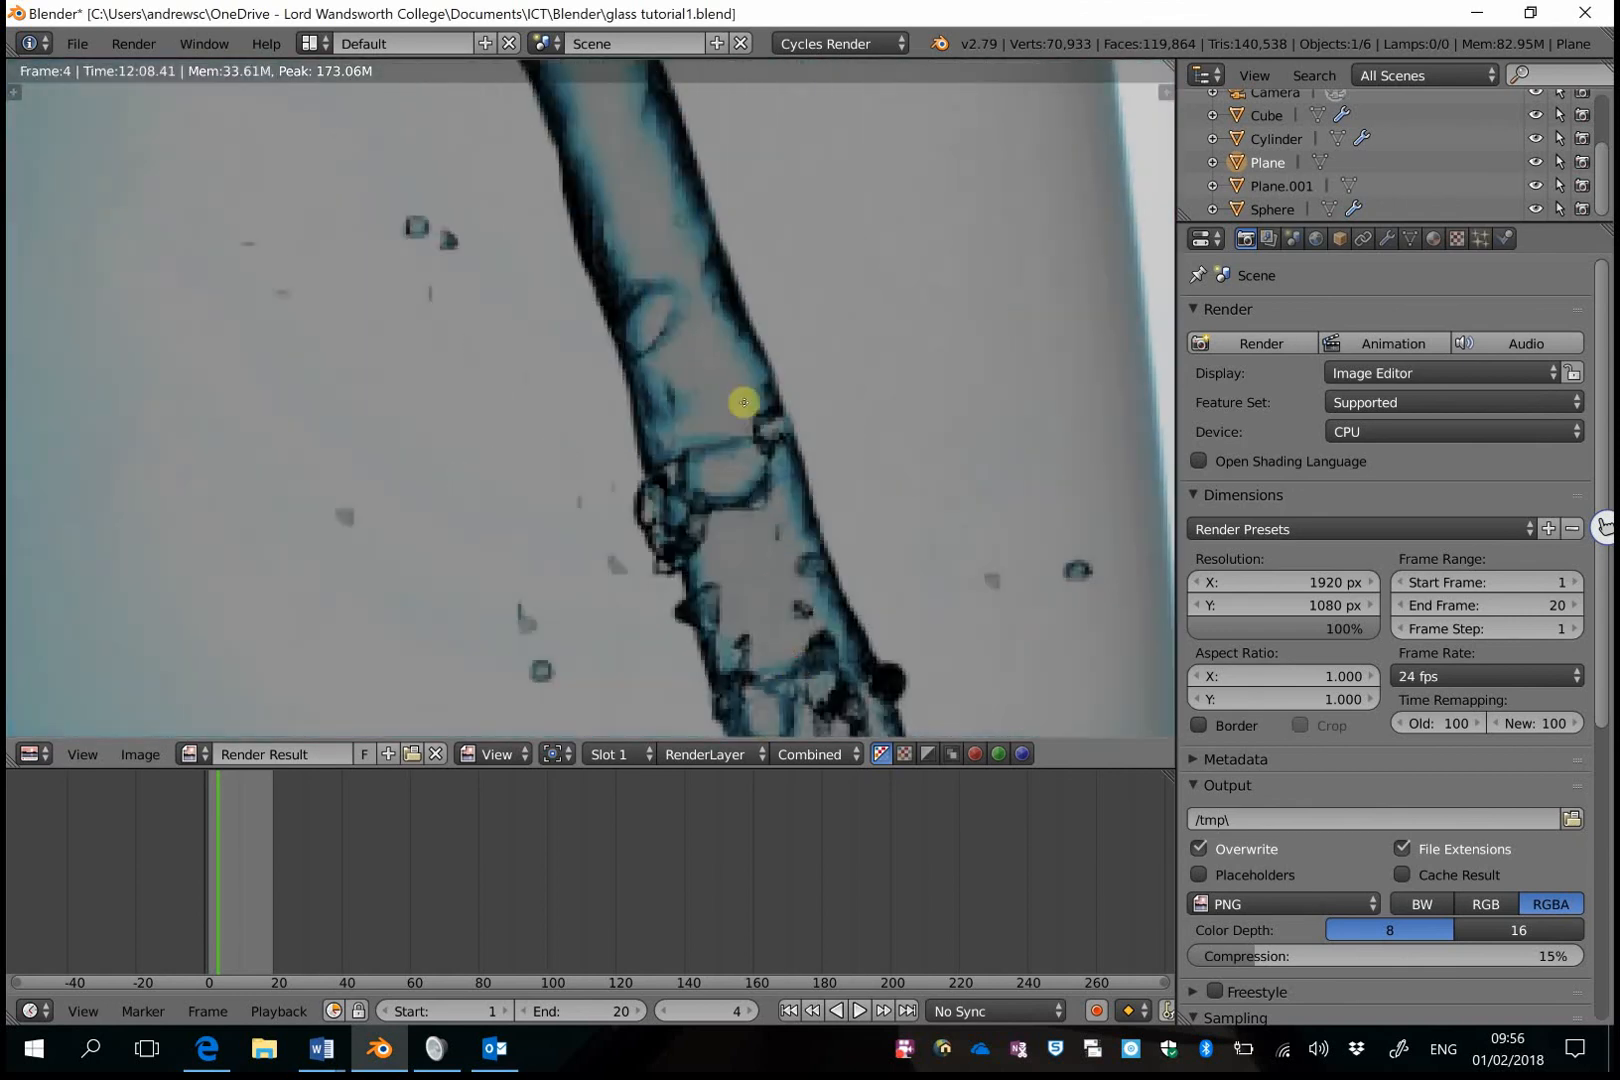
{"action": "middle_click_drag", "start_coordinate": [741, 402], "coordinate": [820, 735]}
{"action": "mouse_move", "coordinate": [820, 366]}
{"action": "middle_mouse_down"}
{"action": "mouse_move", "coordinate": [925, 622]}
{"action": "mouse_move", "coordinate": [734, 398]}
{"action": "mouse_move", "coordinate": [763, 275]}
{"action": "mouse_move", "coordinate": [817, 419]}
{"action": "mouse_move", "coordinate": [917, 505]}
{"action": "mouse_move", "coordinate": [784, 262]}
{"action": "middle_mouse_up"}
{"action": "middle_click_drag", "start_coordinate": [861, 591], "coordinate": [810, 215]}
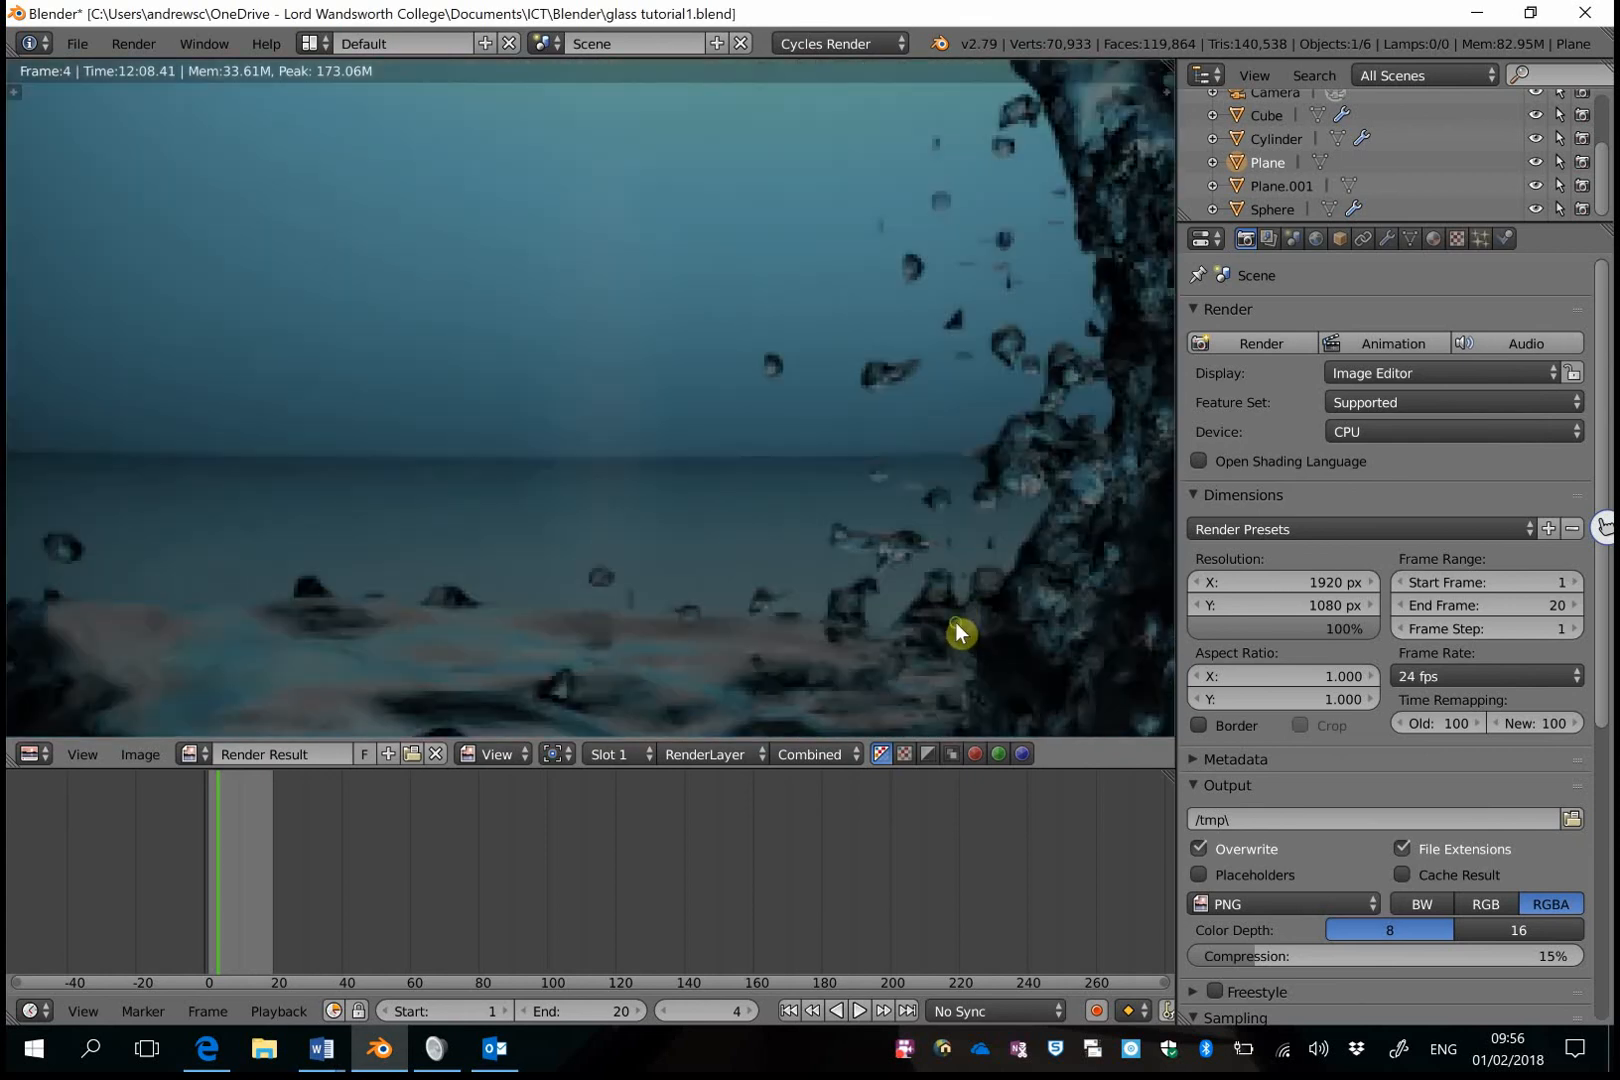
{"action": "middle_click_drag", "start_coordinate": [956, 623], "coordinate": [929, 332]}
{"action": "middle_click_drag", "start_coordinate": [703, 561], "coordinate": [810, 466]}
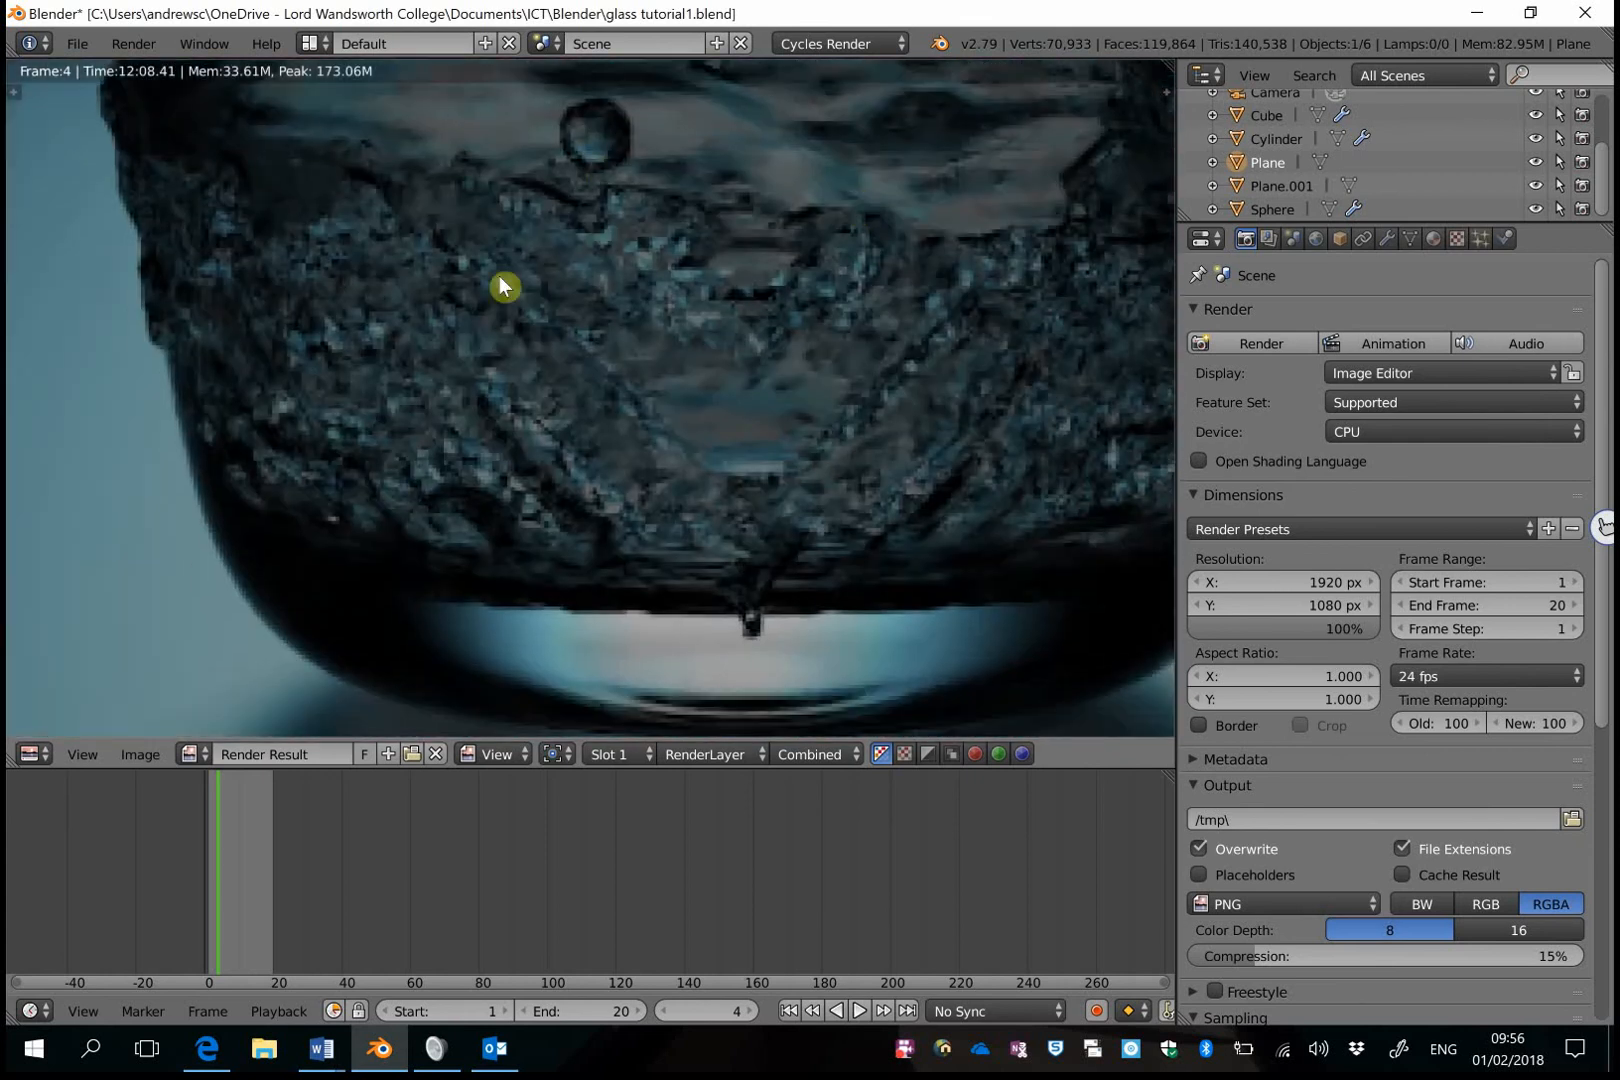
{"action": "middle_click_drag", "start_coordinate": [897, 282], "coordinate": [713, 550]}
{"action": "scroll", "coordinate": [713, 550], "scroll_direction": "down", "scroll_amount": 10}
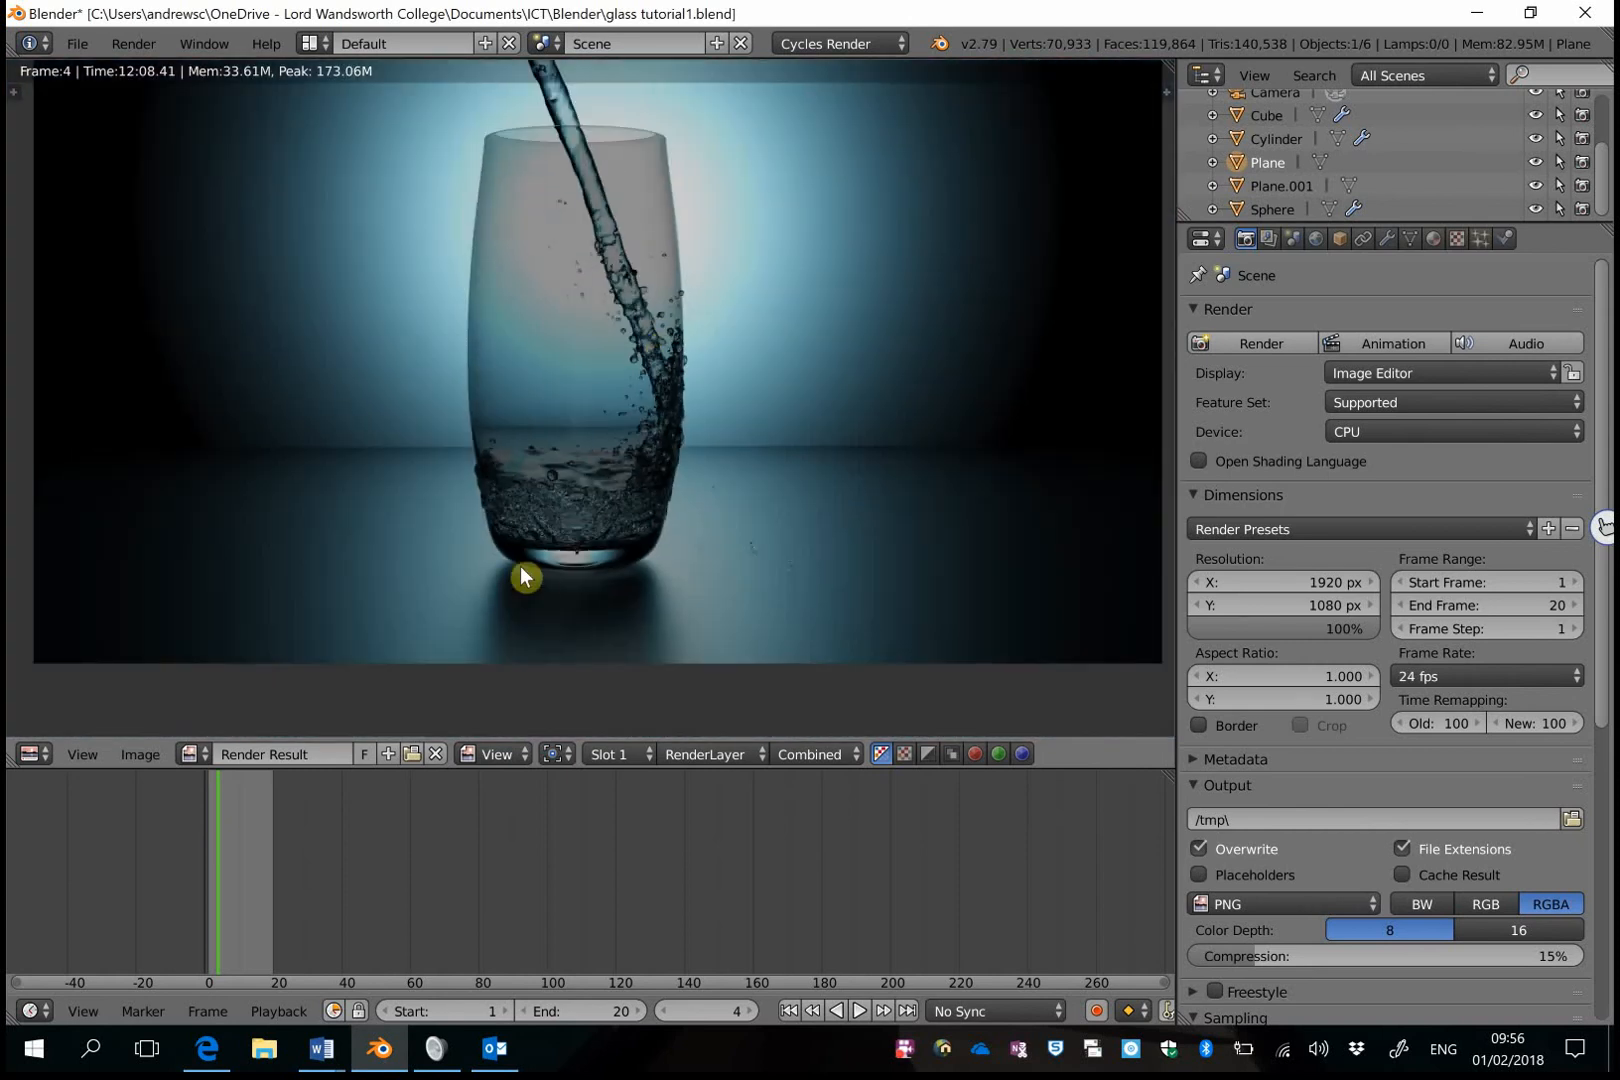
{"action": "scroll", "coordinate": [675, 400], "scroll_direction": "down", "scroll_amount": 2}
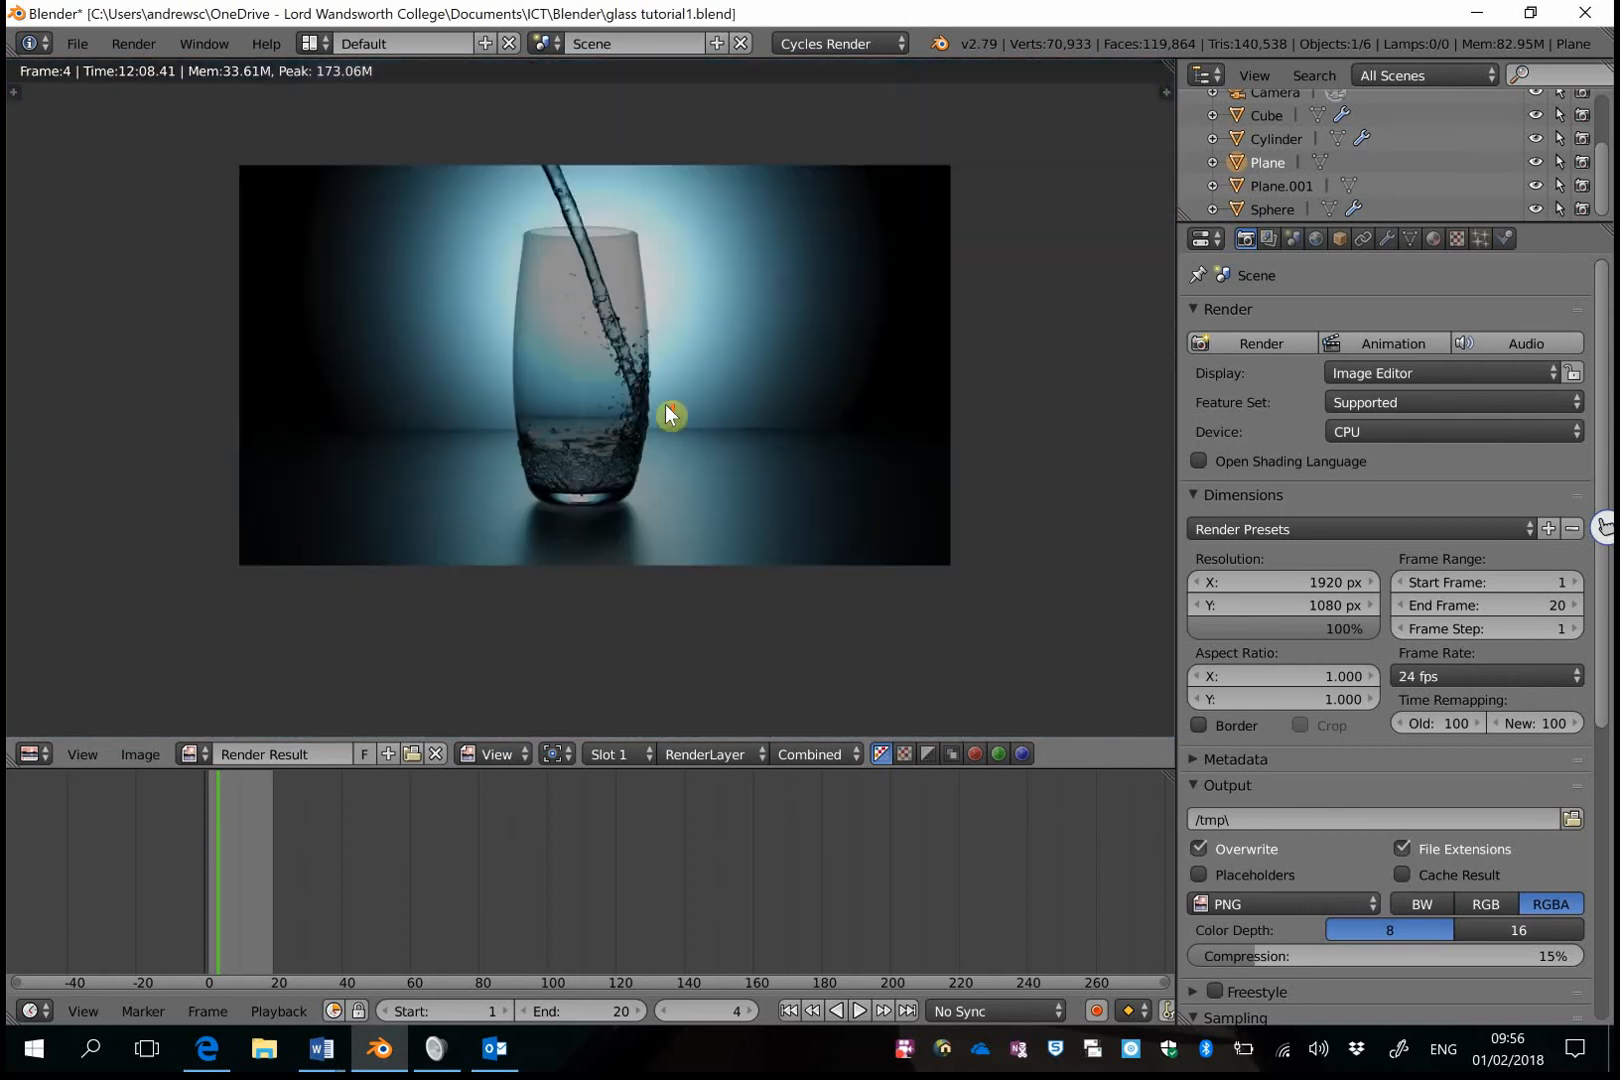
{"action": "scroll", "coordinate": [669, 488], "scroll_direction": "up", "scroll_amount": 2}
{"action": "middle_click_drag", "start_coordinate": [729, 498], "coordinate": [734, 408]}
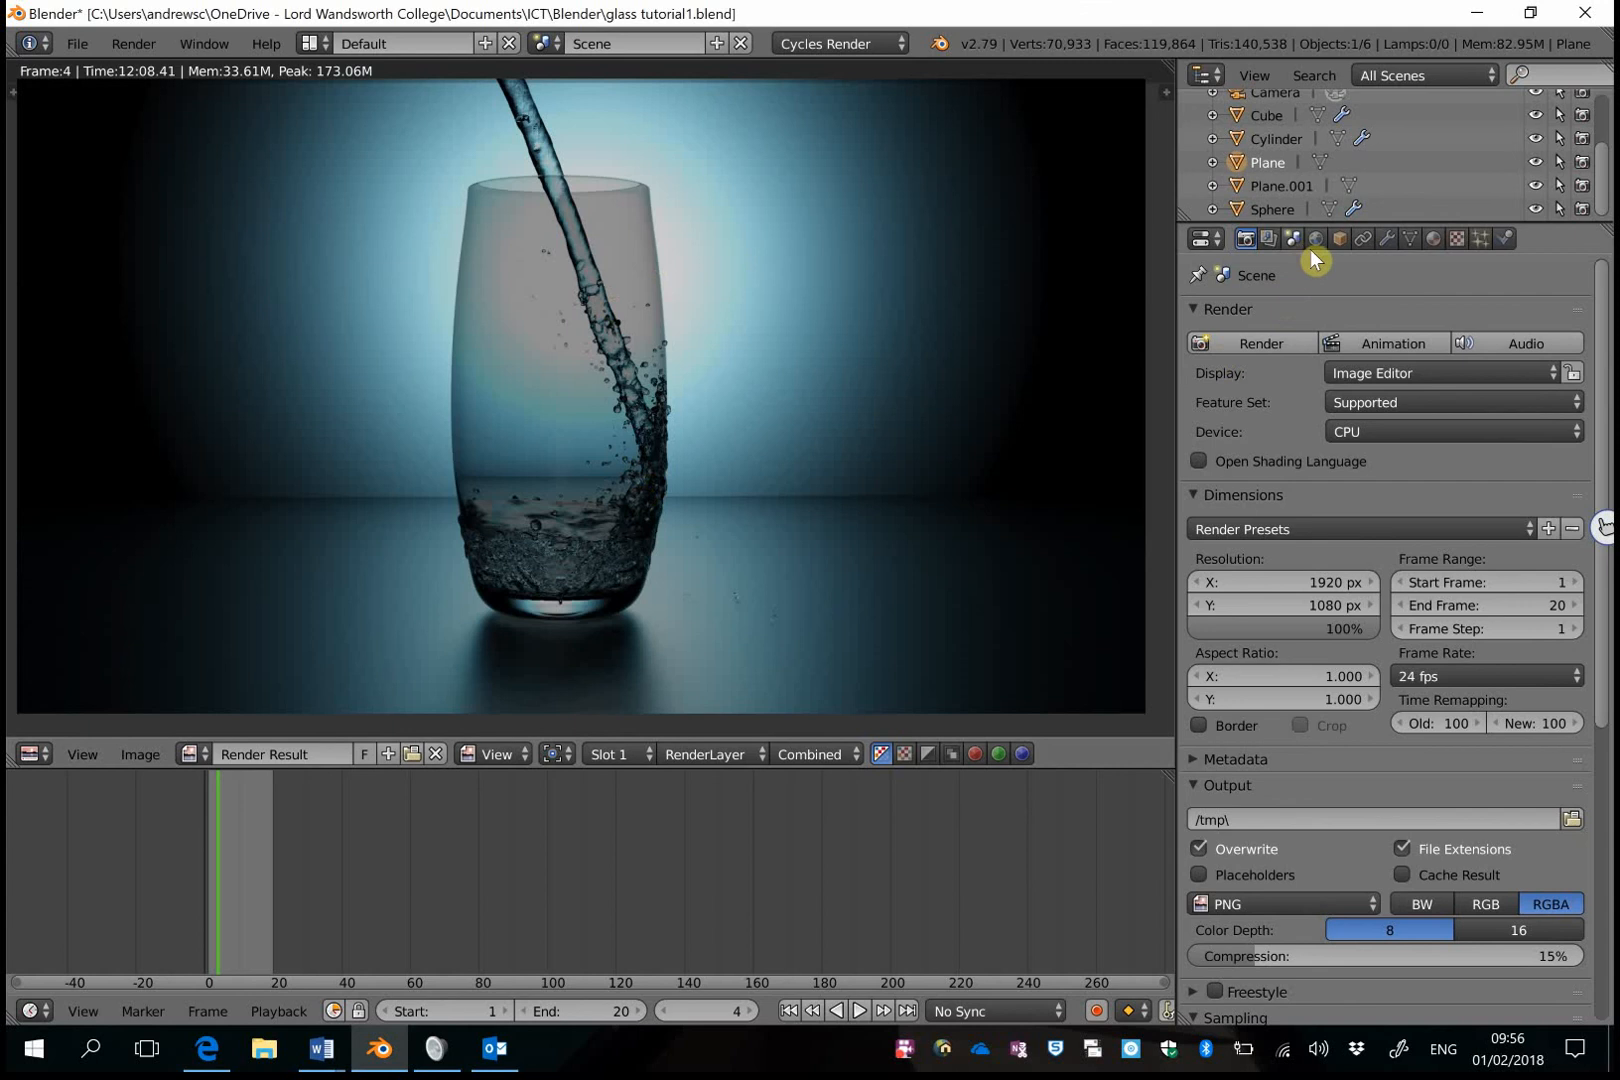
Bring up the Simplify options in the scene properties.
{"action": "left_click", "coordinate": [1270, 239]}
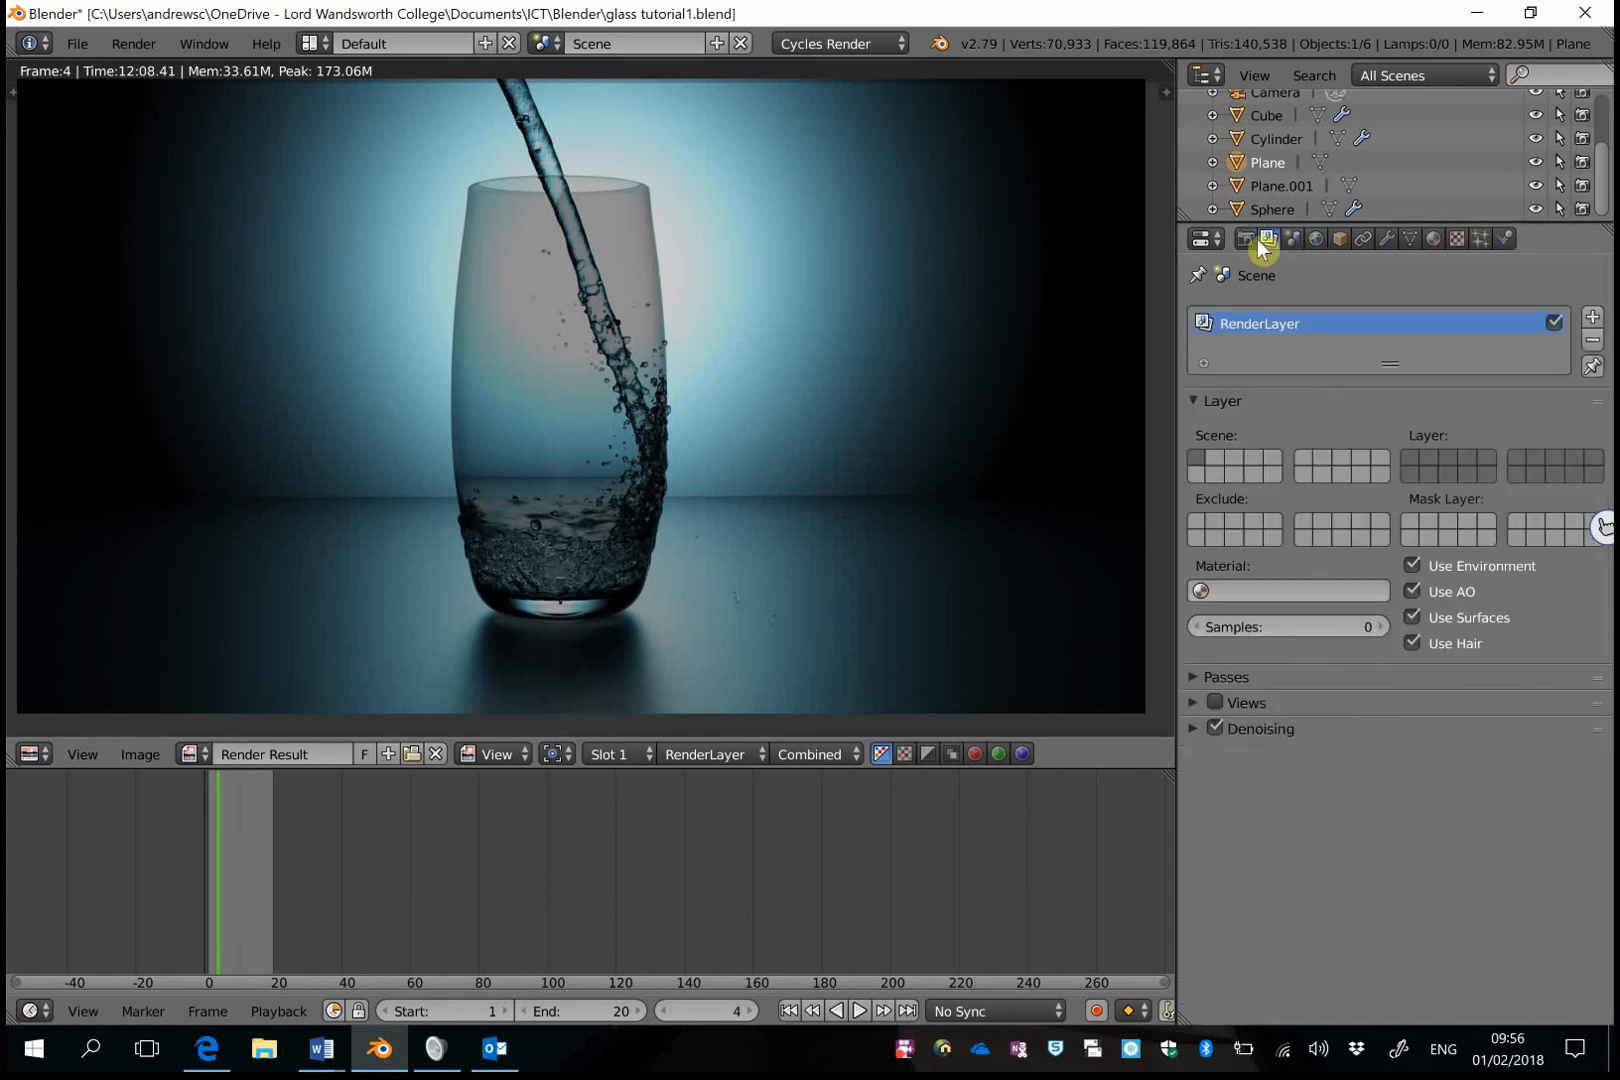
{"action": "left_click", "coordinate": [1293, 239]}
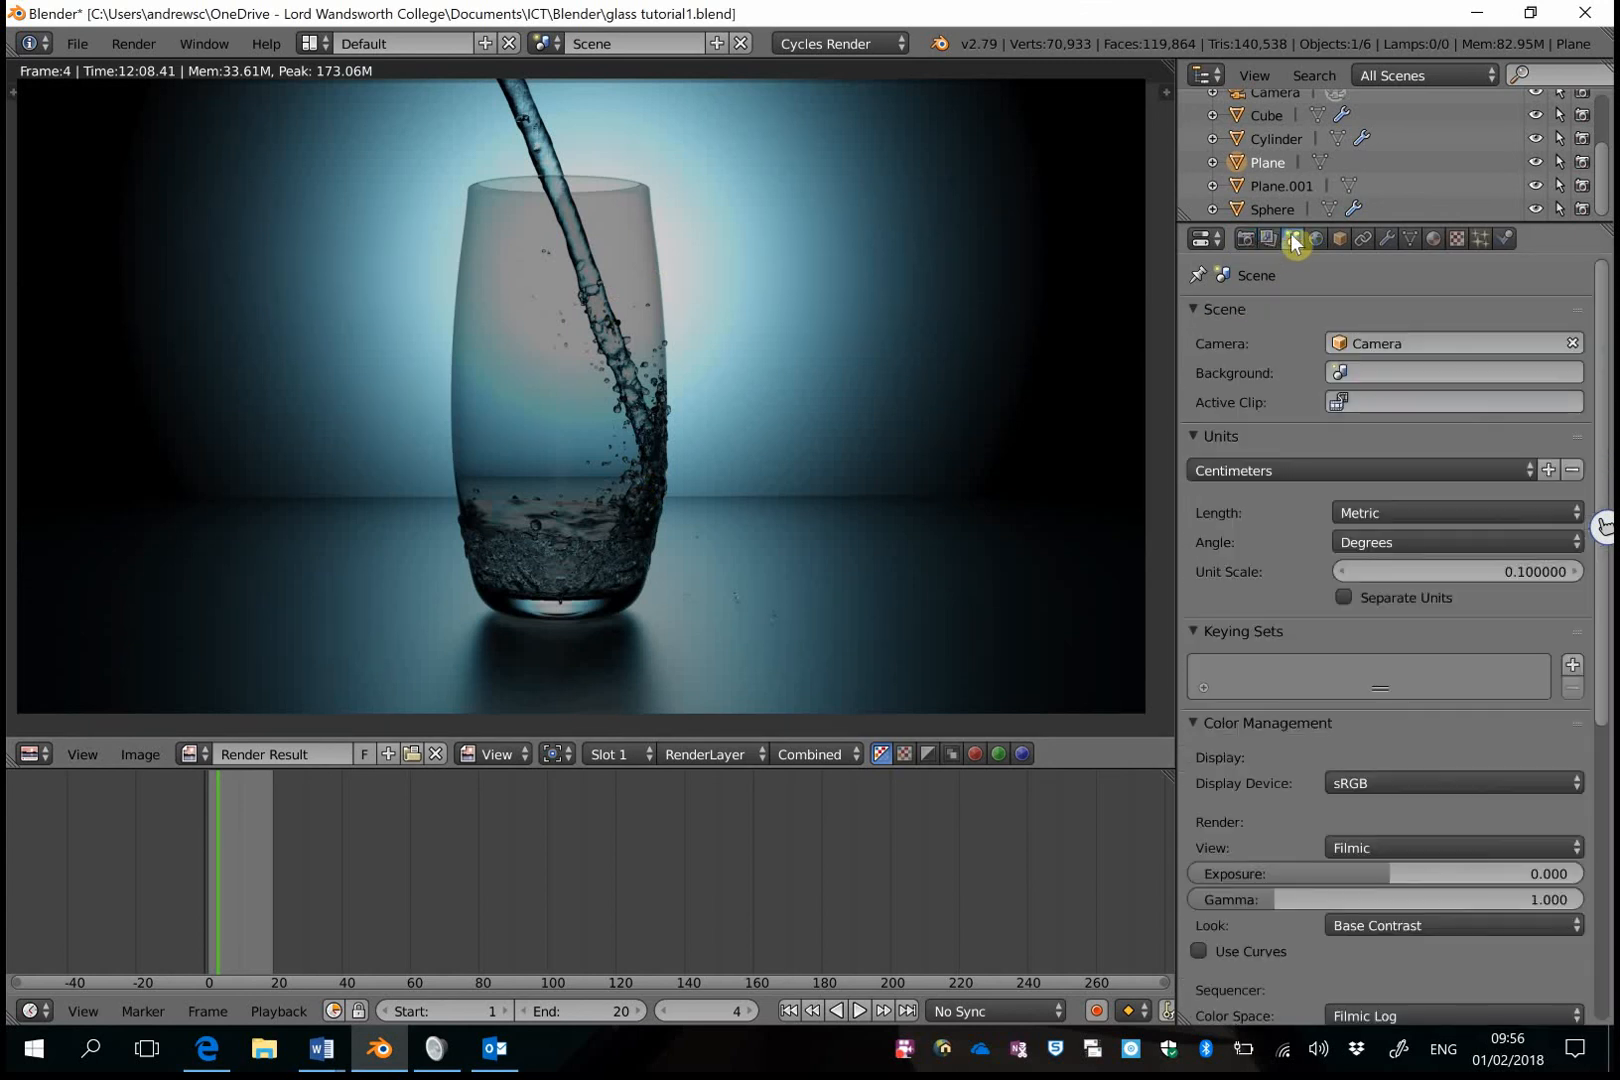
{"action": "scroll", "coordinate": [1277, 495], "scroll_direction": "down", "scroll_amount": 10}
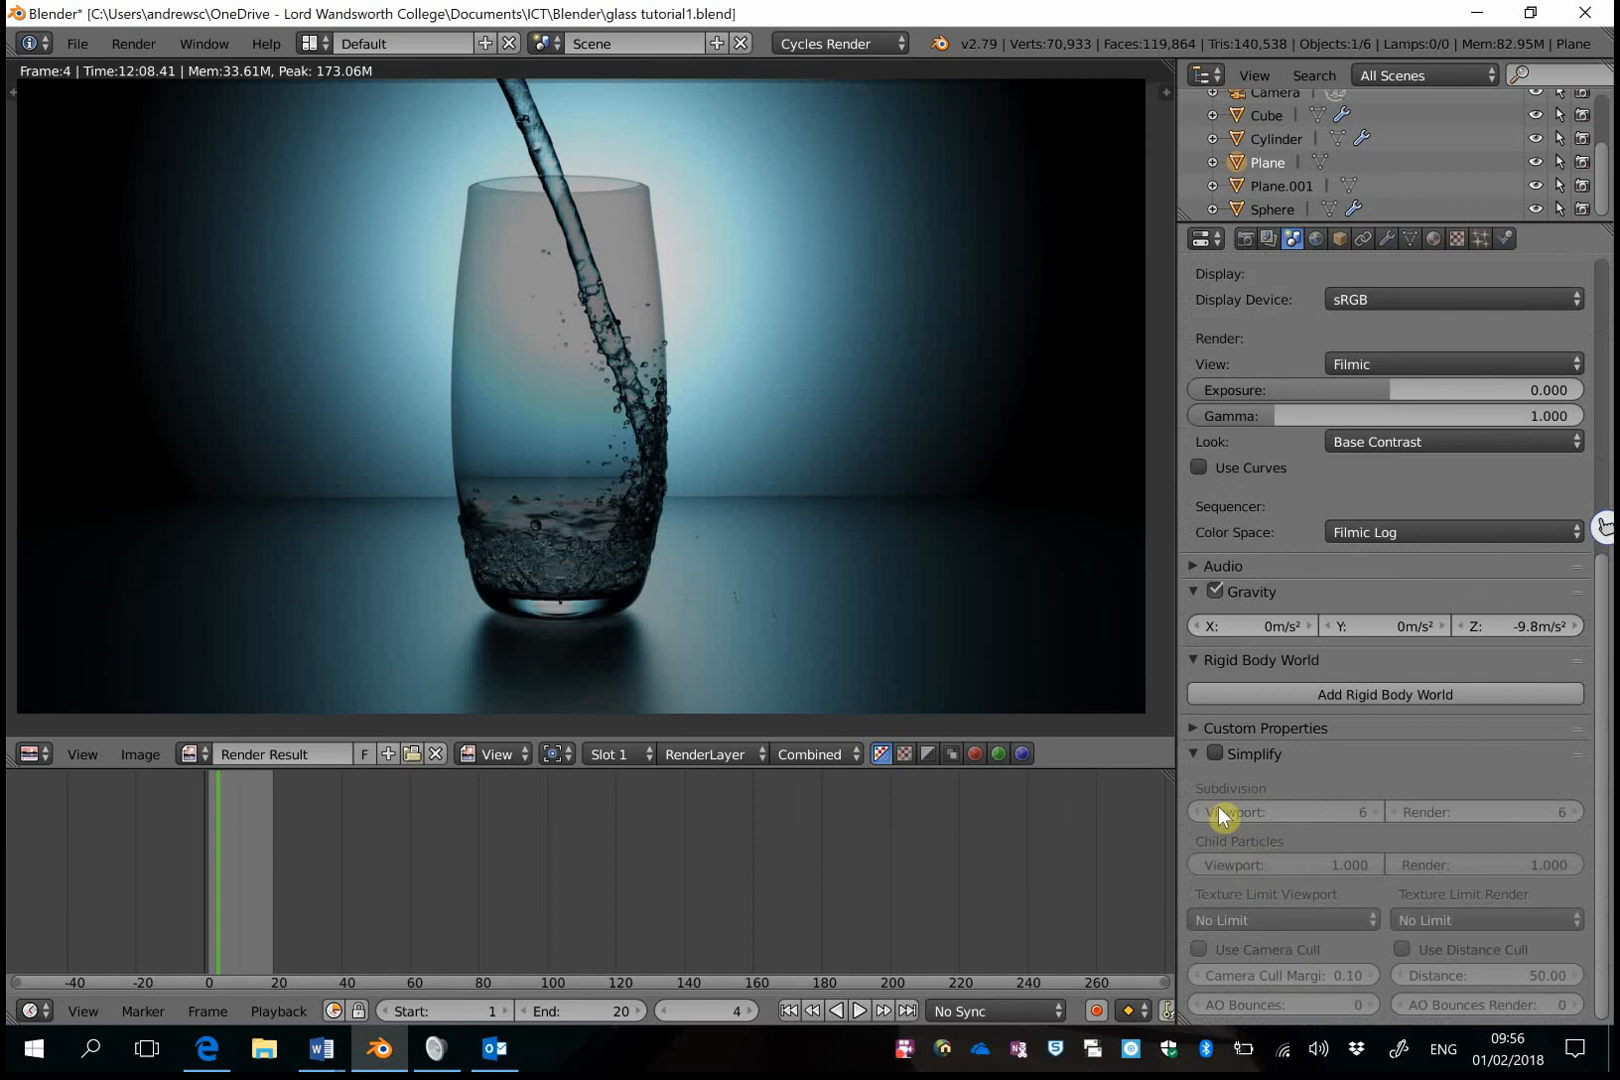
{"action": "left_click", "coordinate": [583, 387]}
{"action": "key", "text": "F3"}
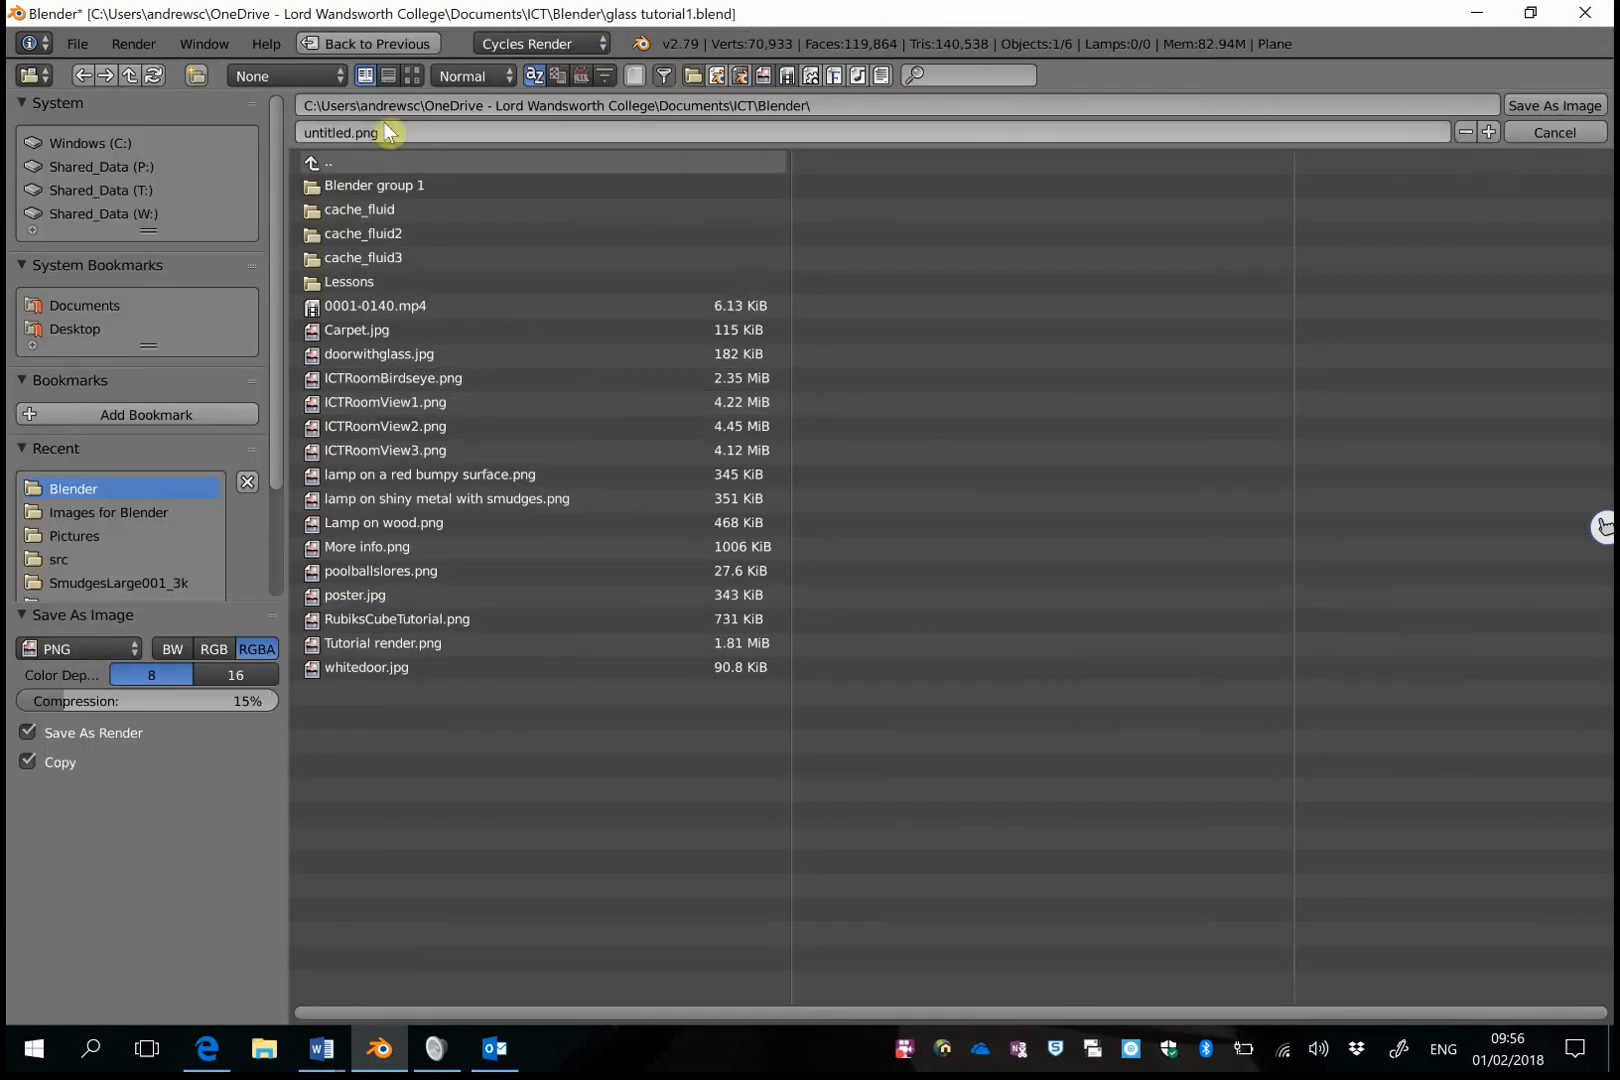
{"action": "left_click", "coordinate": [1588, 134]}
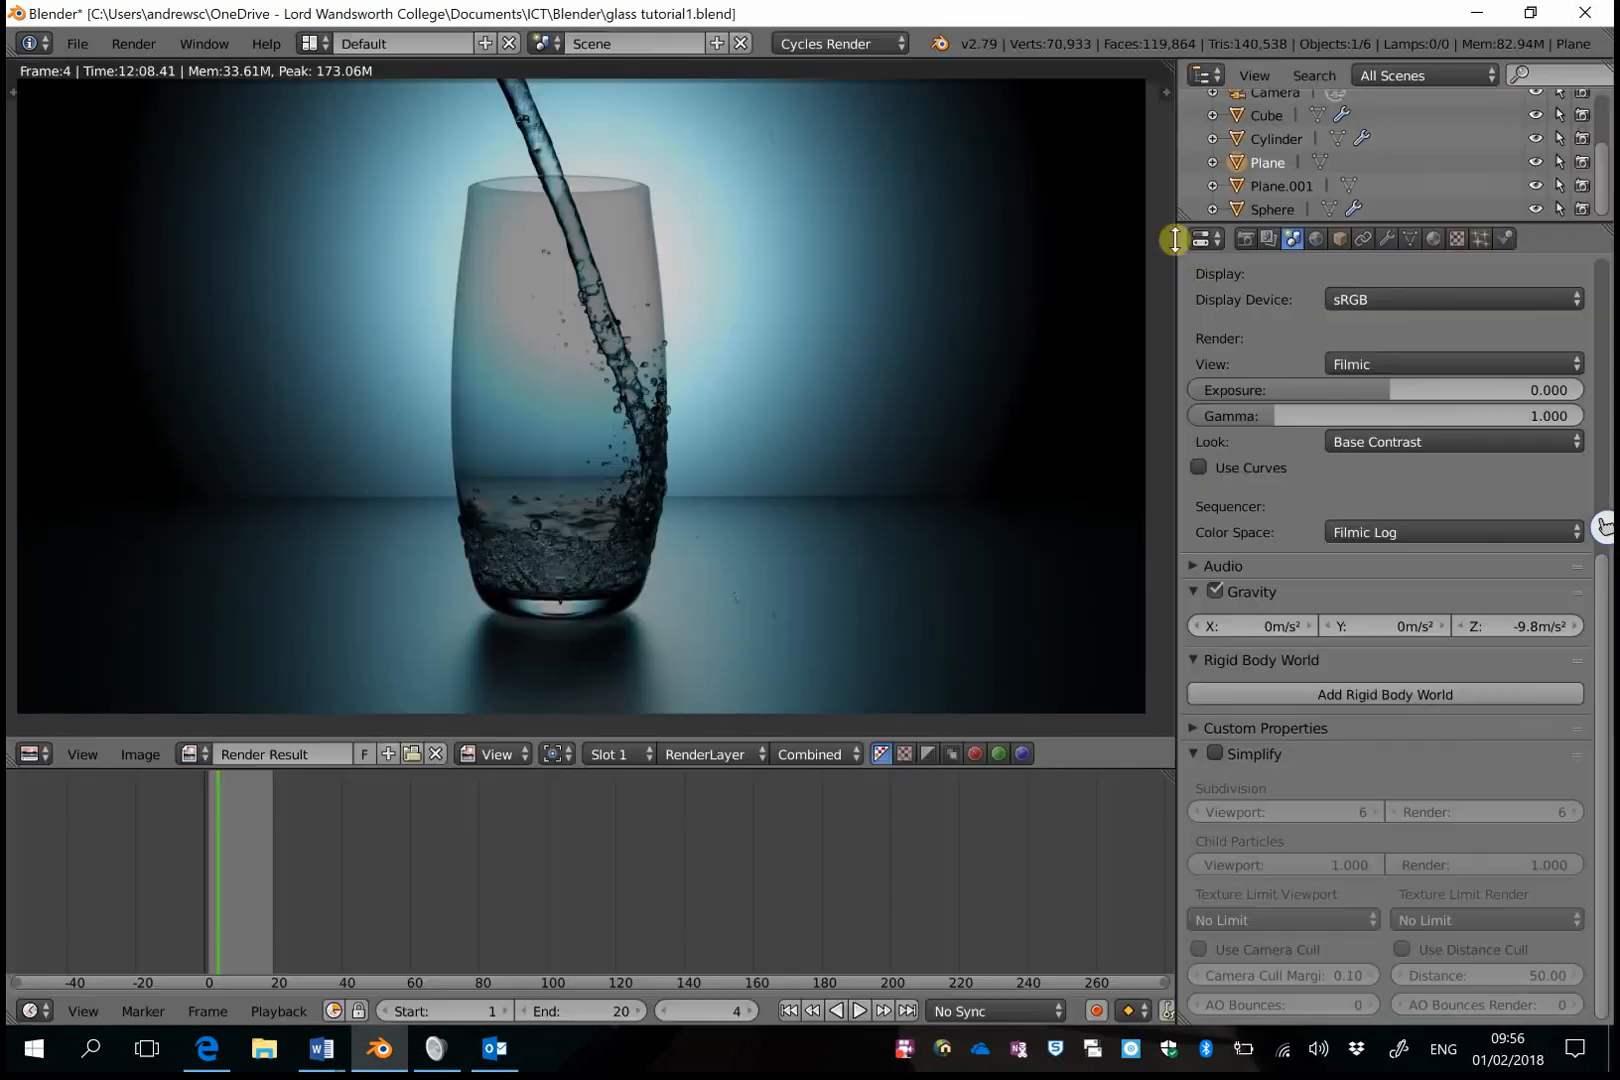
Enable Simplify for the scene with AO Bounces Render set to 2, and render the still image of frame 4 again.
{"action": "left_click", "coordinate": [1215, 756]}
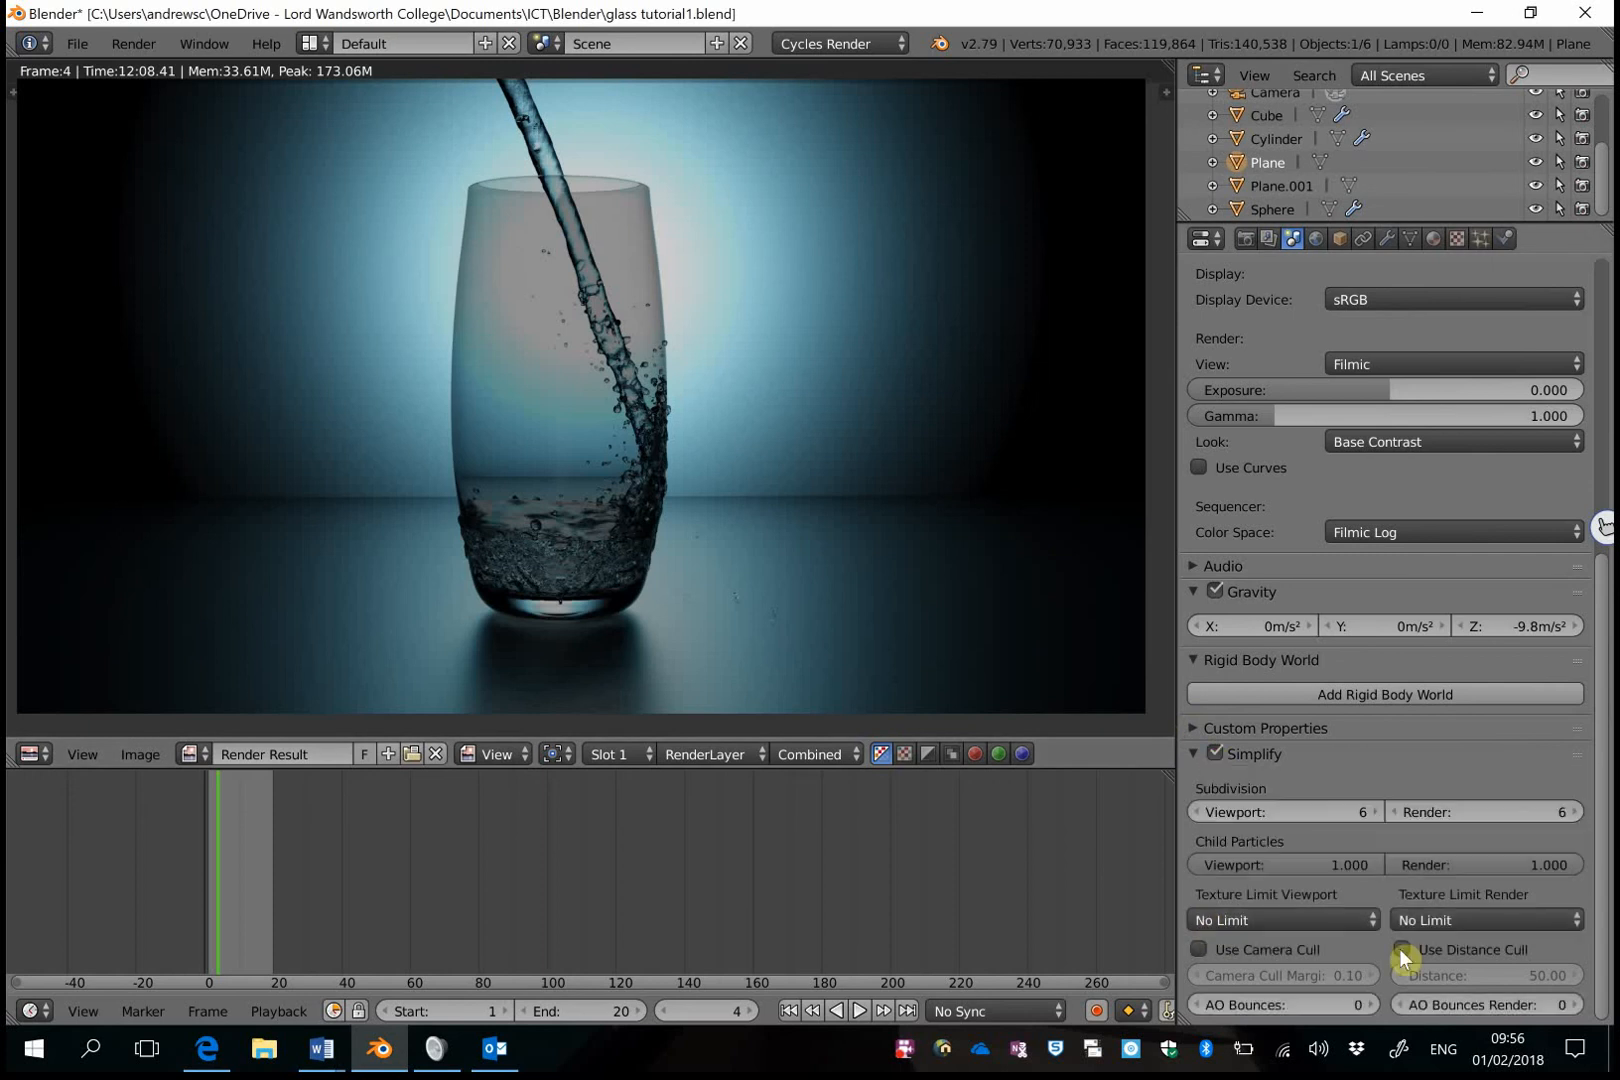
{"action": "left_click", "coordinate": [1552, 1008]}
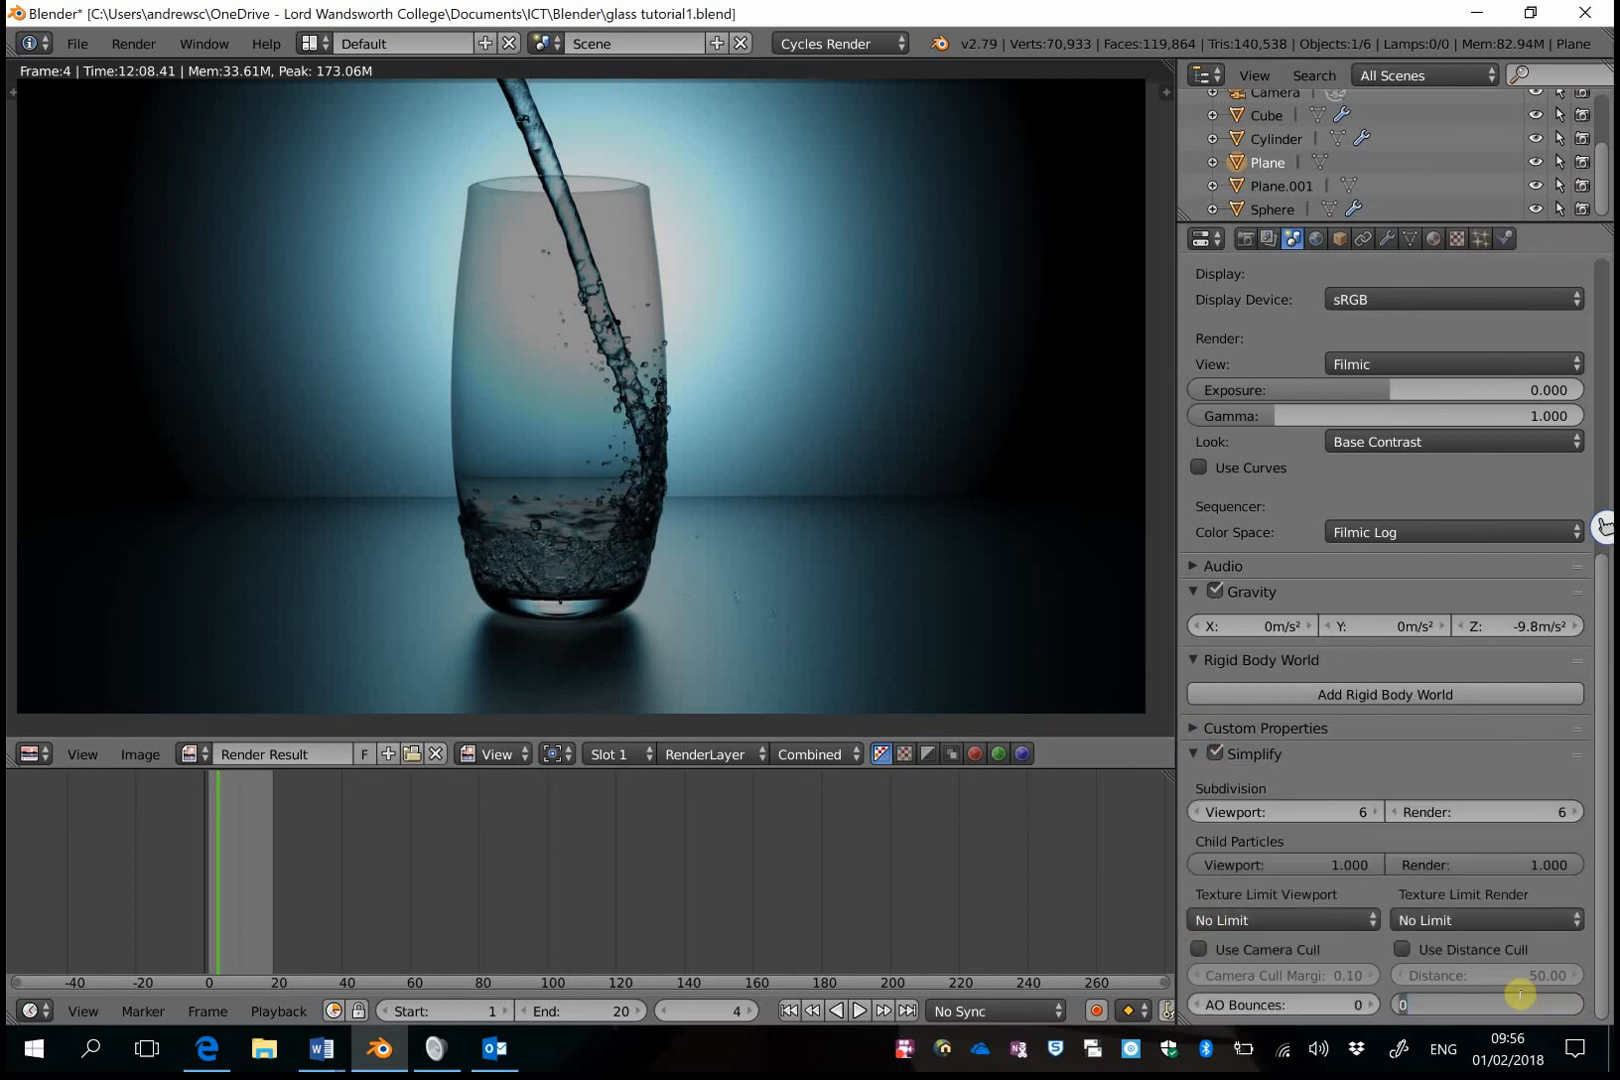
{"action": "key", "text": "Return"}
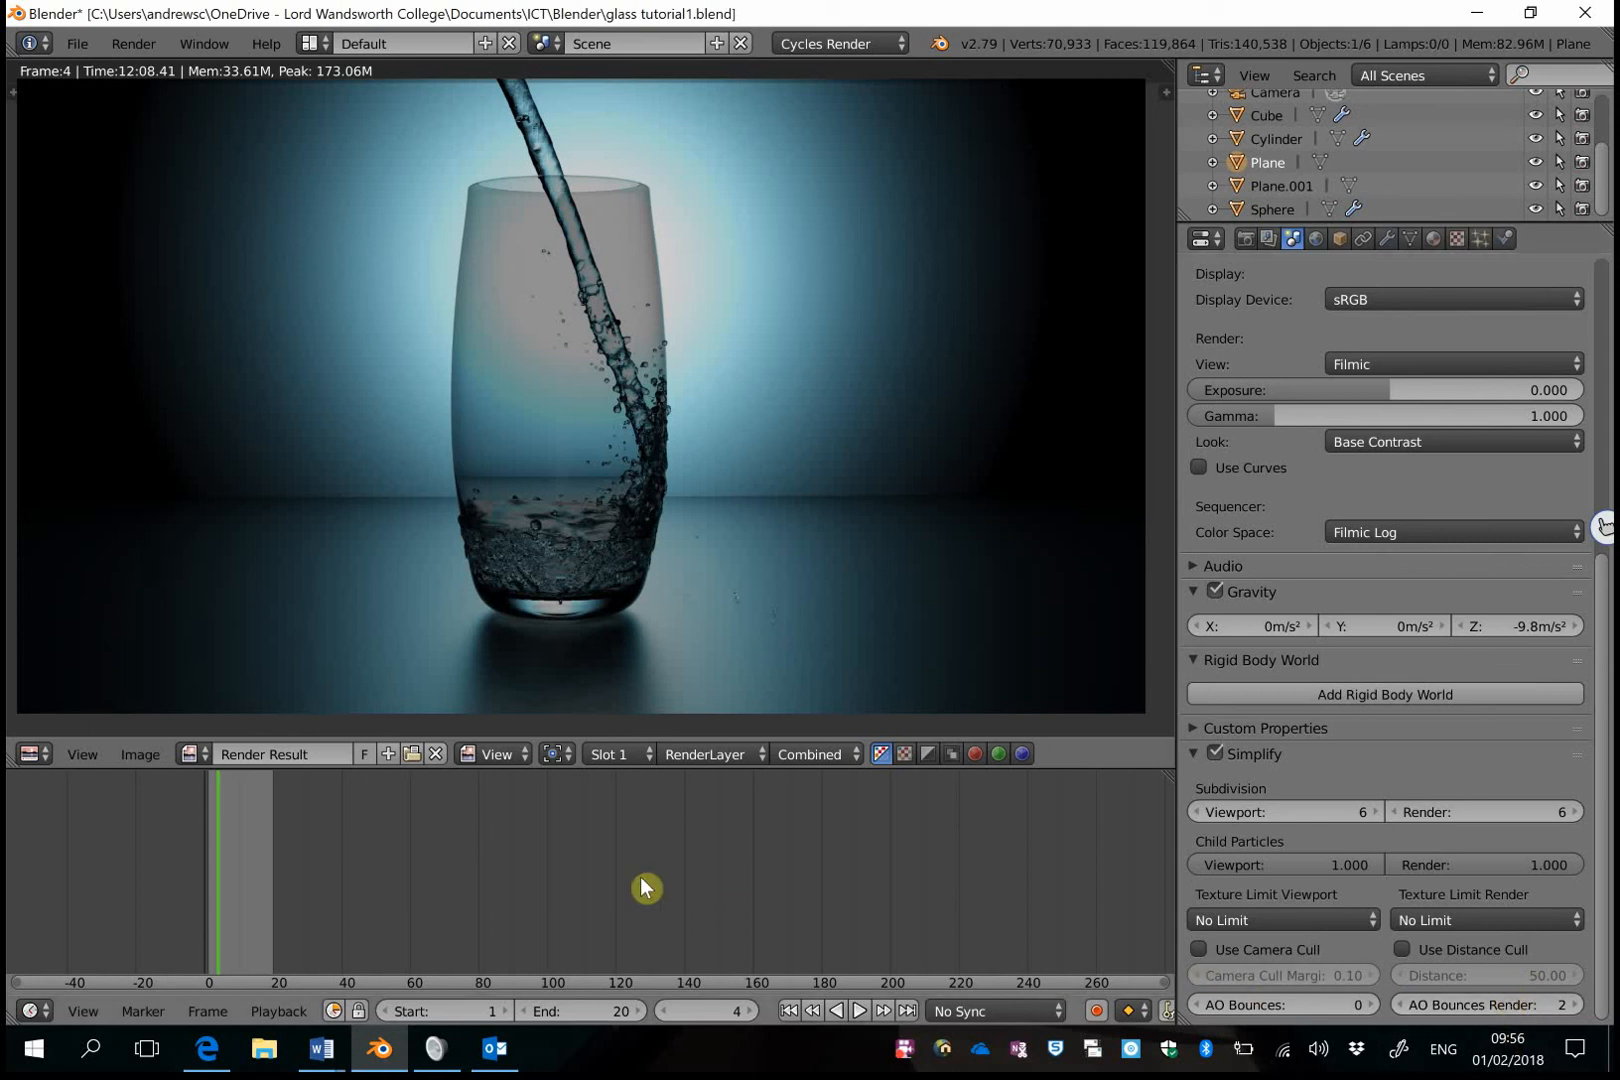
{"action": "left_click", "coordinate": [134, 46]}
{"action": "left_click", "coordinate": [160, 74]}
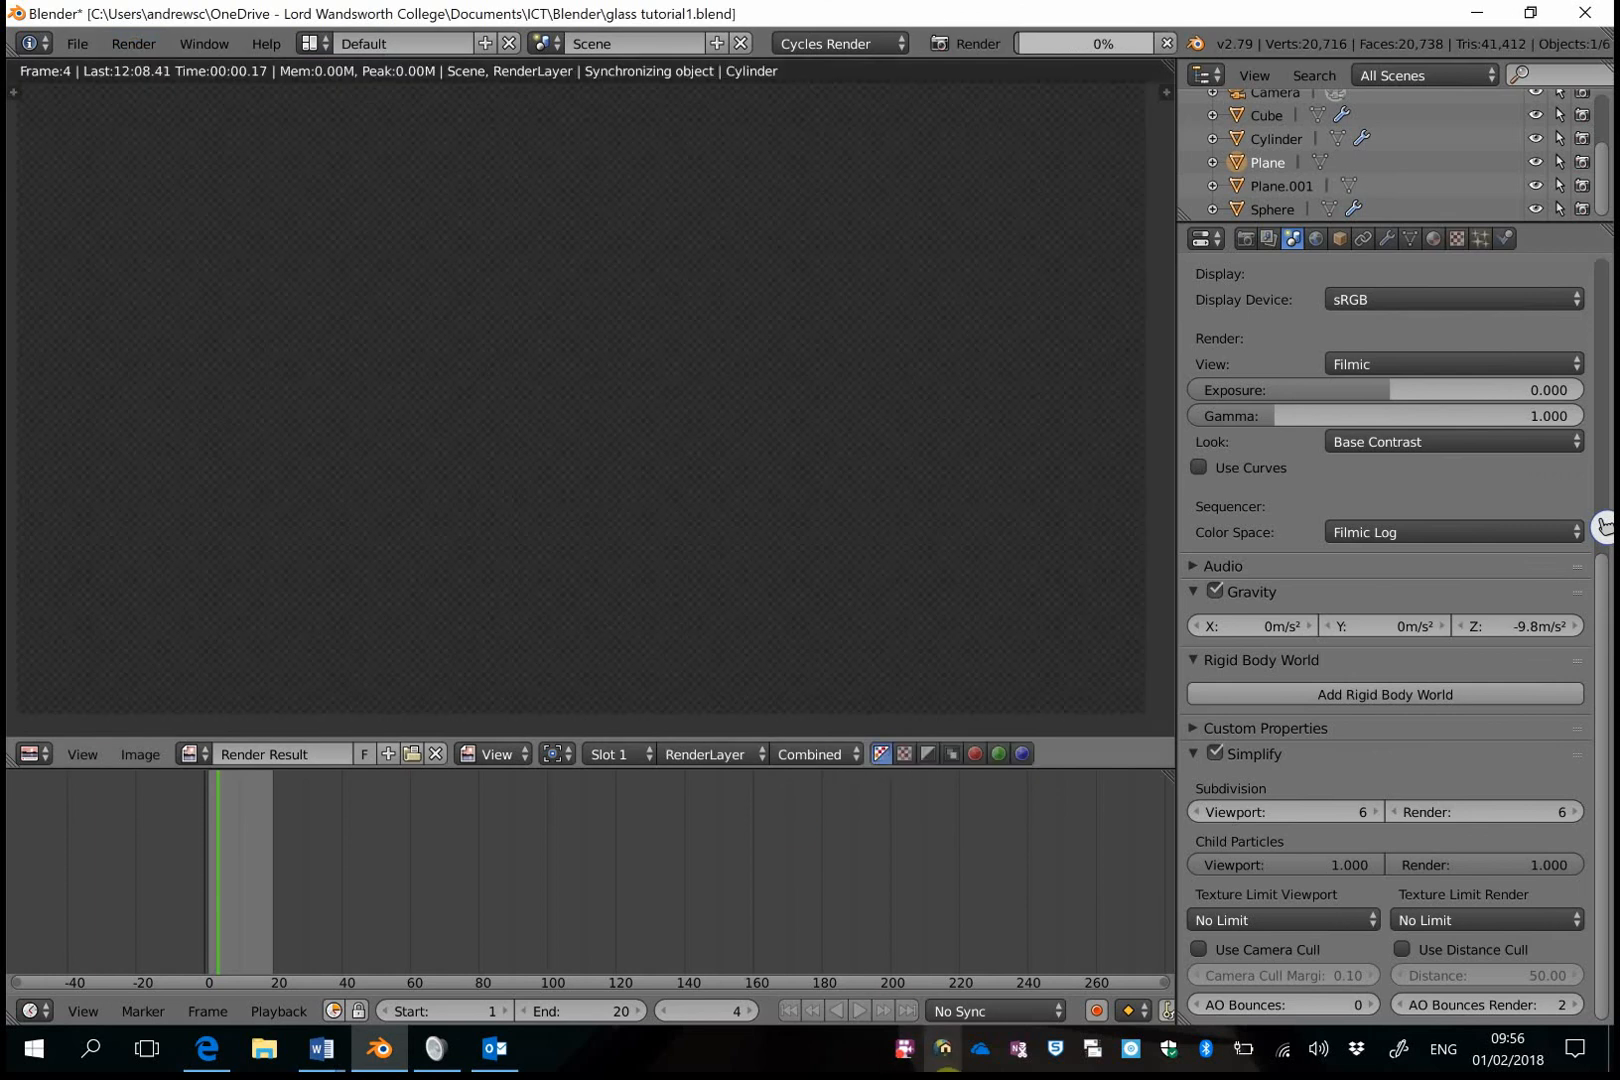
{"action": "right_click", "coordinate": [944, 1050]}
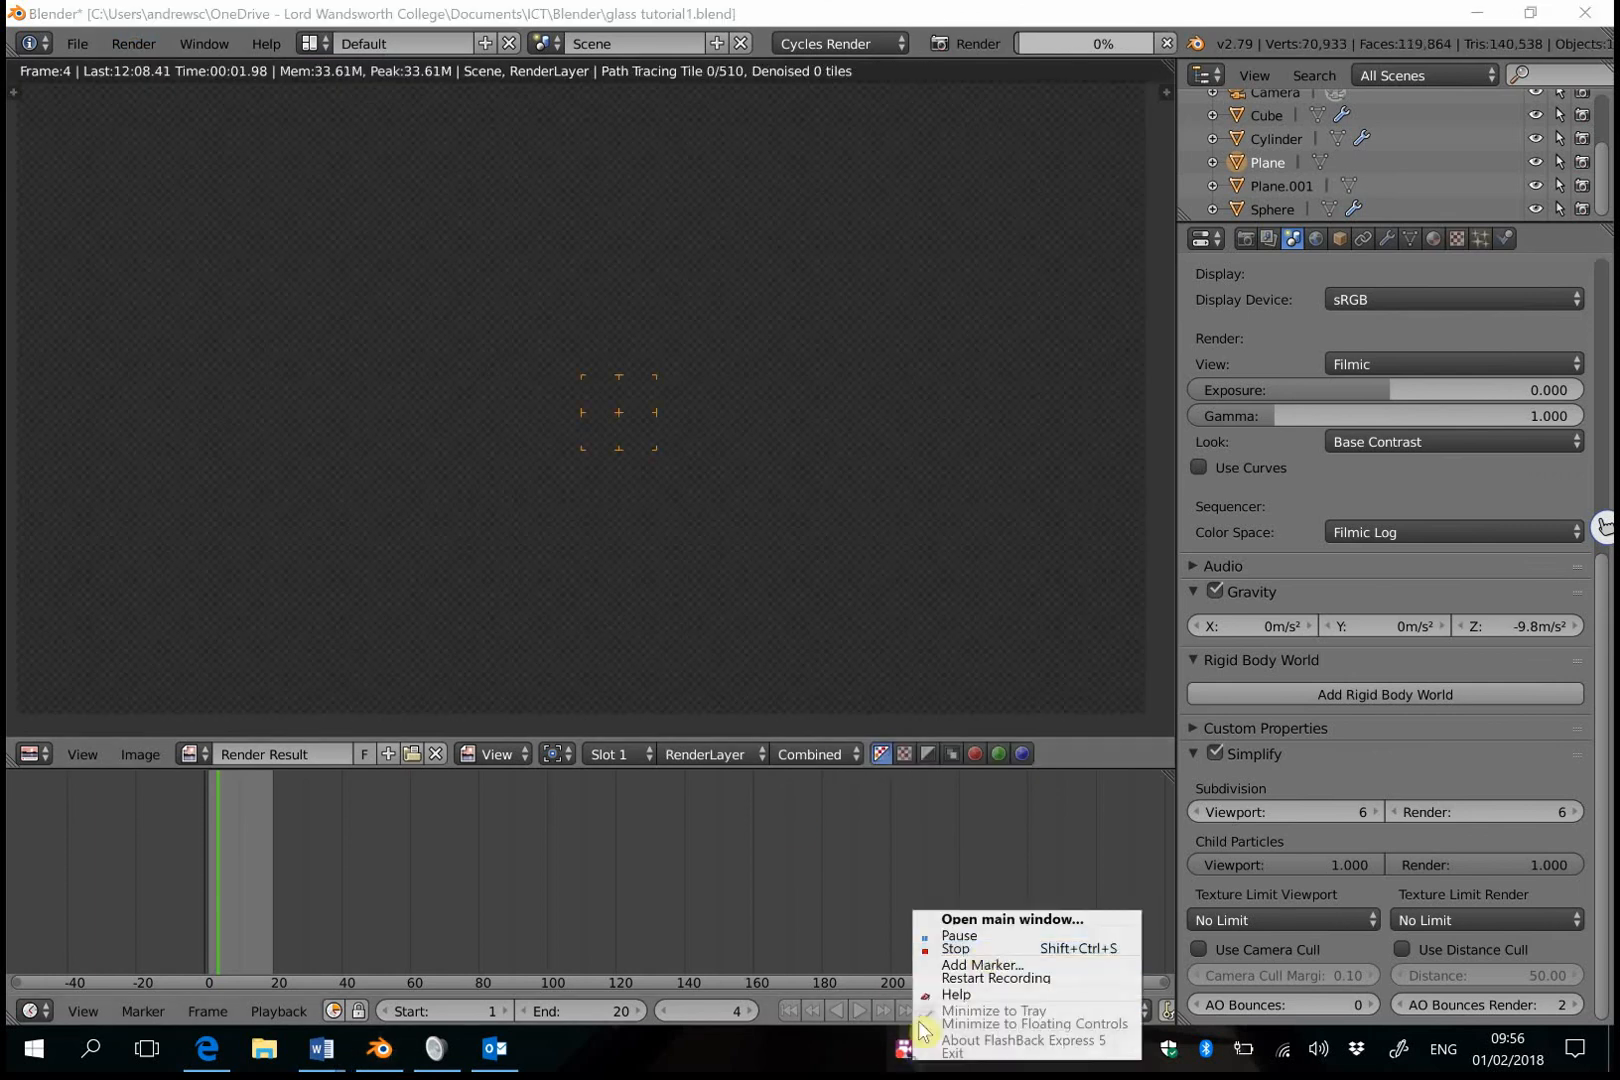
{"action": "left_click", "coordinate": [989, 946]}
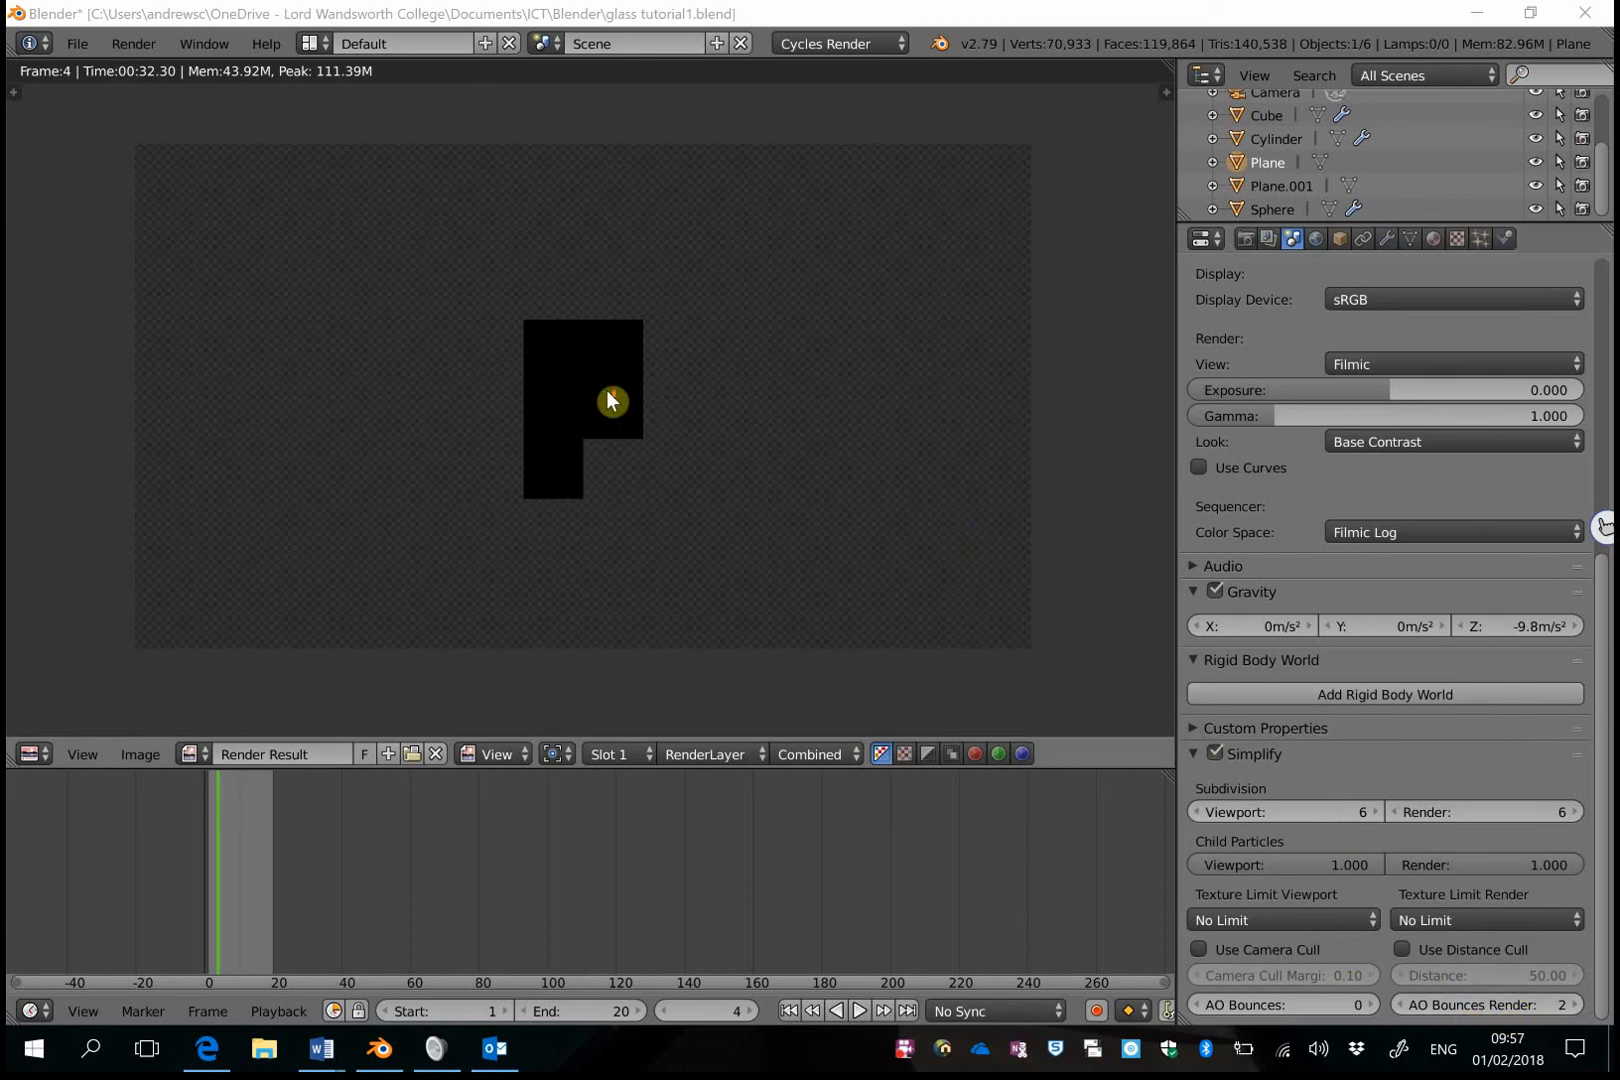
Look over the partial render result and close it to return to the 3D camera view.
{"action": "scroll", "coordinate": [611, 400], "scroll_direction": "up", "scroll_amount": 1}
{"action": "scroll", "coordinate": [611, 398], "scroll_direction": "down", "scroll_amount": 2}
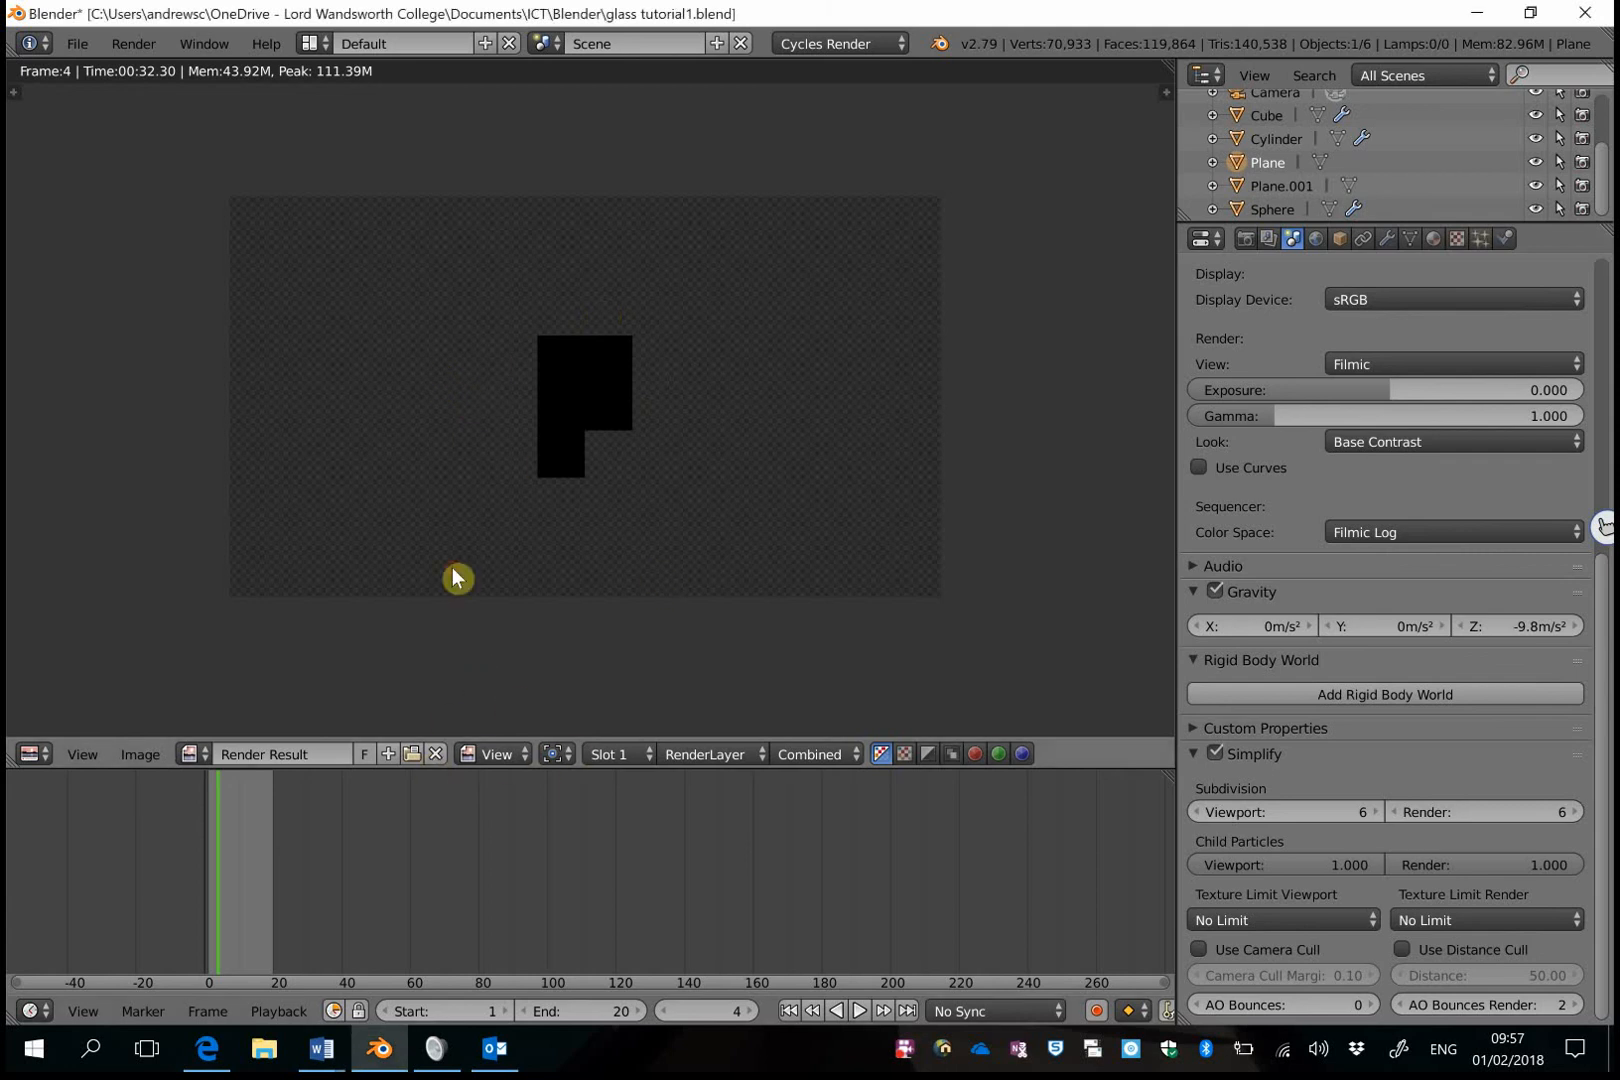
{"action": "key", "text": "Escape"}
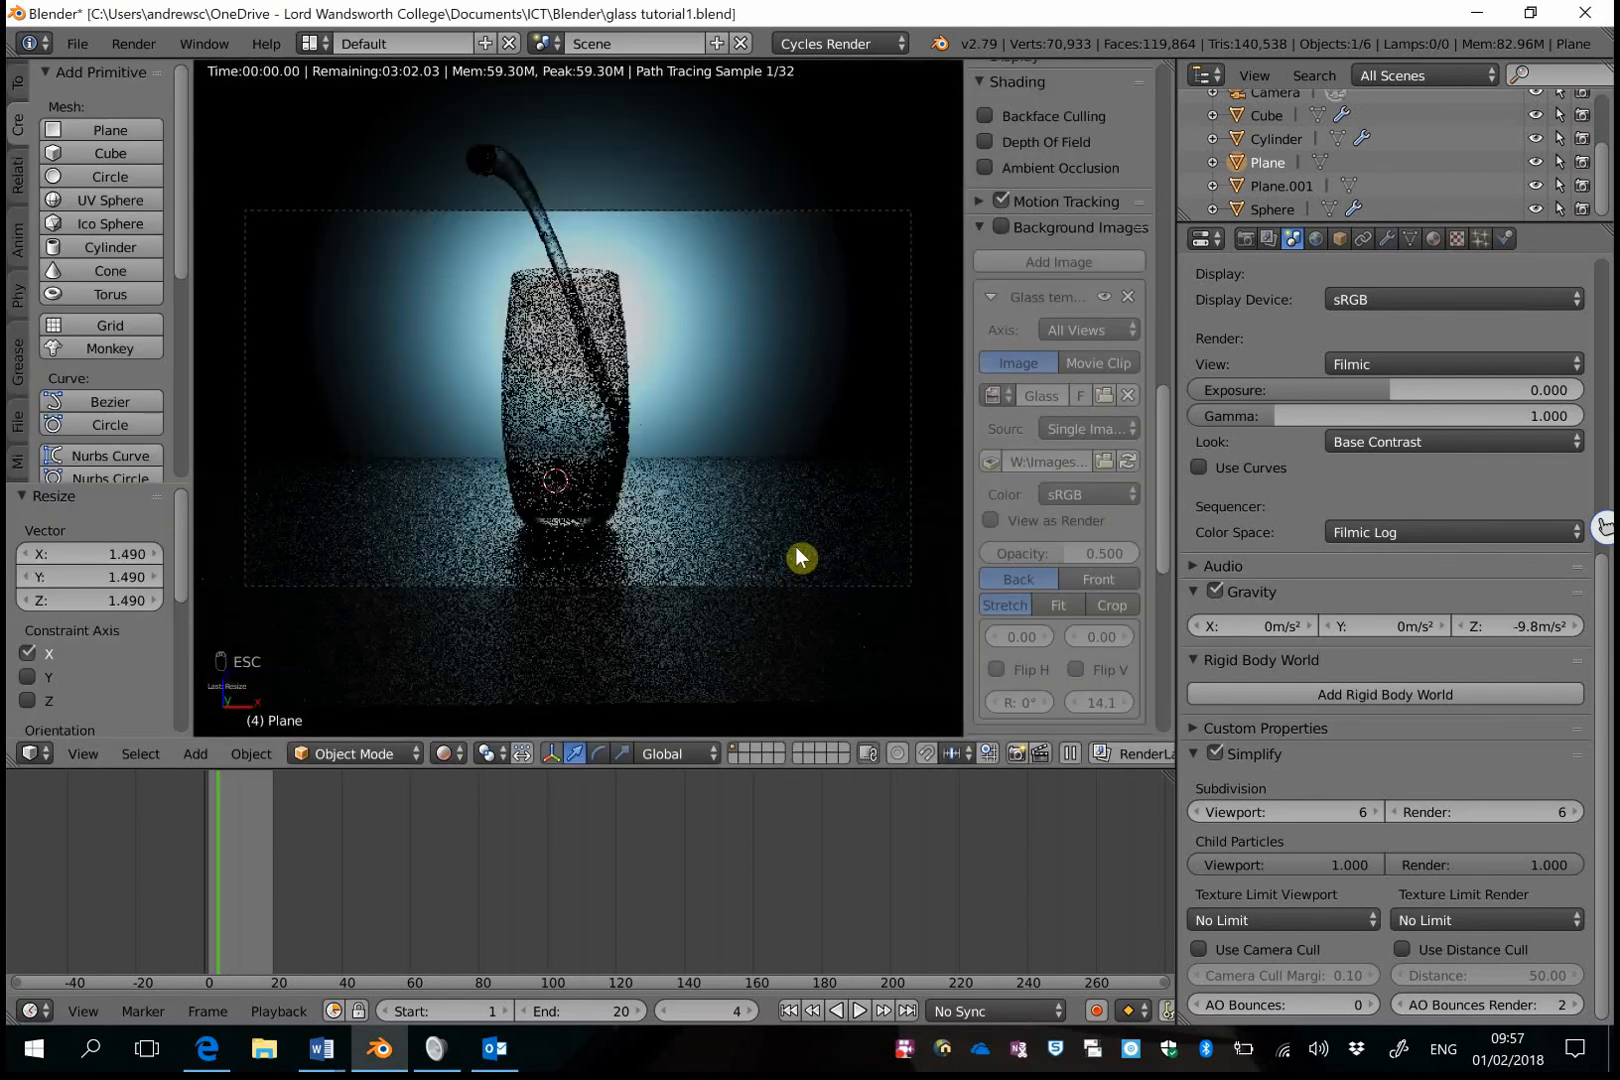